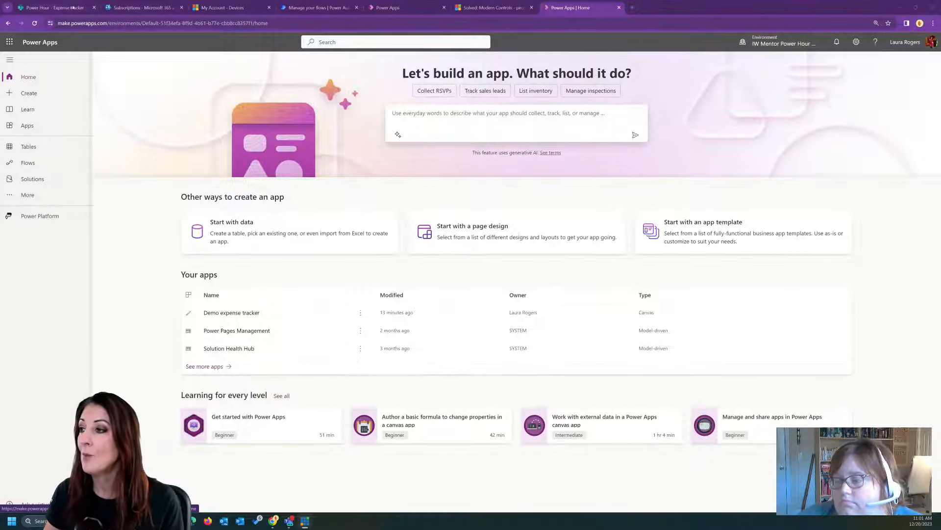
- Switch to the Expense tracker list in SharePoint and look over all of its columns through Executive
left_click(91, 12)
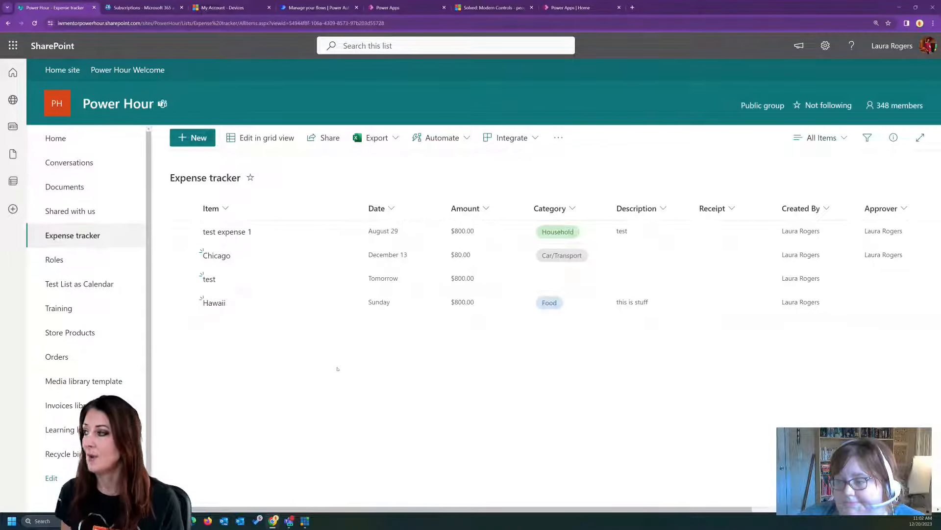
left_click_drag(632, 509, 739, 509)
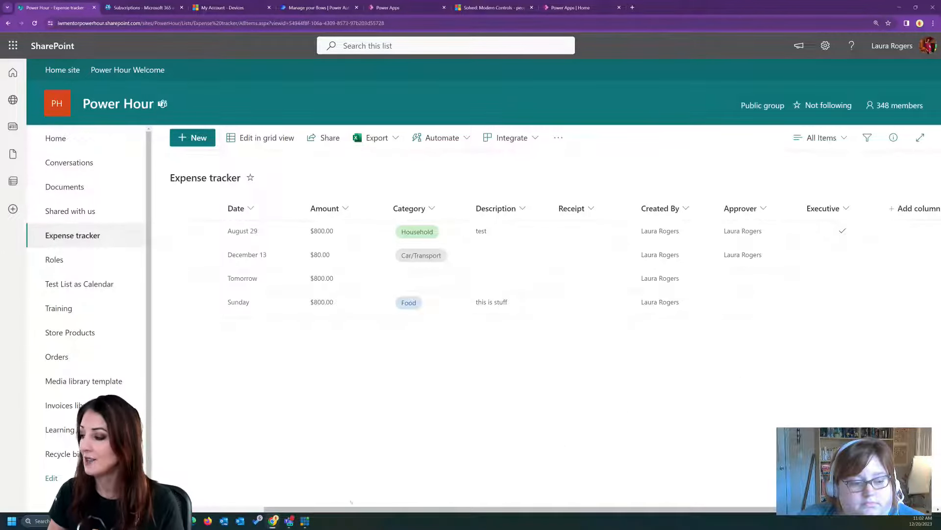
scroll(366, 492, "left", 5)
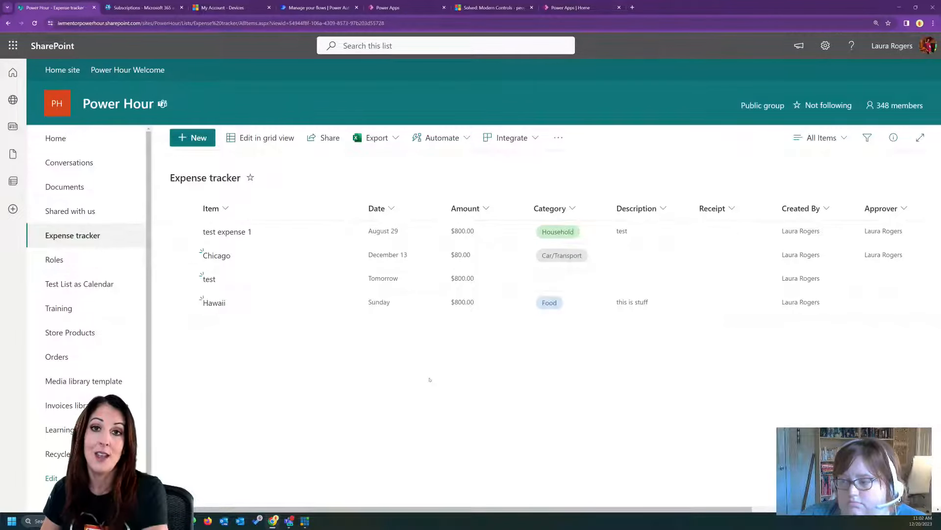
- Open the Expense tracker list's form for customization in Power Apps
left_click(511, 138)
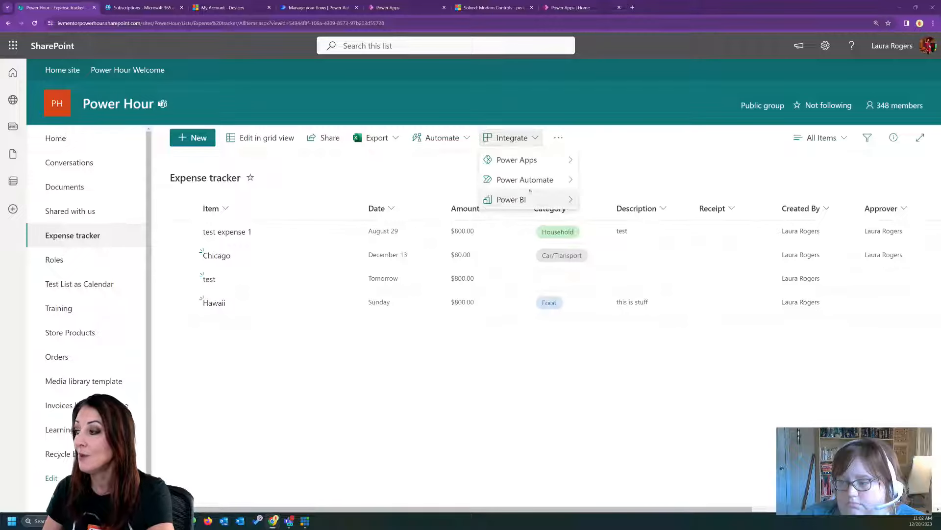
left_click(441, 138)
left_click(510, 137)
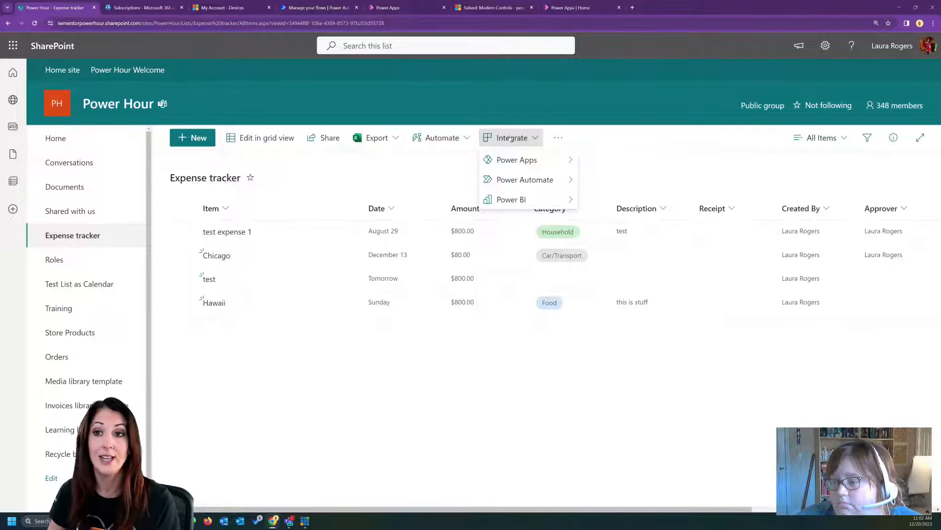
left_click(417, 8)
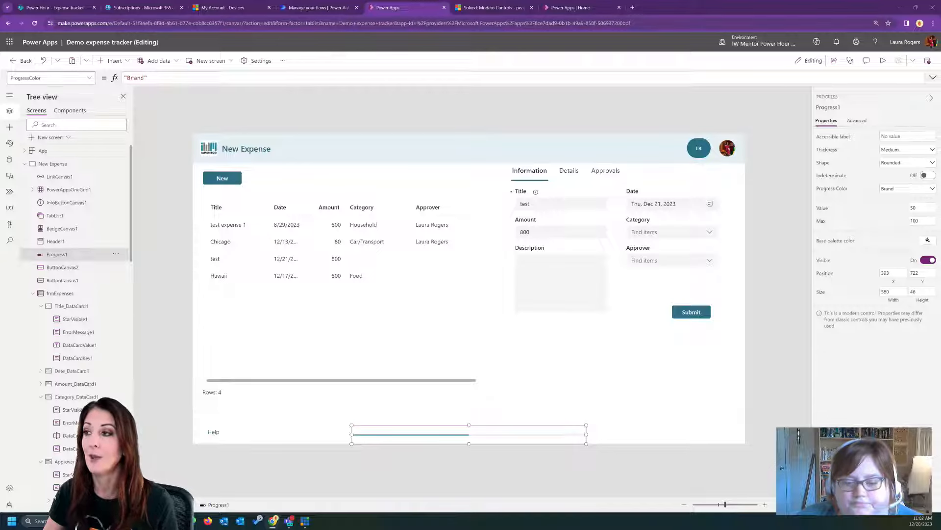
left_click(64, 9)
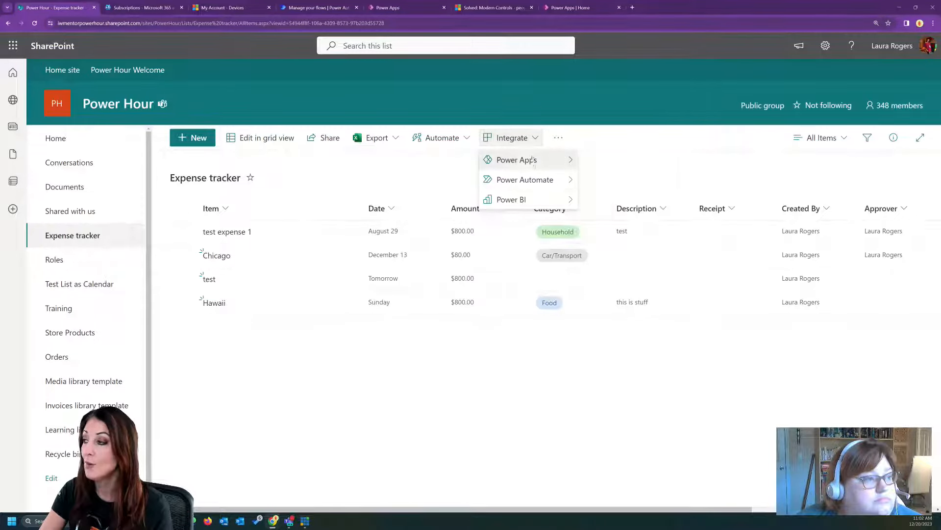
mouse_move(535, 160)
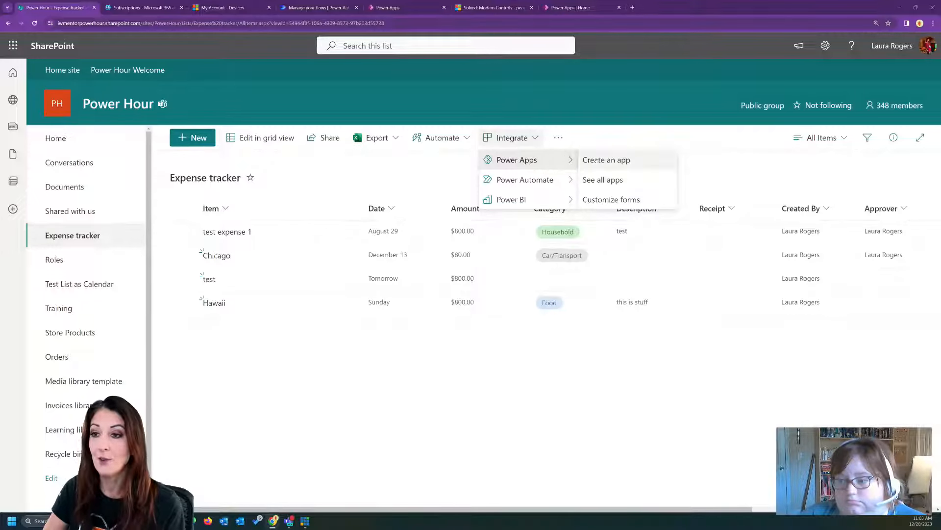
left_click(609, 201)
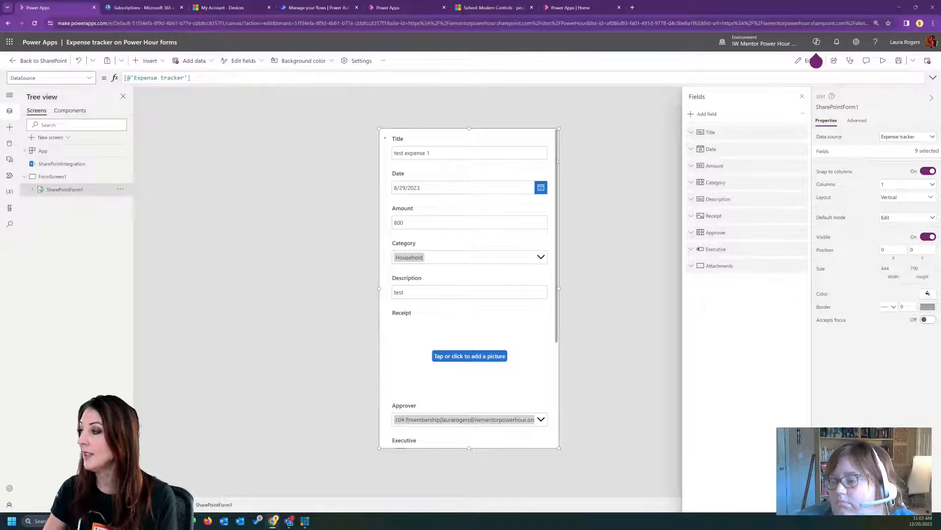
- Change the form app's display orientation to Landscape and apply the change
left_click(351, 62)
scroll(323, 244, "down", 3)
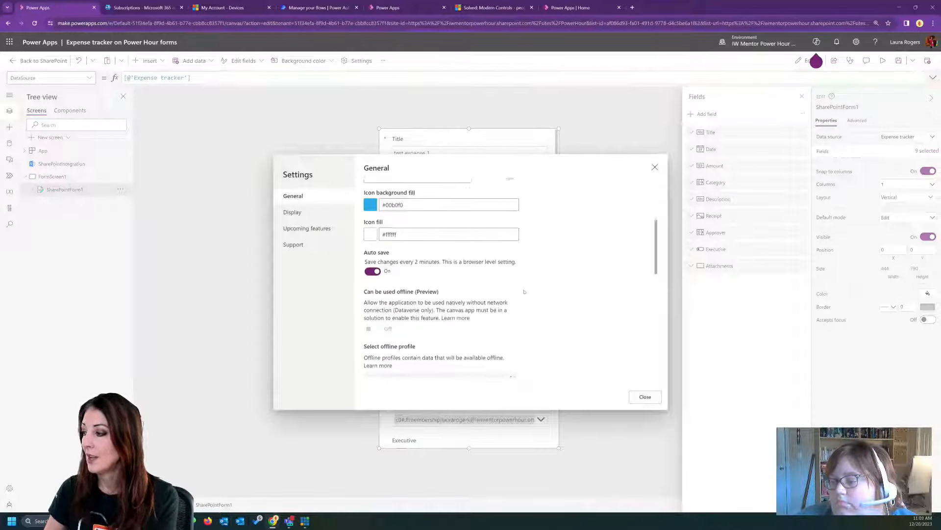
left_click(292, 212)
left_click(444, 338)
left_click(446, 350)
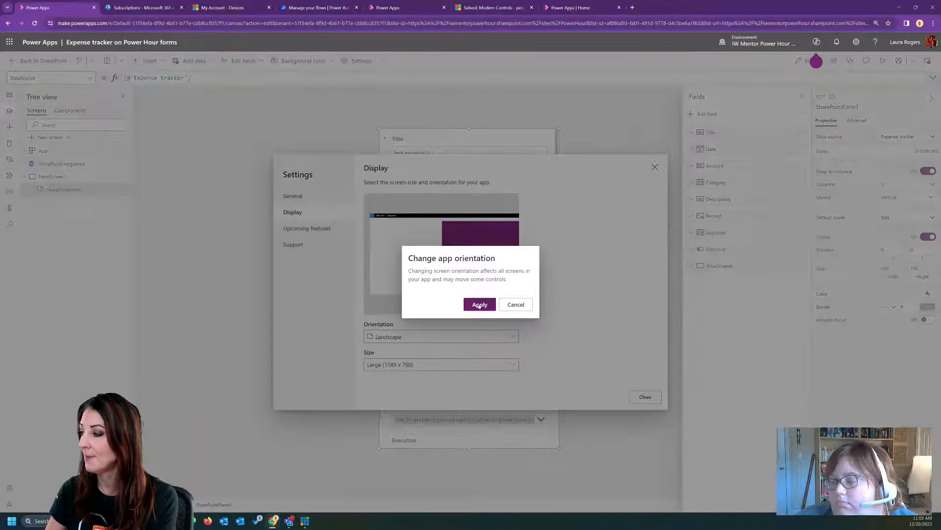
left_click(479, 303)
left_click(645, 396)
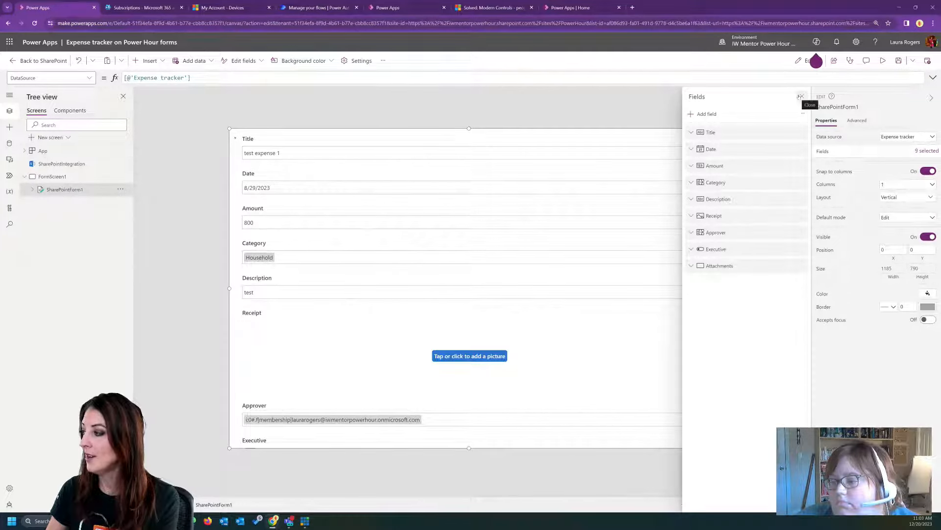
- Close the field list and arrange the SharePoint form's fields in 2 columns
left_click(802, 96)
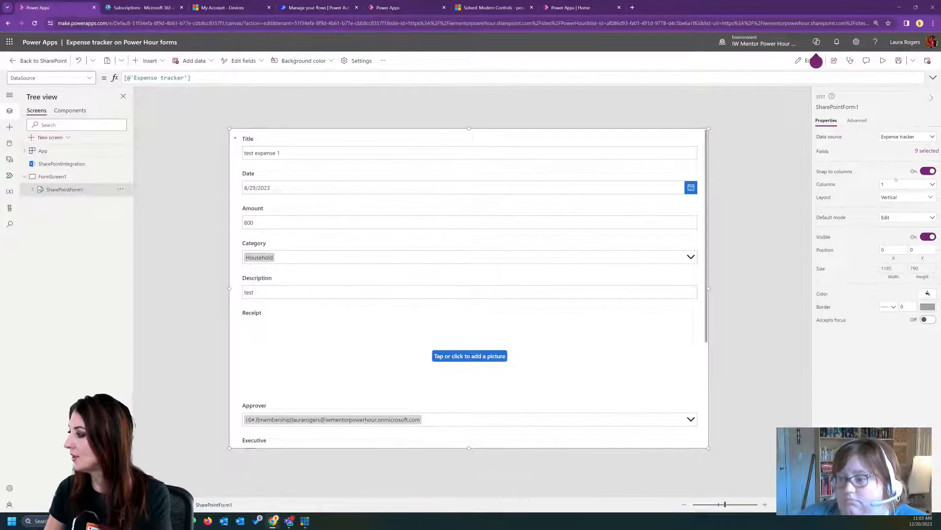
left_click(895, 186)
left_click(889, 211)
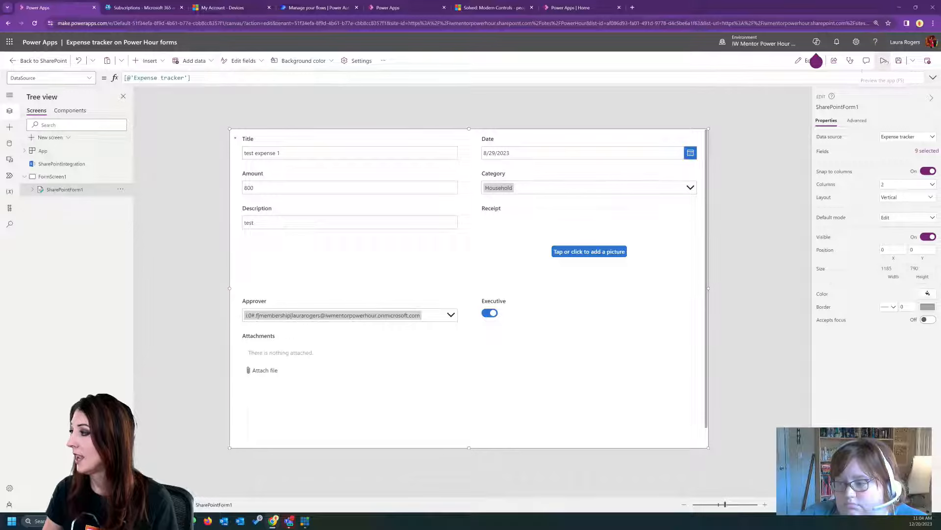
- Preview the classic form, check how its date picker looks, and return to editing
left_click(883, 60)
left_click(756, 107)
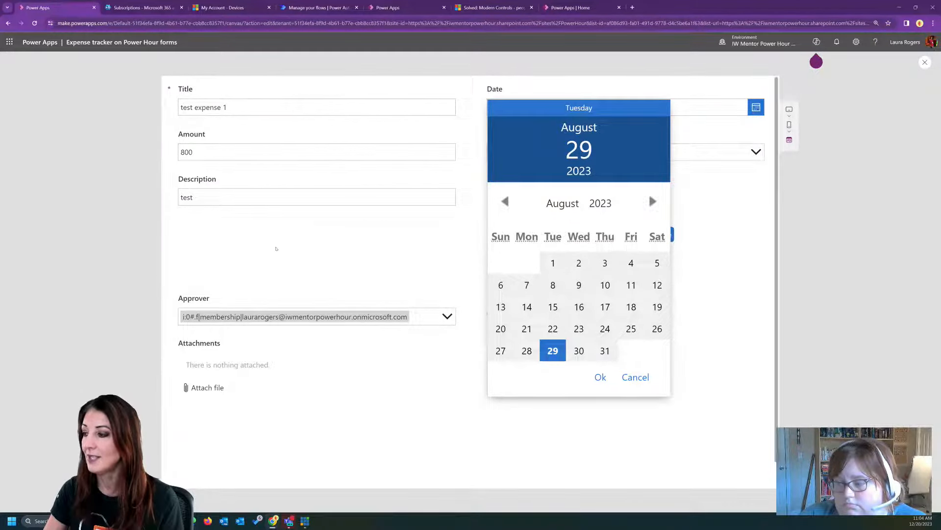
left_click(357, 223)
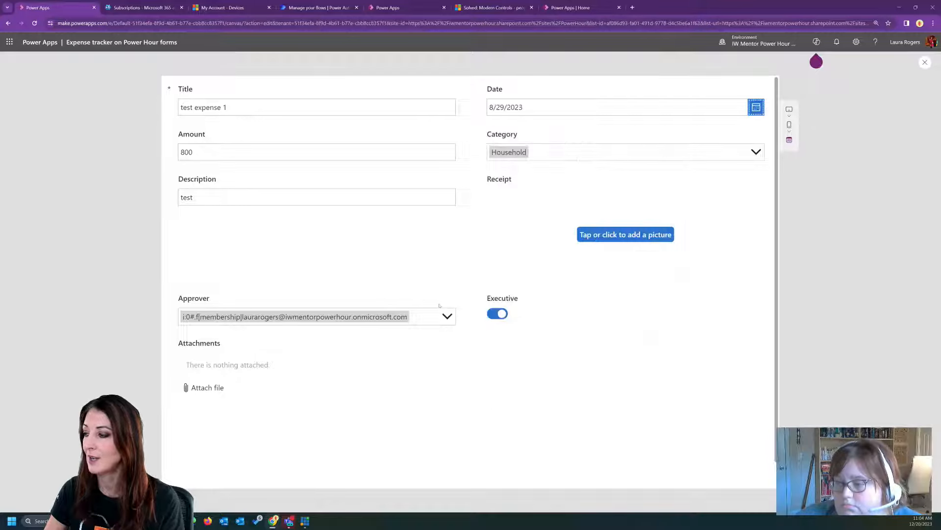
left_click(925, 62)
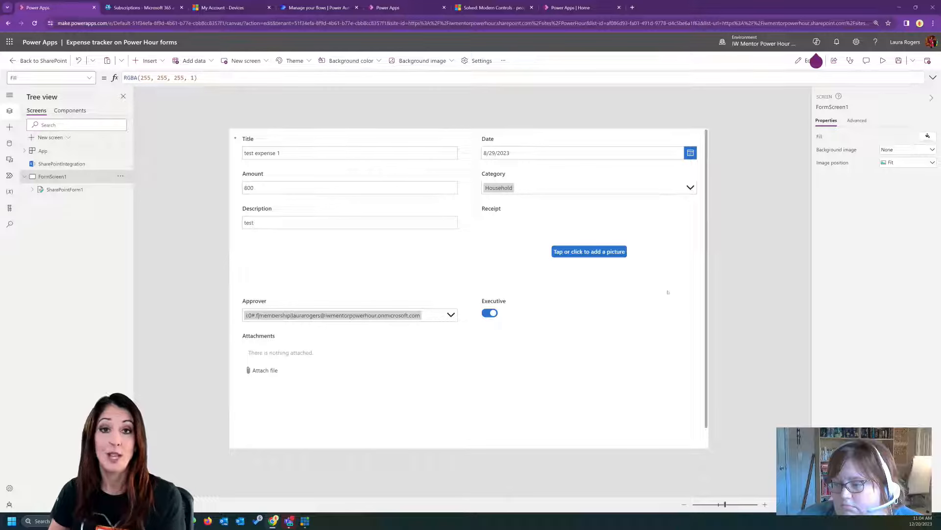
- Delete the default SharePoint form from FormScreen1
left_click(707, 306)
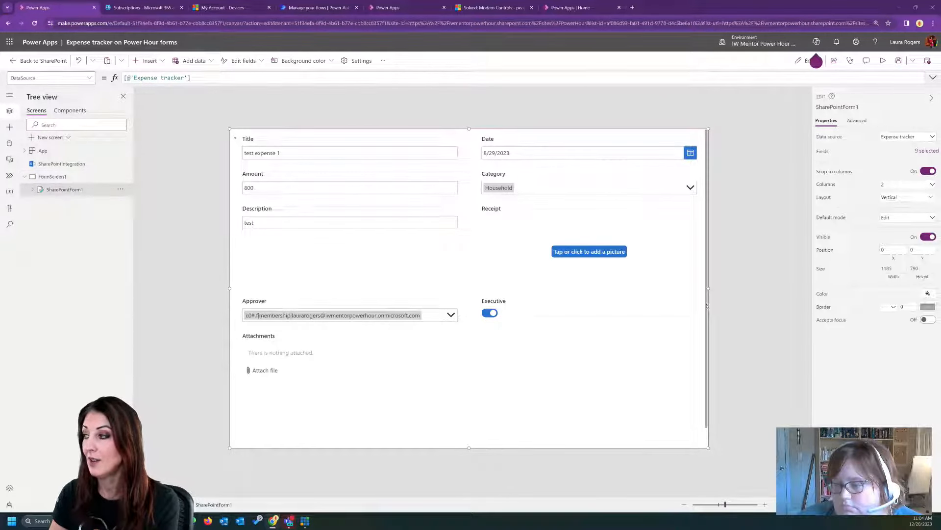
key("Delete")
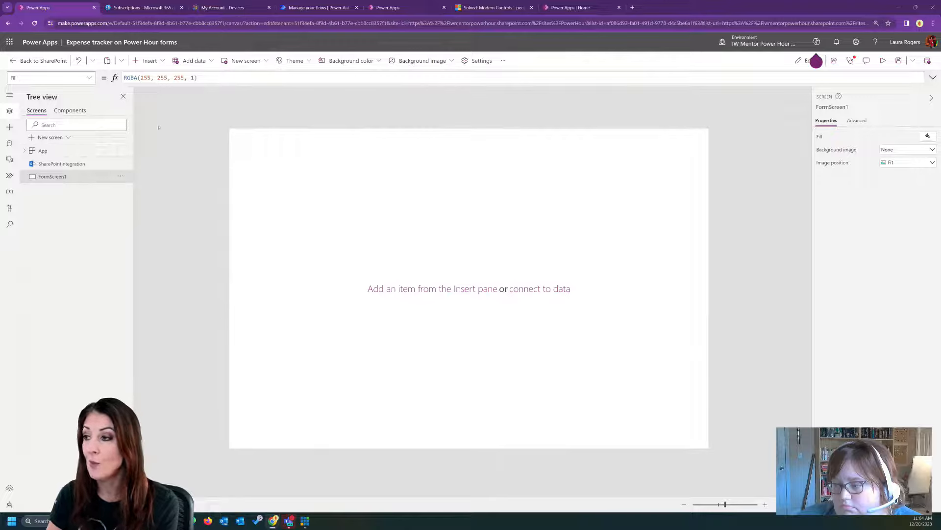
- Turn on modern controls and themes in the app's general settings
left_click(9, 127)
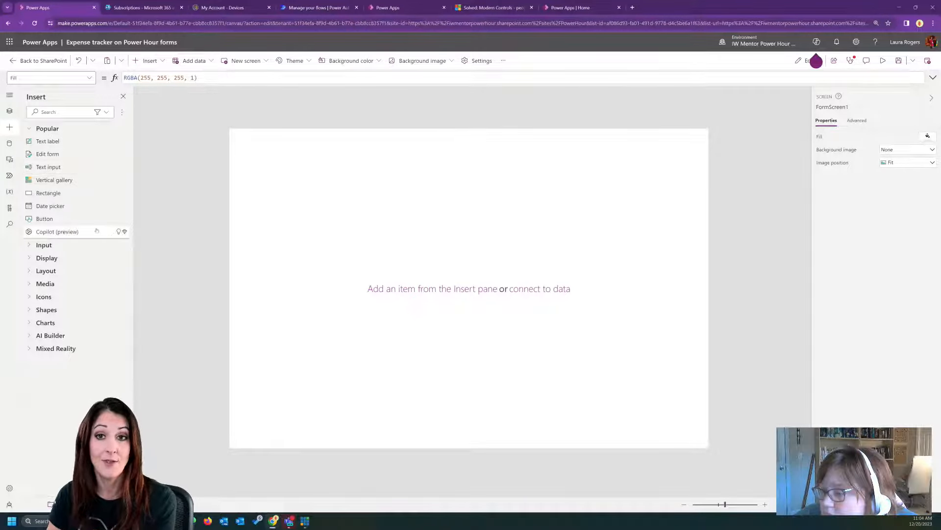
left_click(476, 61)
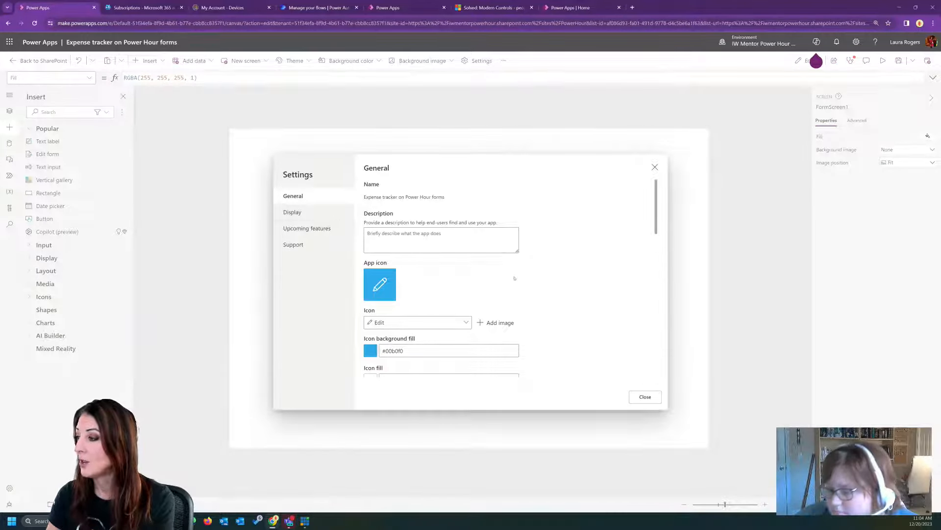
scroll(524, 281, "down", 3)
scroll(510, 269, "down", 5)
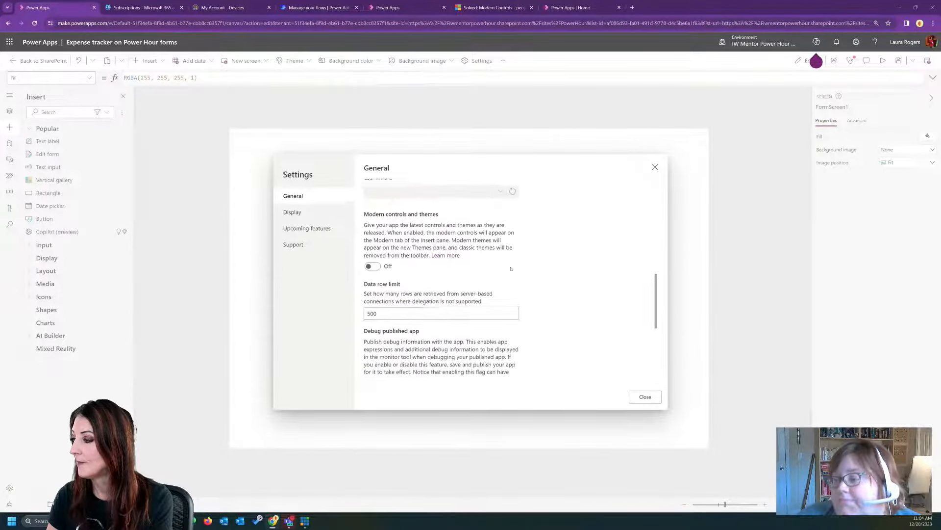
scroll(476, 263, "up", 1)
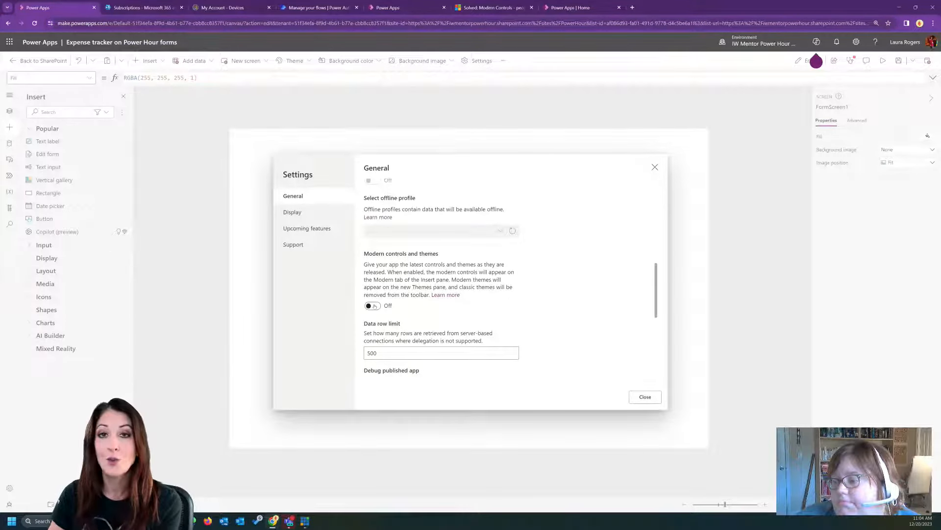
left_click(375, 305)
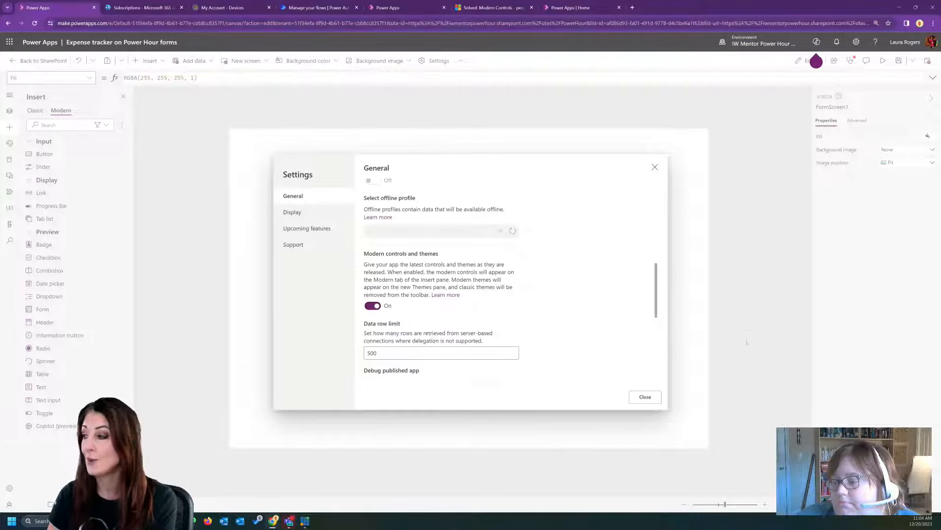
left_click(646, 397)
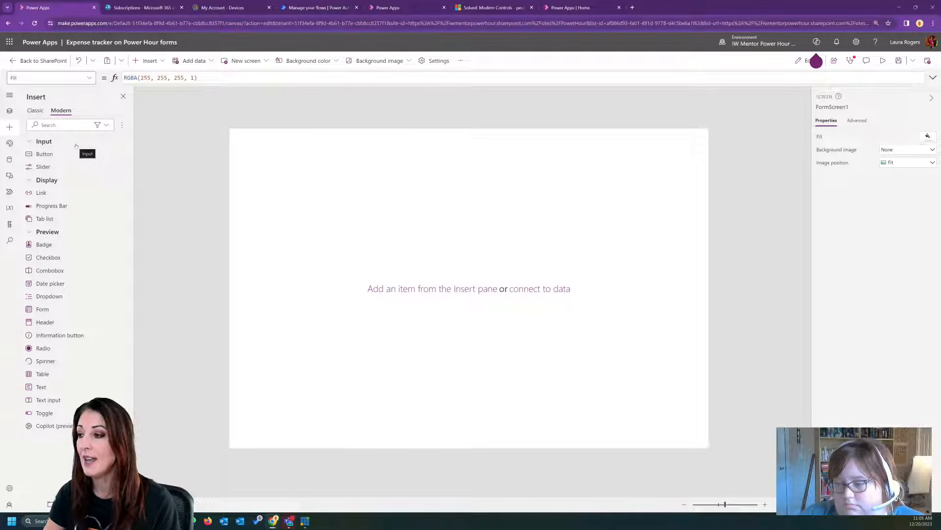
- Insert a modern Form control and resize it to 1185 x 720 at X 0, Y 70, spanning the screen's width
left_click(63, 125)
type("form")
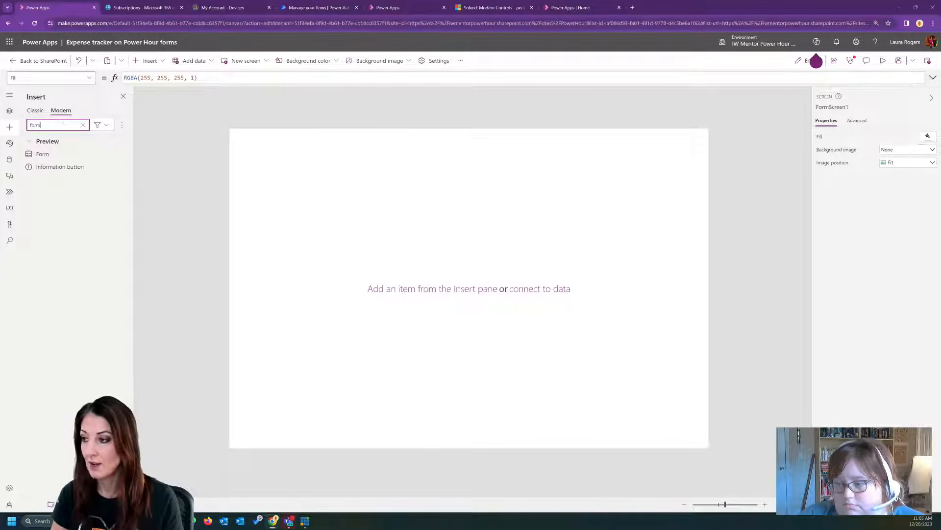
left_click(42, 154)
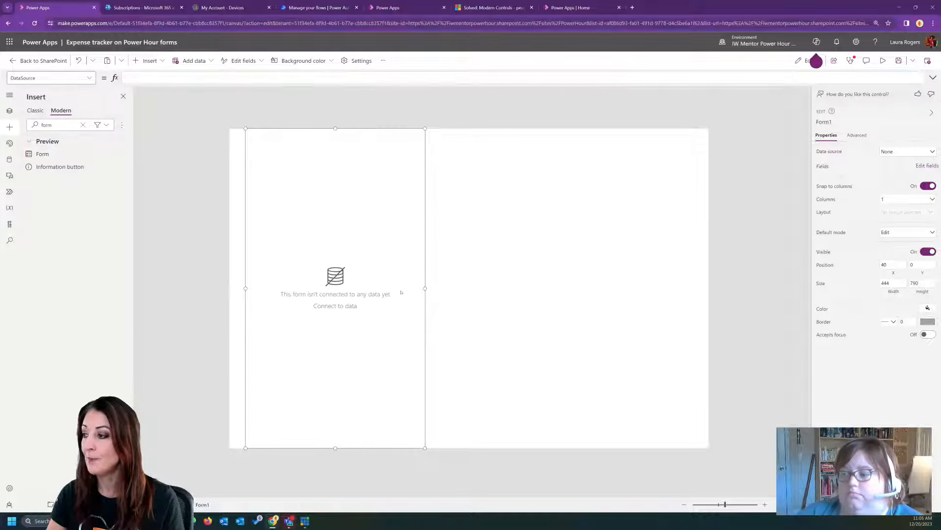
left_click_drag(424, 289, 721, 269)
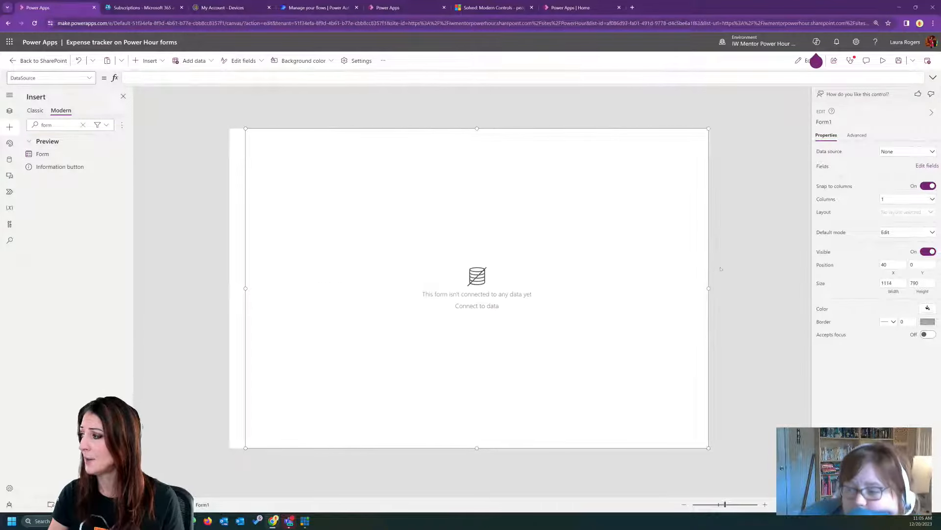
left_click_drag(245, 288, 230, 288)
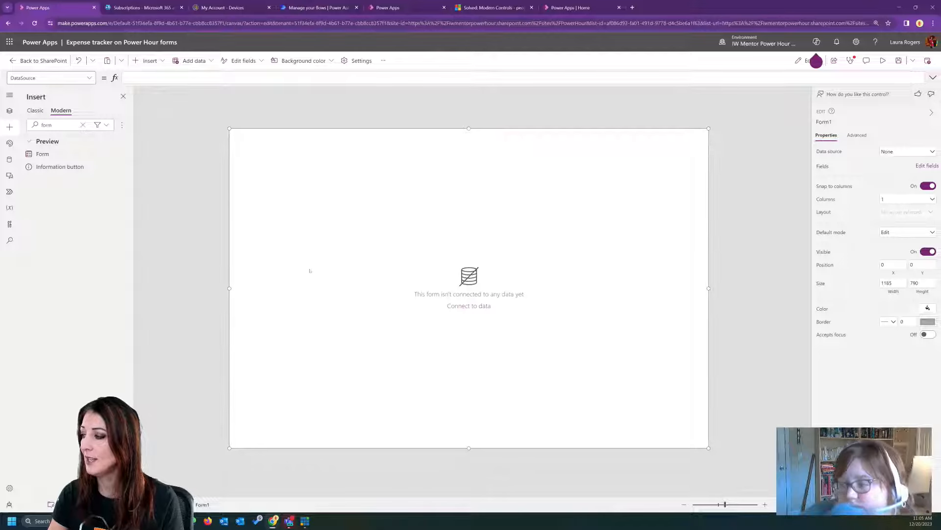
left_click_drag(478, 132, 475, 157)
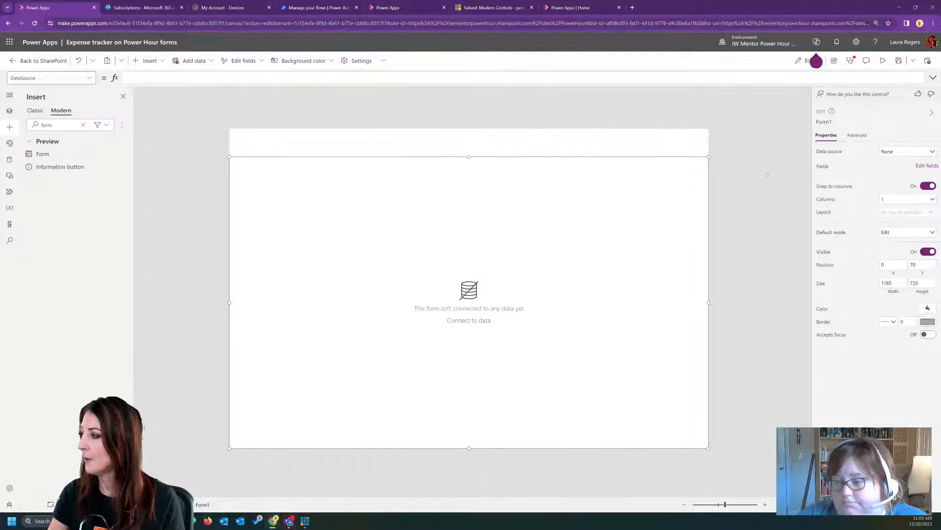
- Connect the modern form to the Expense tracker data source and arrange its fields in 2 columns
left_click(892, 152)
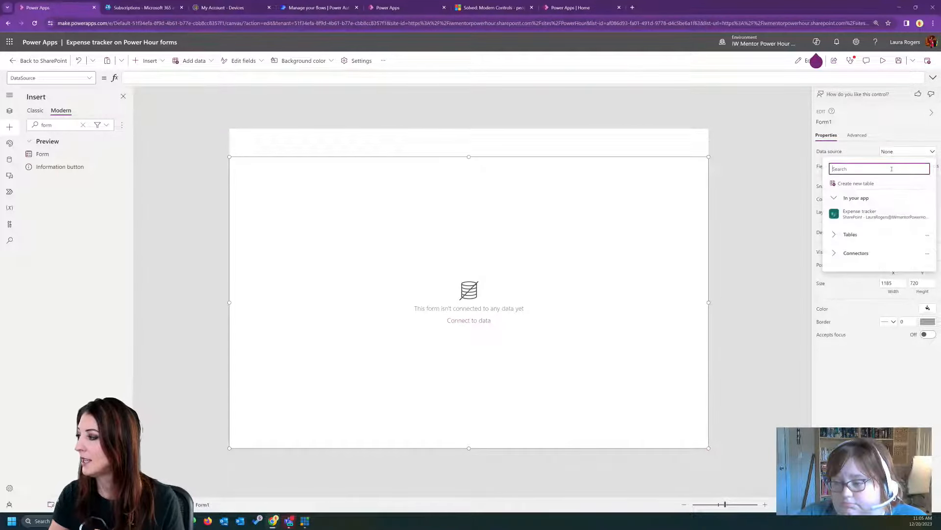
left_click(880, 212)
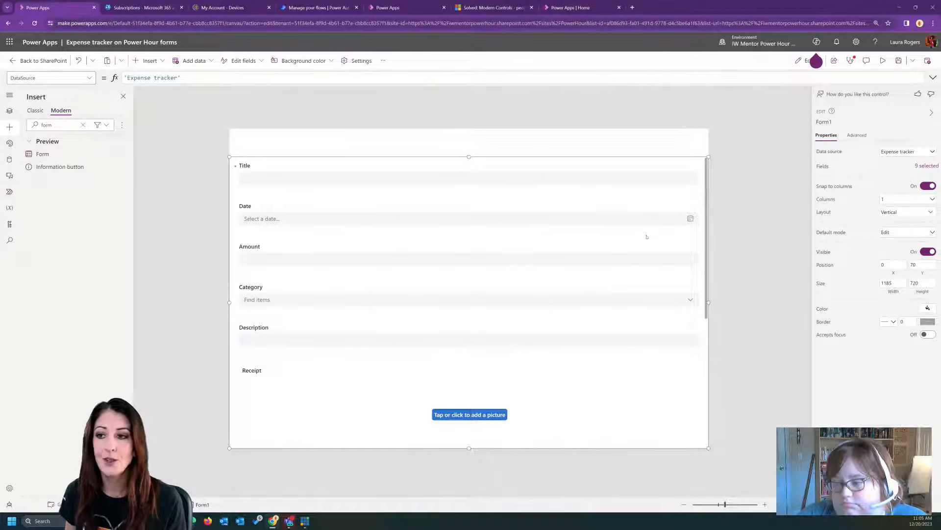
left_click(907, 199)
left_click(890, 227)
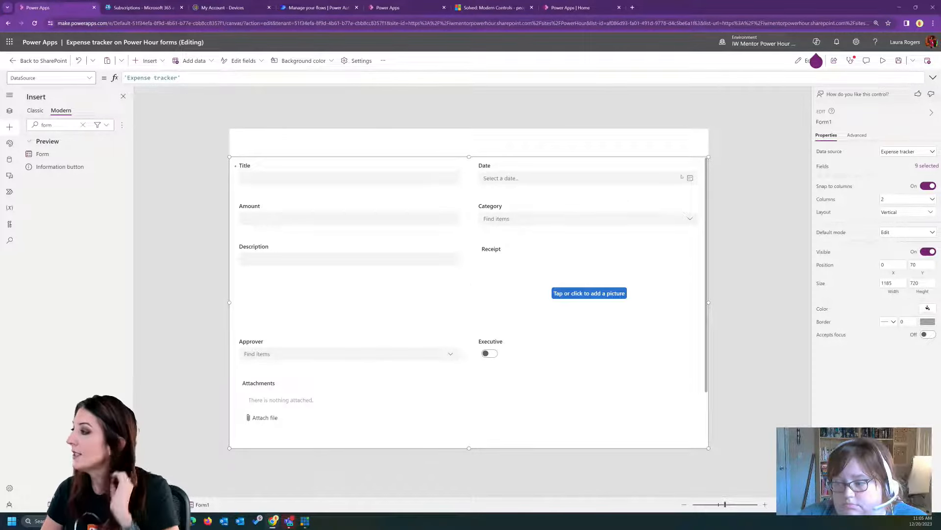
- Preview the app with the modern form and return to editing
left_click(883, 60)
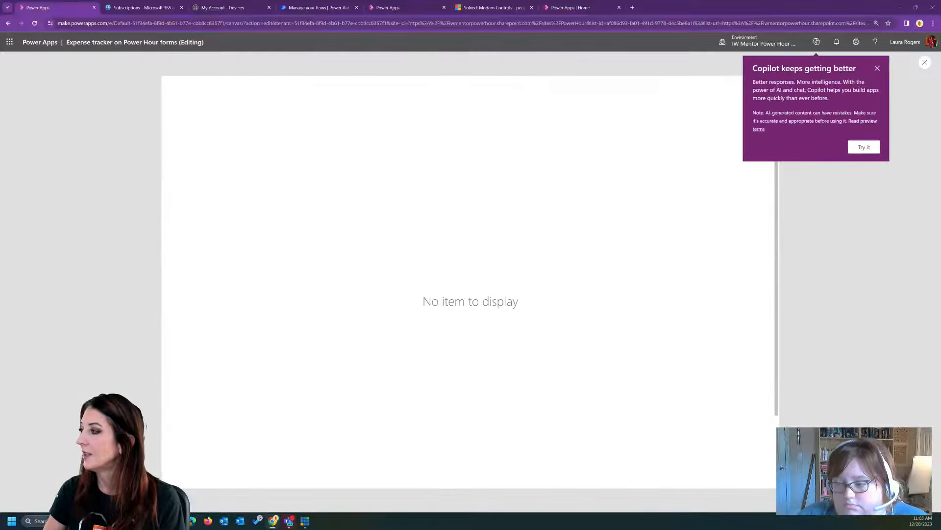
left_click(924, 62)
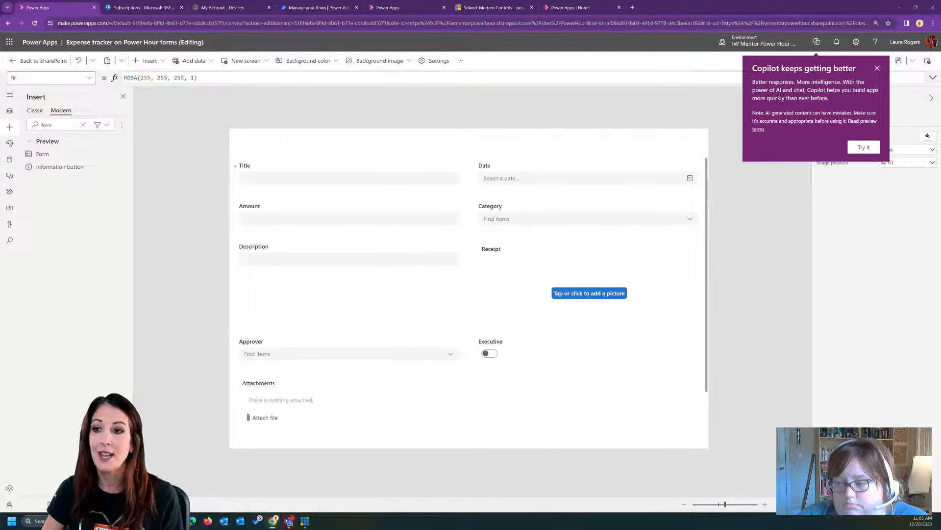
- Insert a modern Button above the form, move it to X 35, Y 5, and set its text to "New"
left_click(707, 198)
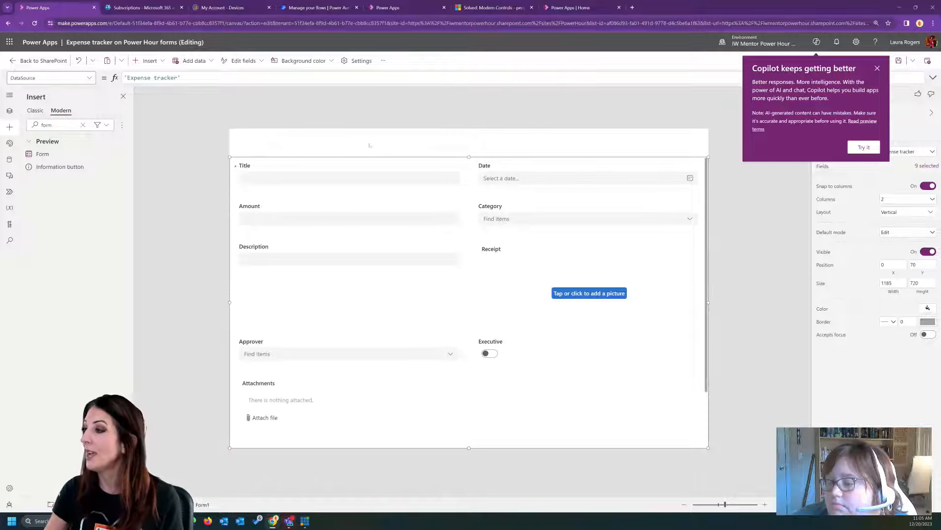
left_click(877, 68)
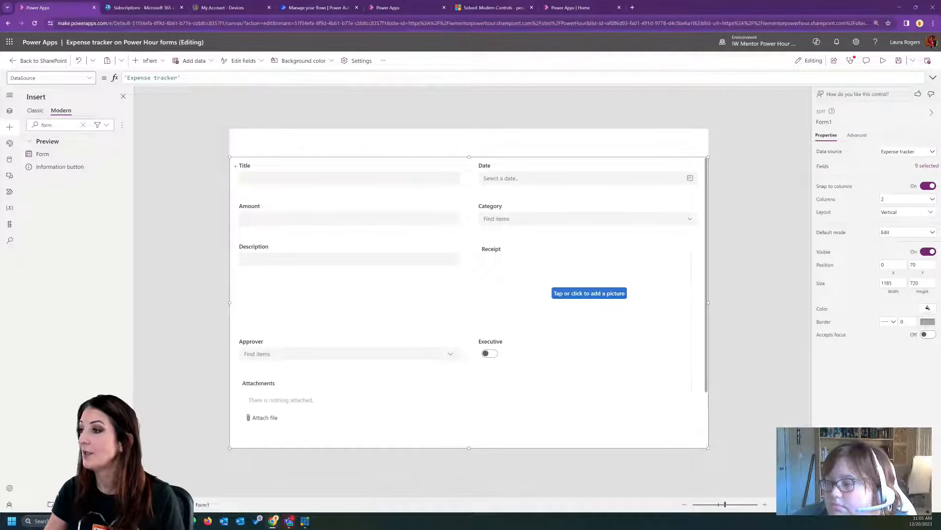
left_click(147, 60)
left_click(152, 123)
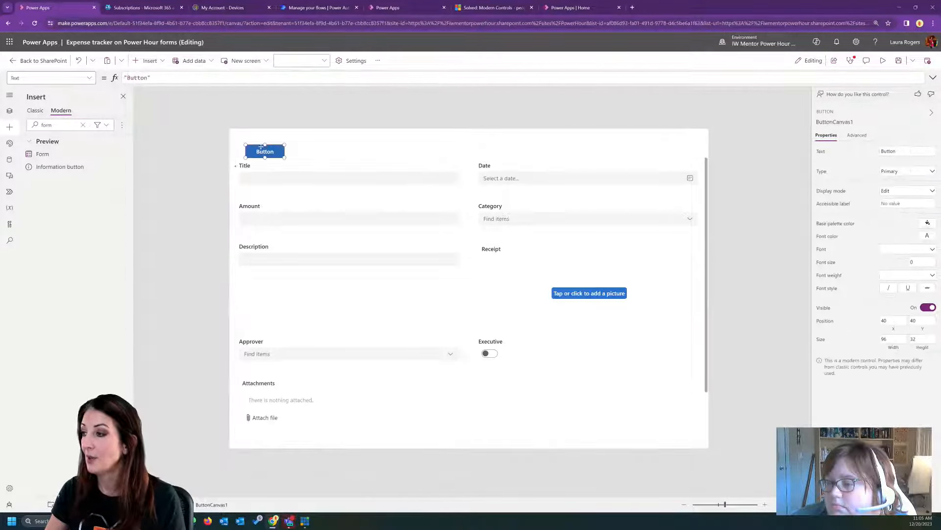
left_click_drag(261, 147, 259, 133)
double_click(137, 77)
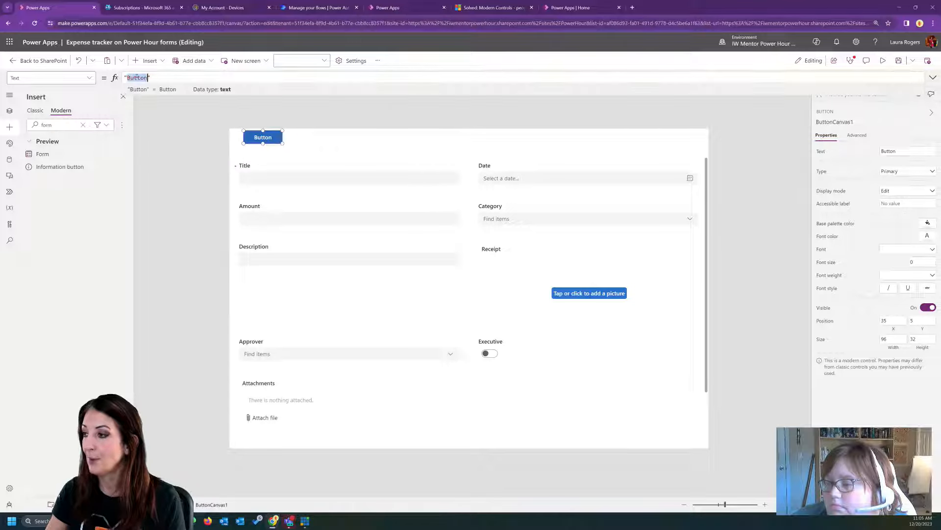
type("New")
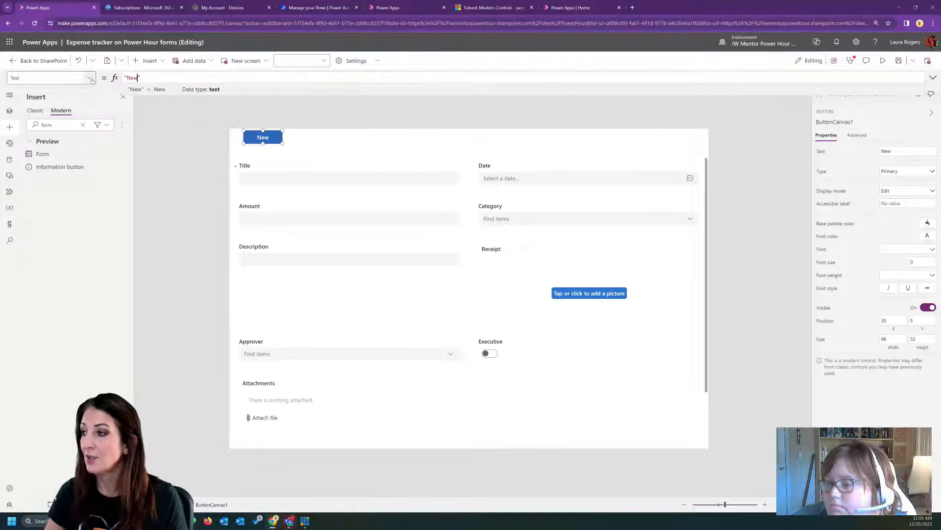
- Set the New button's OnSelect formula to NewForm(Form1)
left_click(89, 78)
scroll(49, 171, "down", 1)
left_click(29, 192)
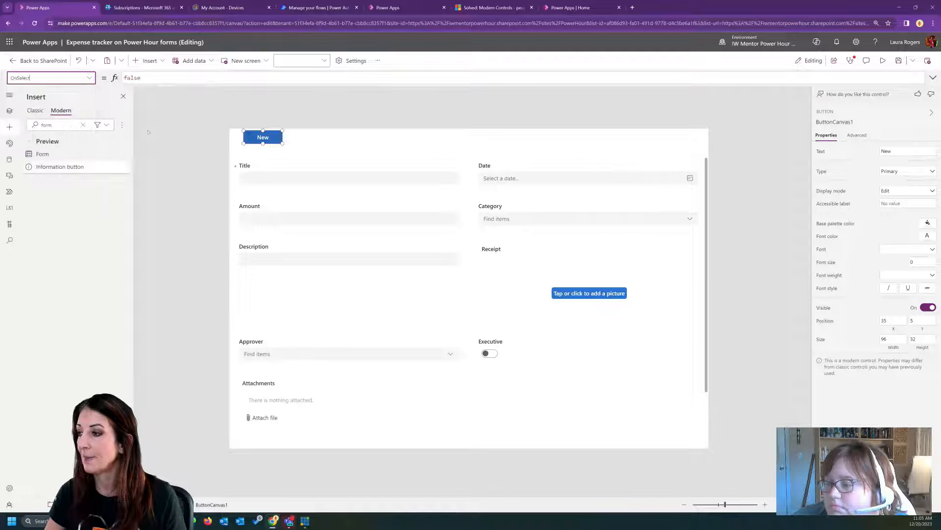
double_click(132, 77)
type("NewForm")
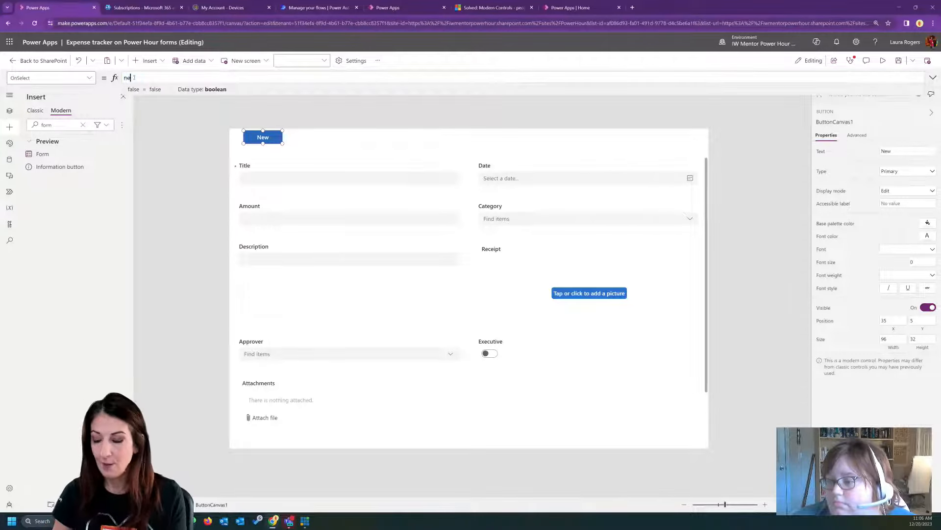
type("(")
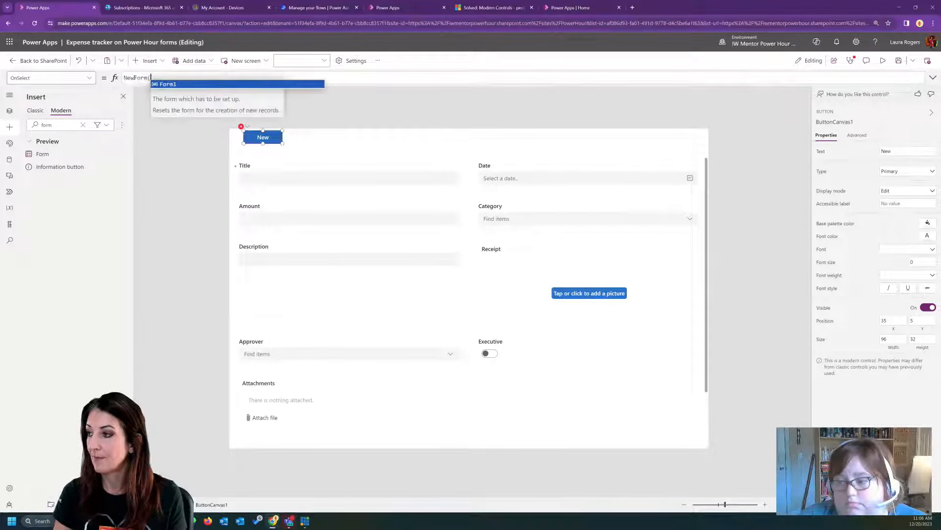
left_click(162, 84)
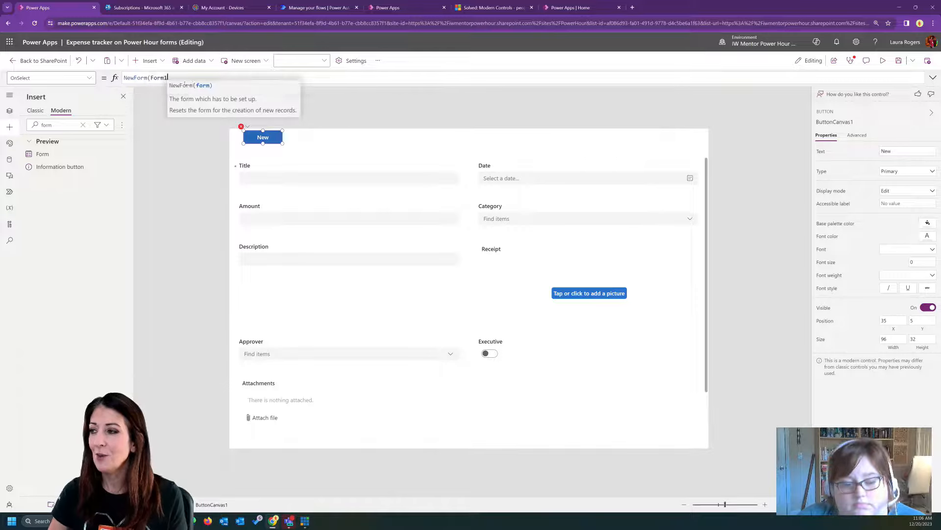
type(")")
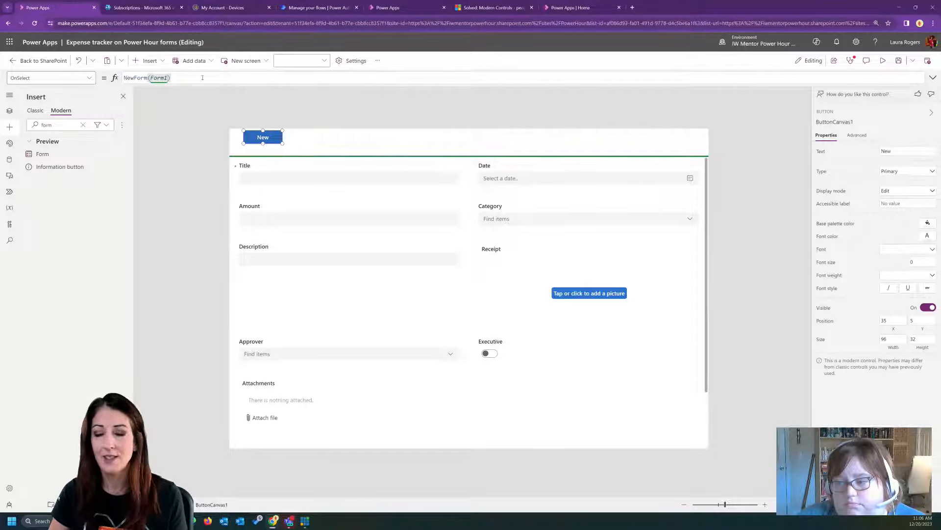
- Preview the app, start a new expense and set its Date to December 21, 2023
left_click(883, 60)
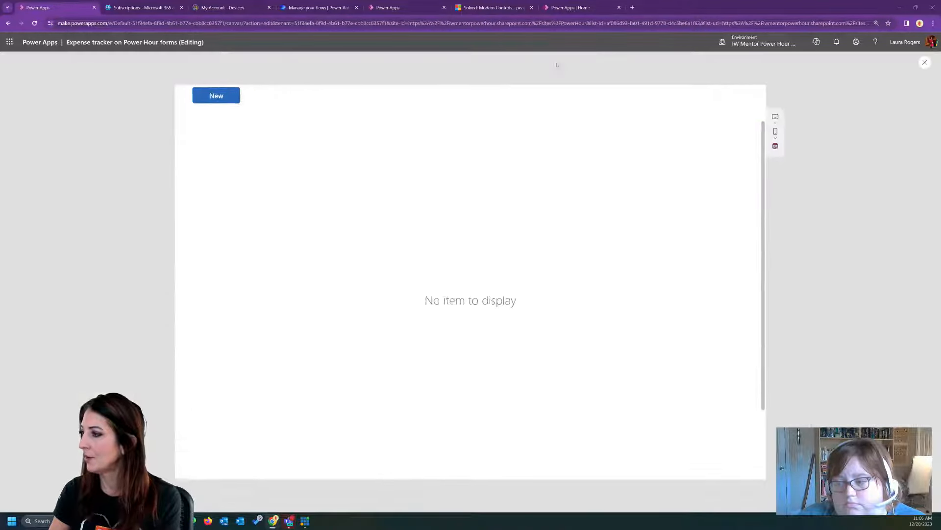
left_click(561, 147)
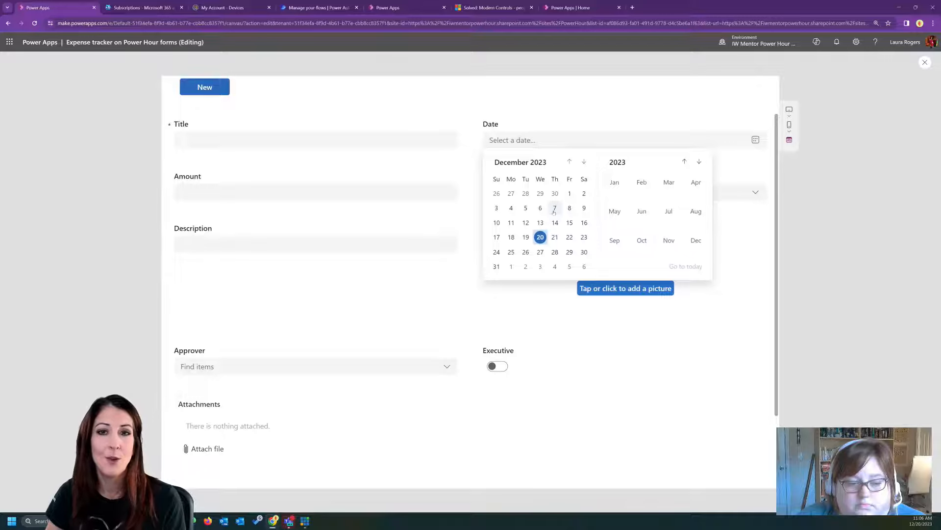
left_click(556, 237)
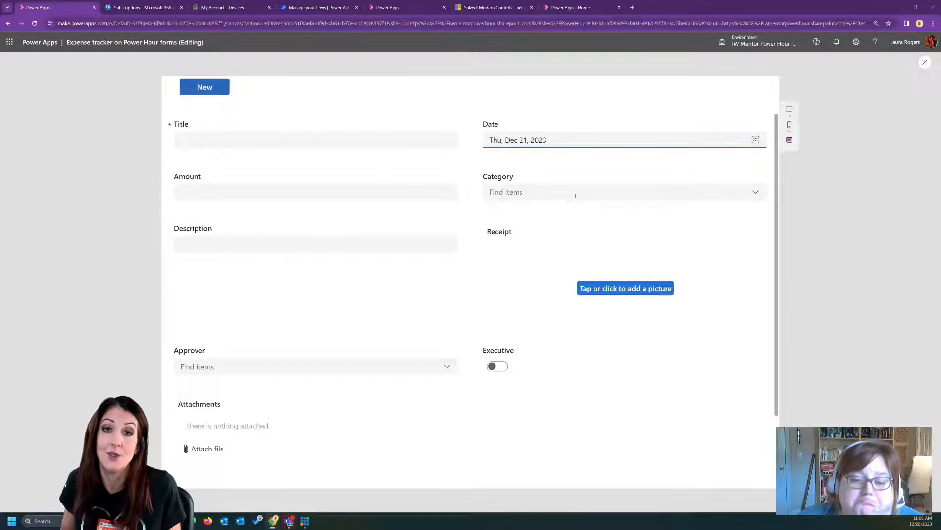
- Fill in the new expense with Title "test", Amount 800, Description "test" and Category Health
left_click(318, 139)
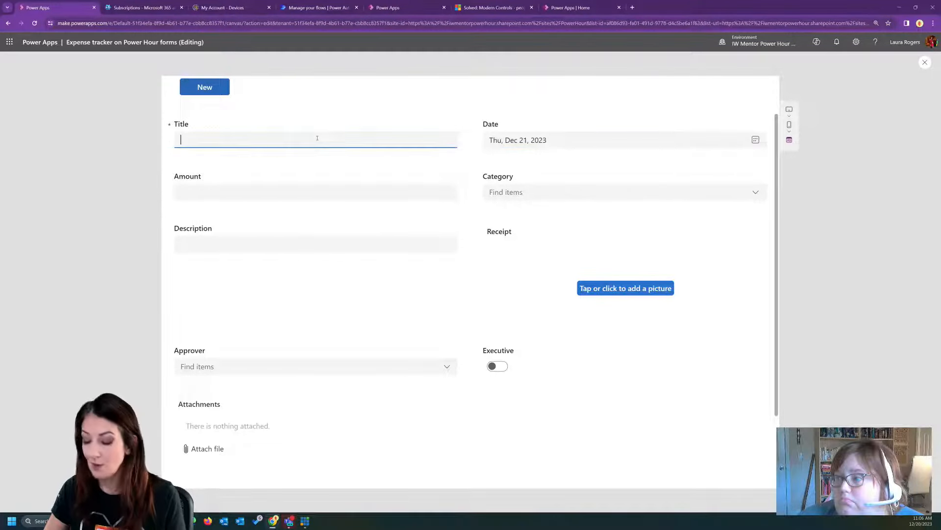
type("test")
left_click(248, 190)
type("800")
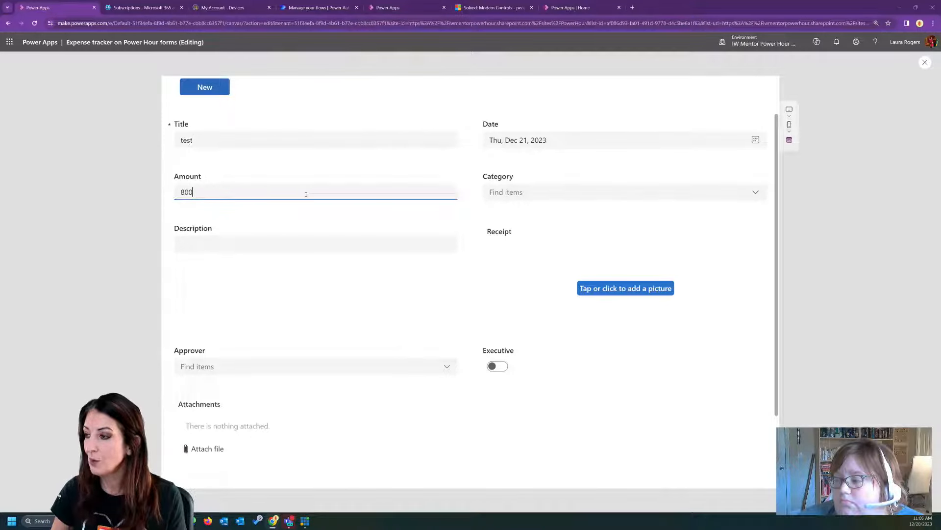
left_click(210, 244)
type("test")
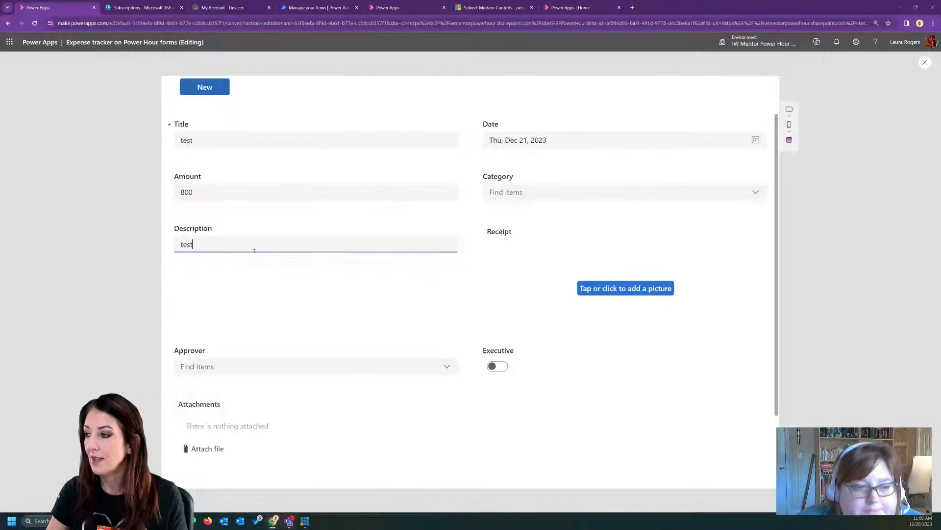
left_click(538, 192)
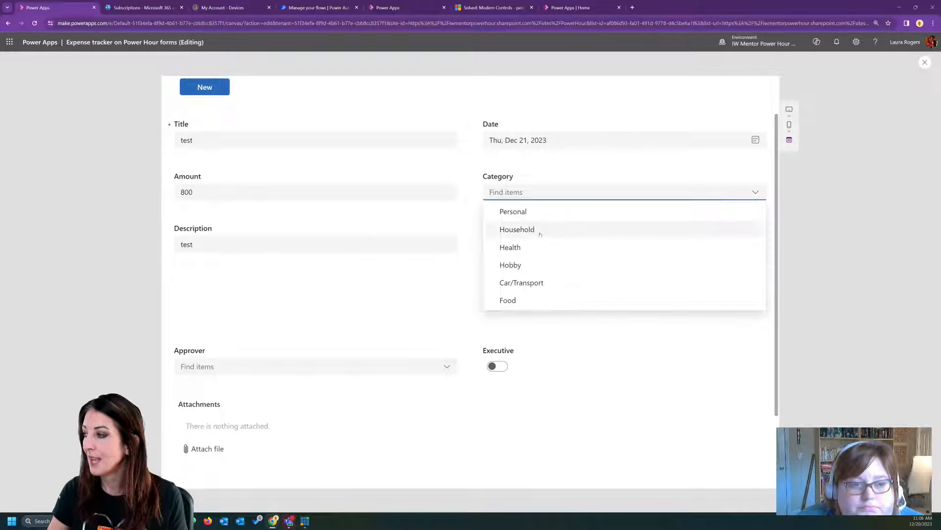
left_click(543, 248)
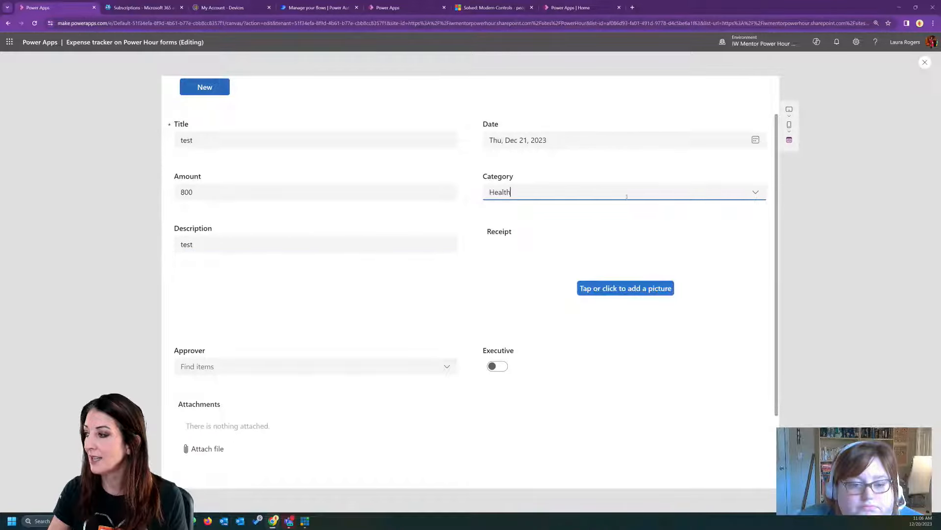
- Test the Approver field and the Executive toggle in the form, leave both unset, and return to editing
left_click(238, 368)
left_click(499, 366)
left_click(501, 368)
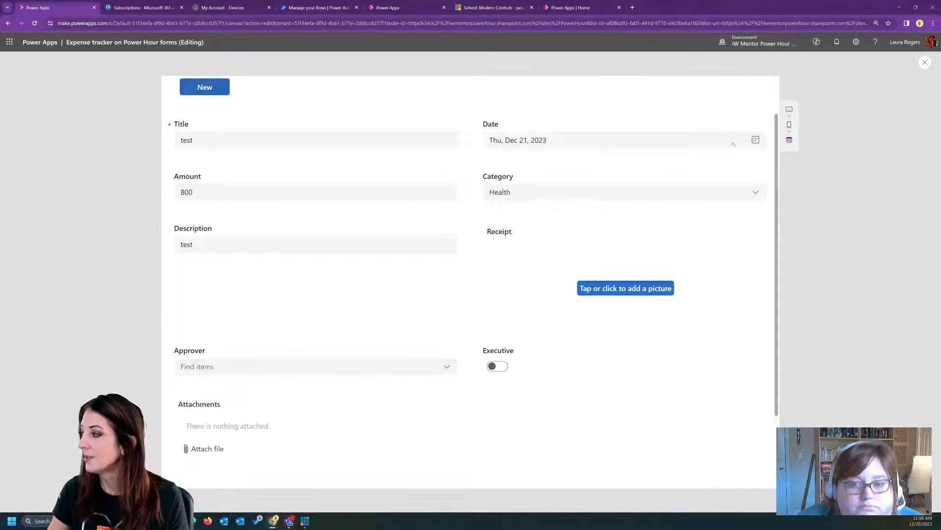
mouse_move(776, 135)
left_mouse_down()
mouse_move(776, 208)
mouse_move(776, 135)
left_mouse_up()
left_click(924, 62)
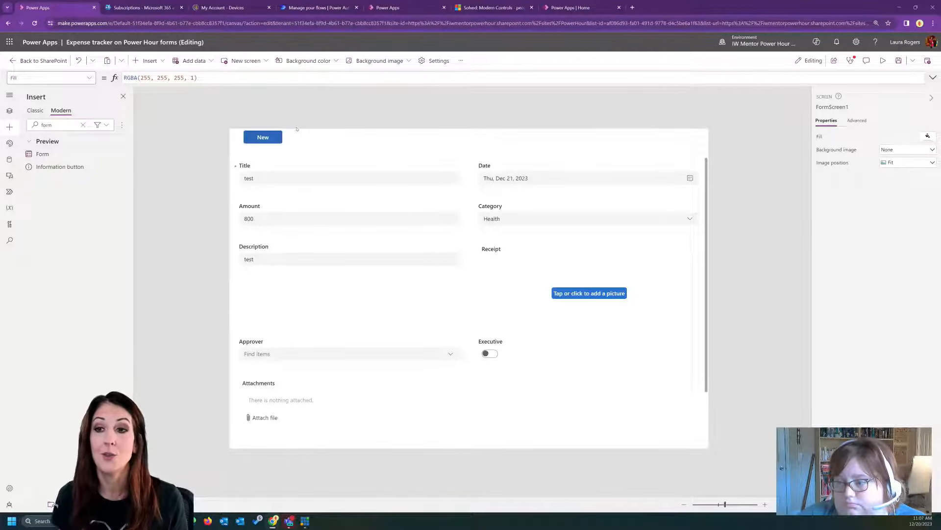
- Return to the SharePoint Expense tracker list and switch to the Demo expense tracker app in Power Apps
left_click(43, 60)
left_click(499, 309)
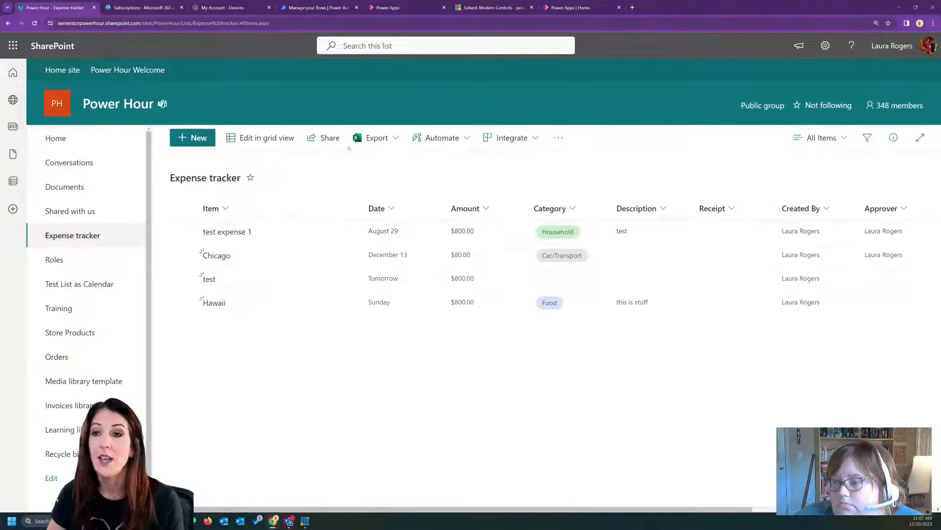
left_click(413, 6)
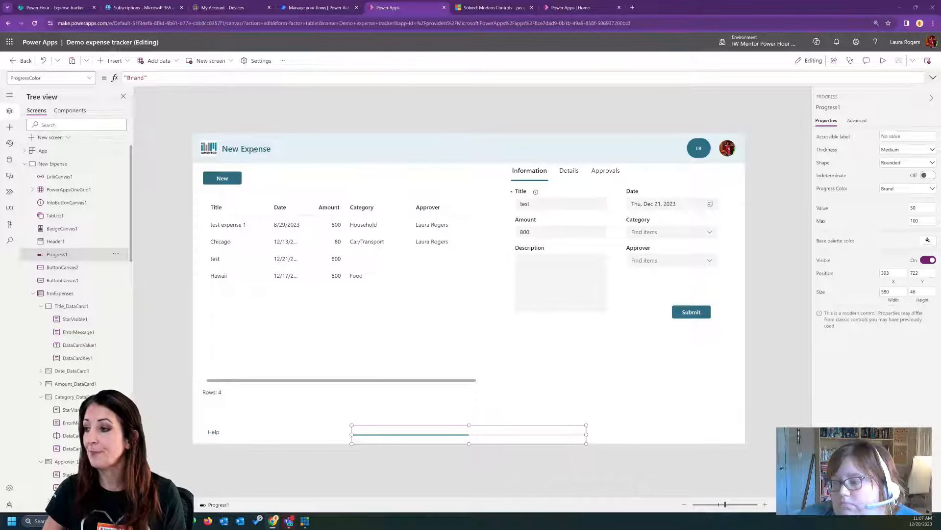
- Inspect the frmExpenses form's Item formula and the Submit button's OnSelect formula
left_click(613, 360)
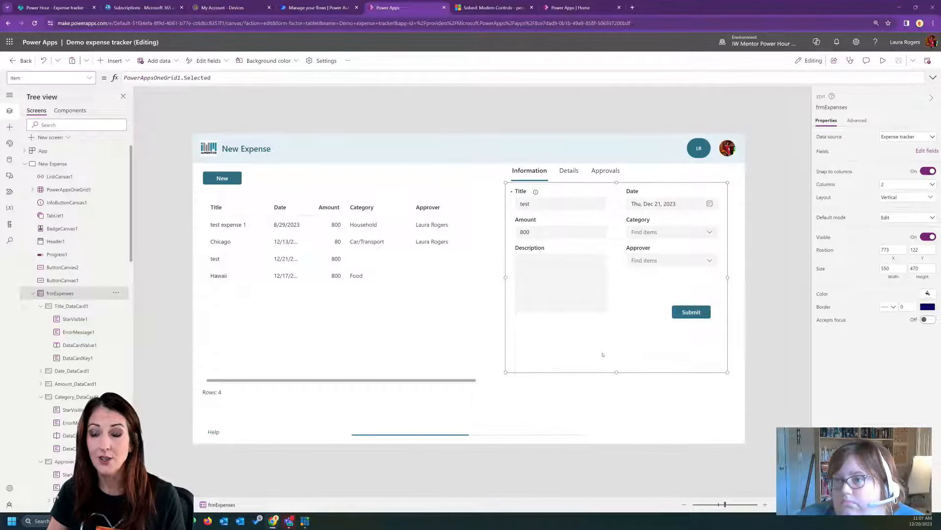
left_click(684, 312)
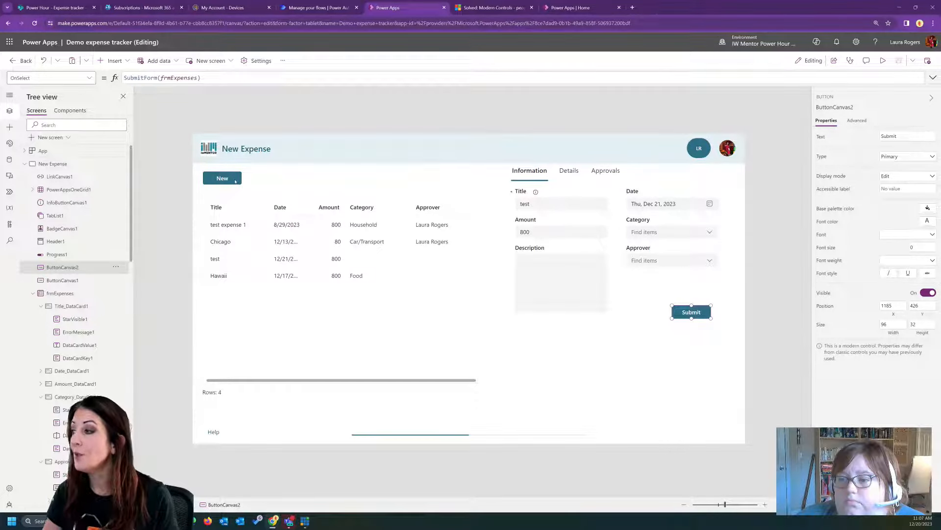
left_click(578, 365)
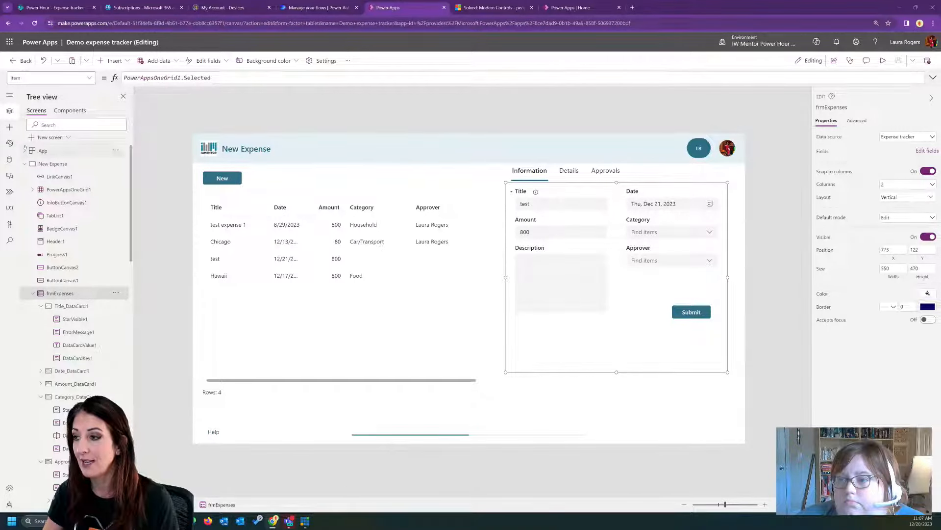
- Try the Power Apps, Red, Orange, Green and Platinum themes on the app, and reapply the Steel theme
left_click(10, 143)
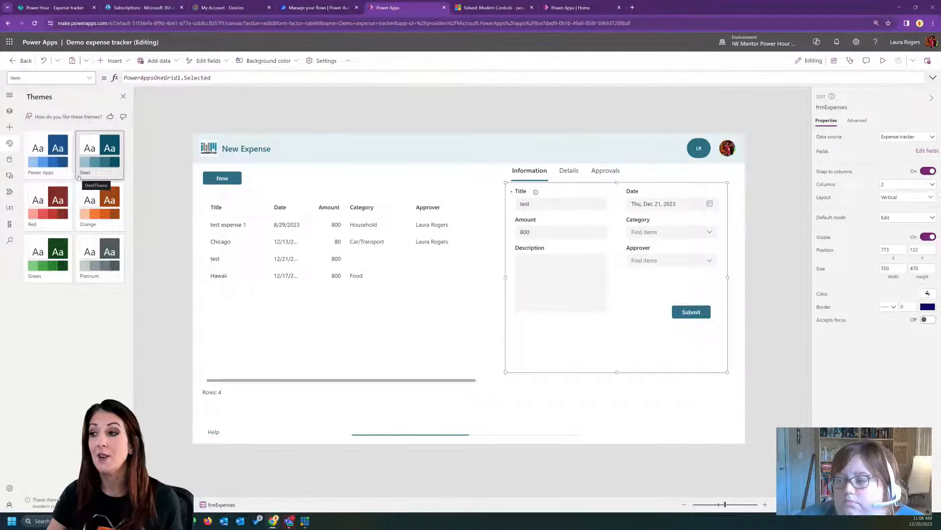
left_click(42, 161)
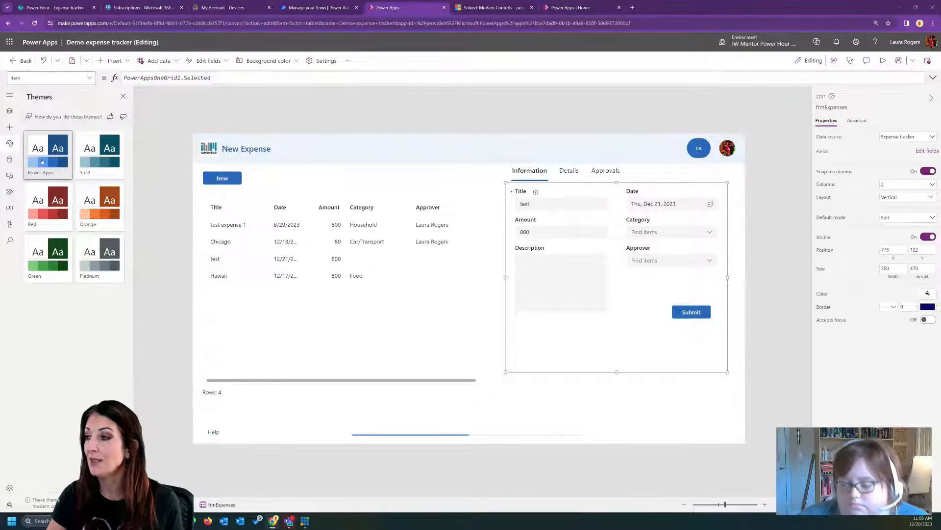
left_click(48, 206)
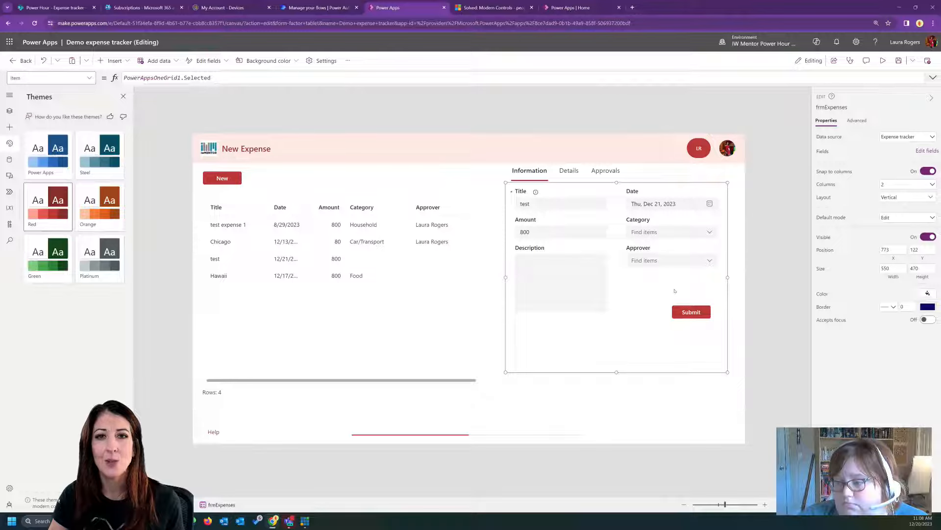
left_click(97, 210)
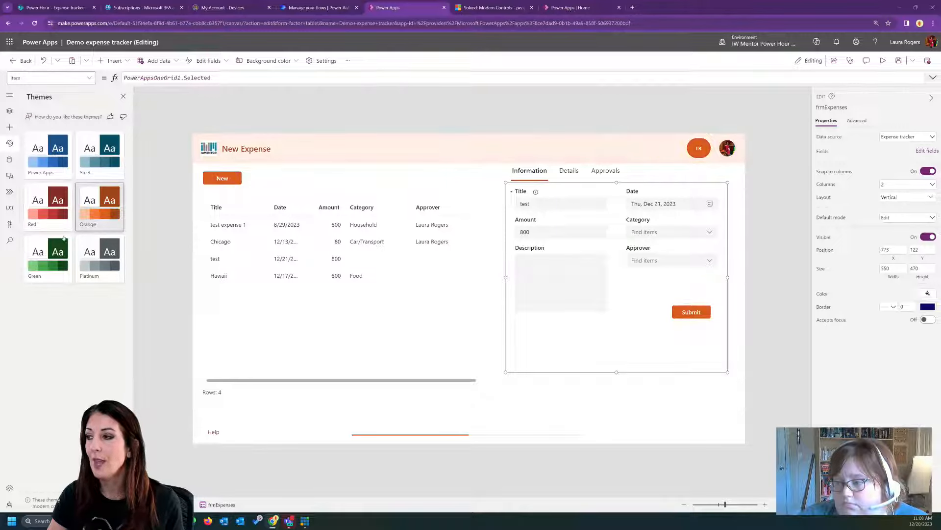
left_click(48, 255)
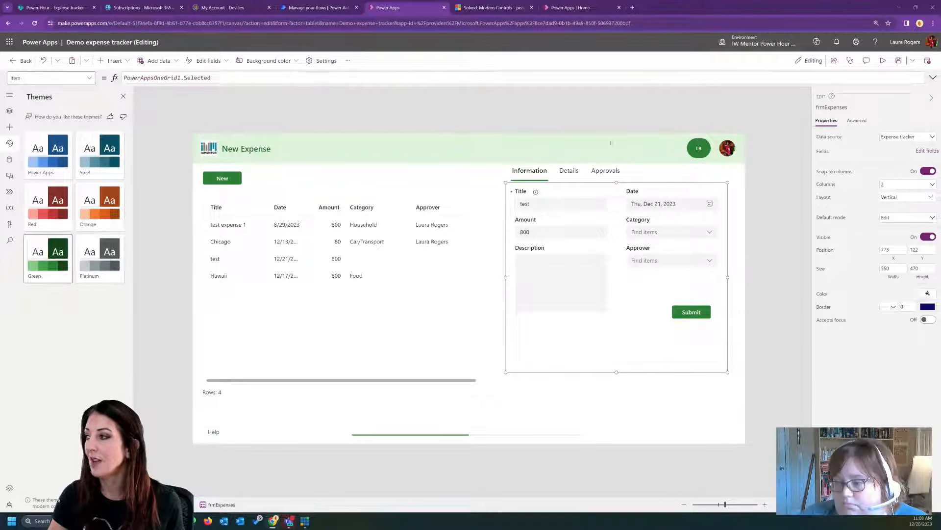
left_click(110, 254)
left_click(101, 158)
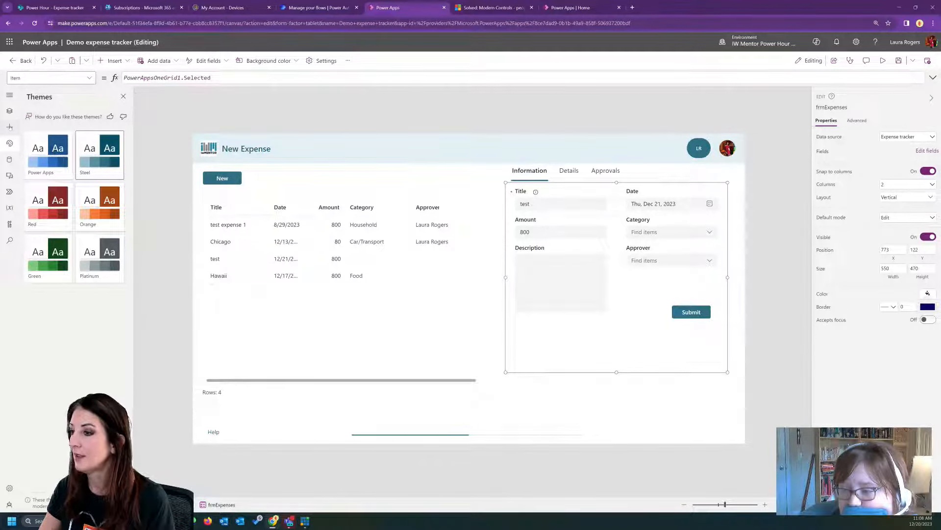
- View the modern controls available to insert, and preview the app to test its New button
left_click(10, 127)
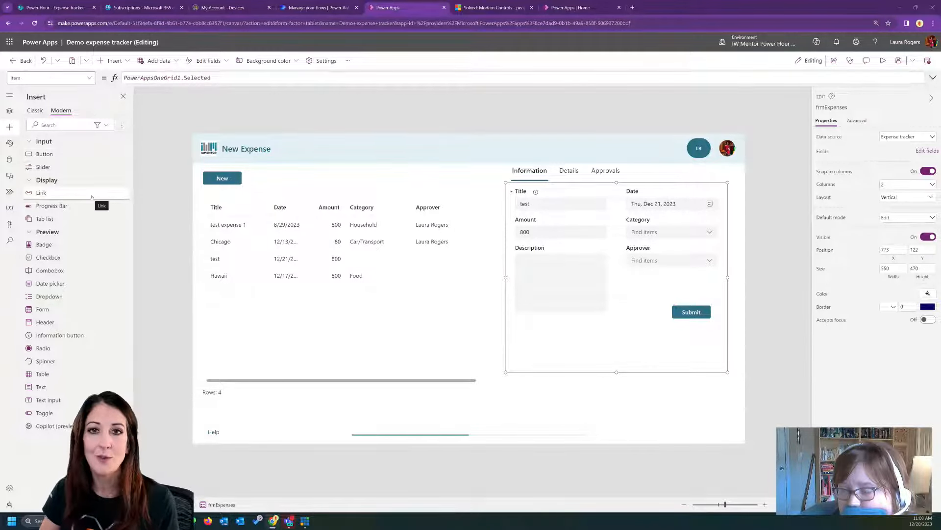
left_click(232, 176)
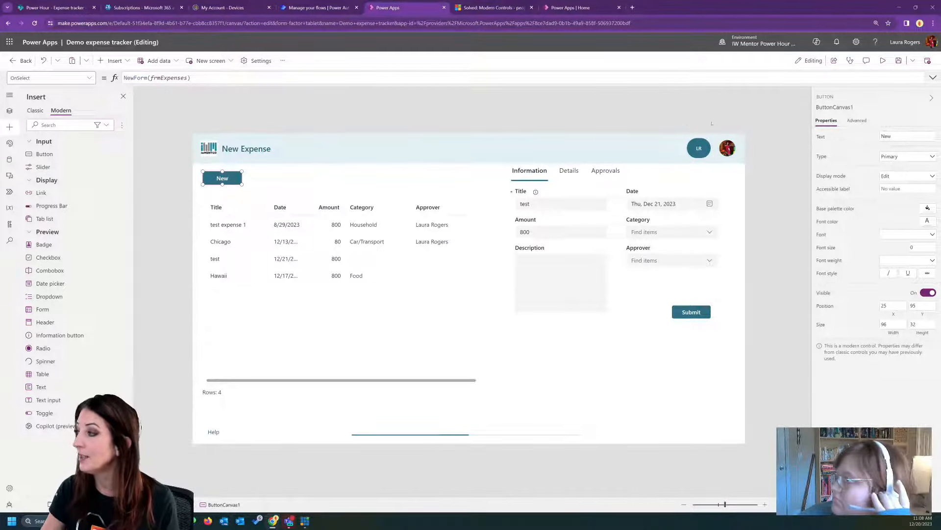
left_click(883, 60)
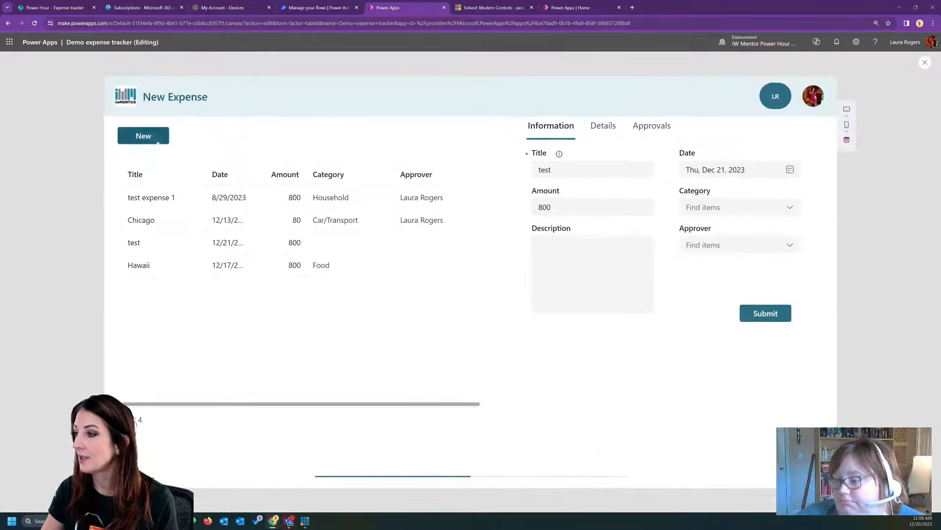
left_click(162, 137)
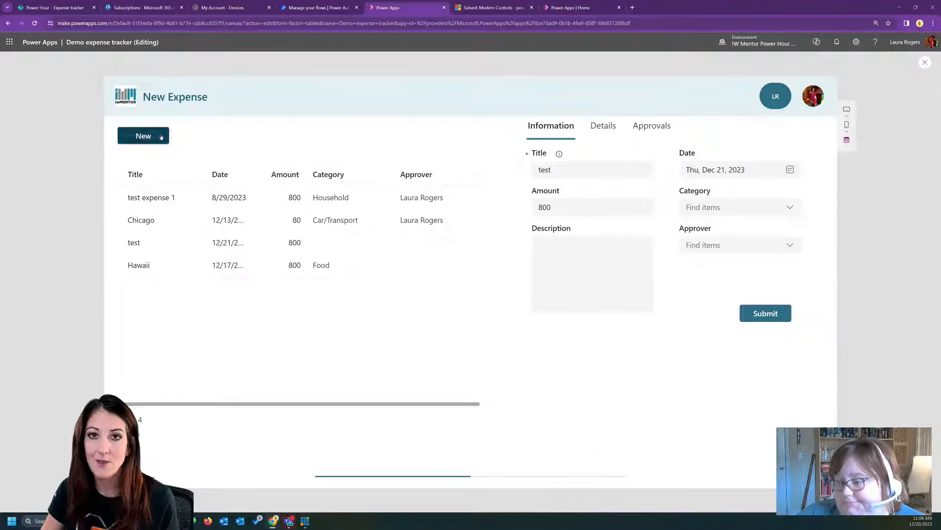
- Exit the preview and inspect the Text and URL properties of the Help link on the New Expense screen
left_click(924, 63)
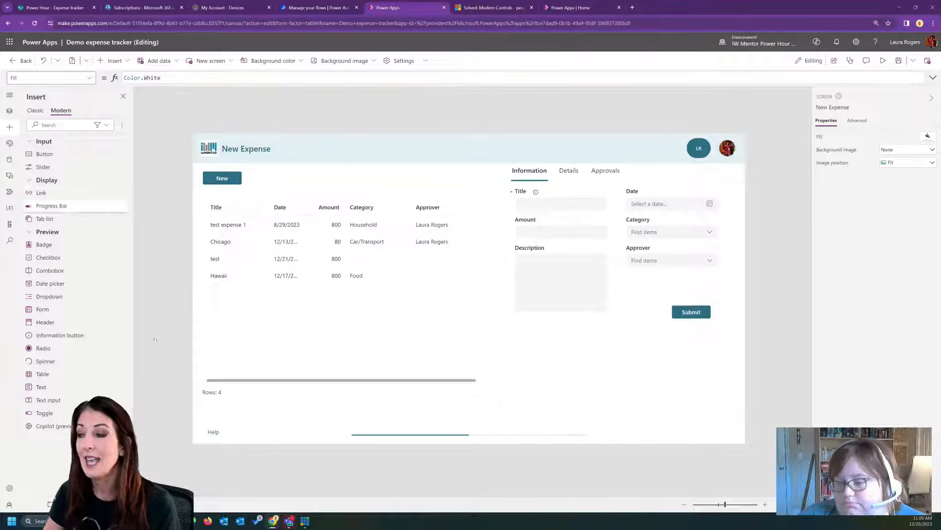
left_click(214, 434)
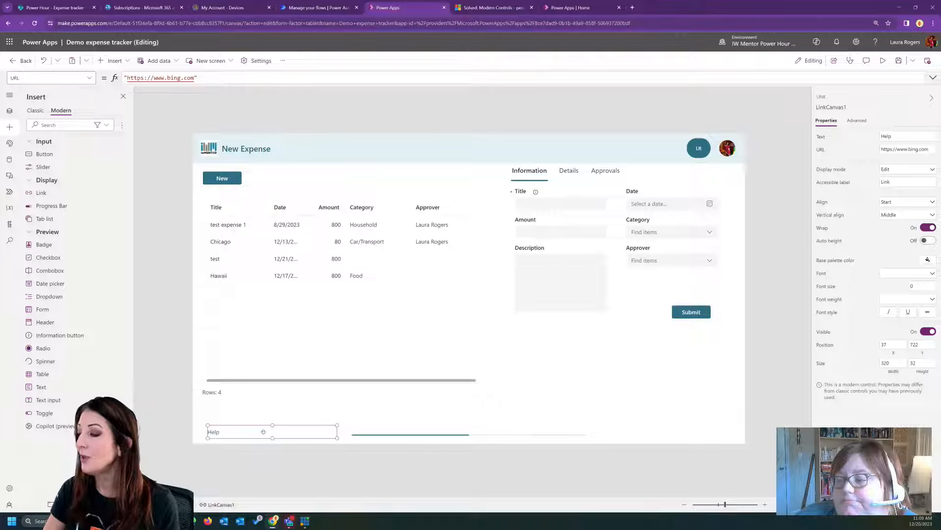
left_click(903, 136)
double_click(906, 136)
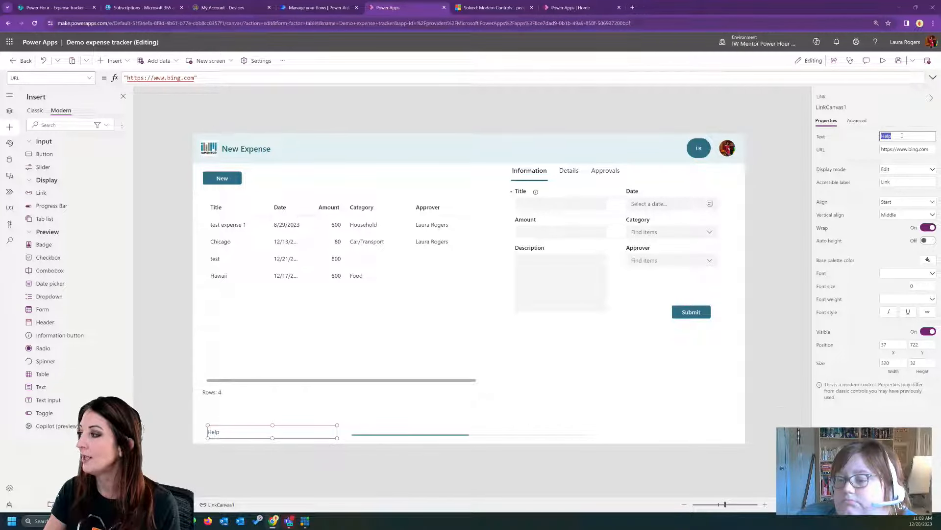
left_click(901, 136)
left_click(916, 149)
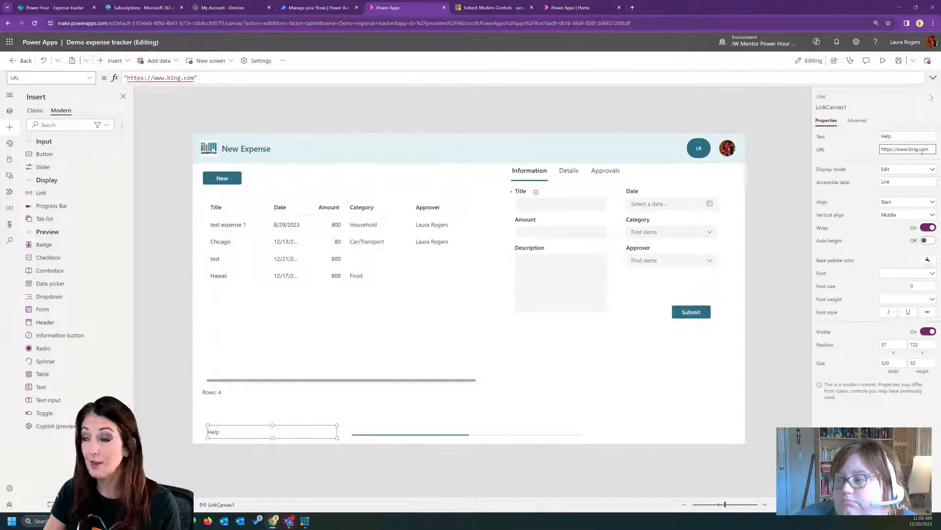
- Preview the app to test the Help link, close the web page it opens, and return to editing
left_click(882, 61)
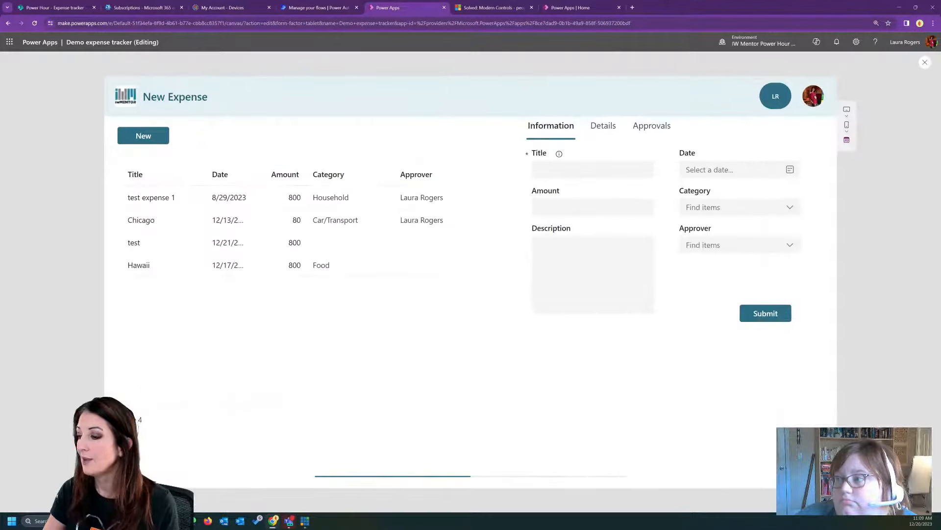
left_click(139, 441)
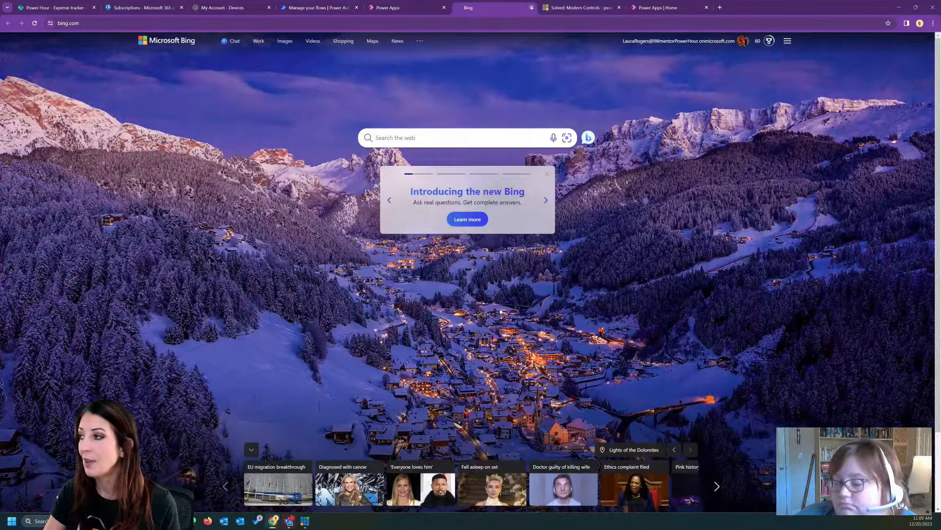
left_click(531, 8)
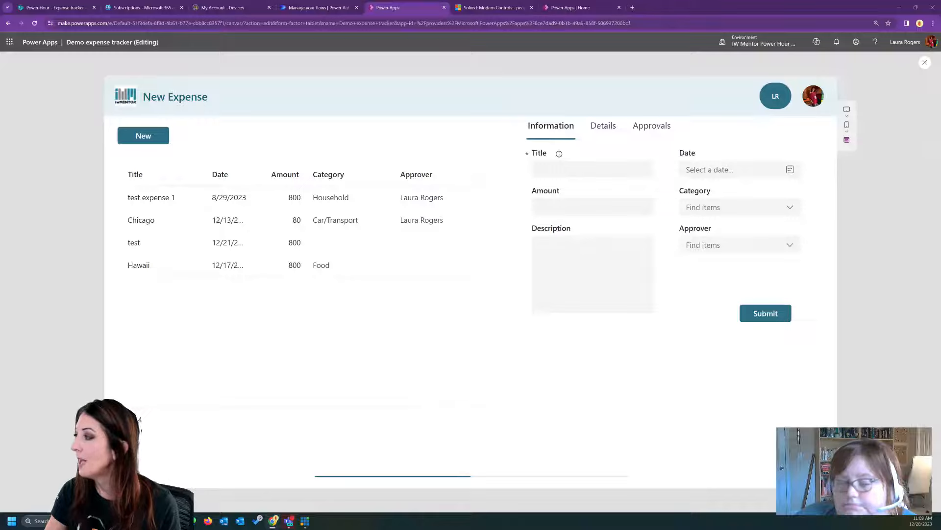
left_click(925, 63)
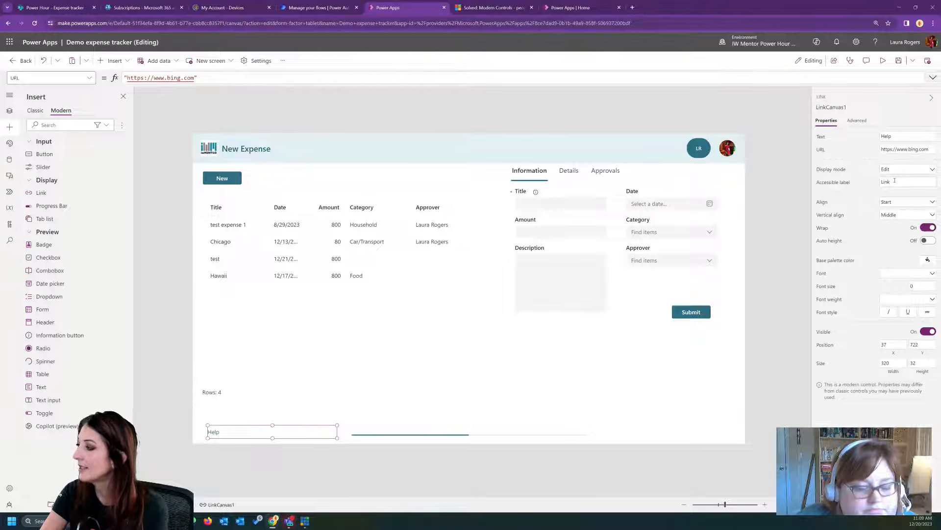
- Try End alignment on the Help link, set it to Center, and resize the link to about 277 by 34 at X 25
left_click(897, 202)
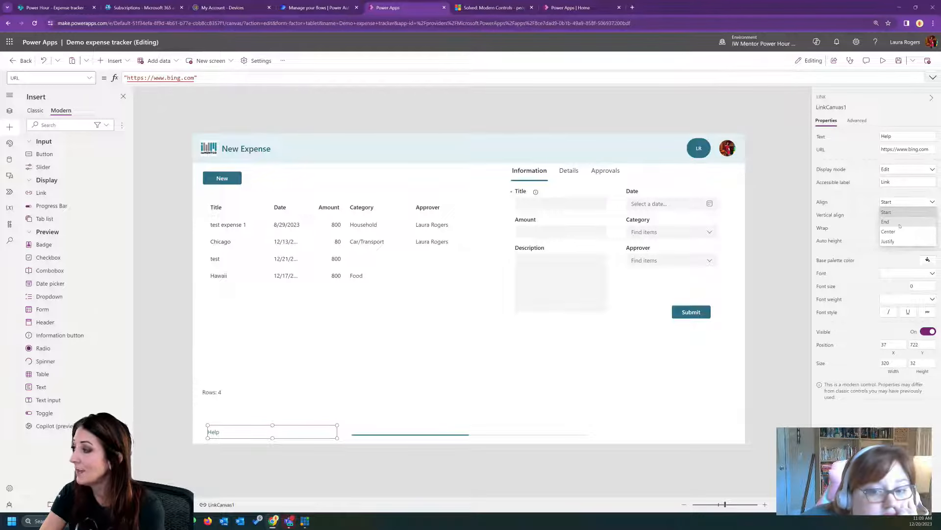
left_click(900, 223)
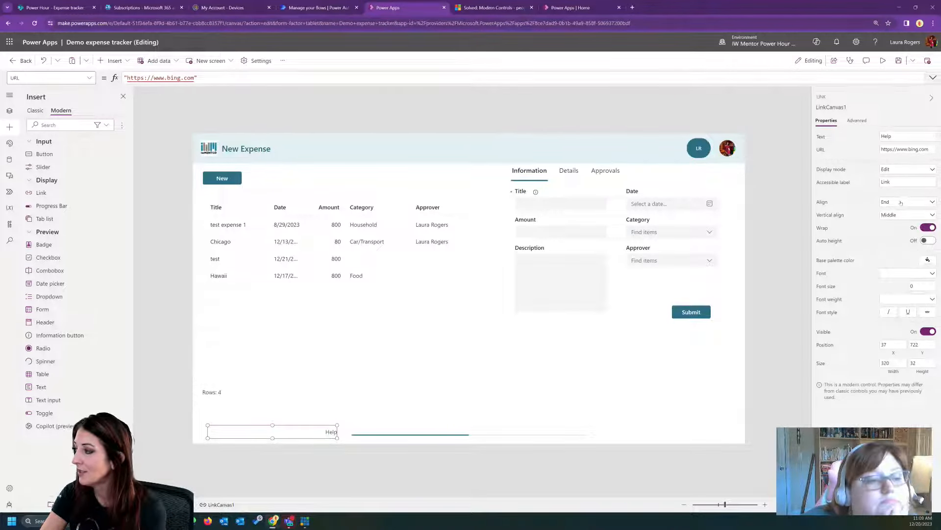
left_click(902, 202)
left_click(888, 231)
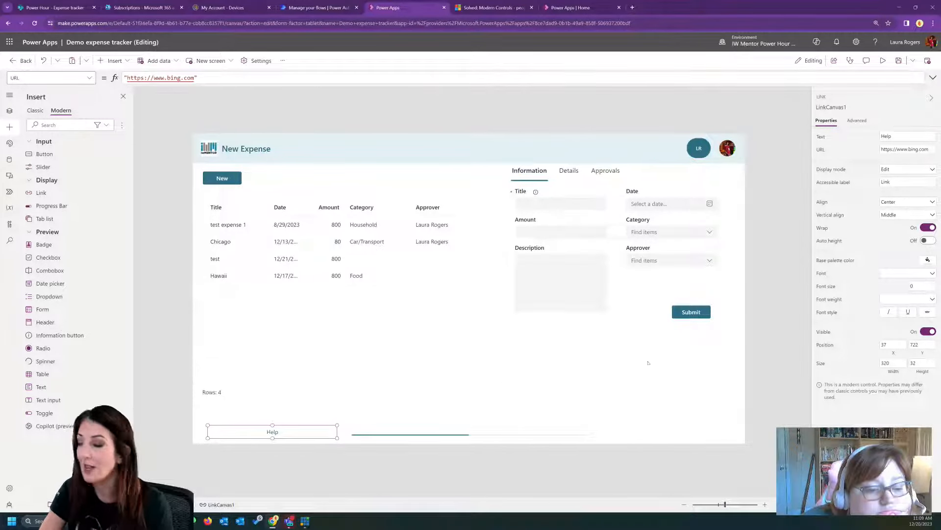
left_click_drag(336, 438, 315, 439)
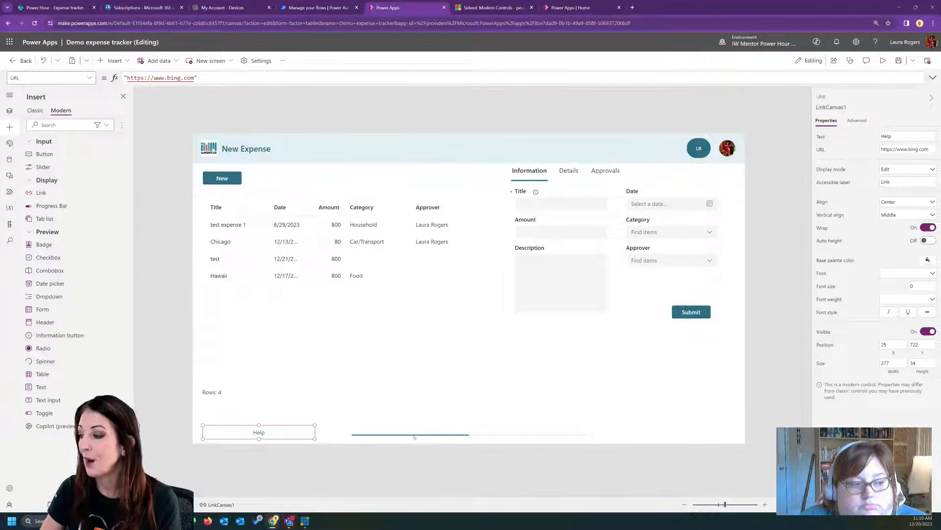
- Move the progress bar up to about Y 696 and set its value to 60
left_click(415, 435)
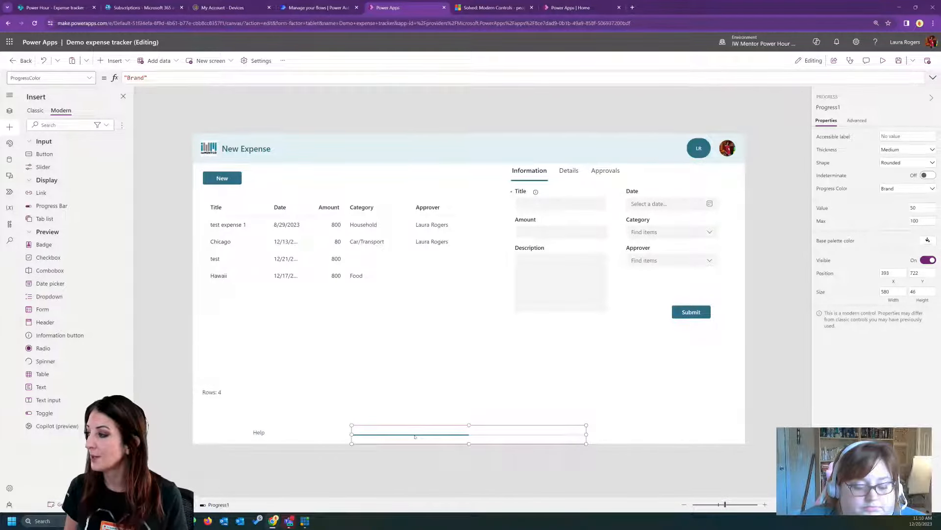
left_click_drag(437, 432, 450, 422)
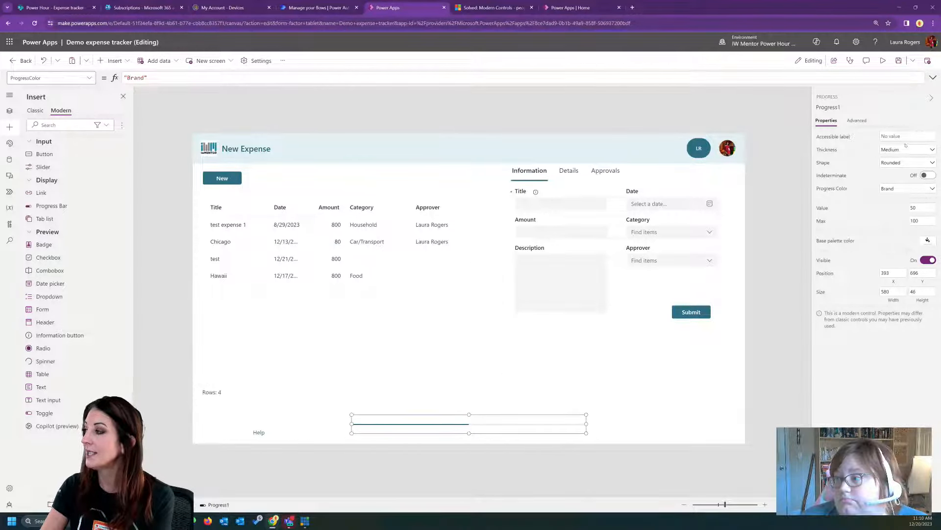
left_click(926, 220)
left_click(924, 207)
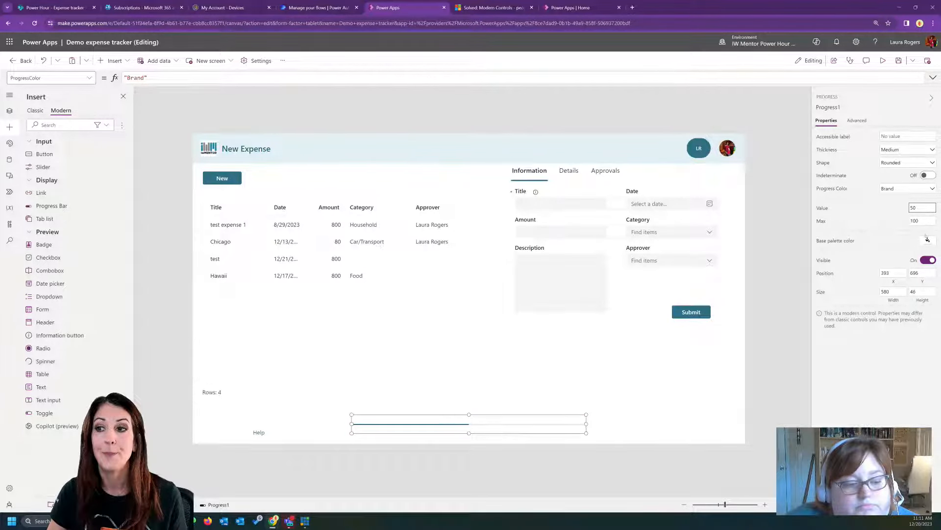
left_click_drag(920, 209, 878, 211)
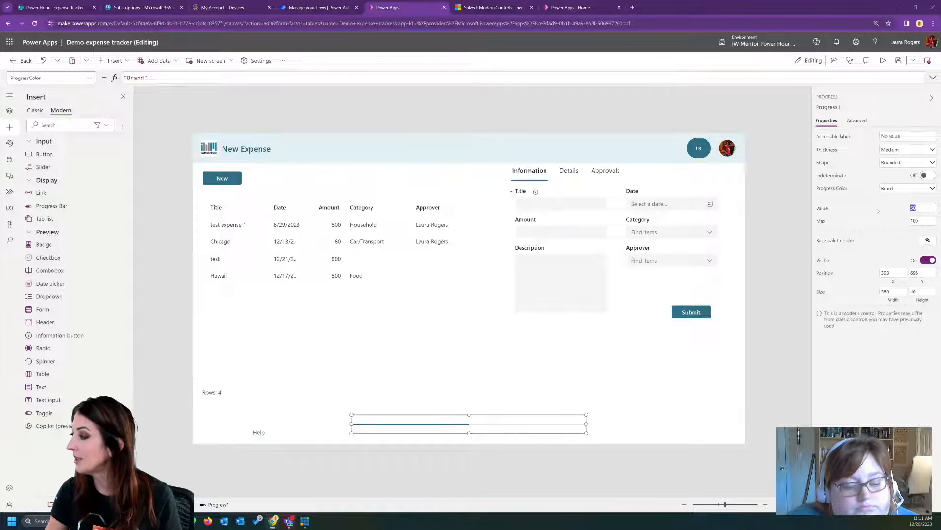
type("60")
key("Tab")
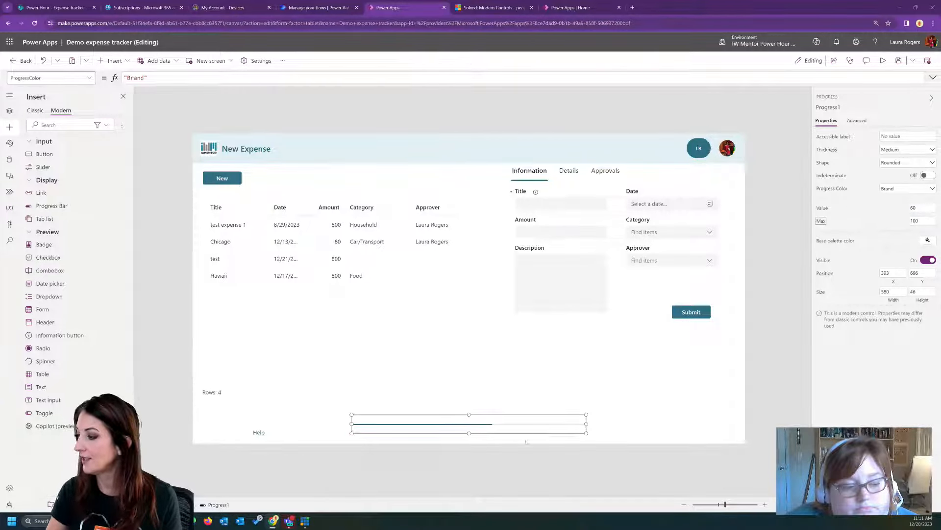
- Examine the progress bar's list of properties and its Value formula
left_click(505, 427)
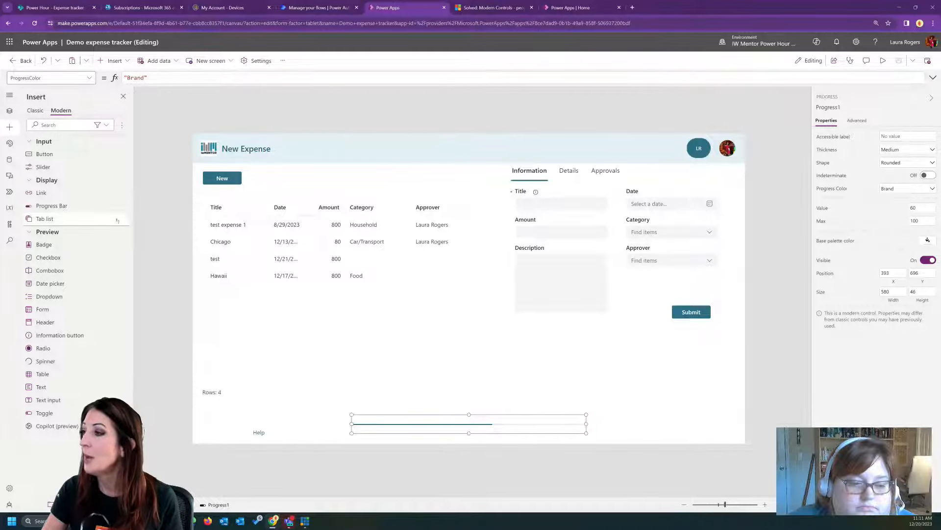
left_click(93, 78)
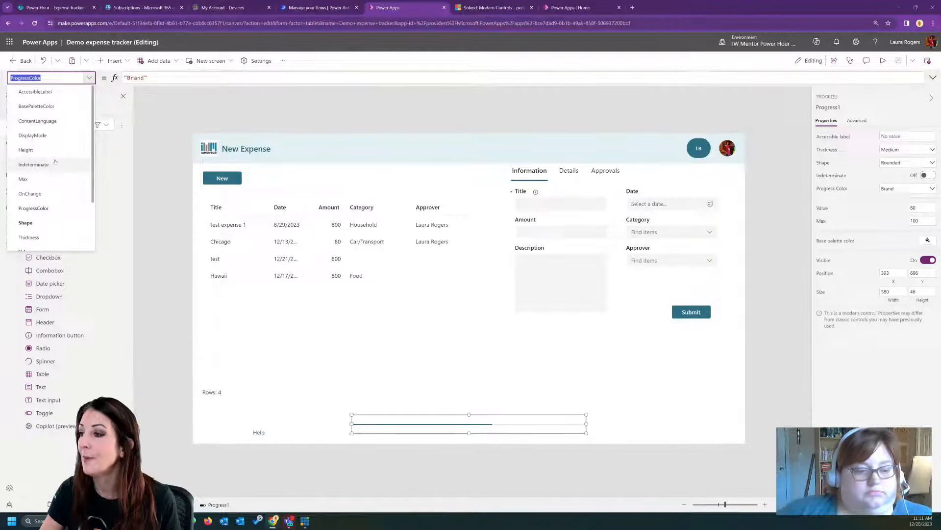
scroll(48, 186, "down", 2)
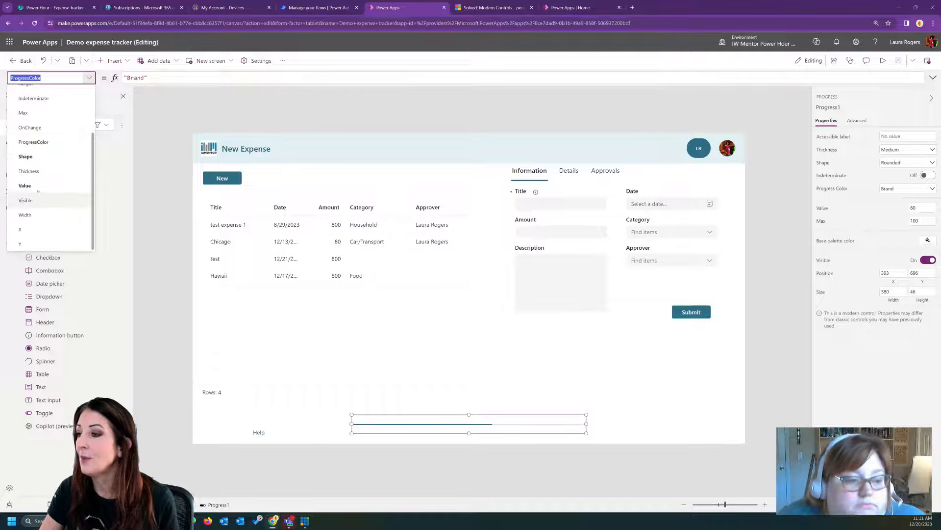
left_click(29, 194)
left_click(148, 76)
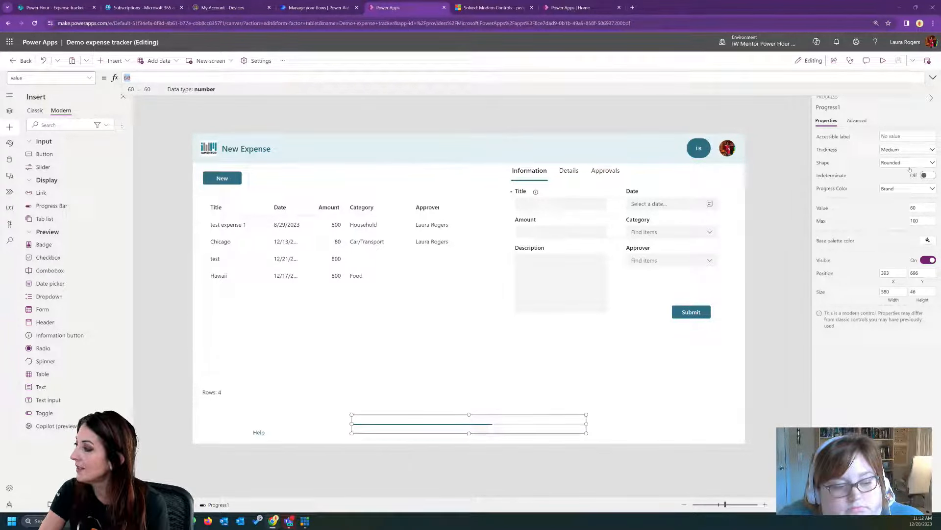
- Try the Square shape and Indeterminate mode on the progress bar, restoring Rounded and turning Indeterminate off
left_click(900, 163)
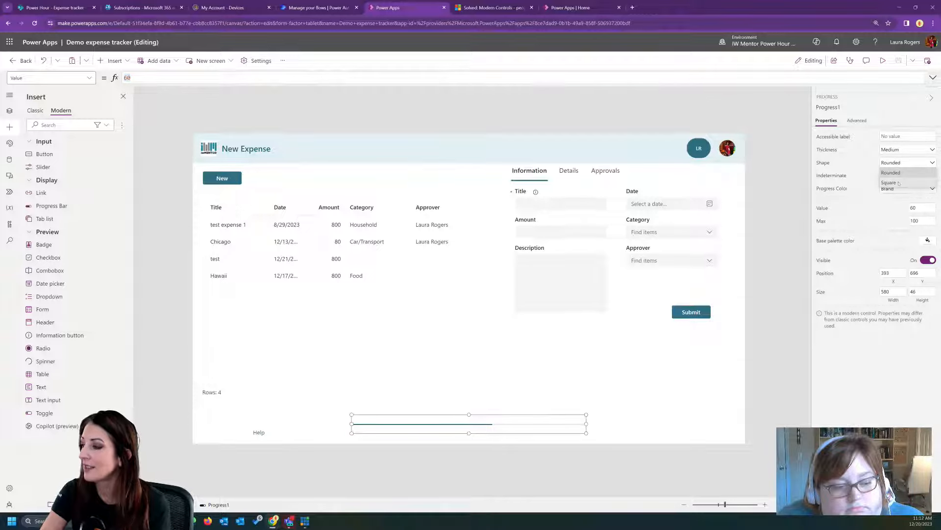
left_click(899, 183)
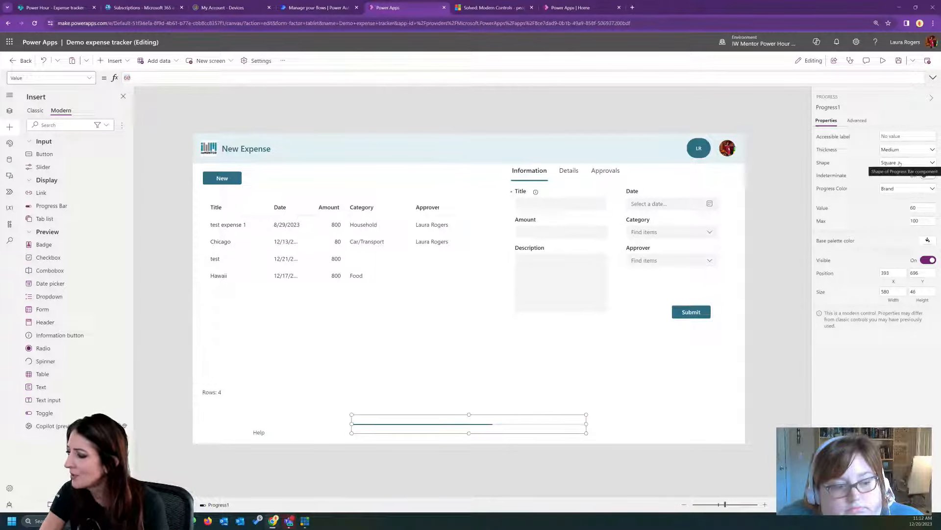
left_click(900, 164)
left_click(892, 173)
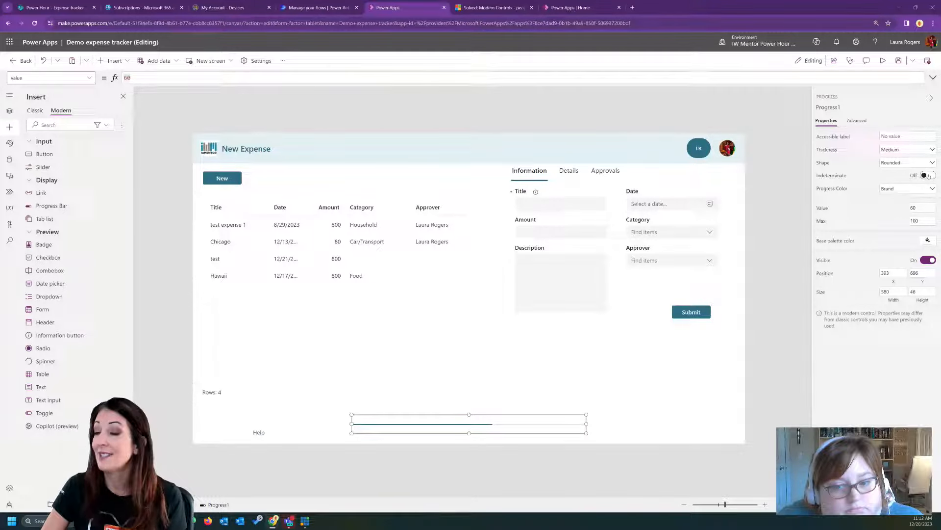
left_click(929, 175)
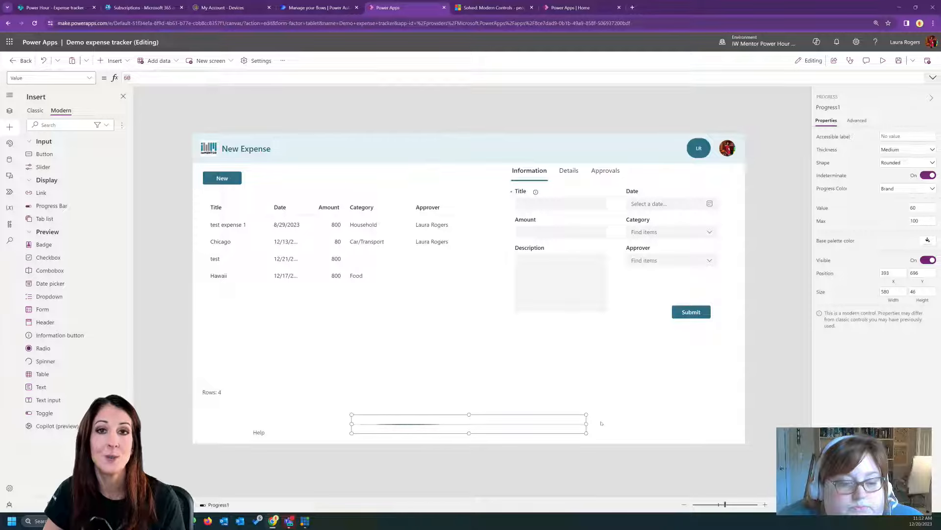
left_click(929, 175)
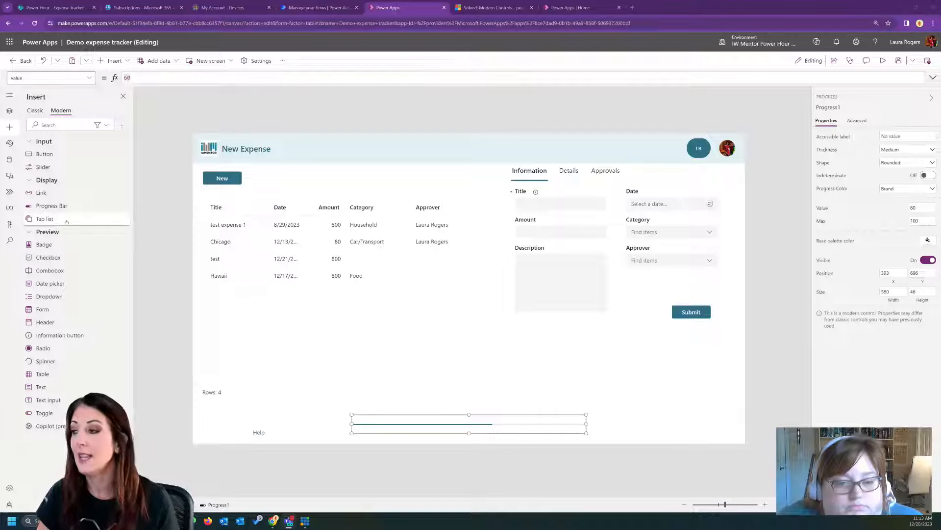
- Add a "Final" entry after "Approvals" in the tab list's Items formula and widen the tab list to about 449
left_click(576, 173)
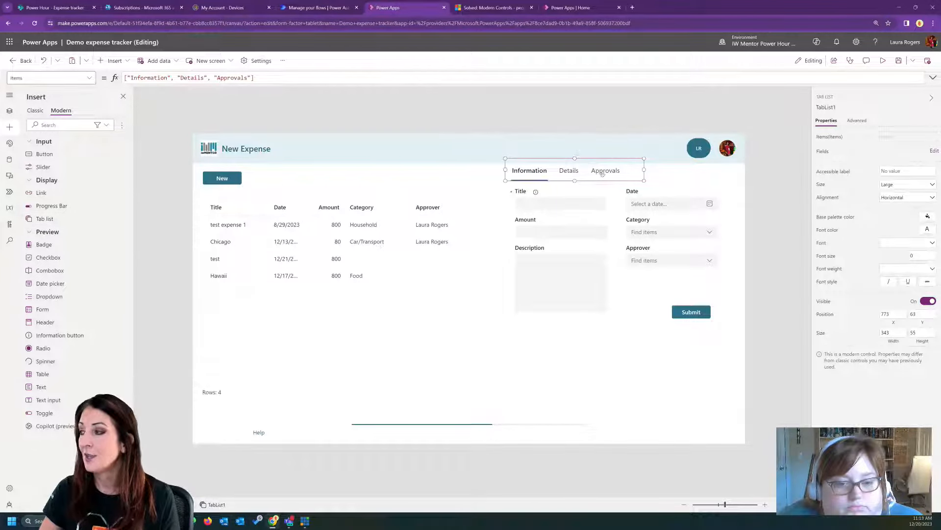
left_click(131, 78)
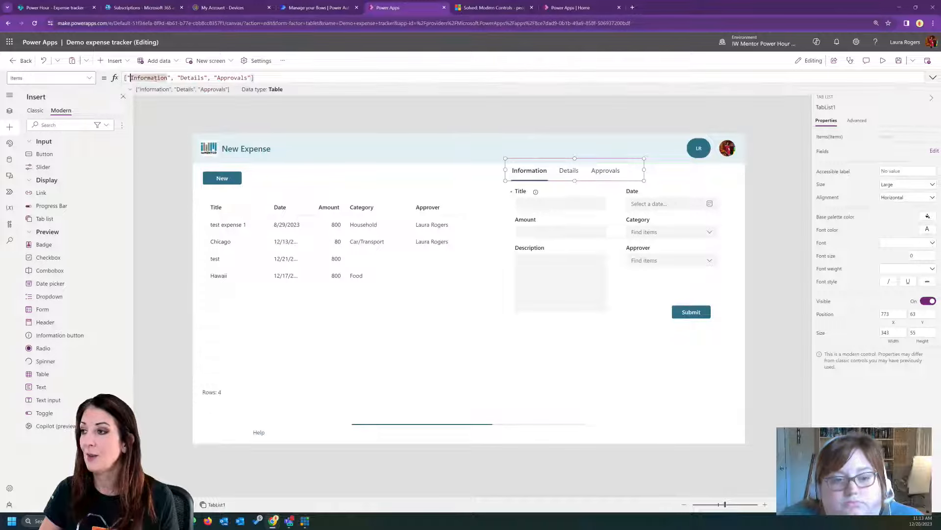
double_click(234, 77)
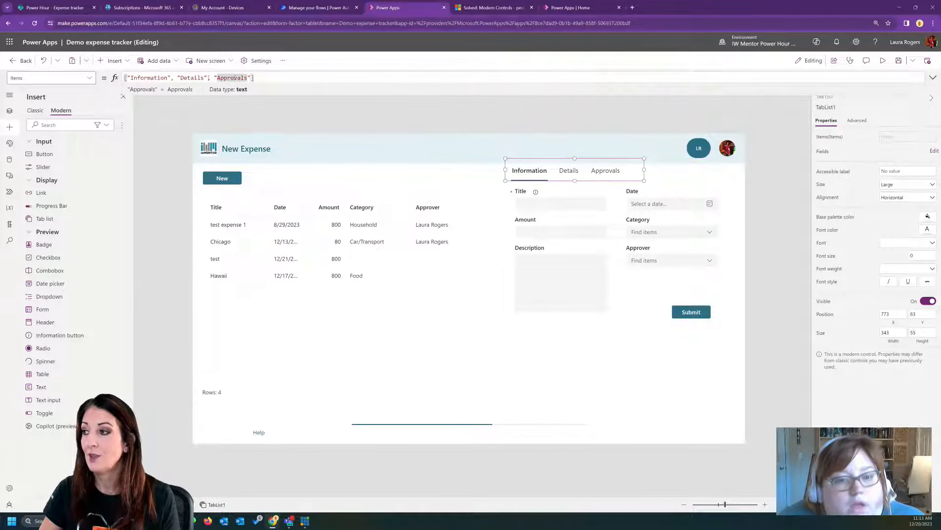
left_click(259, 77)
type(",\"Final")
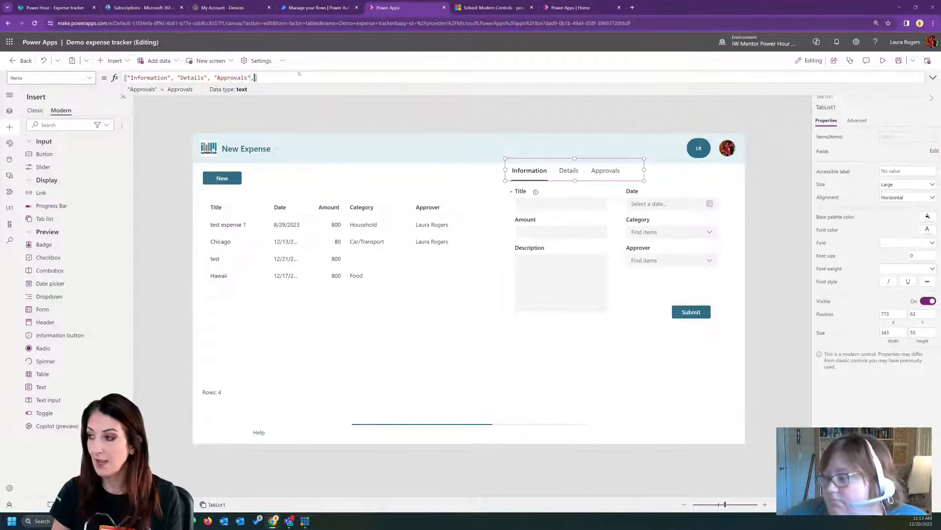
type("\"")
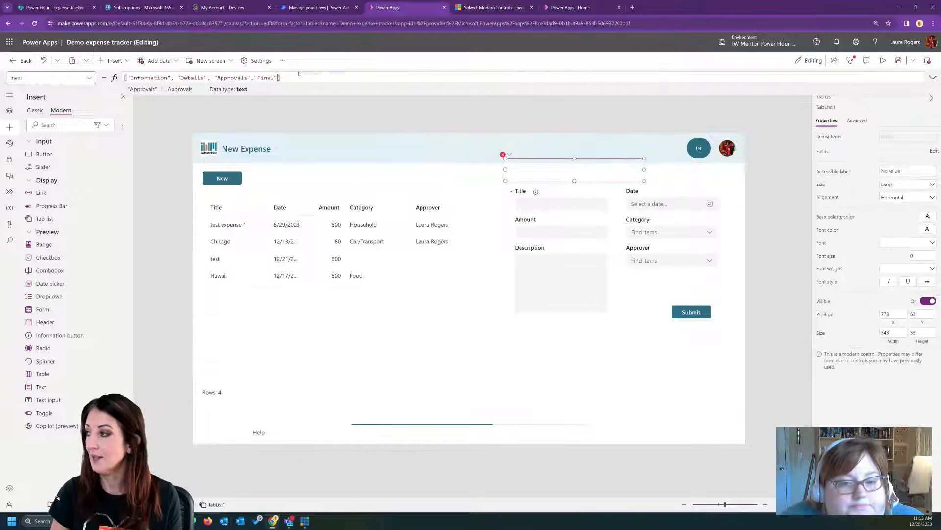
left_click_drag(644, 170, 687, 170)
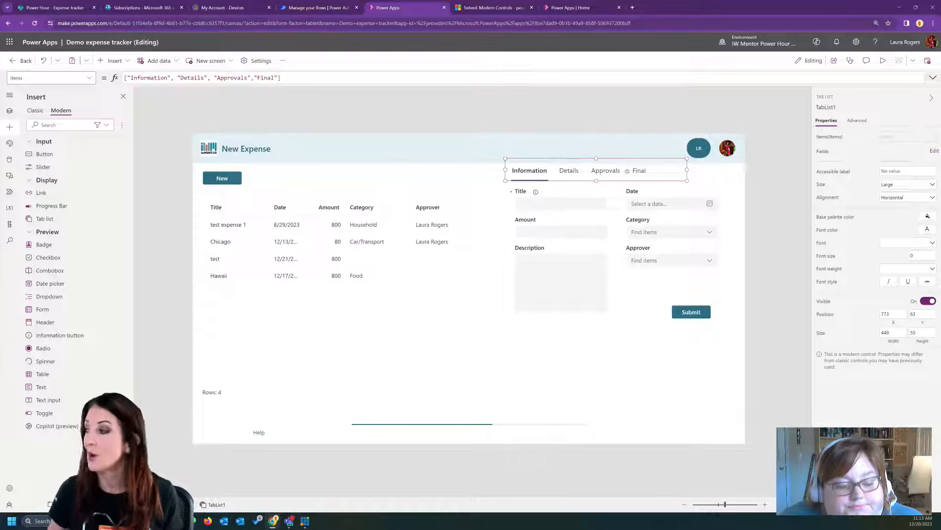
- Preview the app and test switching between the Details, Approvals, Final and Information tabs
key("F5")
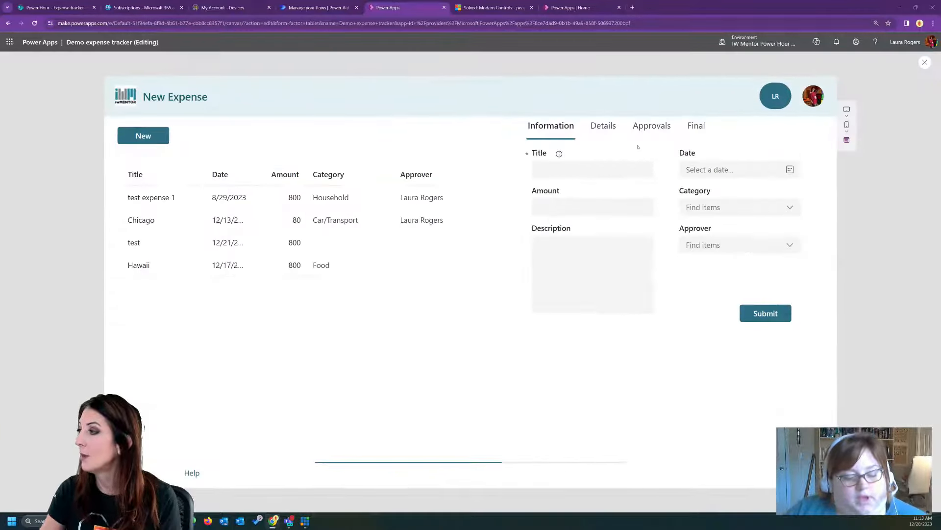
left_click(603, 125)
left_click(652, 126)
left_click(697, 127)
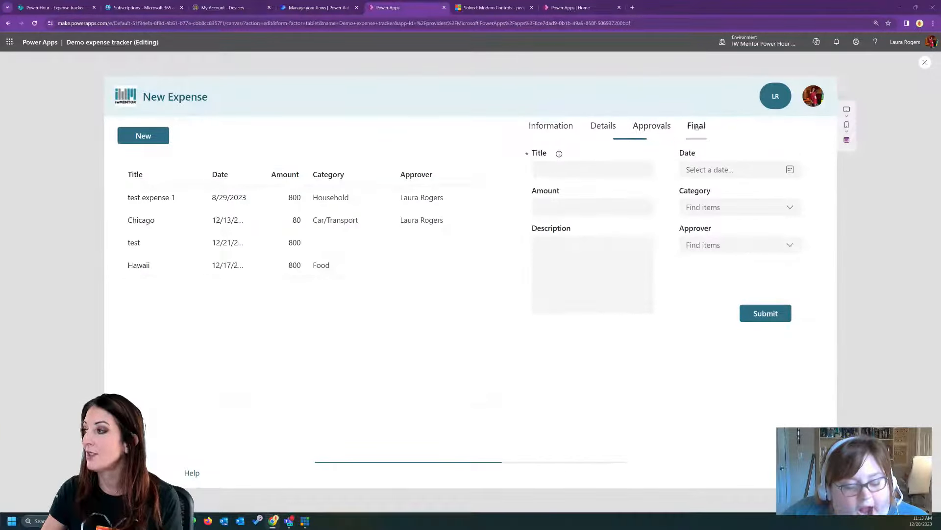
left_click(651, 125)
left_click(603, 125)
left_click(543, 127)
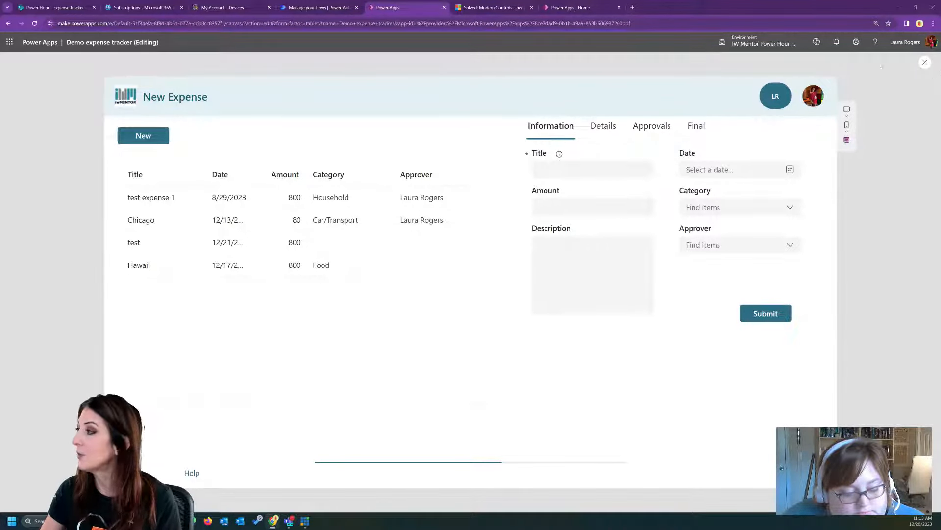
- Close the preview and move the initials badge to the lower edge of the header's middle, at about X 653
key("Escape")
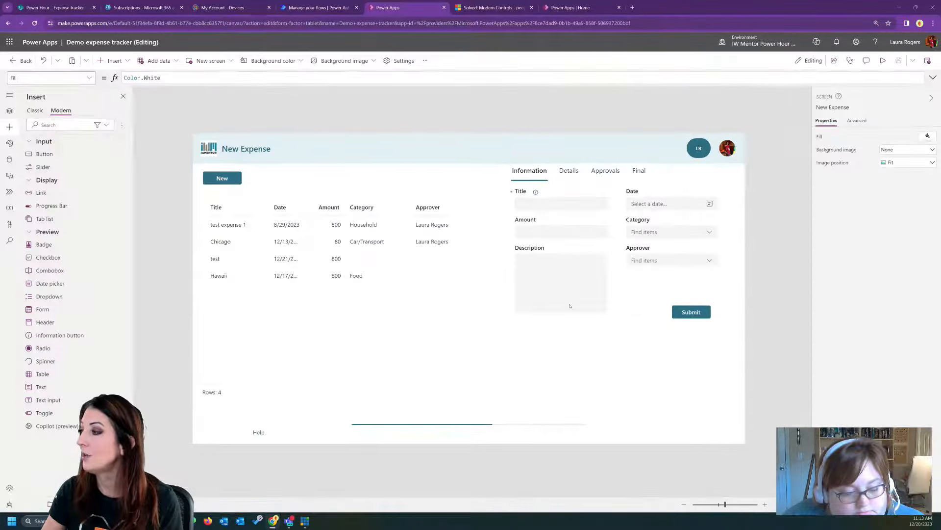
left_click(571, 306)
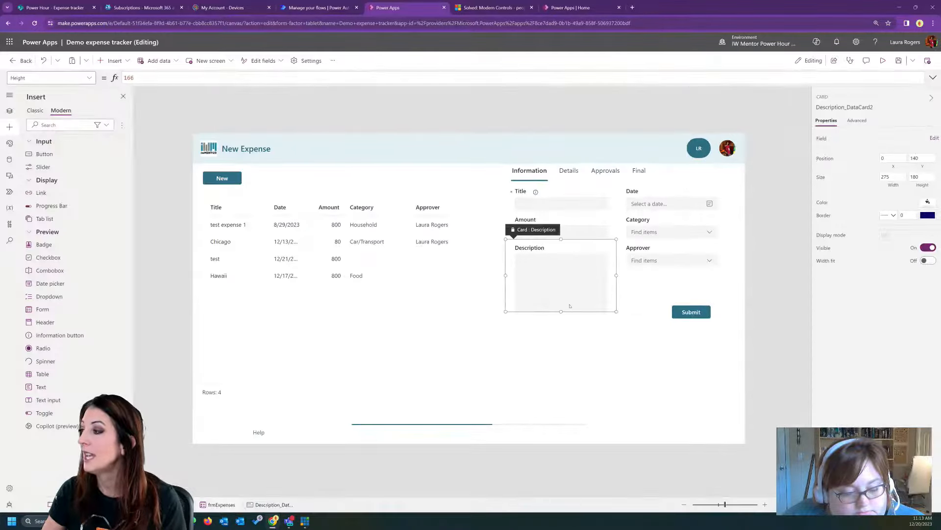
left_click(565, 172)
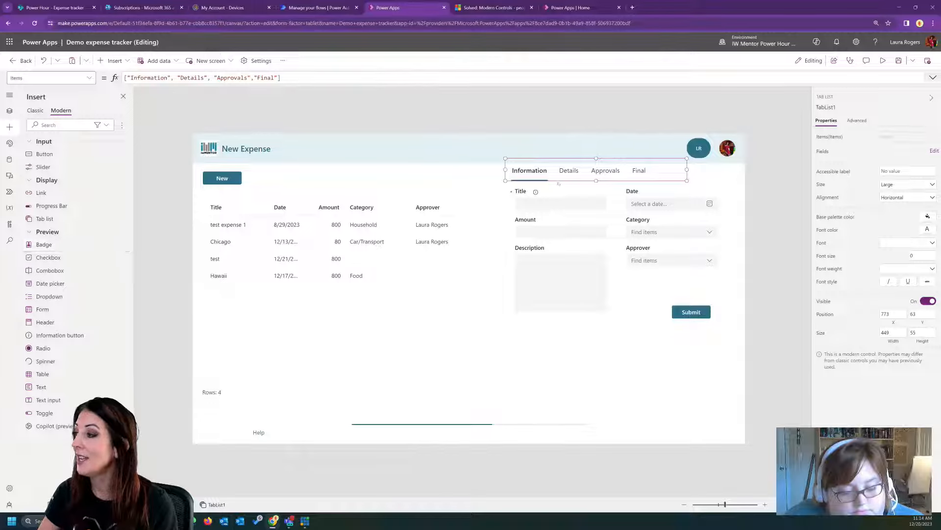
left_click_drag(699, 150, 467, 163)
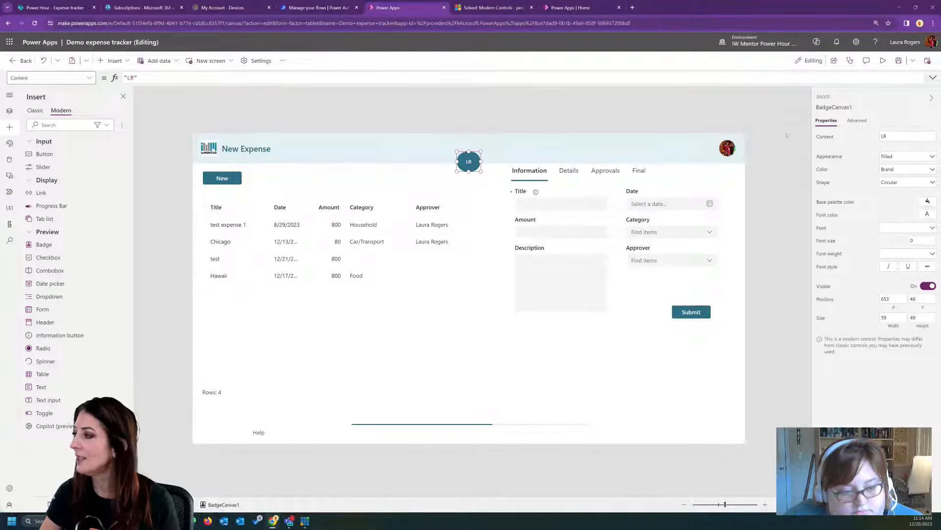
- Try the Ghost, Outline and Tint appearances on the badge, restoring Filled
left_click(910, 156)
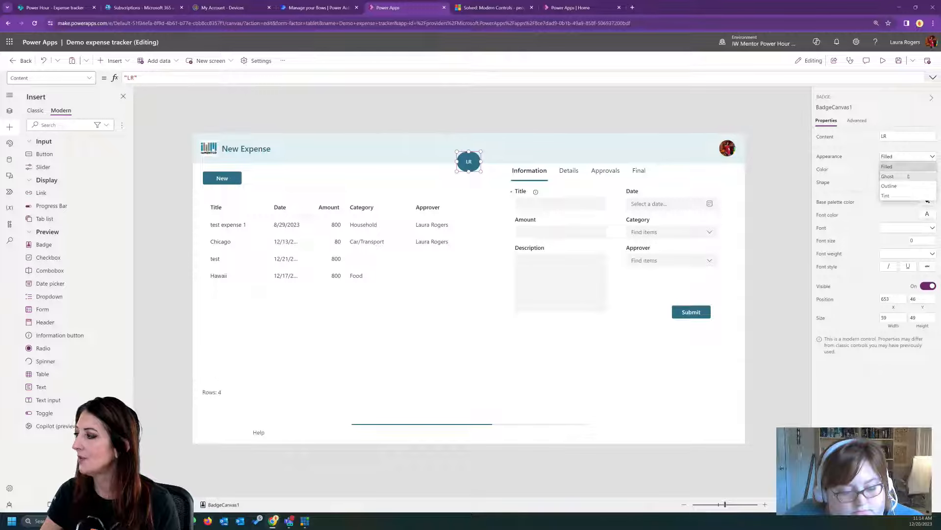
left_click(909, 176)
left_click(907, 156)
left_click(907, 185)
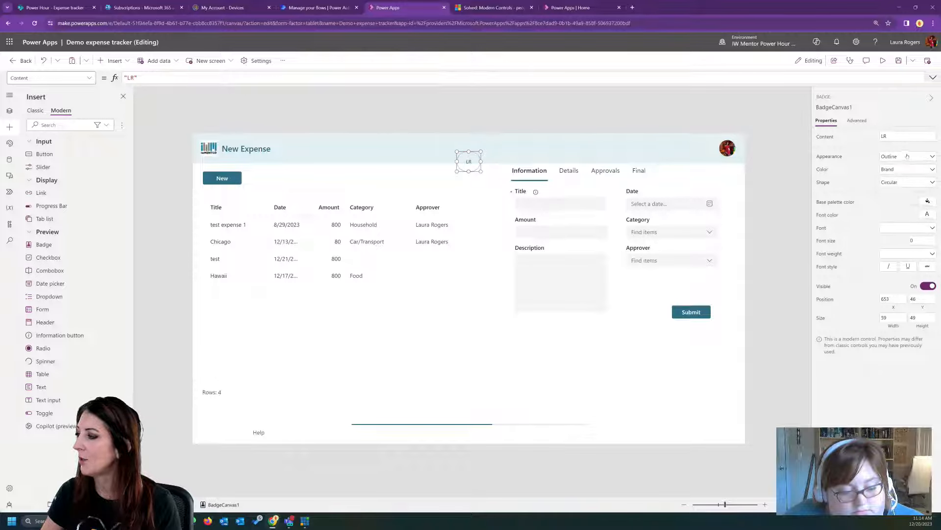
left_click(907, 156)
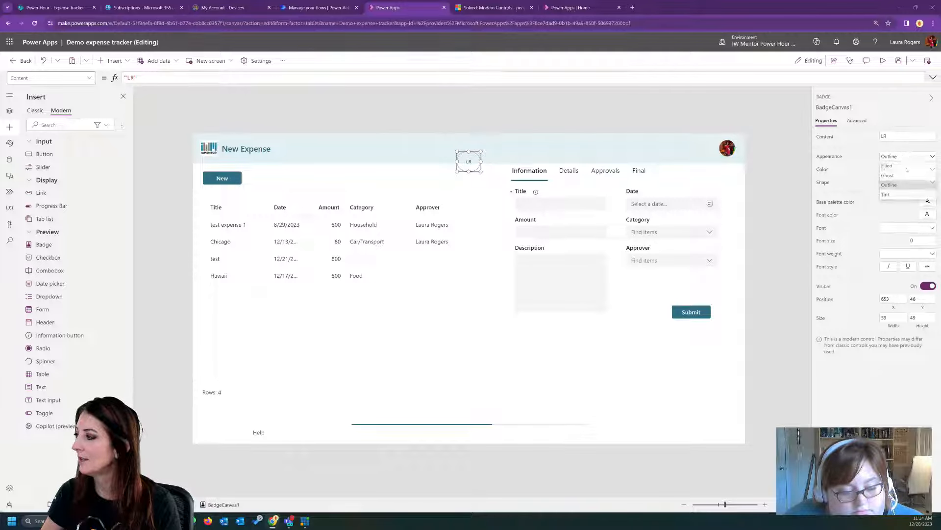
left_click(901, 196)
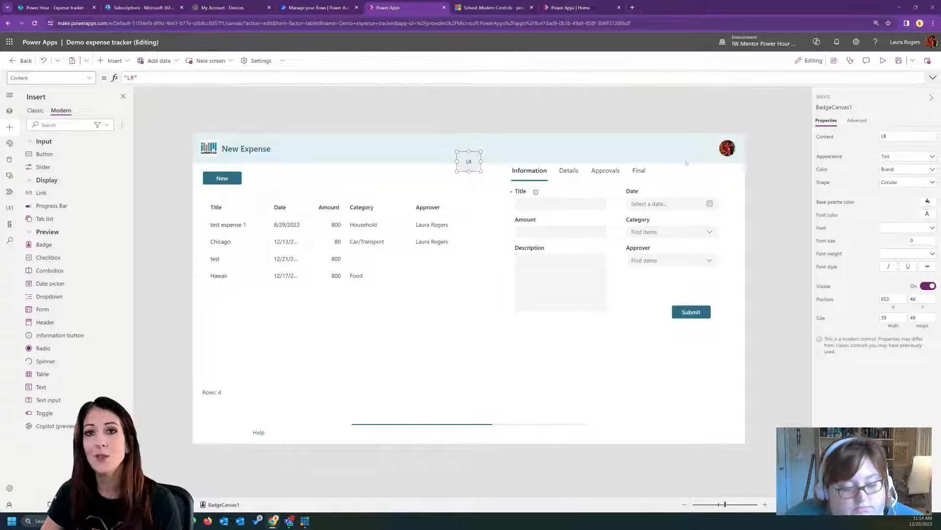
left_click(902, 157)
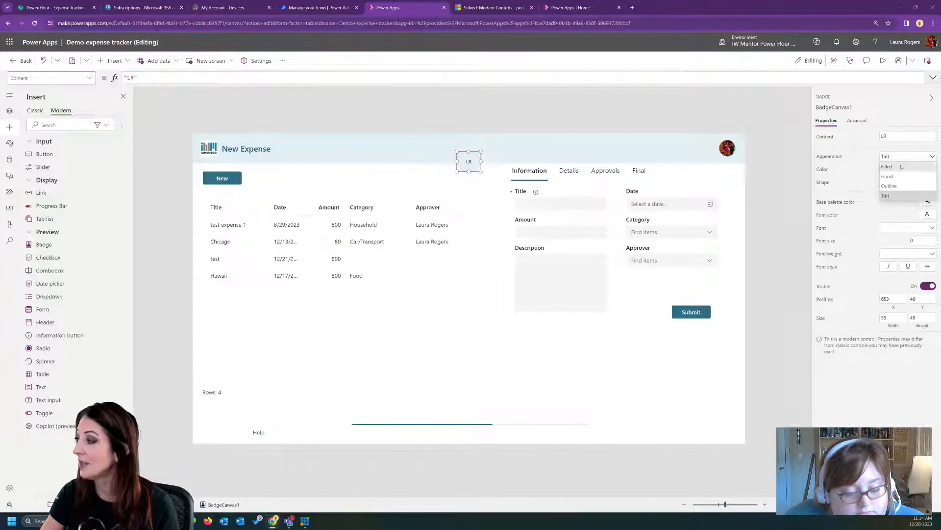
left_click(901, 167)
left_click(900, 134)
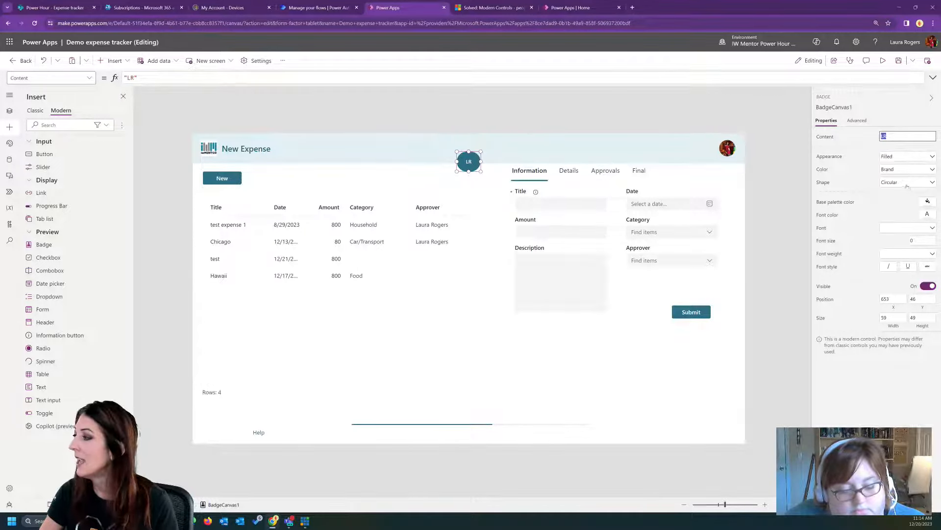
- Try the Danger, Important, Severe, Subtle and Success colors on the badge, restoring Brand
left_click(903, 169)
left_click(903, 169)
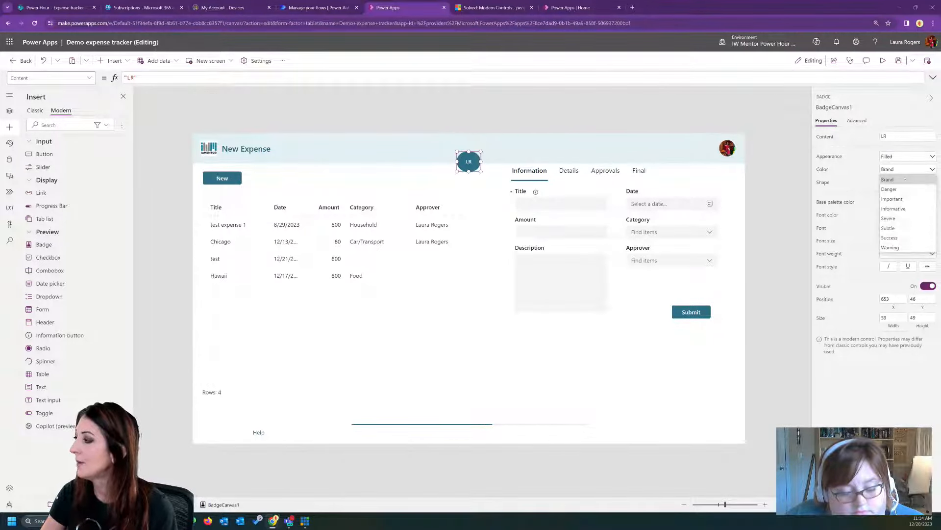
left_click(901, 189)
left_click(900, 169)
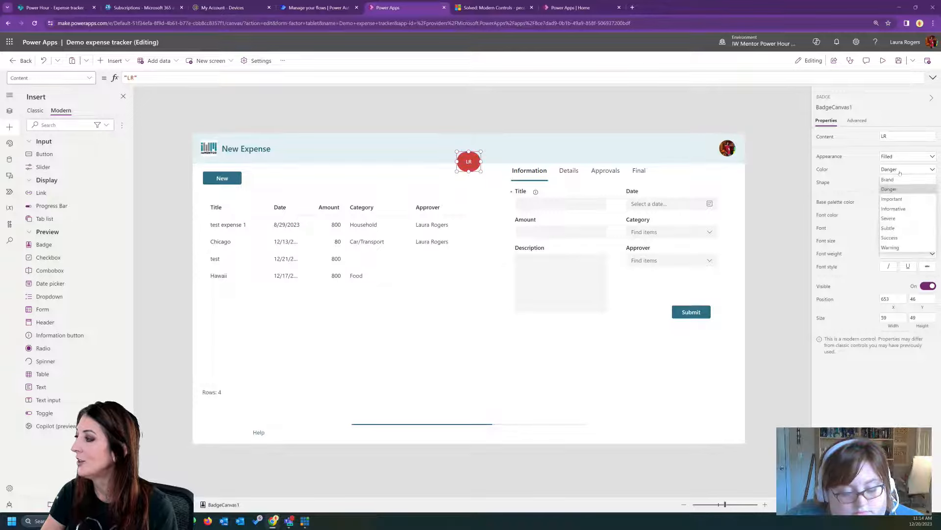
left_click(901, 198)
left_click(903, 169)
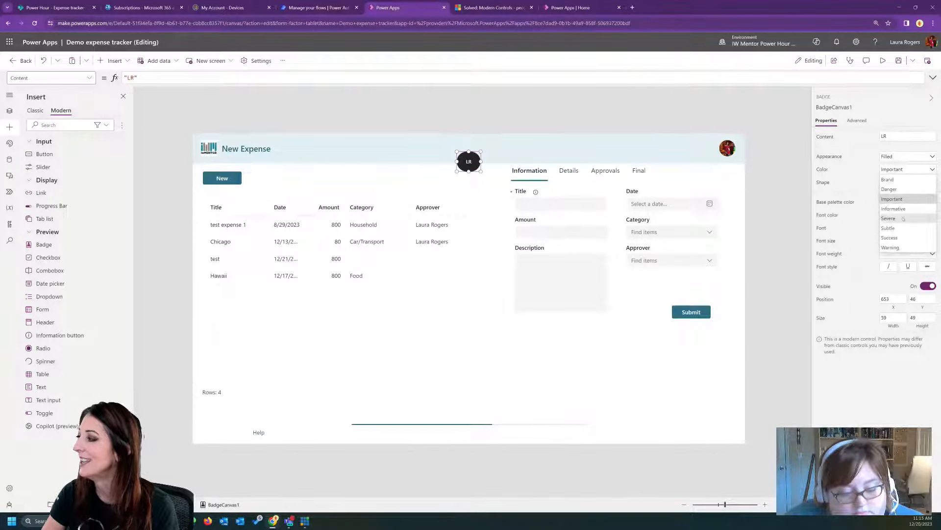
left_click(900, 218)
left_click(902, 169)
left_click(902, 229)
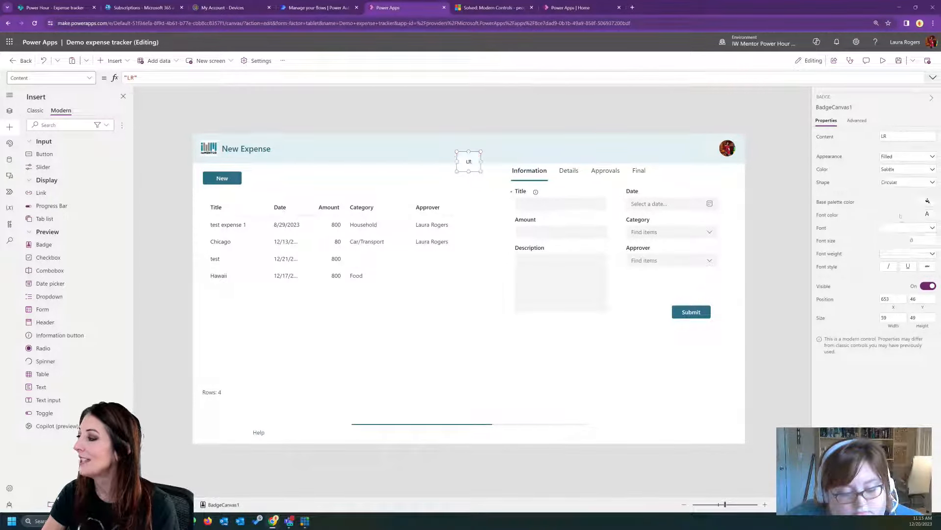
left_click(901, 169)
left_click(900, 238)
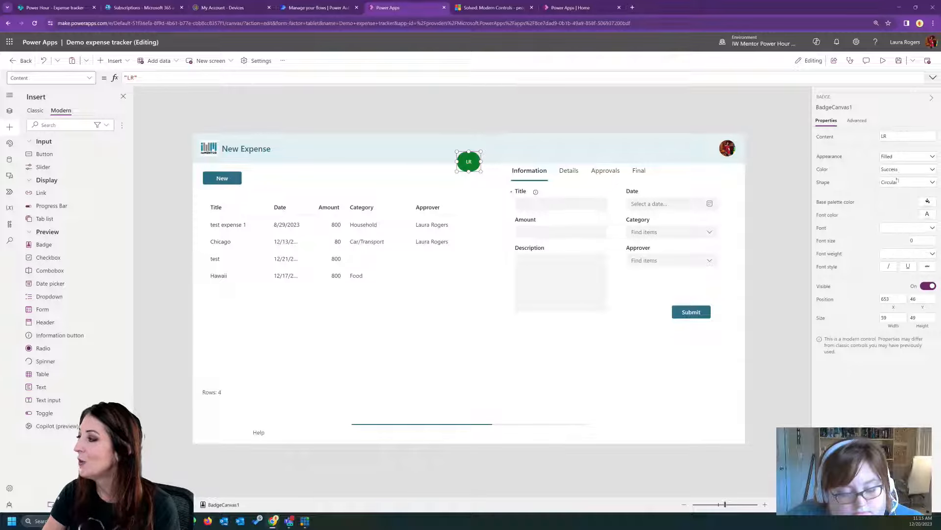
left_click(897, 171)
left_click(897, 180)
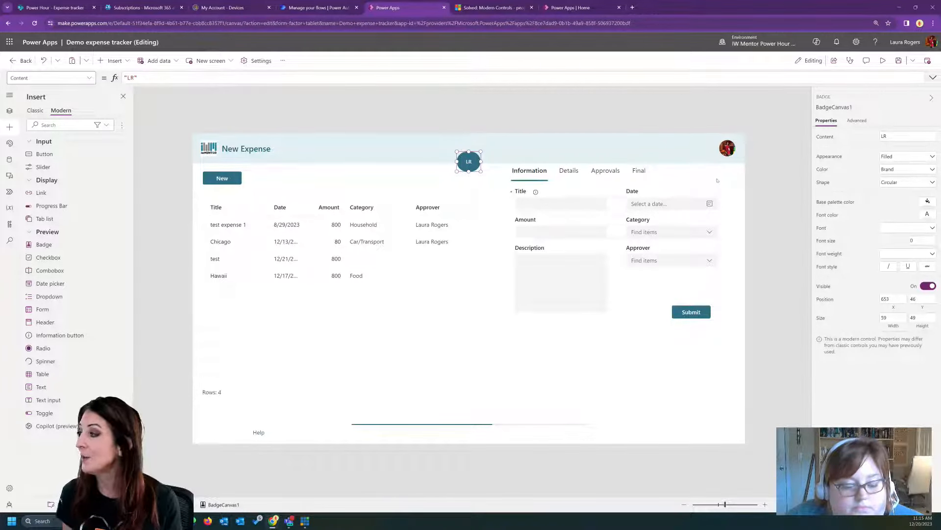
left_click(905, 169)
left_click(904, 170)
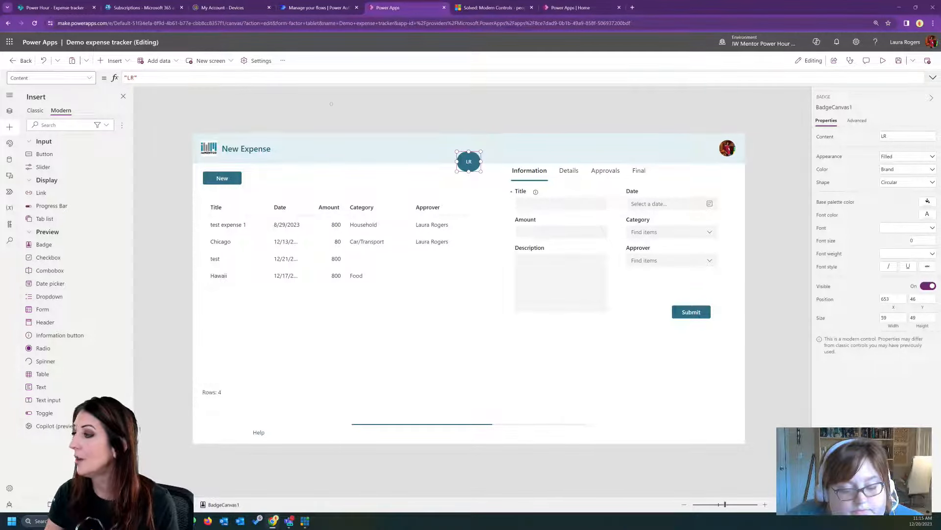
- Set the badge's ThemeColor formula to 'BadgeCanvas.ThemeColor'.Danger
left_click(90, 79)
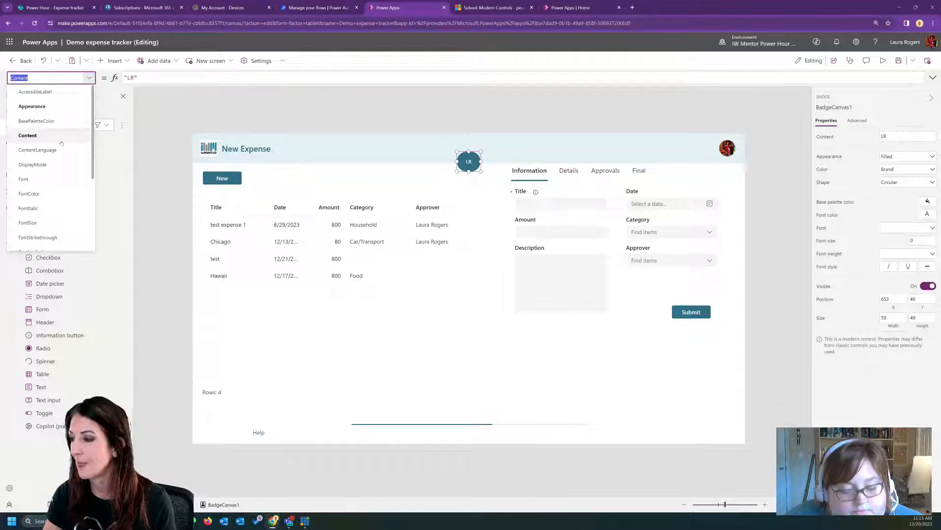
scroll(54, 166, "down", 3)
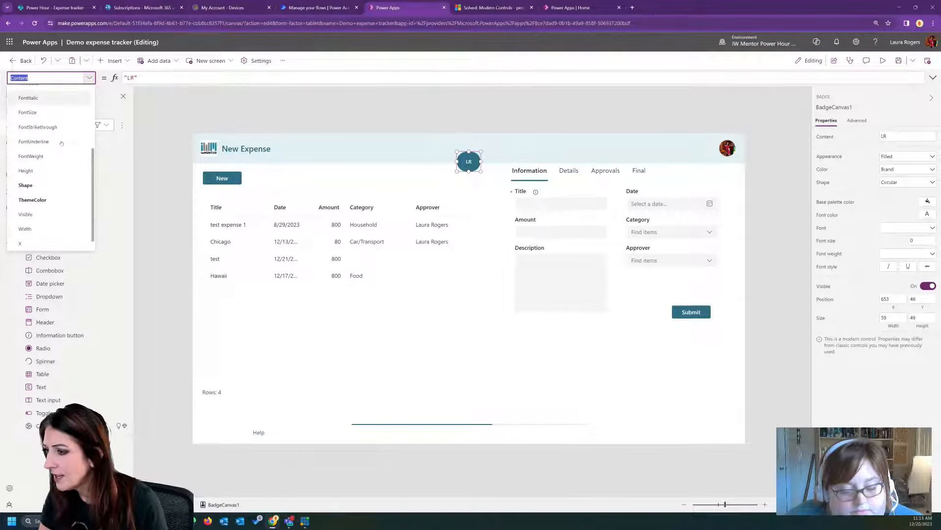
left_click(35, 185)
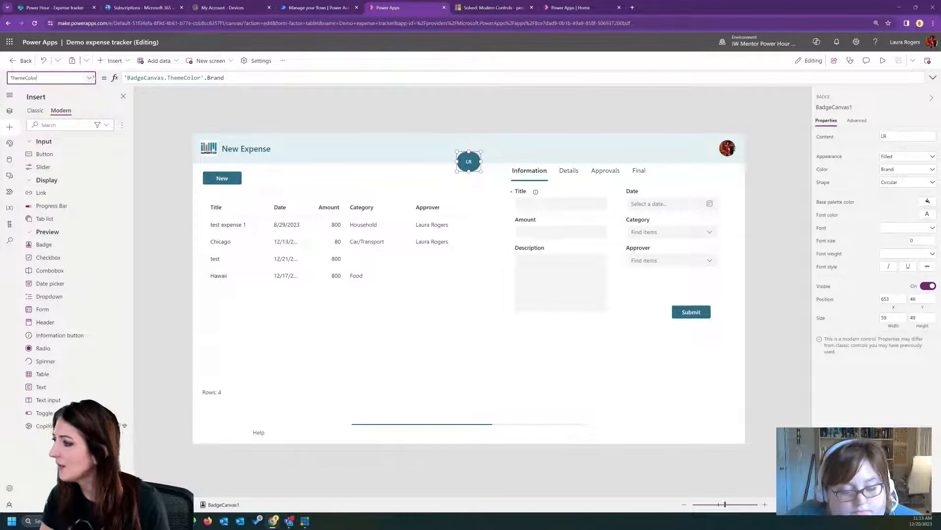
left_click(856, 121)
scroll(900, 266, "down", 5)
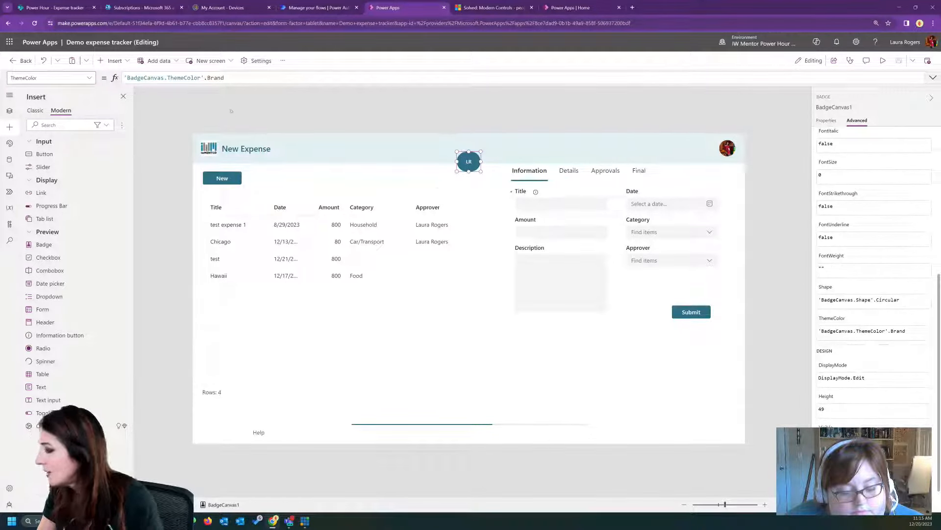
left_click(201, 77)
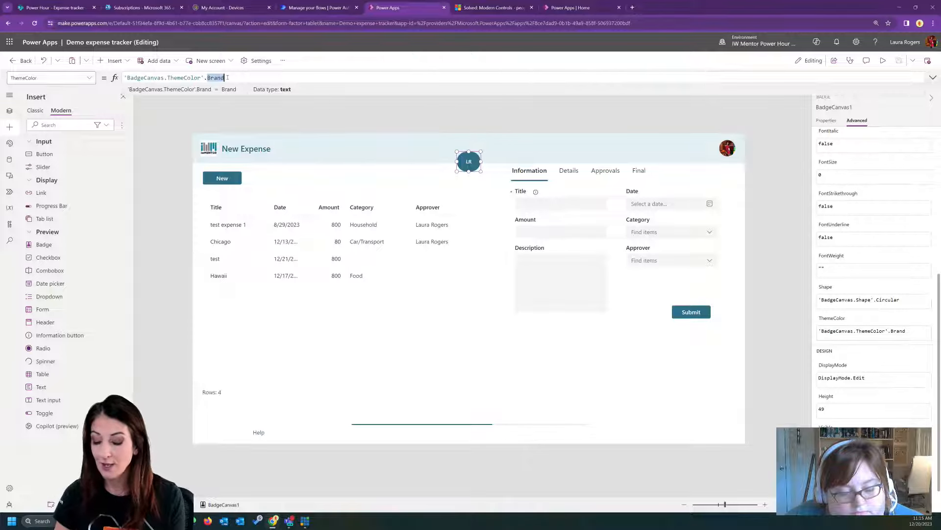
key("BackSpace")
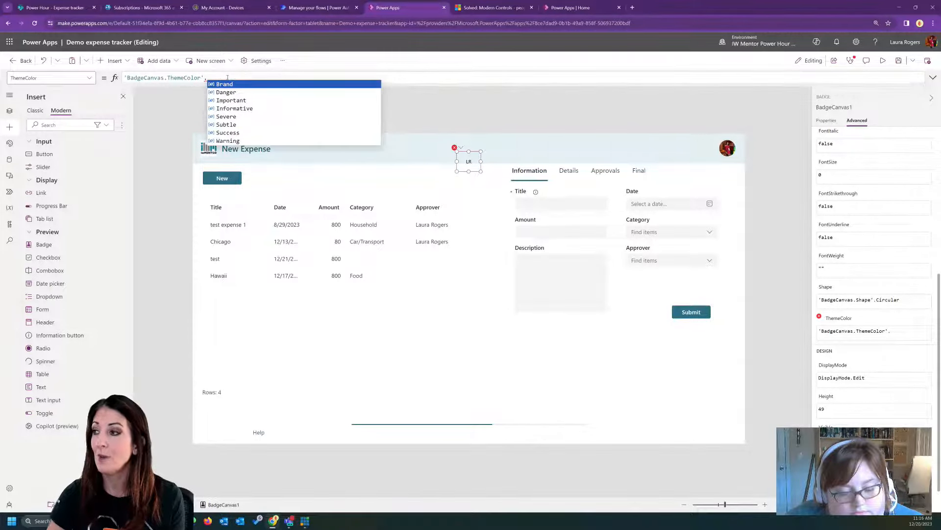
left_click(226, 92)
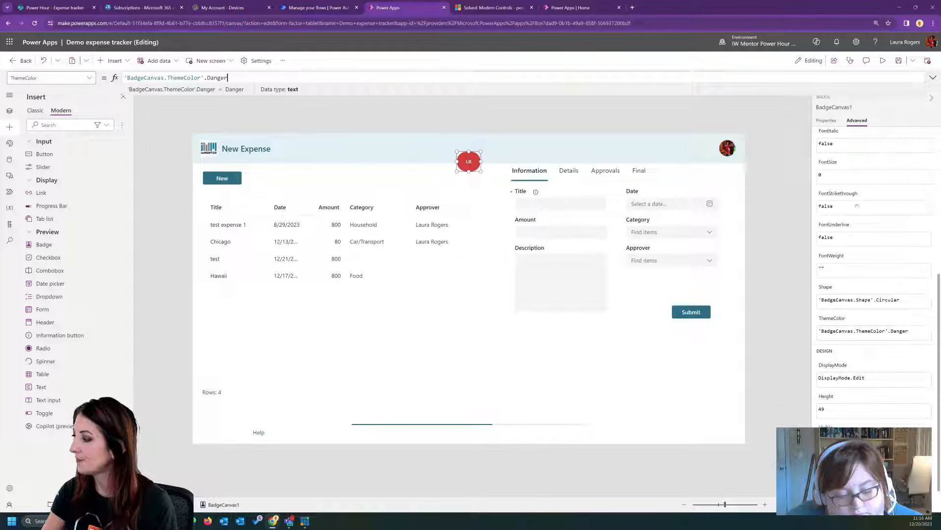
- Widen the badge into a pill shape and examine its list of available properties
scroll(867, 161, "up", 5)
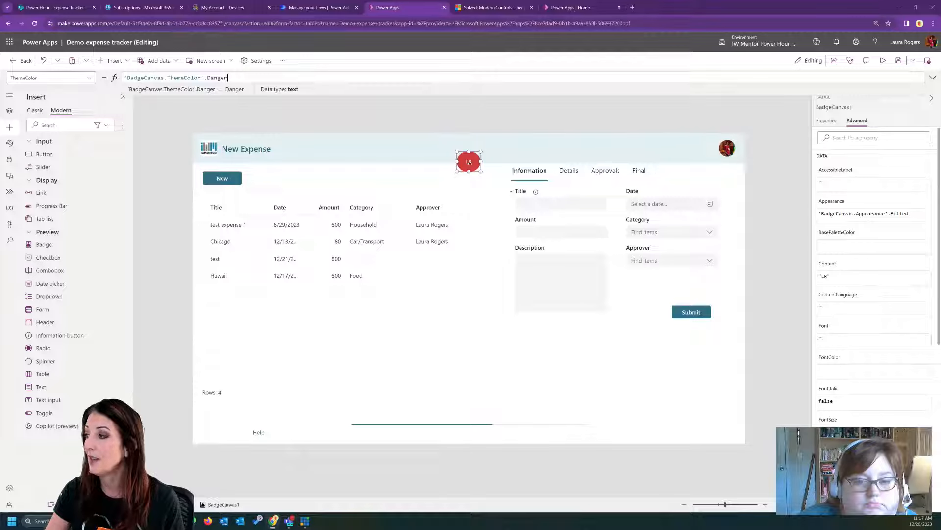
left_click_drag(481, 162, 498, 161)
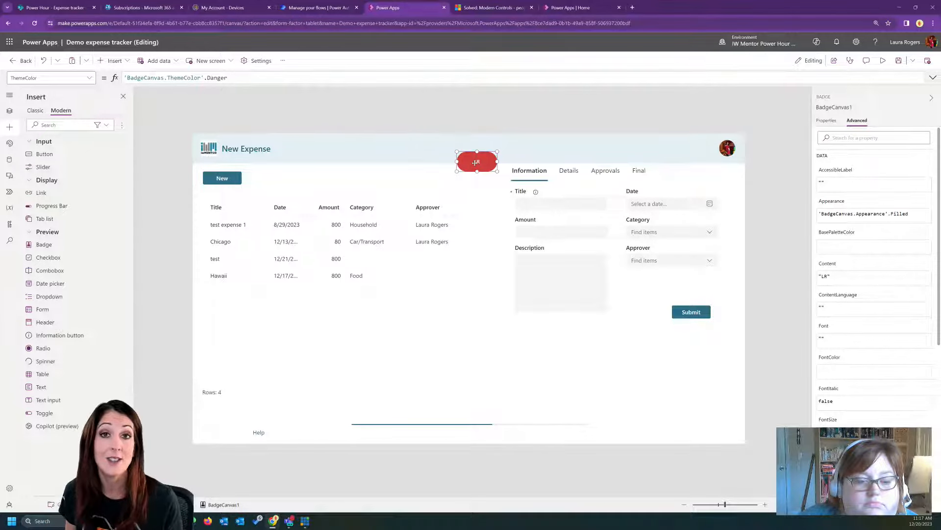
left_click(88, 78)
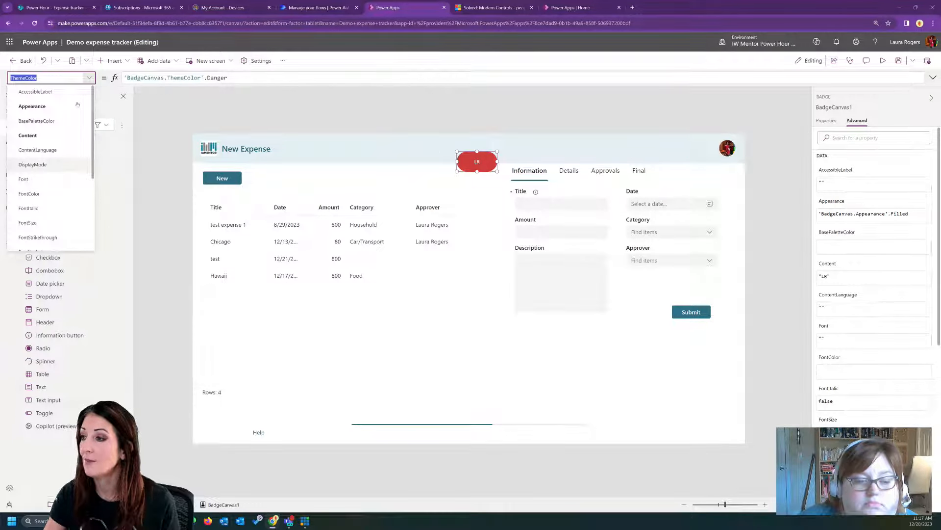
scroll(77, 105, "down", 3)
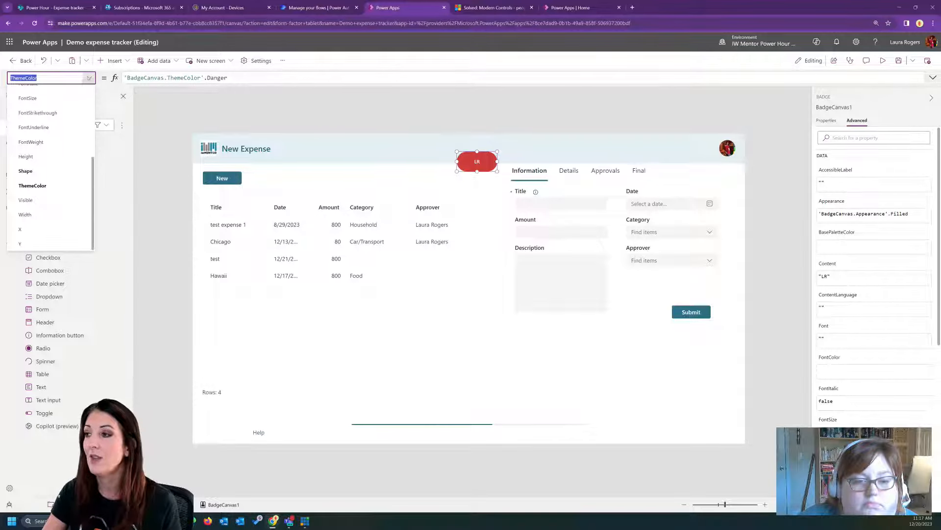
left_click(89, 78)
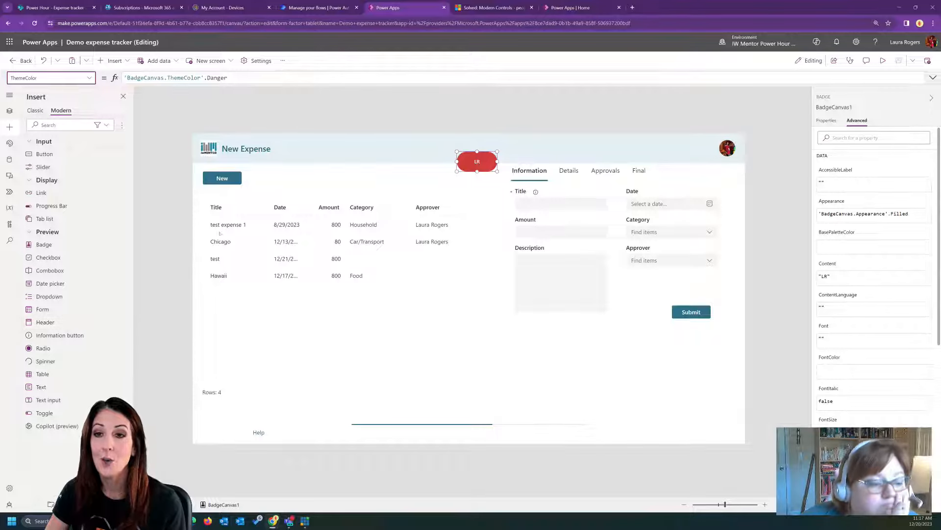
- Move the badge below the header, just beside the Information tab
left_click(333, 162)
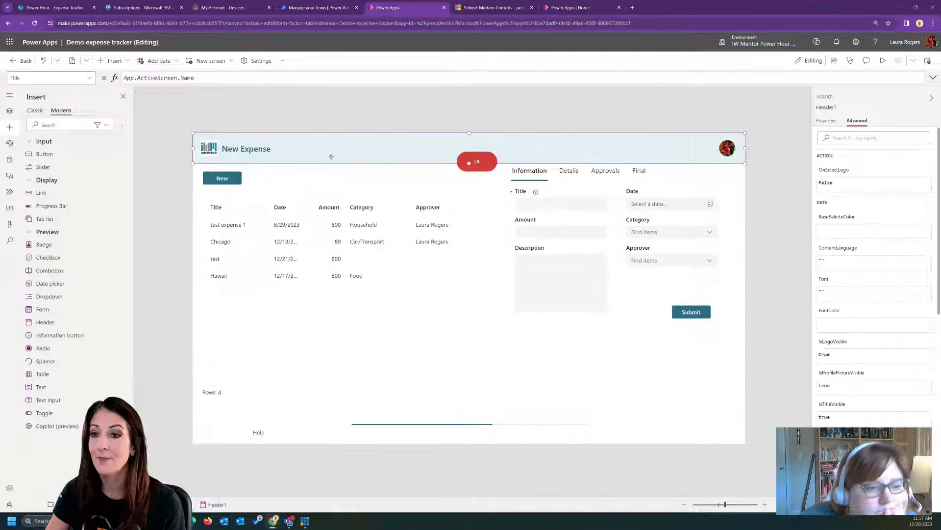
left_click(488, 168)
left_click_drag(489, 168, 490, 195)
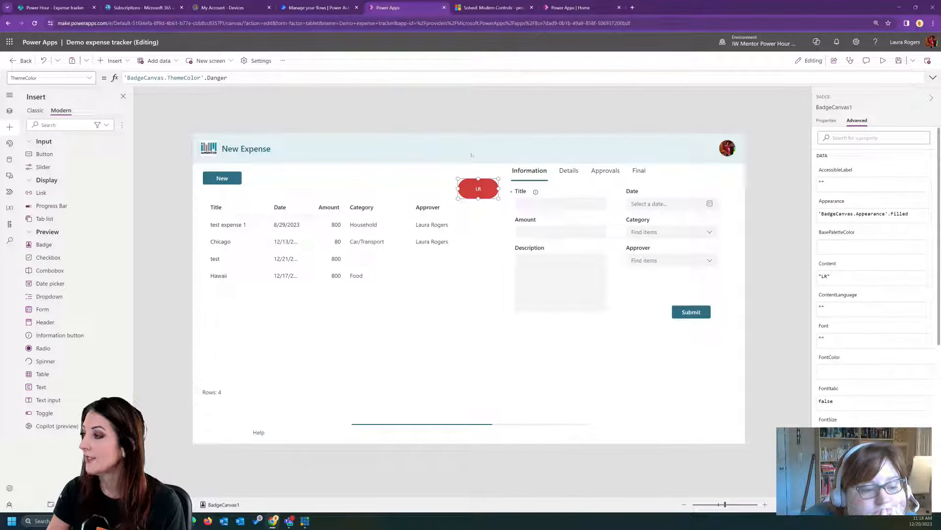
- Replace the existing header with a new modern Header control placed along the top edge of the app screen
left_click(471, 153)
mouse_move(471, 153)
left_mouse_down()
mouse_move(469, 224)
mouse_move(465, 145)
left_mouse_up()
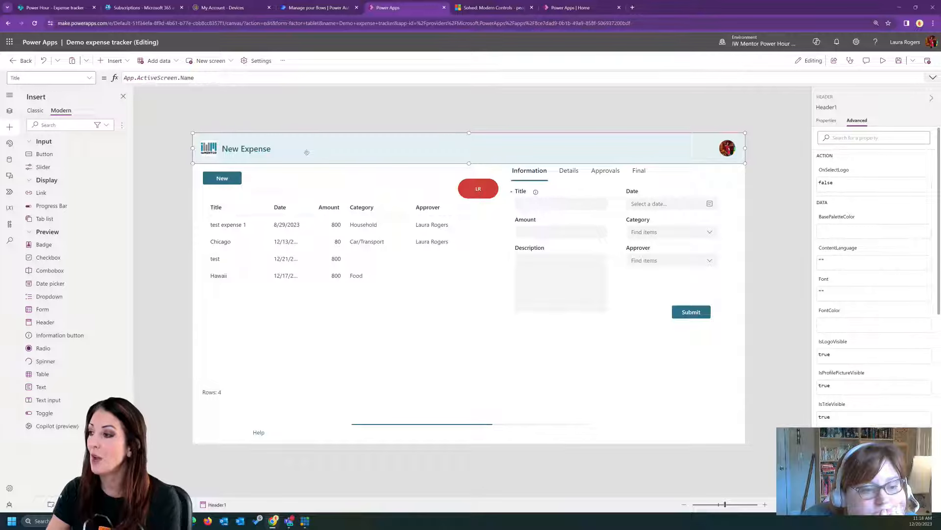
key("Delete")
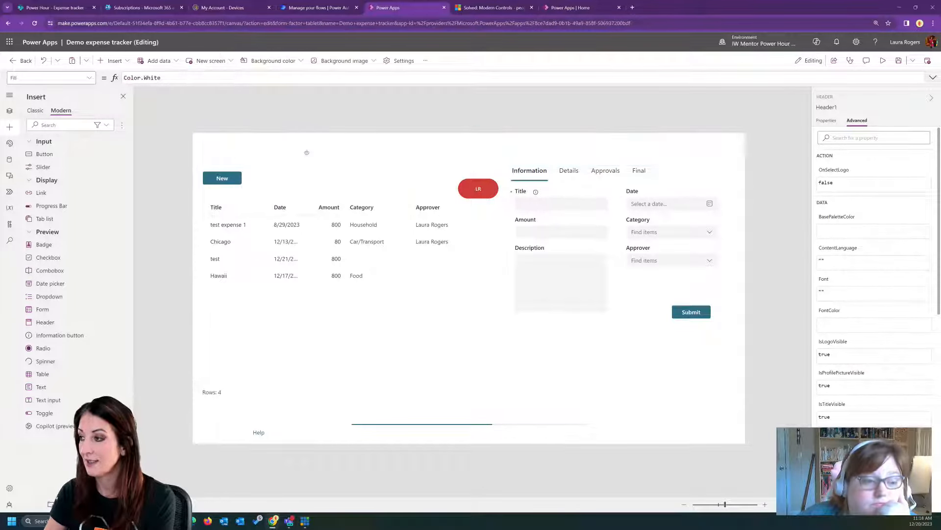
left_click(73, 322)
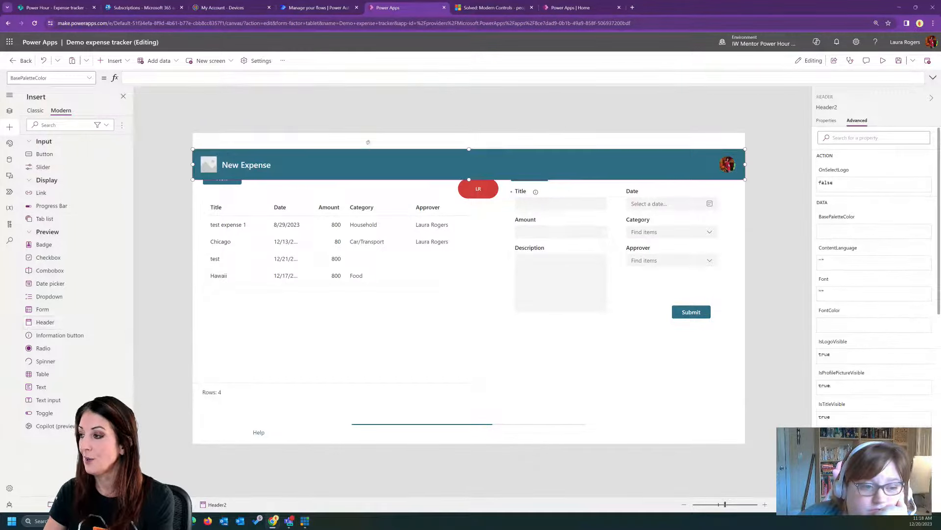
left_click_drag(379, 162, 379, 146)
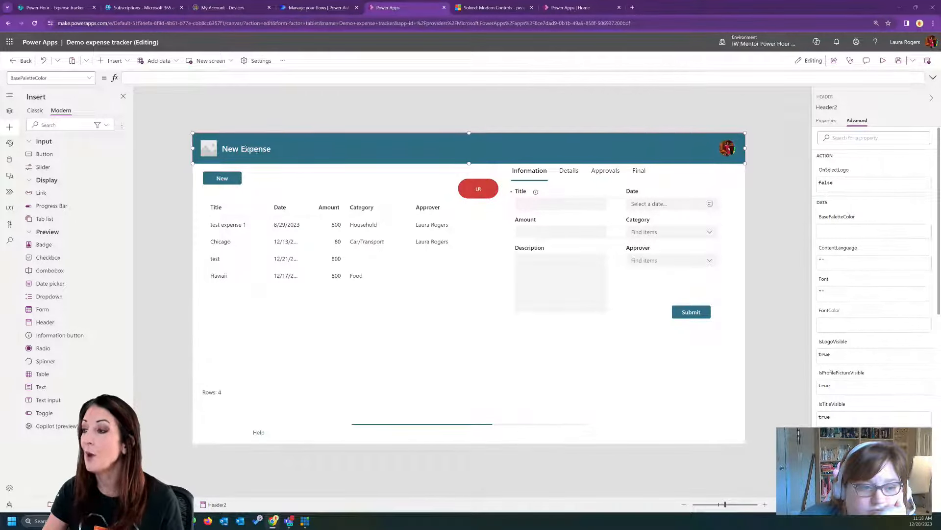
- Try the Neutral and Light styles on the New Expense header and return it to Primary
left_click(9, 111)
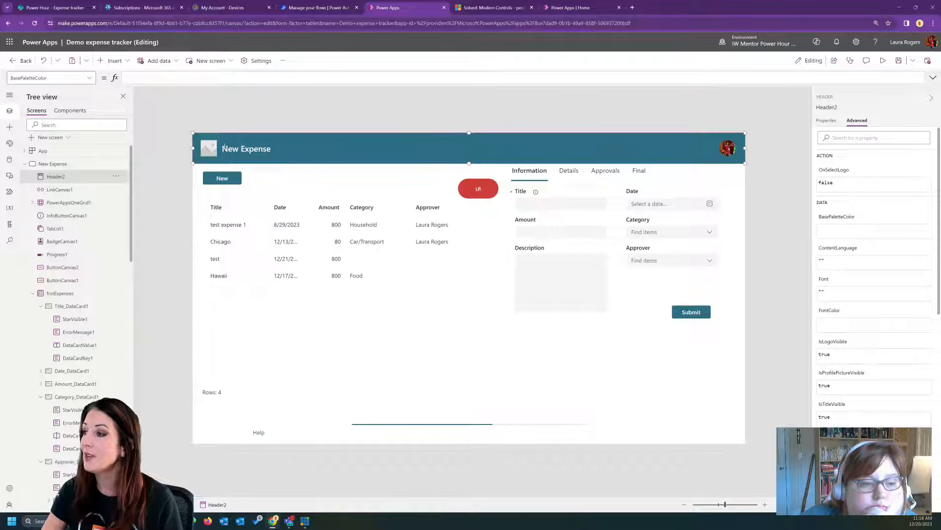
left_click(836, 121)
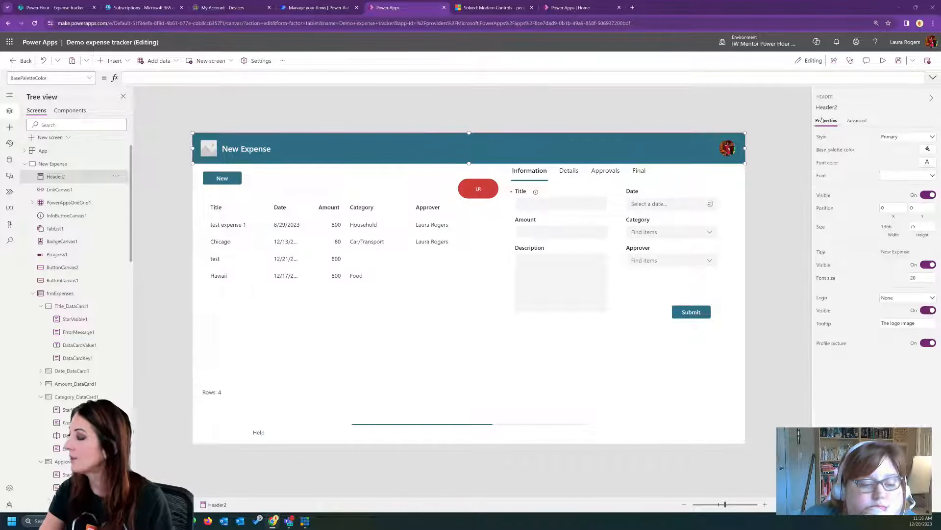
left_click(909, 137)
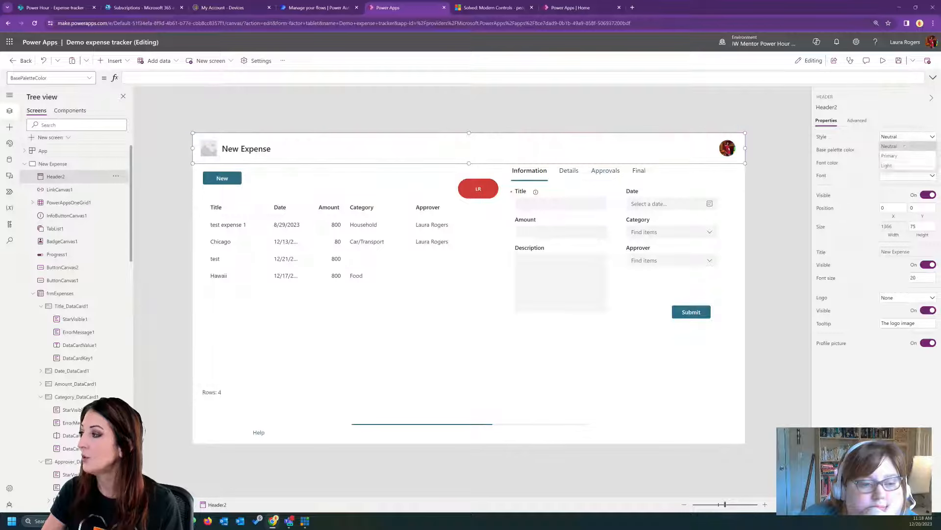
left_click(903, 166)
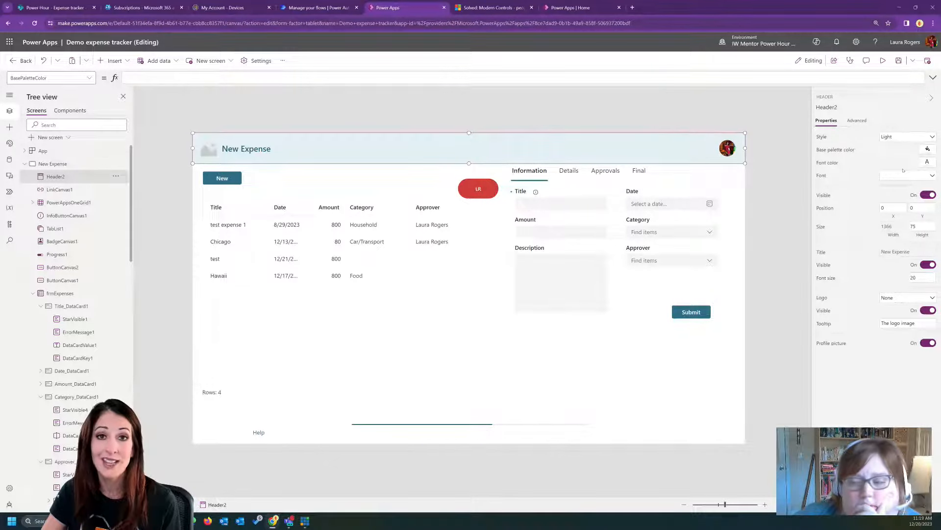
left_click(900, 138)
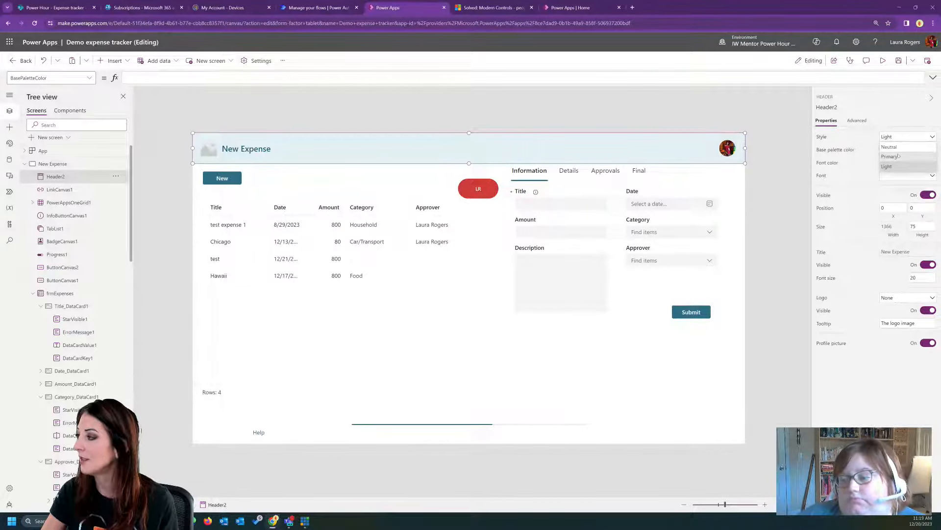
left_click(899, 156)
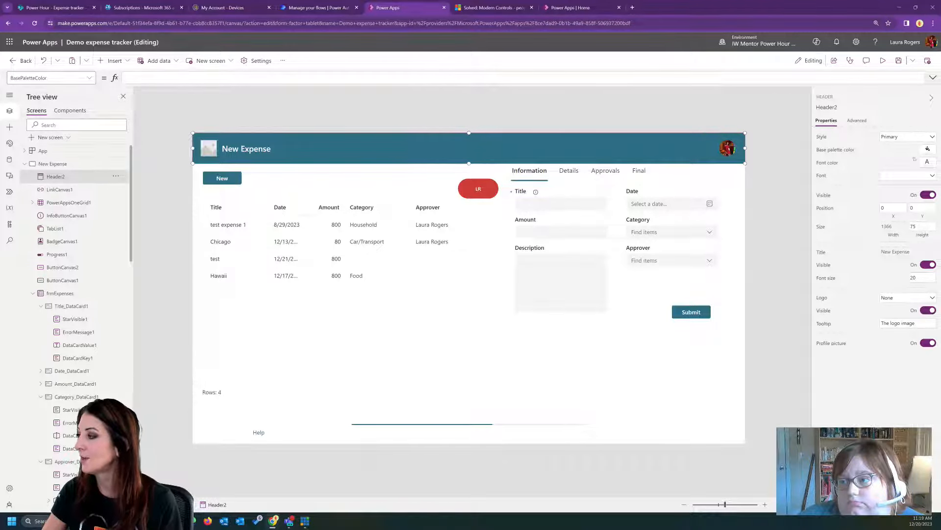
- Set the header's font to Lato Black
left_click(927, 175)
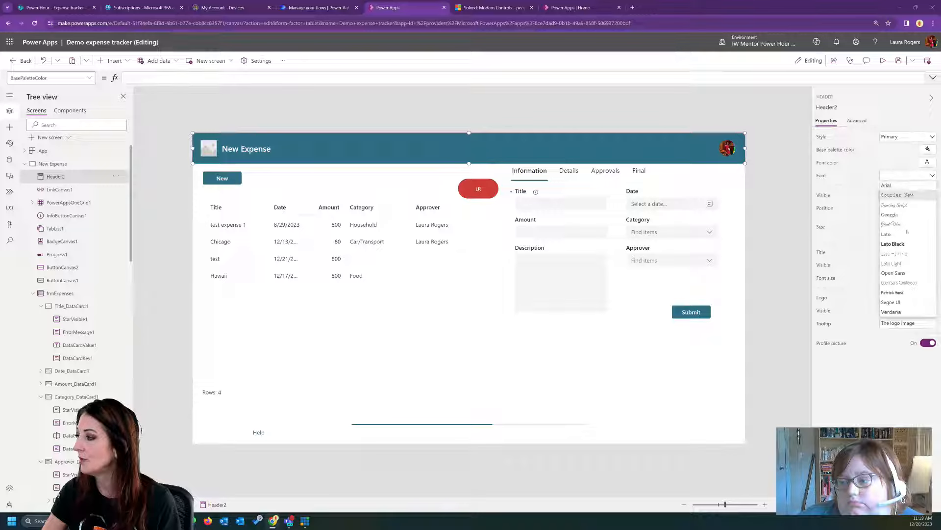
left_click(905, 246)
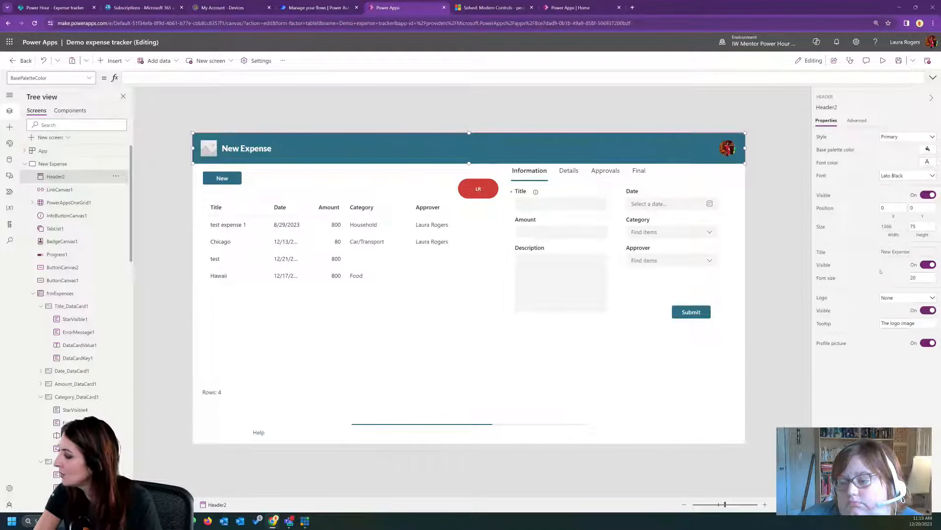
- Remove the Name property from the header's Title formula and re-enter it so the formula reads App.ActiveScreen.Name
left_click(80, 78)
scroll(73, 142, "down", 5)
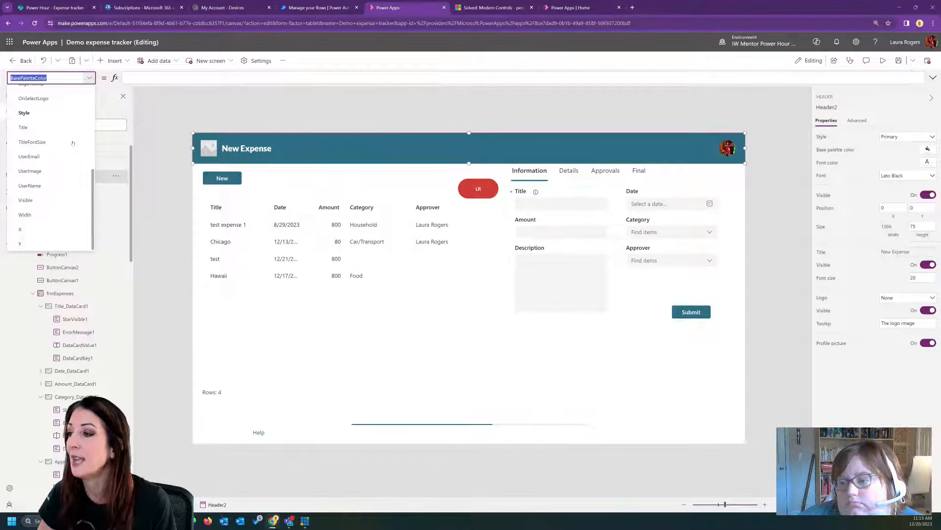
left_click(69, 128)
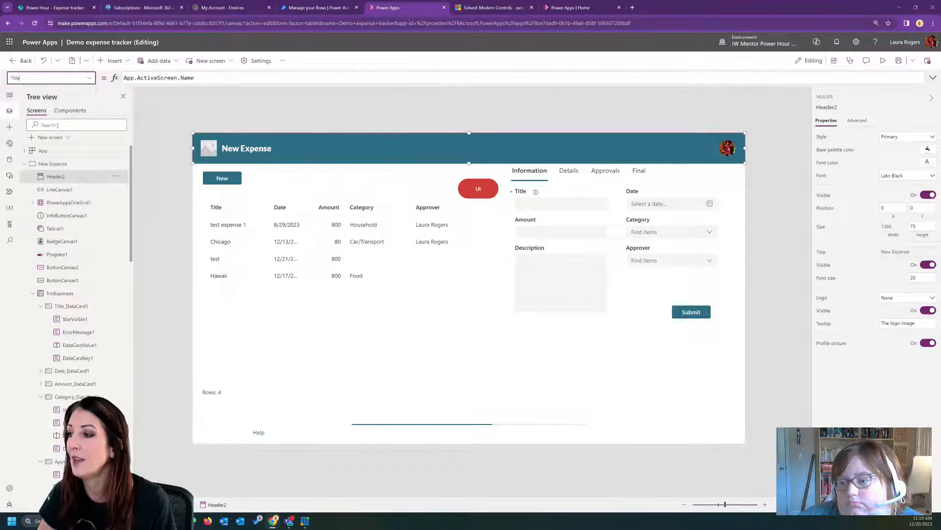
left_click(214, 76)
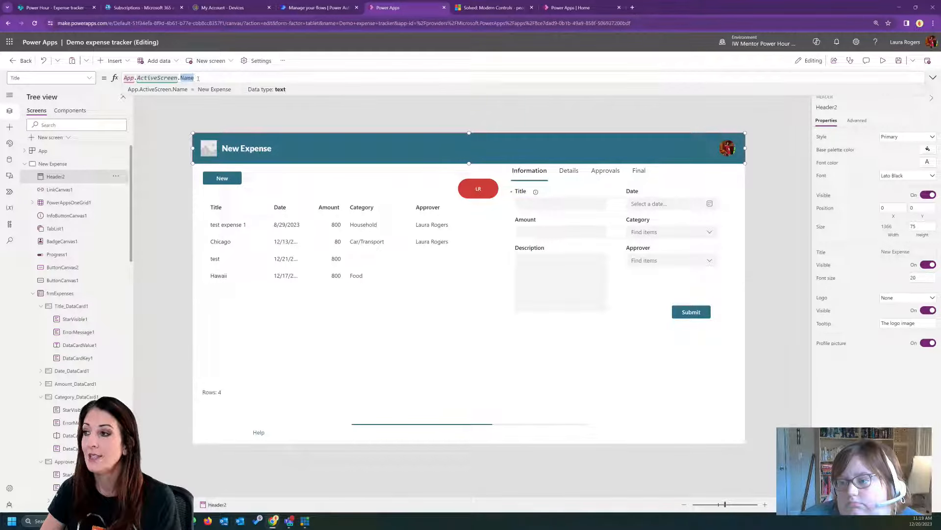
key("BackSpace")
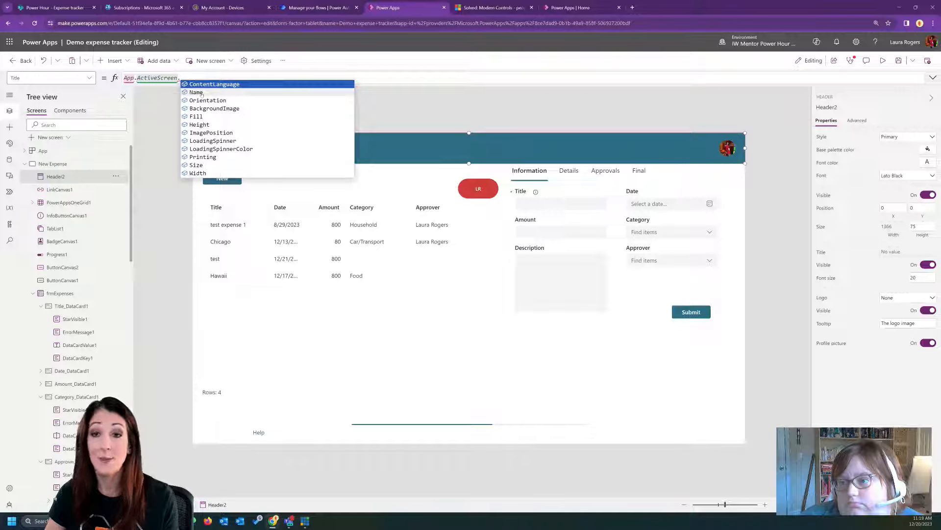
left_click(199, 92)
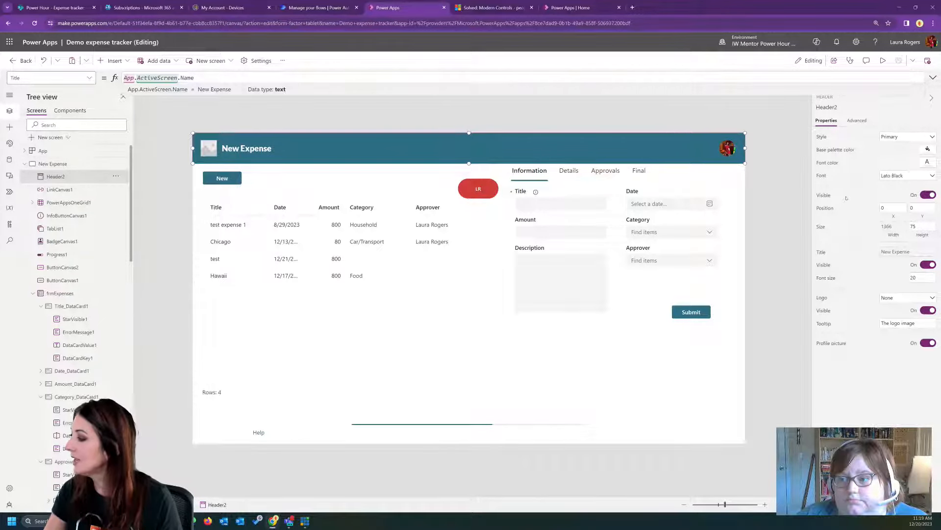
- Set the header's logo to the iwmentor48x48 image and switch its profile picture off and back on
left_click(905, 297)
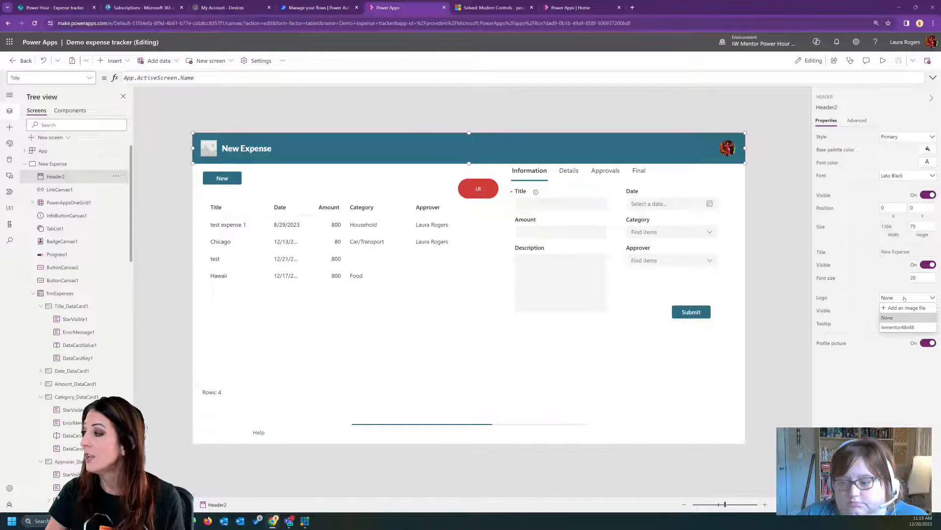
left_click(900, 328)
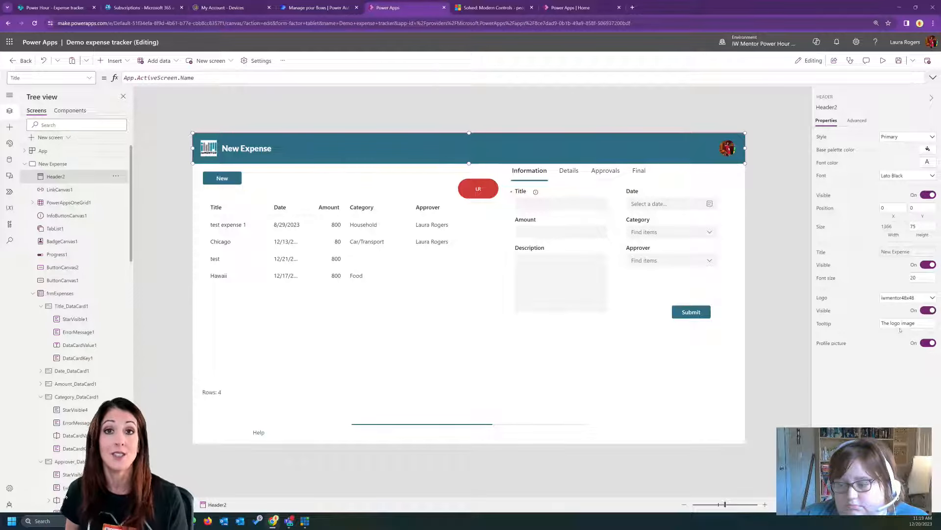
left_click(902, 323)
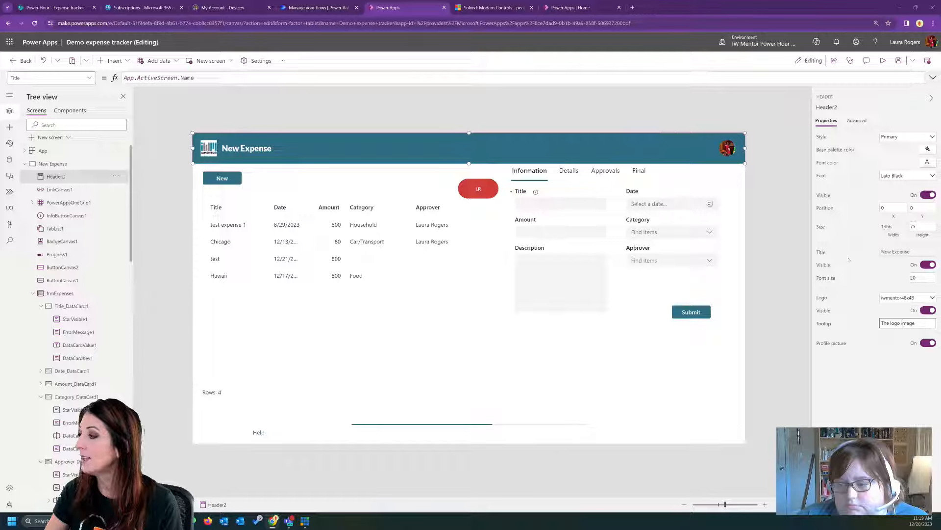
left_click(928, 343)
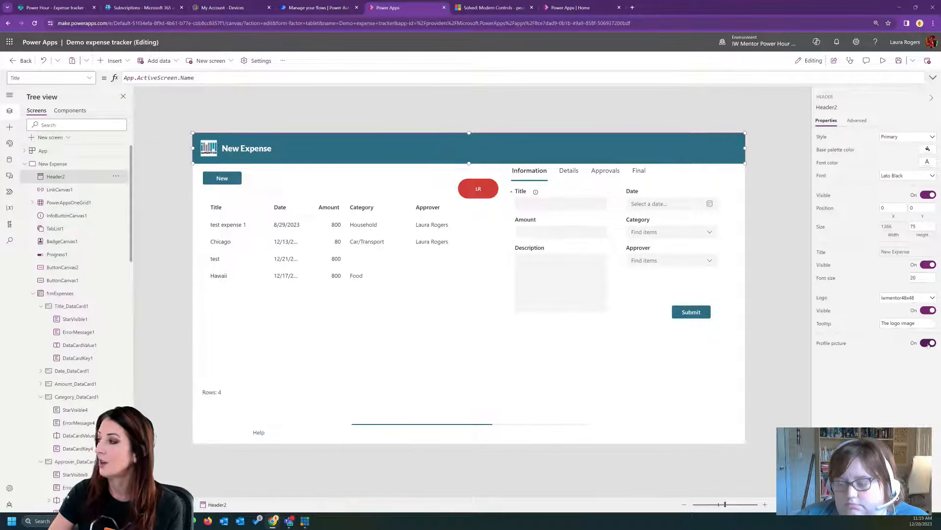
left_click(929, 342)
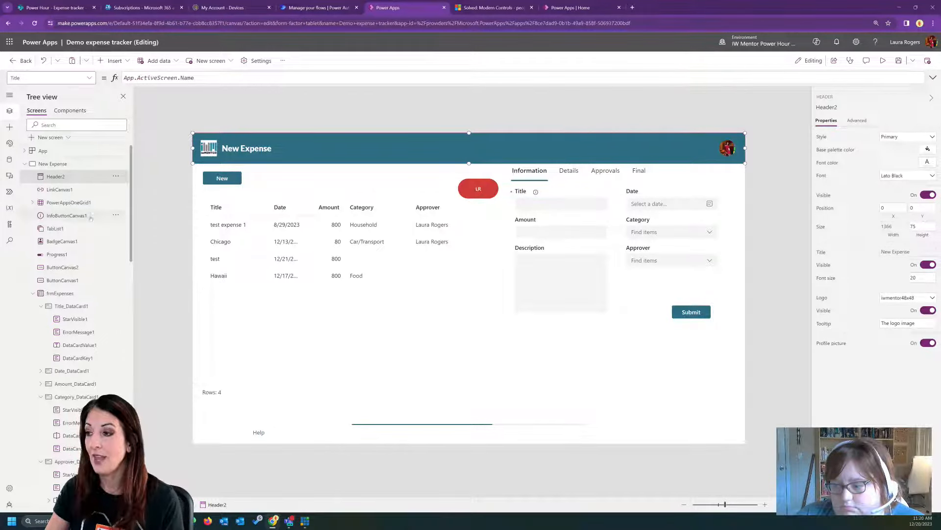
- Preview the app to check the information button beside the Title label, and return to editing
left_click(9, 127)
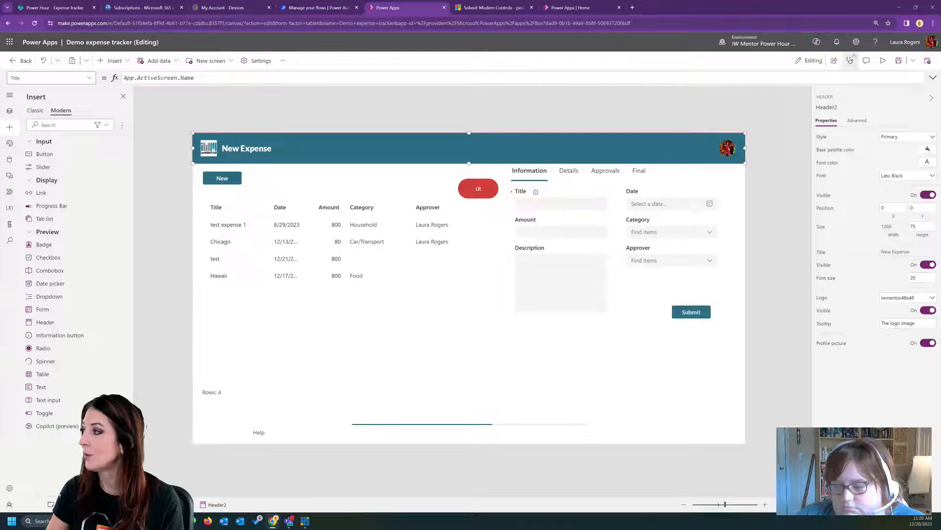
left_click(883, 60)
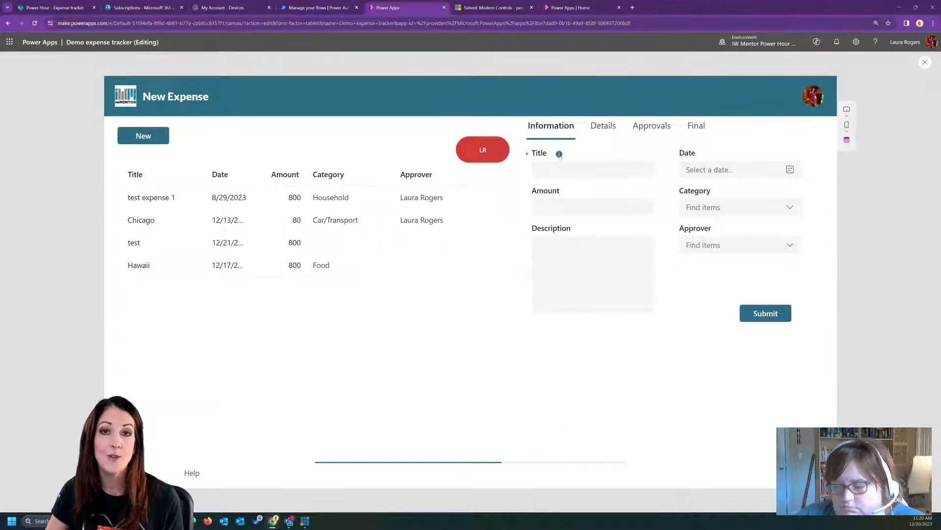
mouse_move(560, 155)
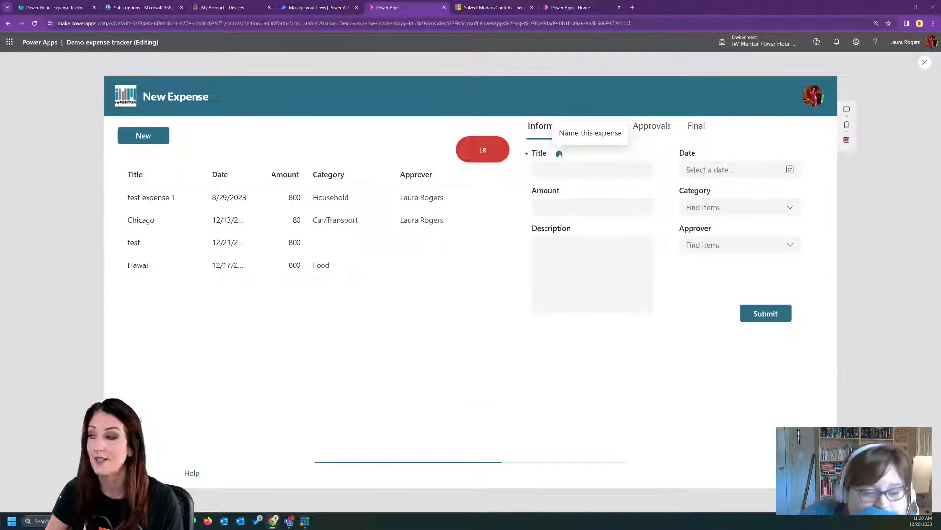
left_click(924, 62)
- Search the Title text input's advanced properties for "hint" and clear the search
left_click(542, 204)
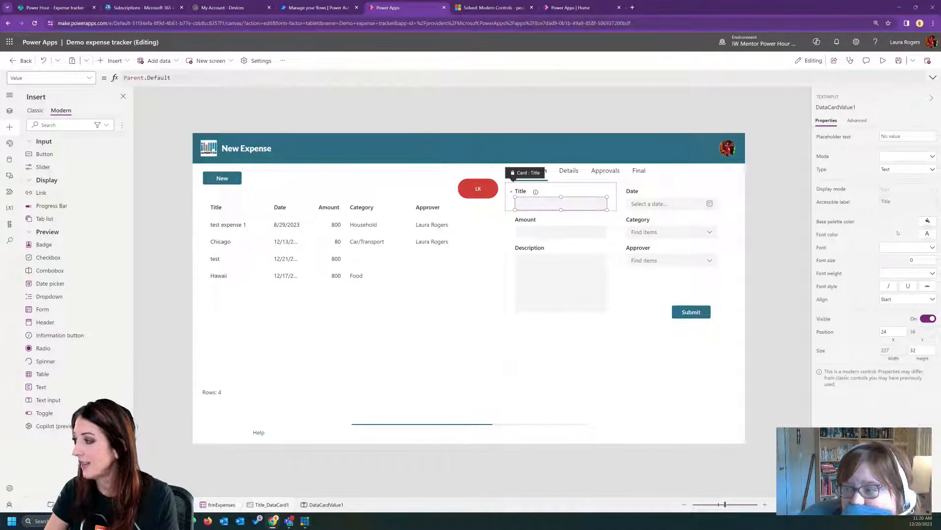
left_click(858, 120)
left_click(856, 159)
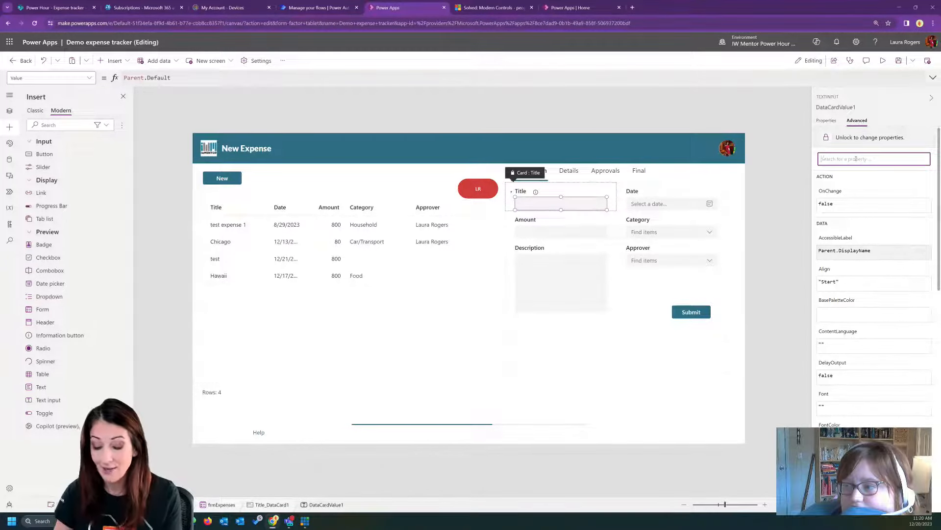
type("hint")
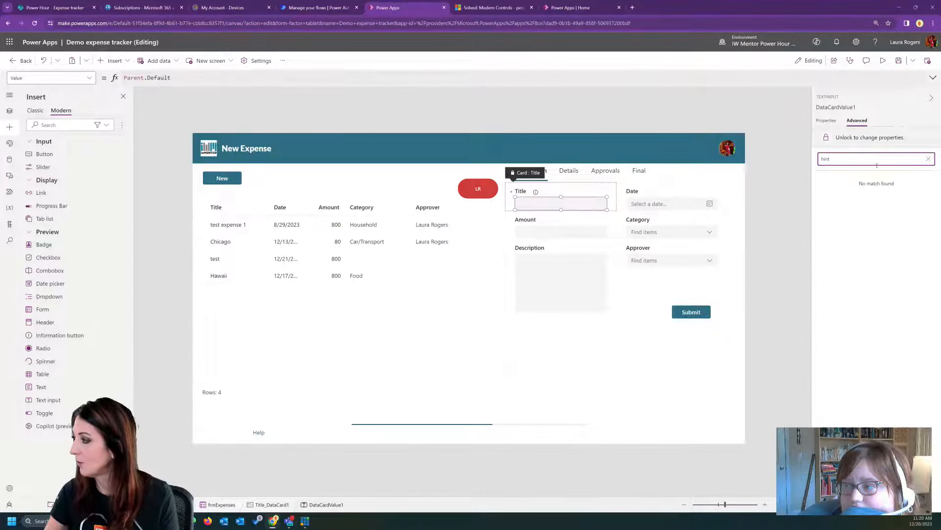
left_click(929, 159)
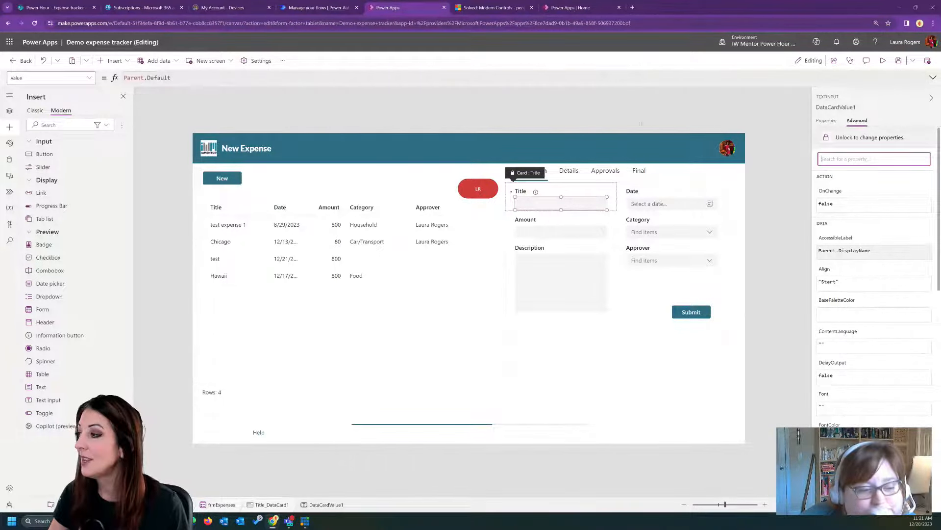
- Move the existing information button closer to the Title label and add another beside the Date label, unlocking the Date card
left_click(535, 192)
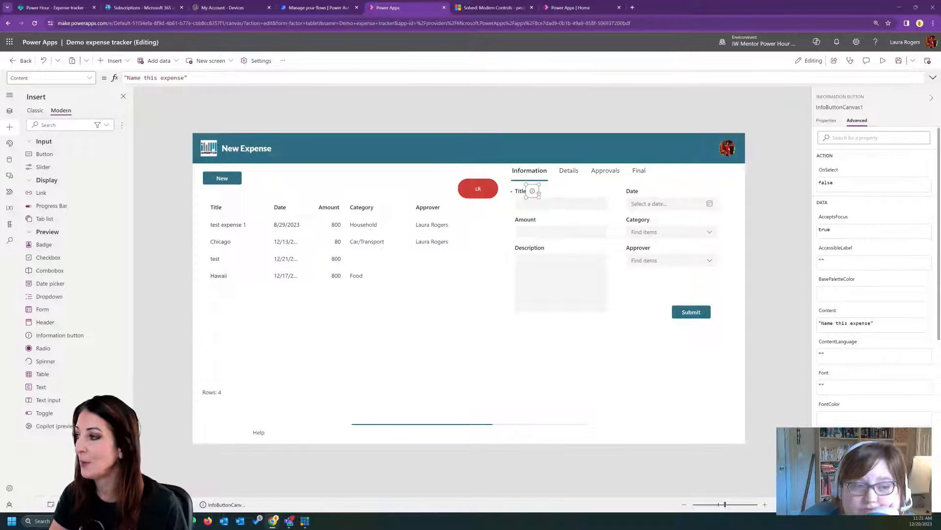
left_click_drag(60, 335, 668, 191)
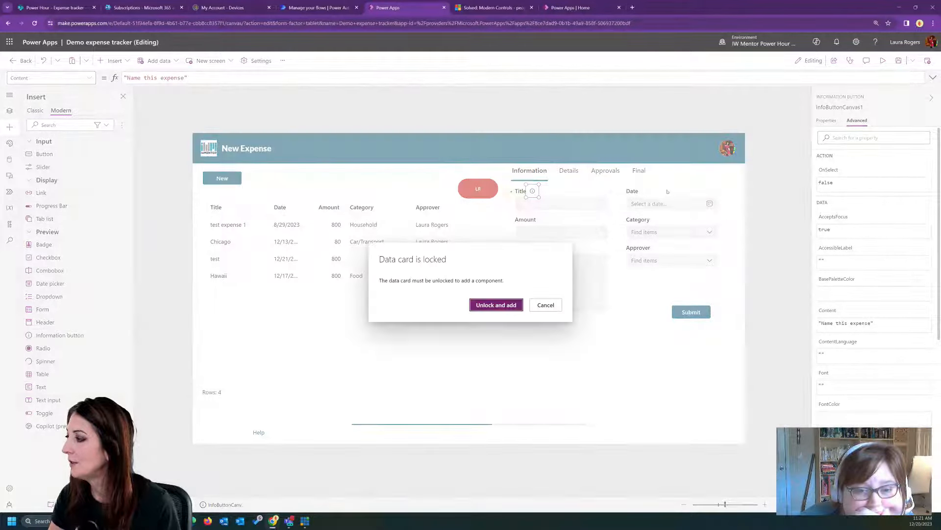
left_click(509, 304)
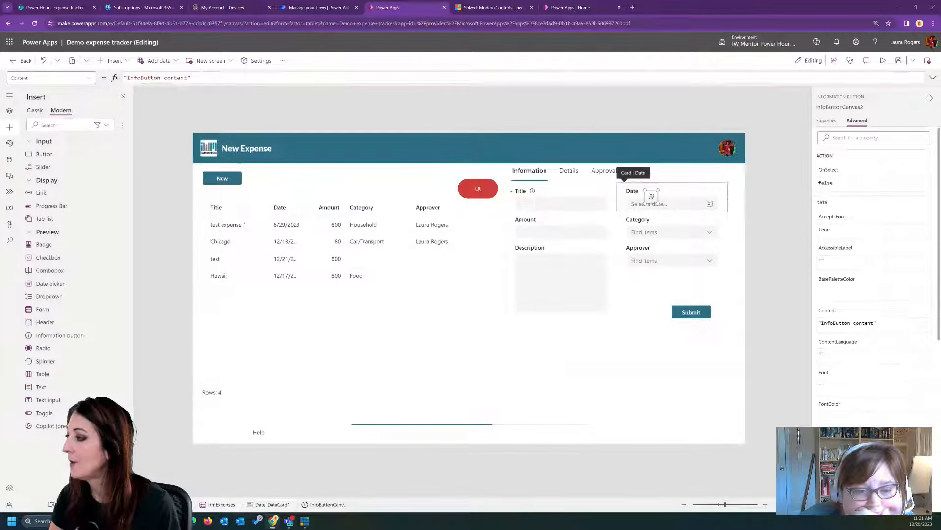
left_click_drag(651, 196, 650, 191)
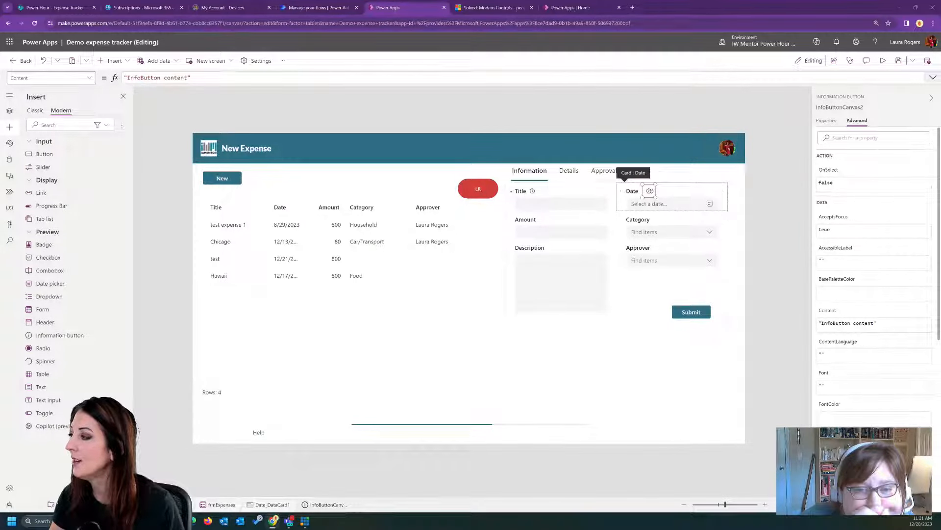
- Set the Date information button's content to "What is the date of the expense. "
left_click_drag(188, 77, 127, 78)
type("What is the date")
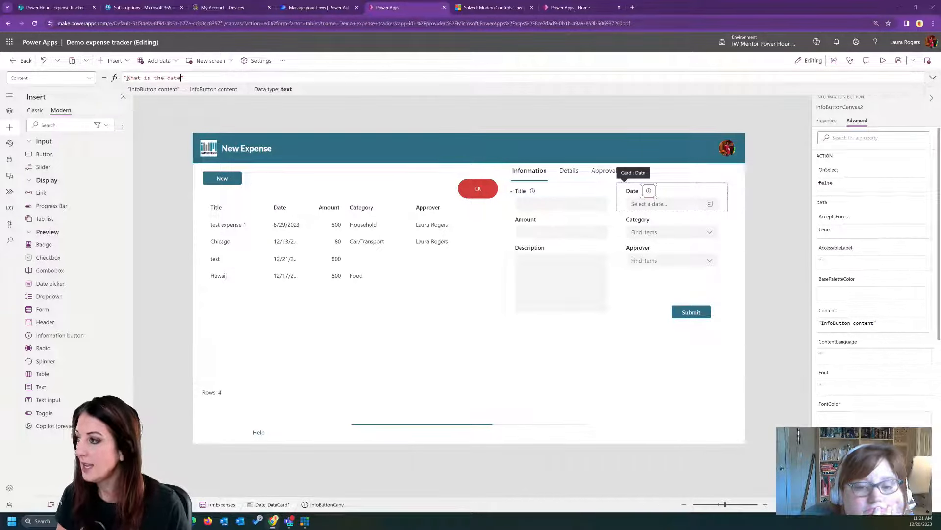
type(" of the expense.")
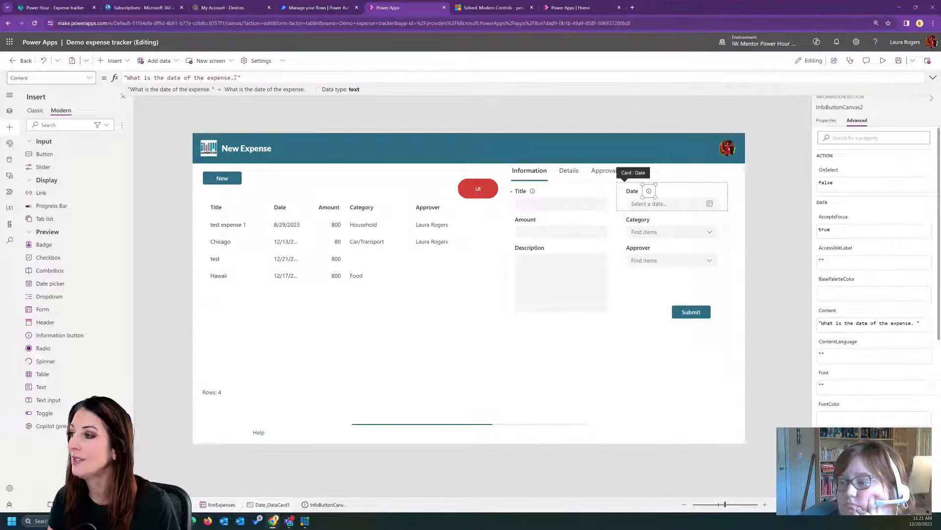
- Lengthen the Date information button's content by repeating its sentence until it appears four times
left_click_drag(235, 77, 184, 77)
left_click_drag(127, 77, 238, 77)
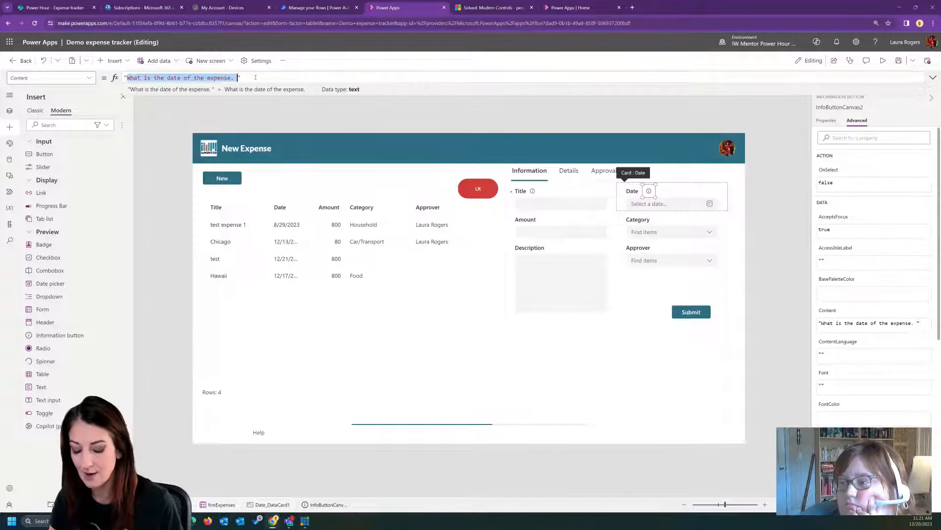
key("ctrl+c")
key("Right")
key("ctrl+v")
key("ctrl+v")
key("ctrl+v")
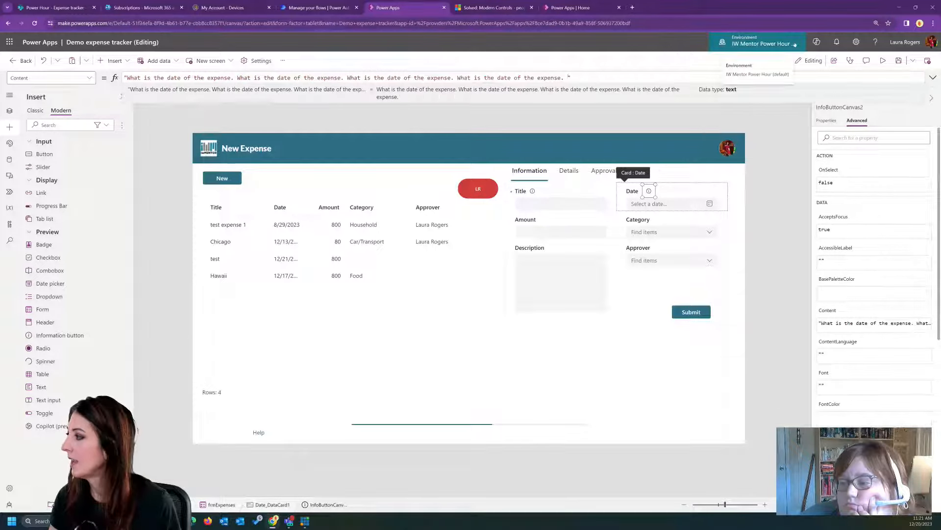
- Preview the app and check the information tips beside the Title and Date labels
key("F5")
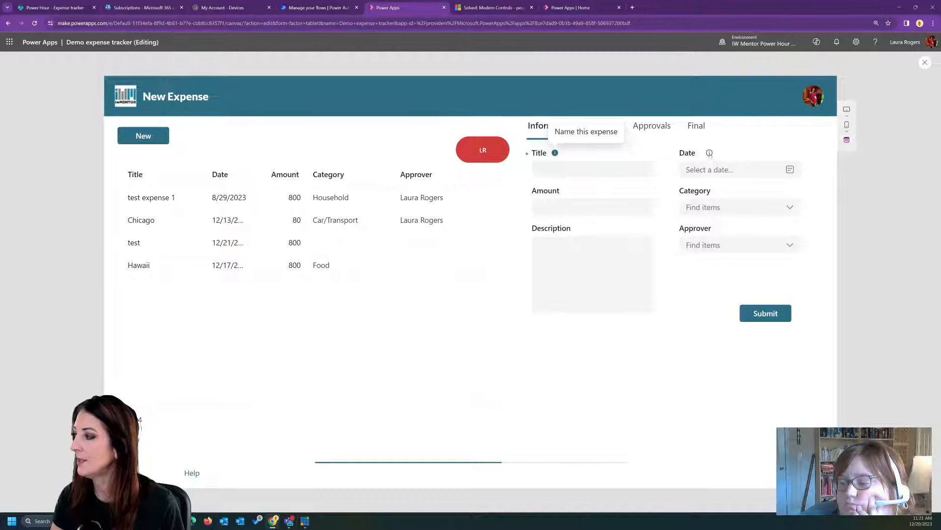
mouse_move(709, 154)
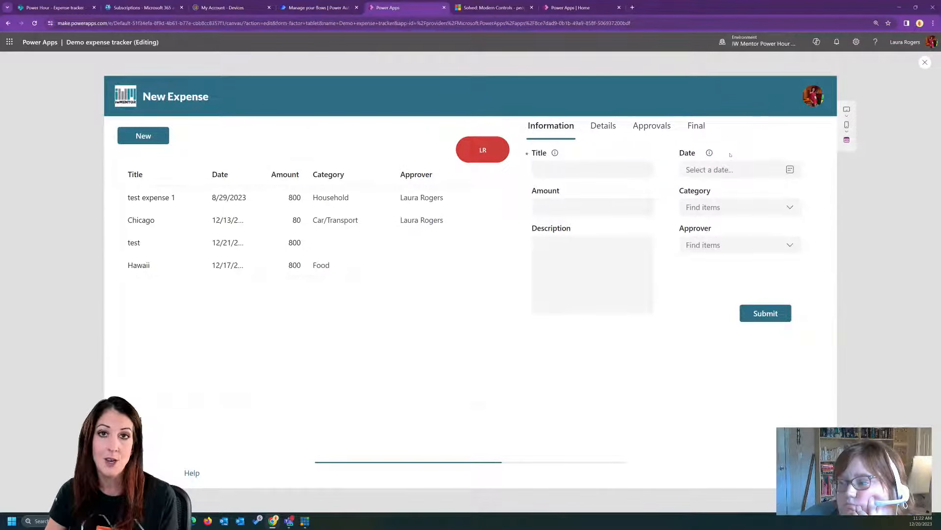
- Leave the preview and set the Date information button's icon size to Large and its font to Lato Black
left_click(925, 61)
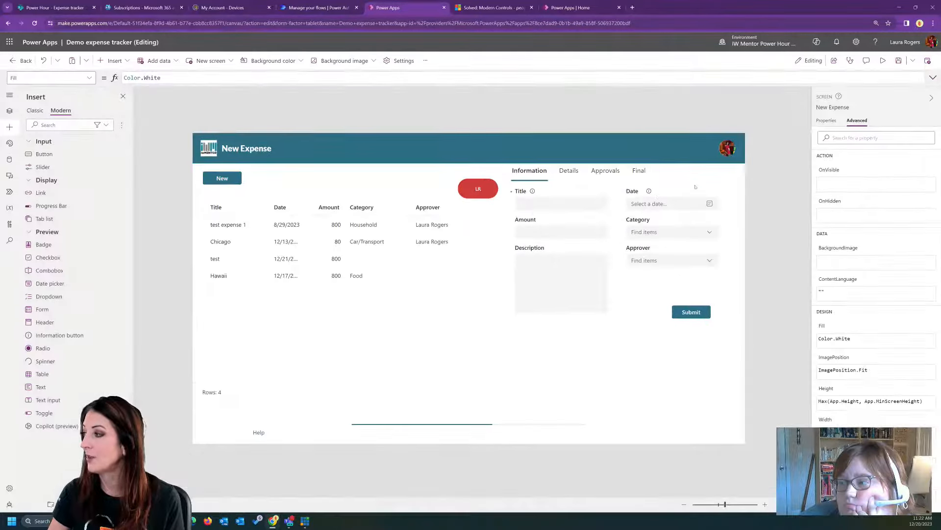
left_click(649, 192)
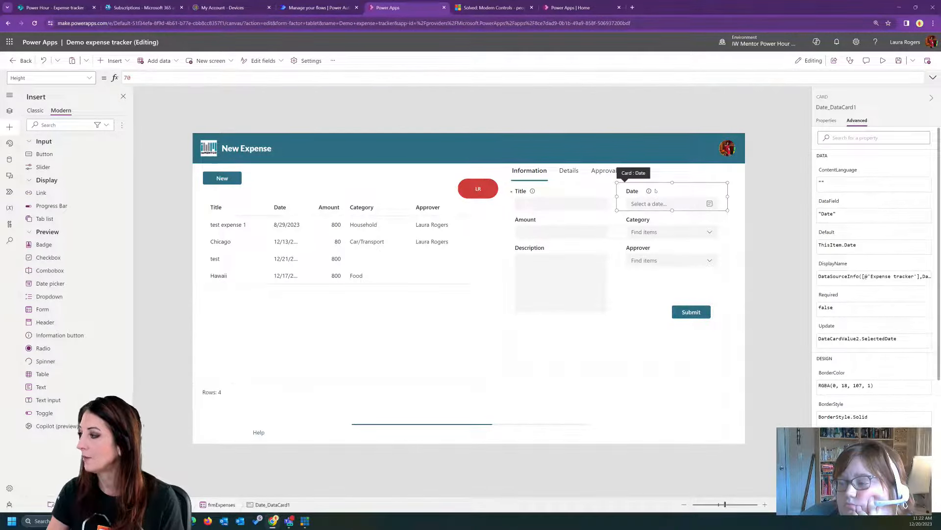
left_click(825, 122)
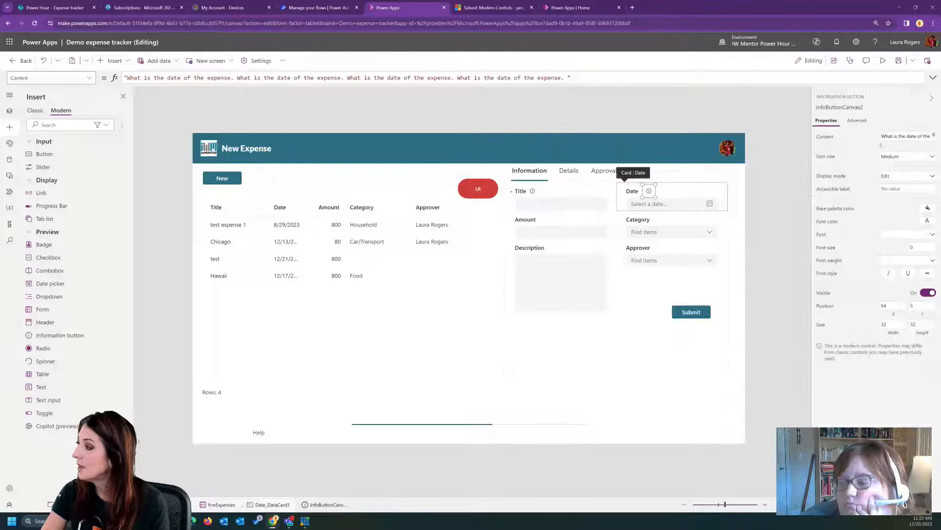
left_click(907, 157)
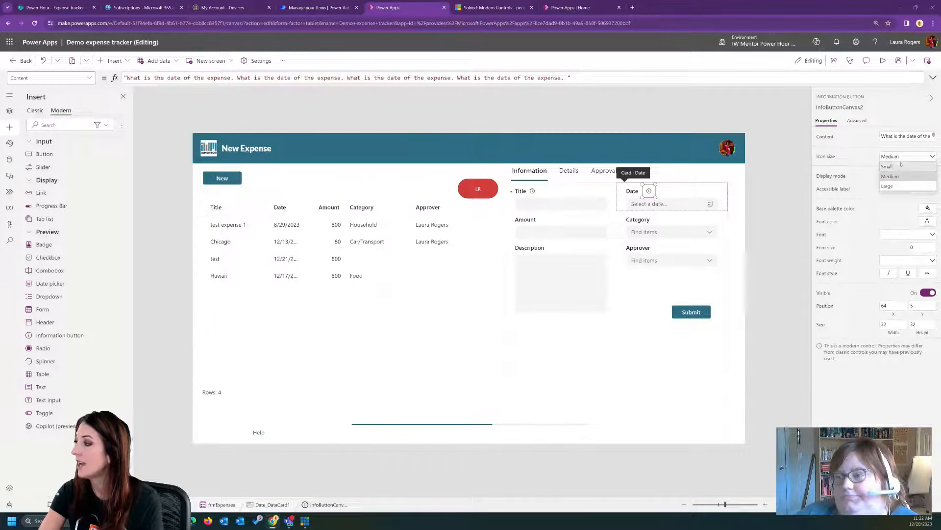
left_click(901, 168)
left_click(907, 183)
left_click(901, 211)
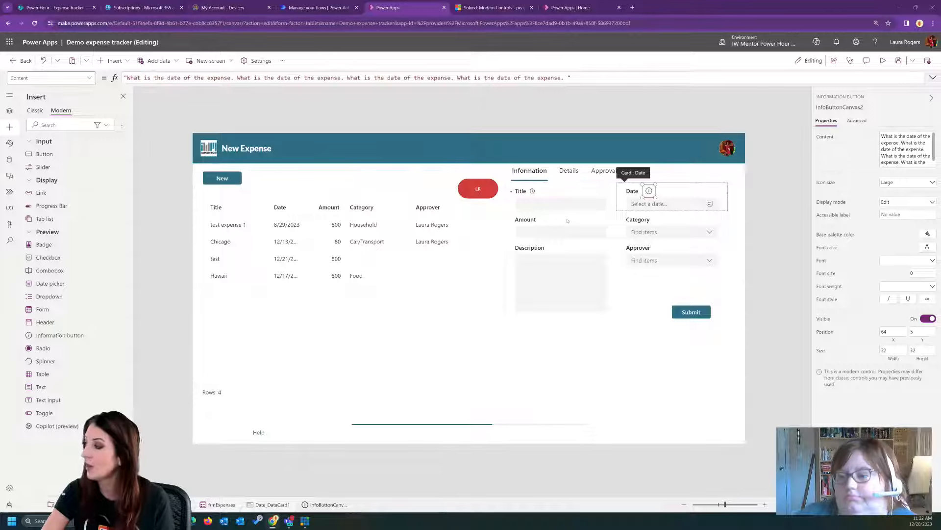
left_click(931, 262)
left_click(893, 329)
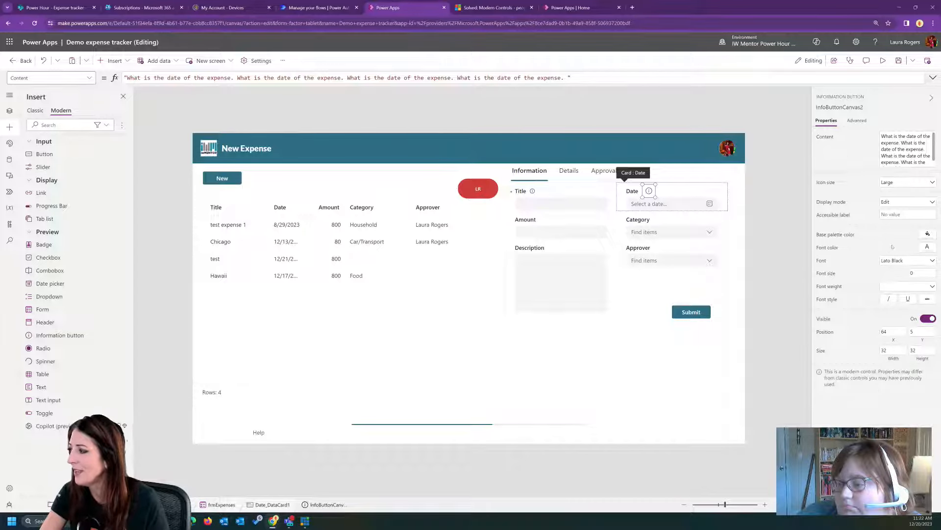
- Preview the app to check the Date field's information tip, then return to editing and reselect its information button
left_click(882, 61)
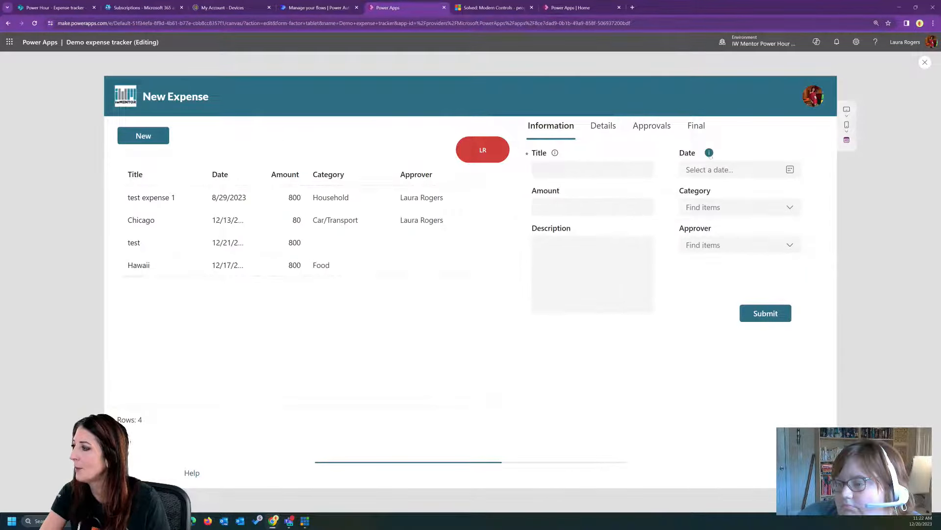
left_click(709, 153)
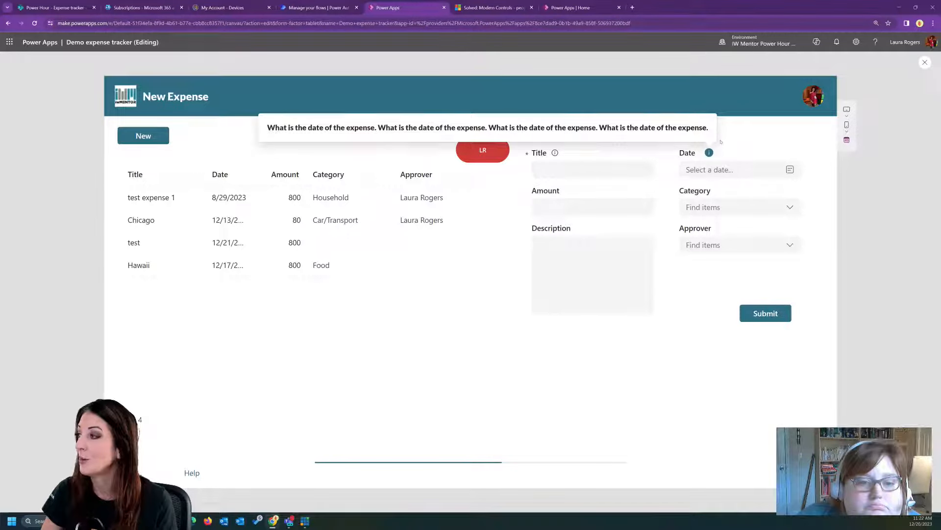
left_click(721, 150)
left_click(925, 62)
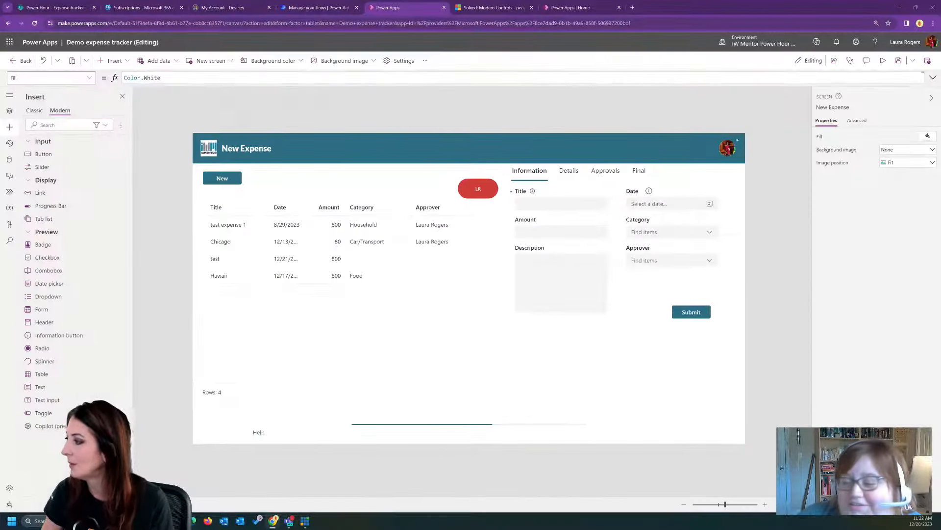
left_click(648, 192)
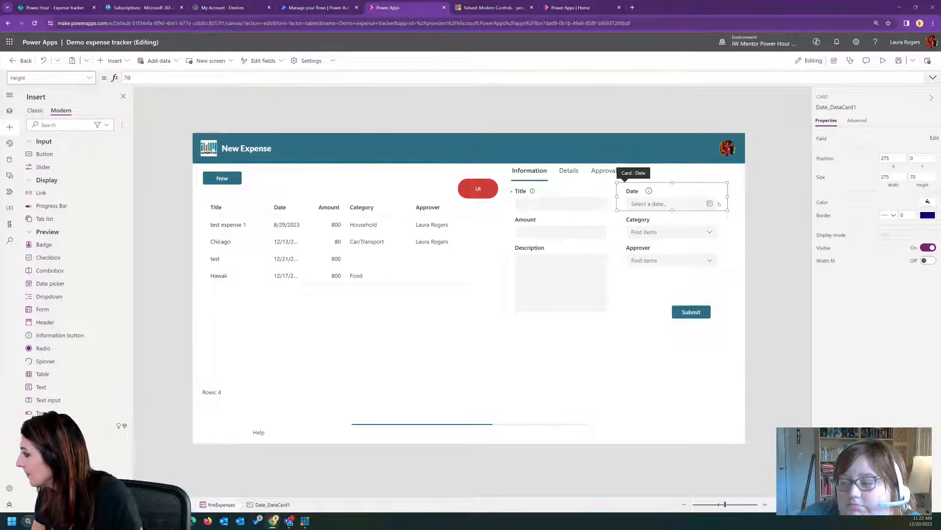
left_click(648, 191)
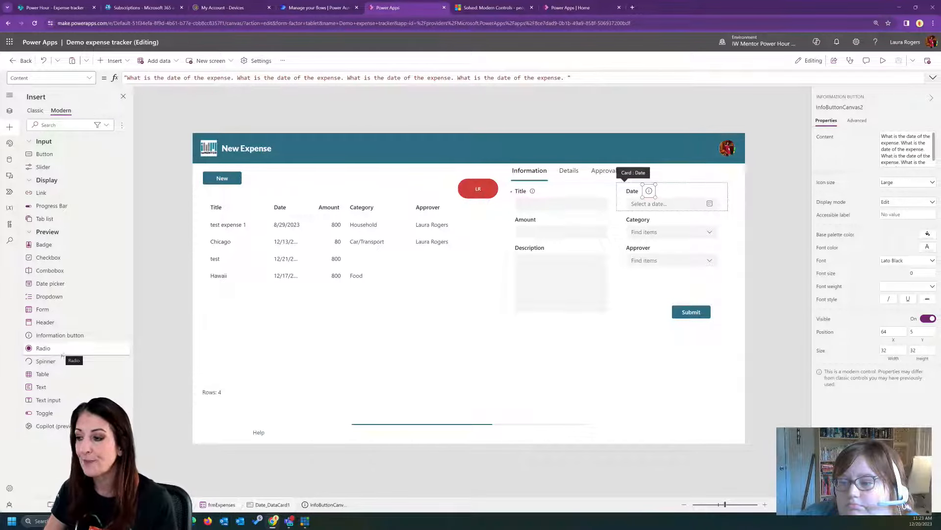
- Preview the app and try selecting individual cells, a cell range and different rows in the expense table
left_click(278, 353)
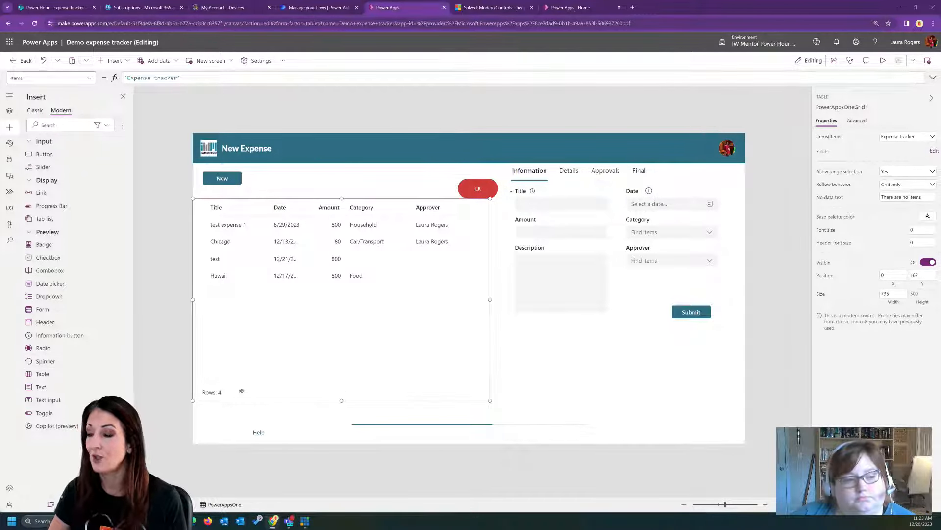
left_click(883, 61)
left_click(302, 267)
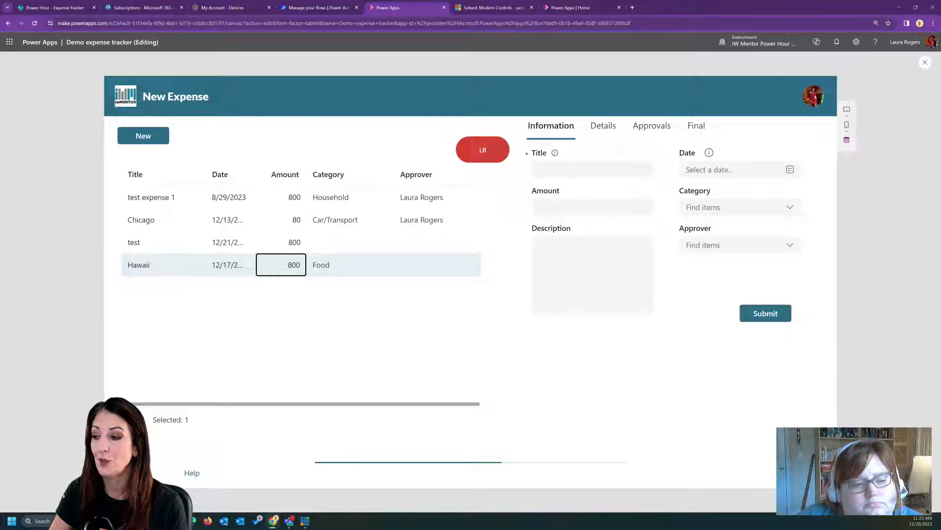
left_click_drag(197, 240, 235, 265)
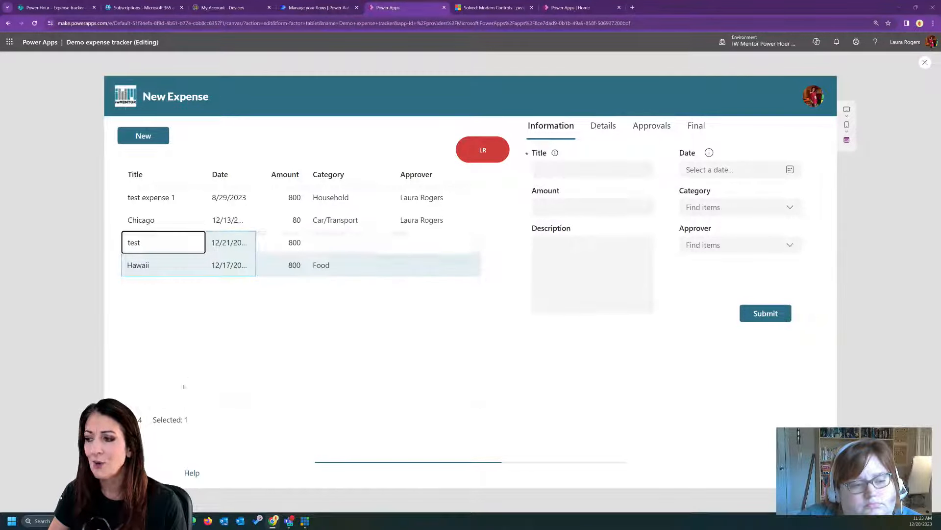
left_click(268, 243)
left_click(277, 219)
left_click(160, 190)
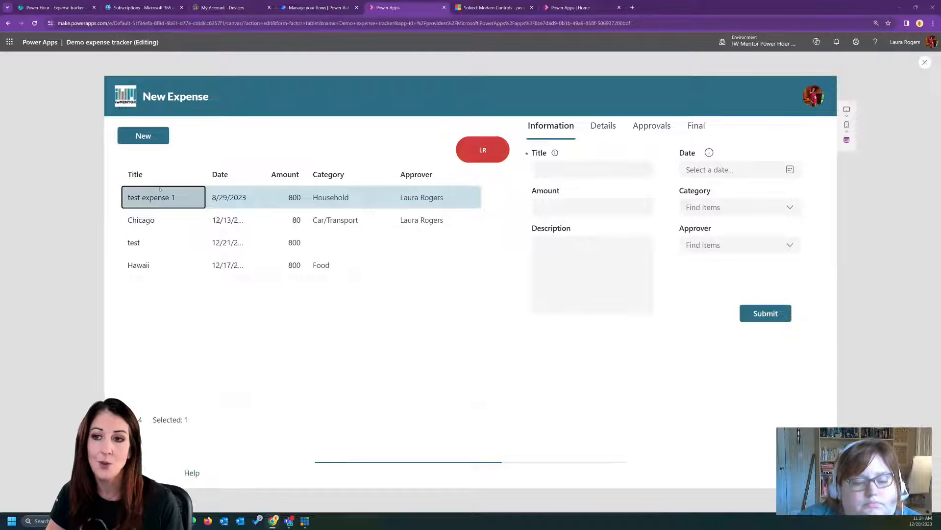
key("Down")
key("Down")
key("Down")
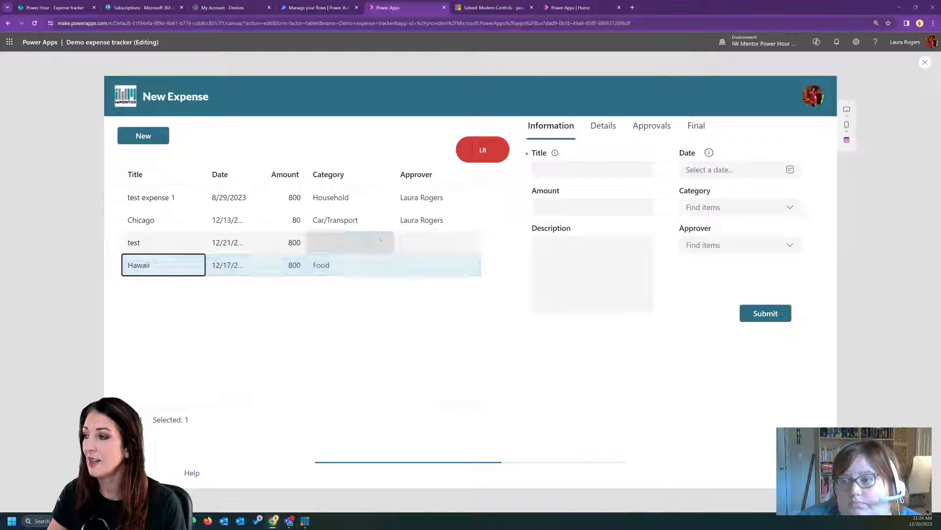
left_click(414, 205)
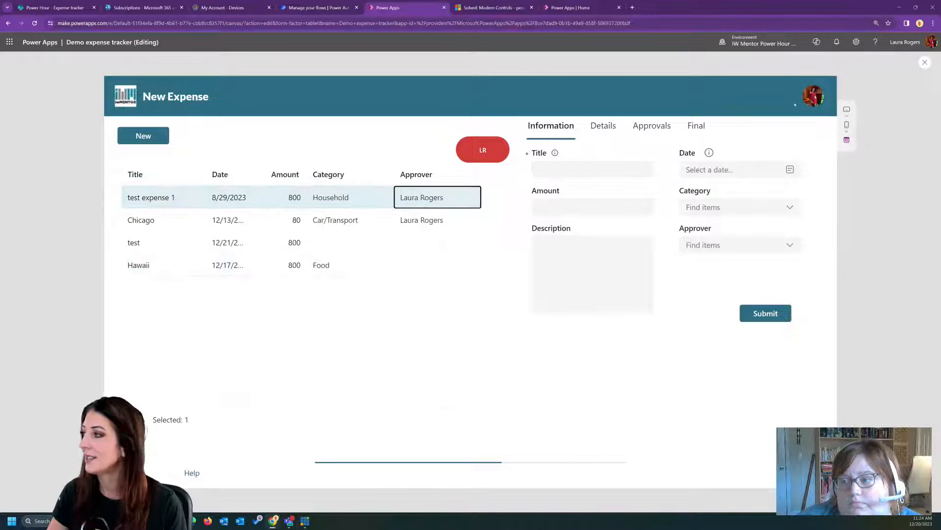
left_click(925, 63)
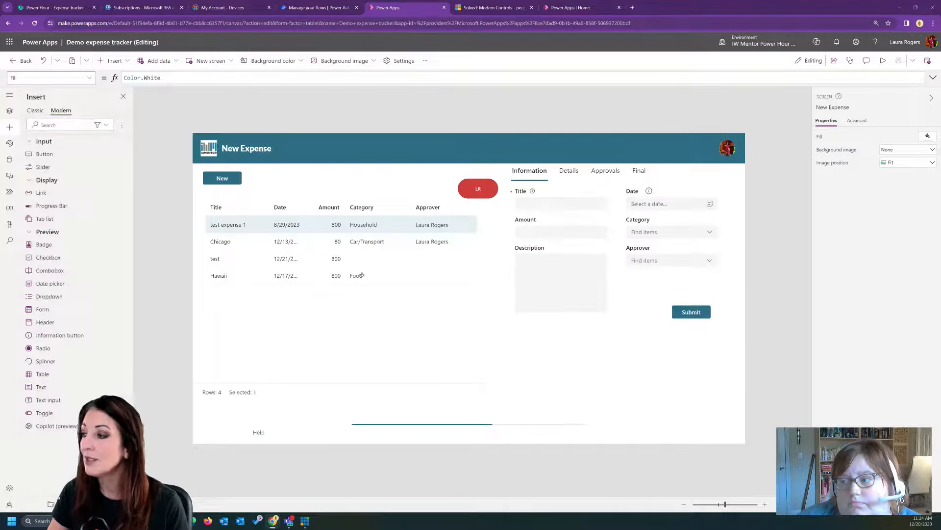
- Show the expense table's column controls in the tree view and inspect the Amount column
left_click(392, 304)
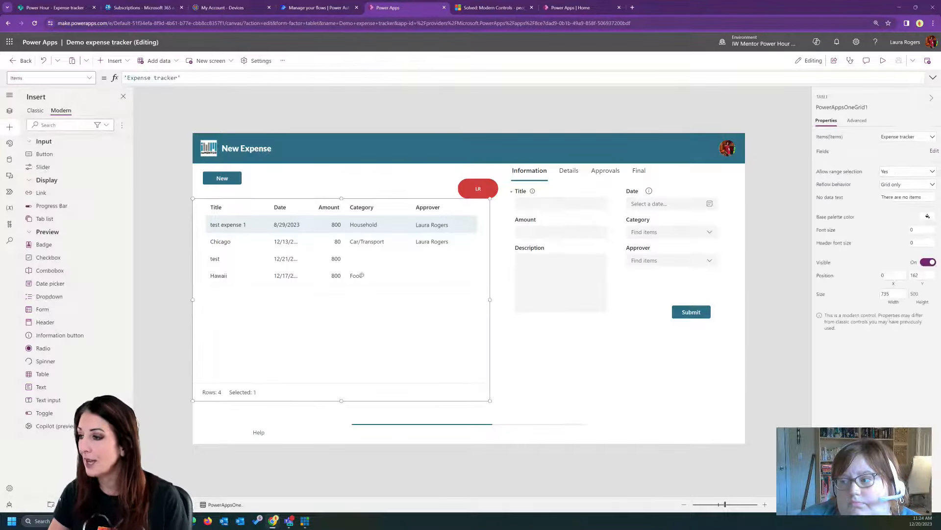
left_click(9, 111)
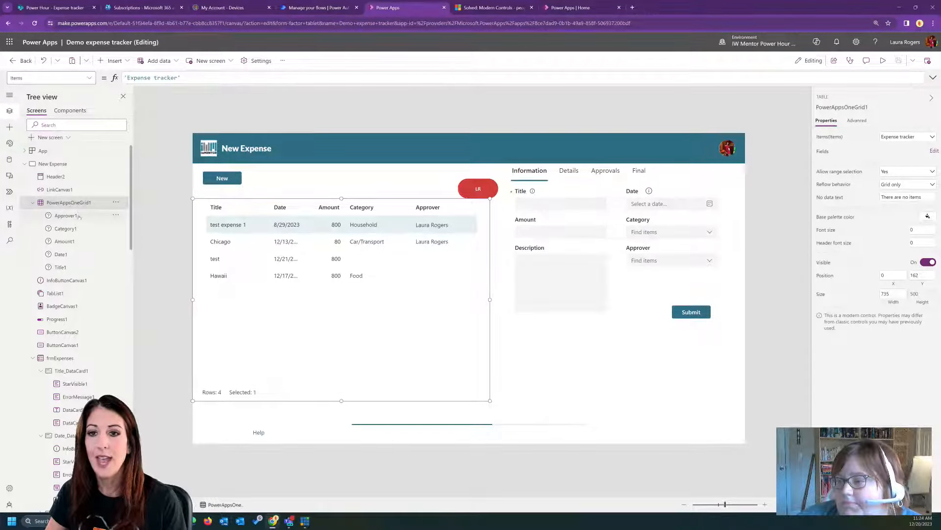
left_click(78, 216)
left_click(78, 245)
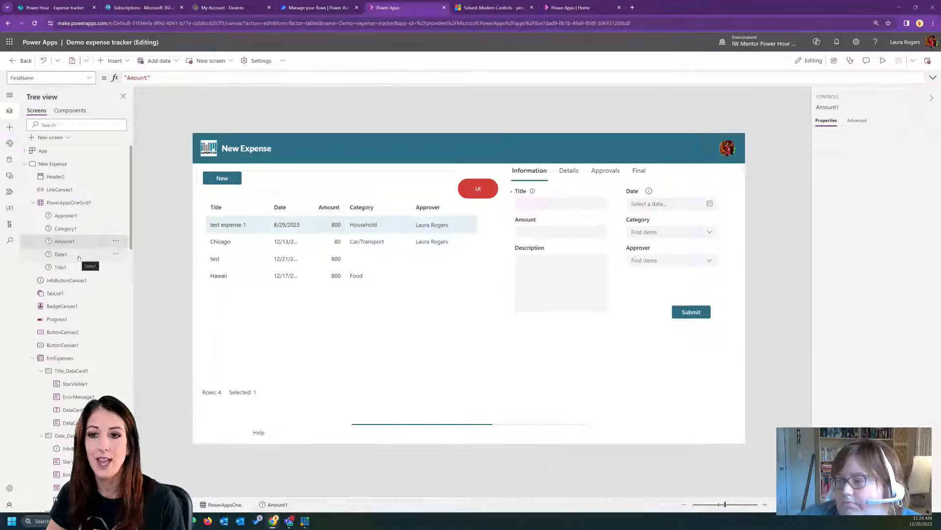
- Add the Created By field to the expense table
left_click(441, 264)
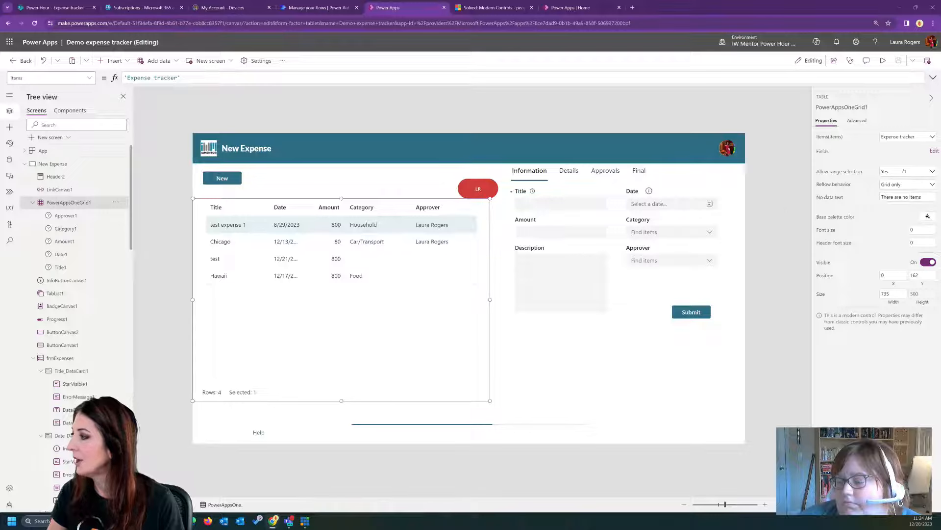
left_click(934, 151)
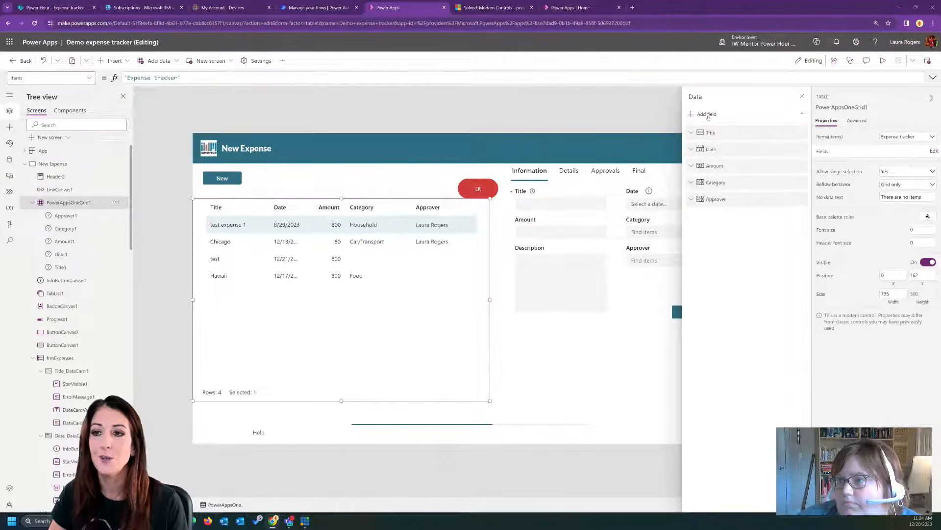
left_click(803, 150)
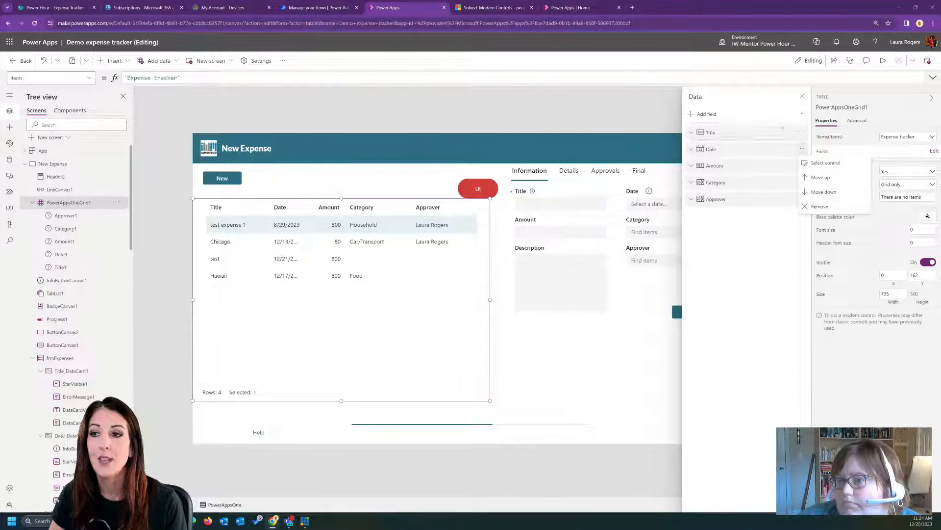
left_click(706, 114)
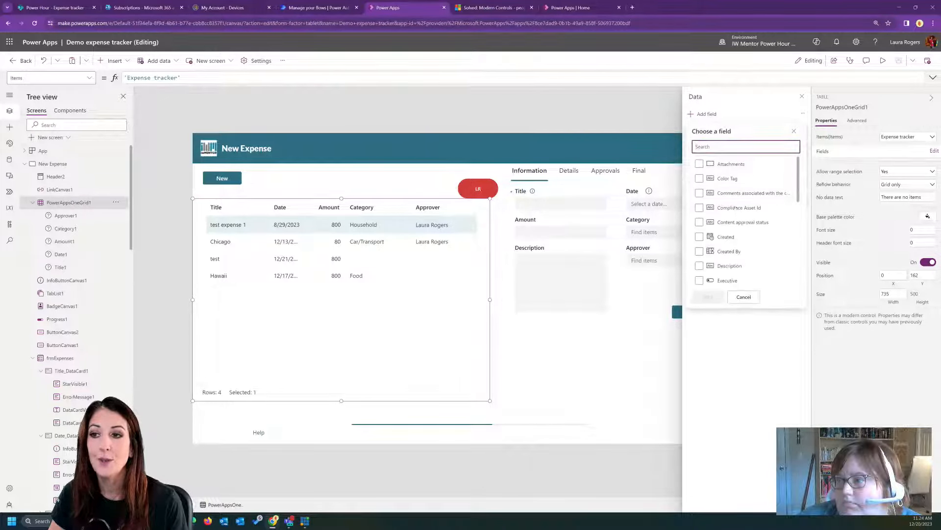
left_click(700, 251)
left_click(708, 296)
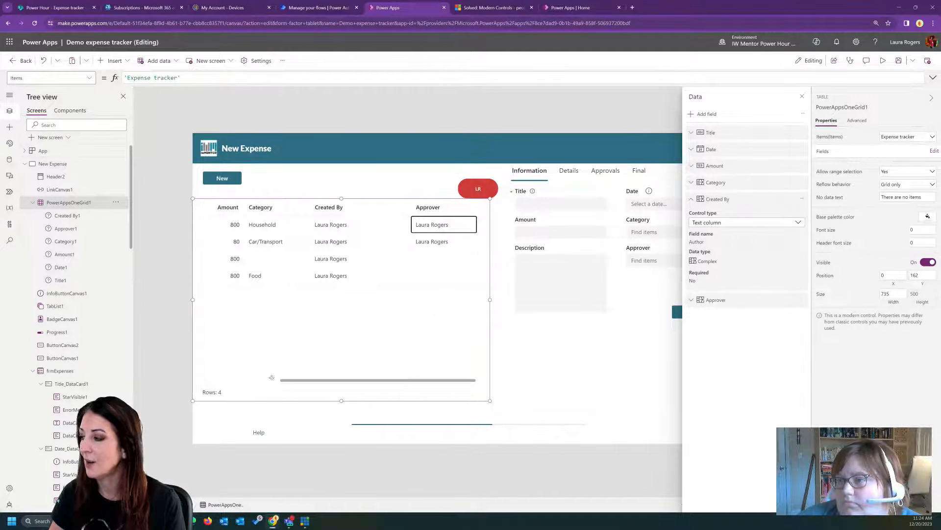
- Remove the Created By field from the expense table and close the field list
left_click(803, 199)
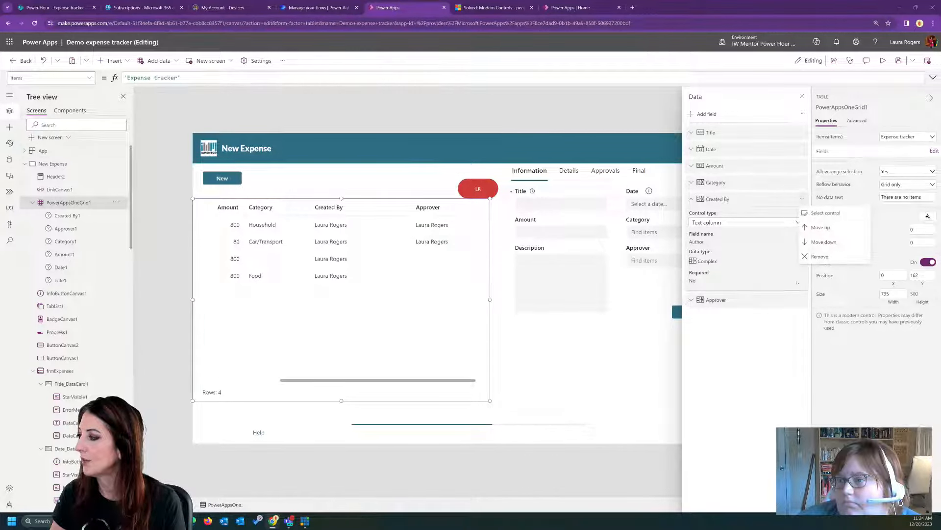
left_click(828, 259)
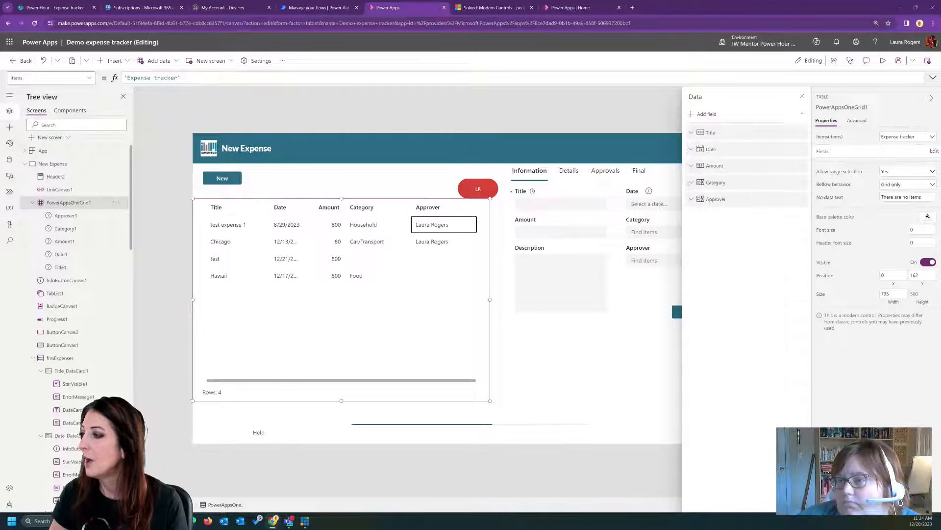
left_click(802, 97)
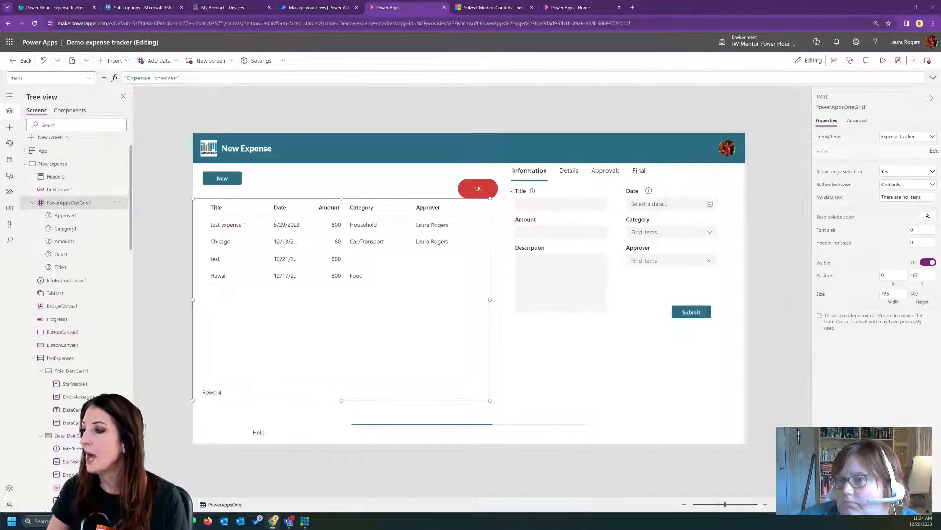
- Shorten the FieldName property of the expense table's Category column to "Cat"
left_click(71, 215)
left_click(70, 229)
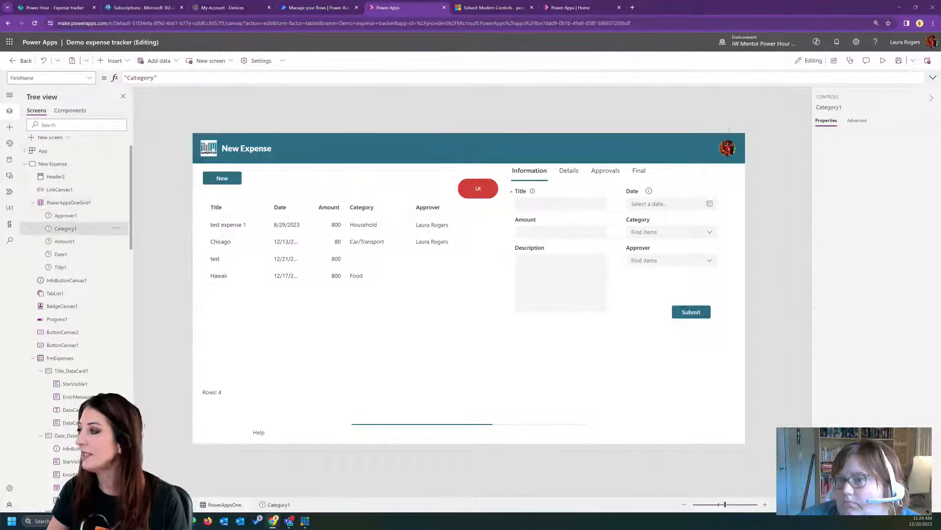
left_click(858, 121)
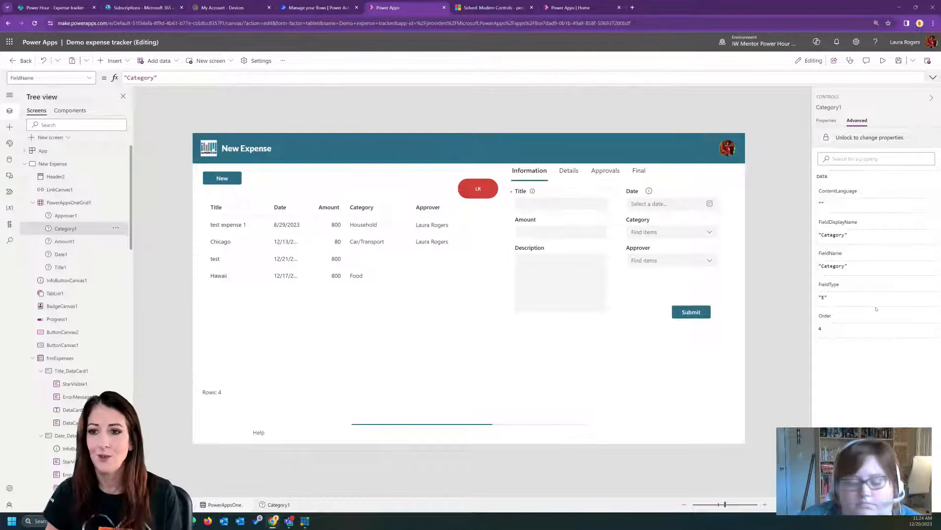
left_click(835, 266)
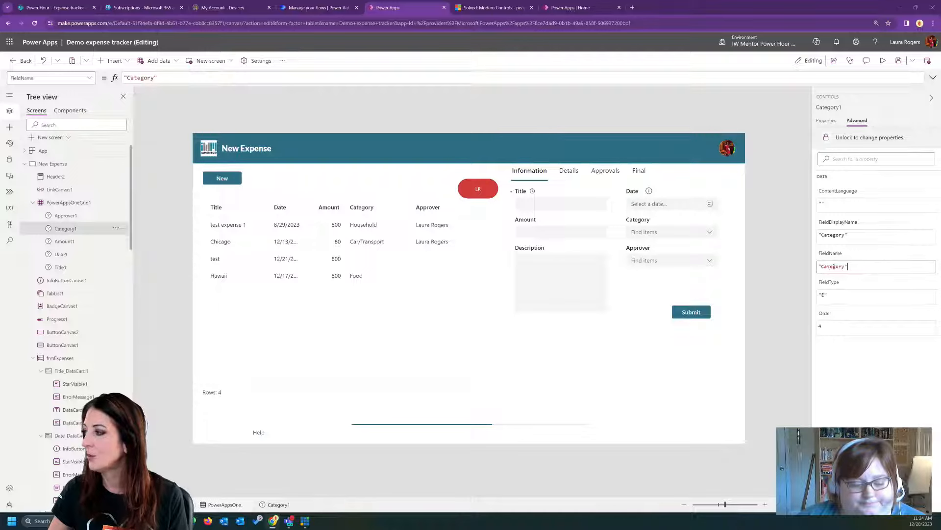
double_click(828, 267)
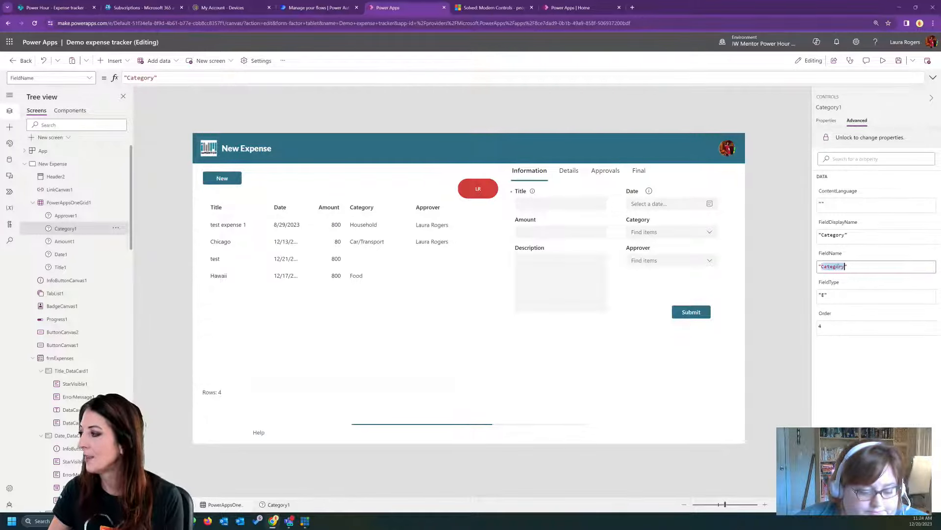
left_click(847, 267)
key("BackSpace")
key("BackSpace")
key("BackSpace")
key("BackSpace")
key("BackSpace")
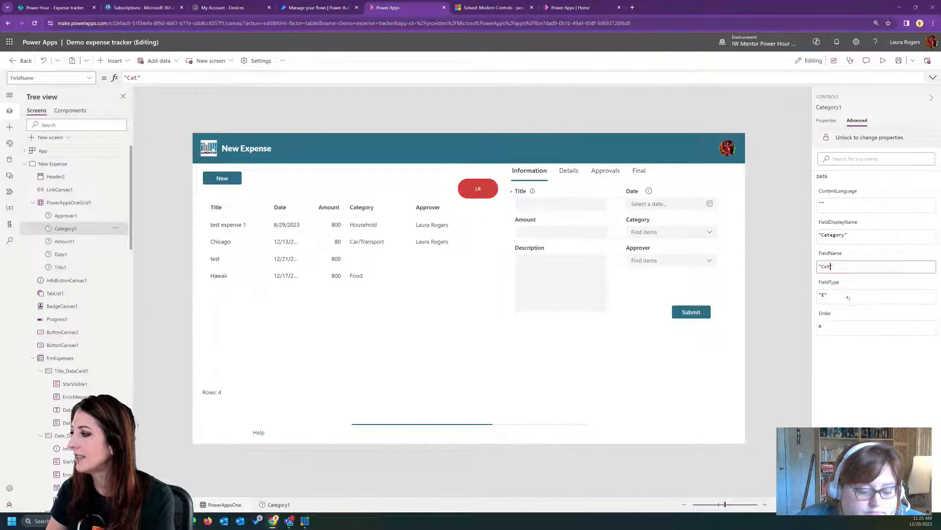
left_click(846, 266)
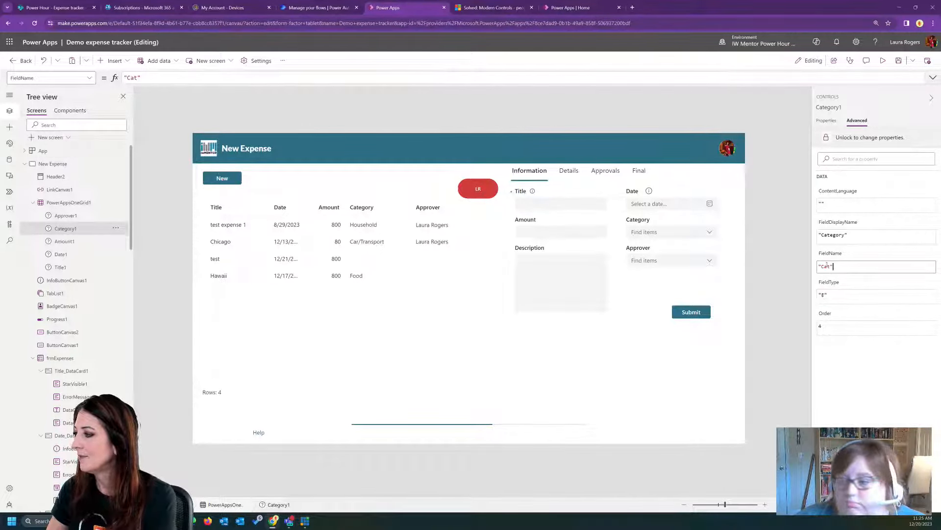
- Set the FieldName property of the expense table's Category column to "Category"
double_click(831, 266)
type("Category")
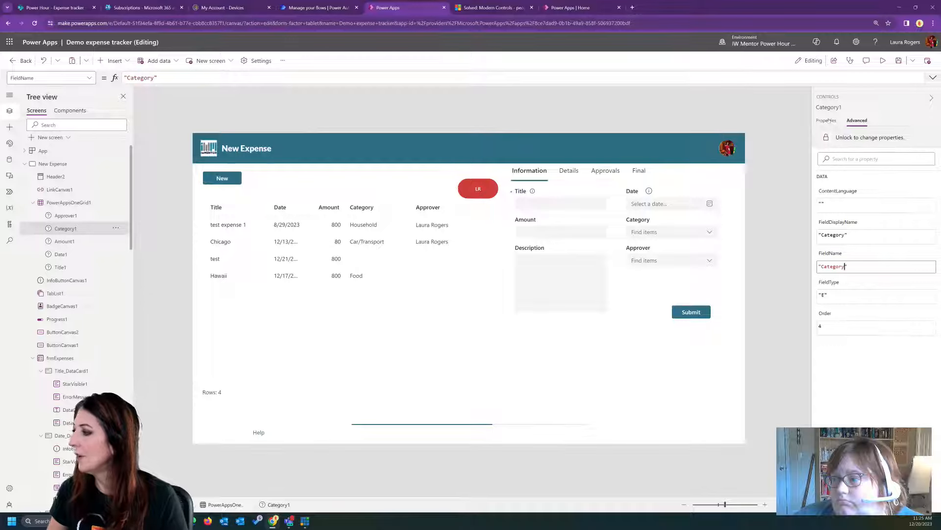
left_click(335, 310)
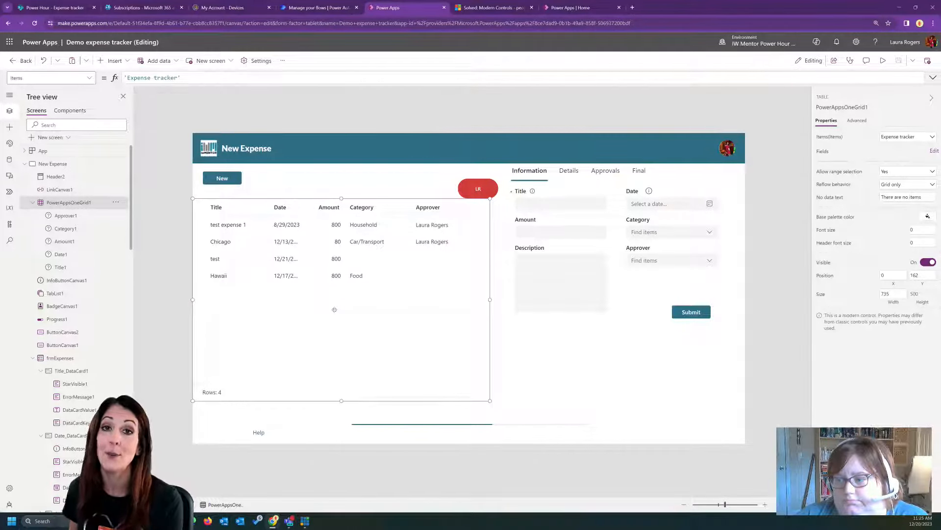
- Examine the expense table's data source and advanced properties, and the Amount column's display name and field name
left_click(913, 137)
left_click(917, 121)
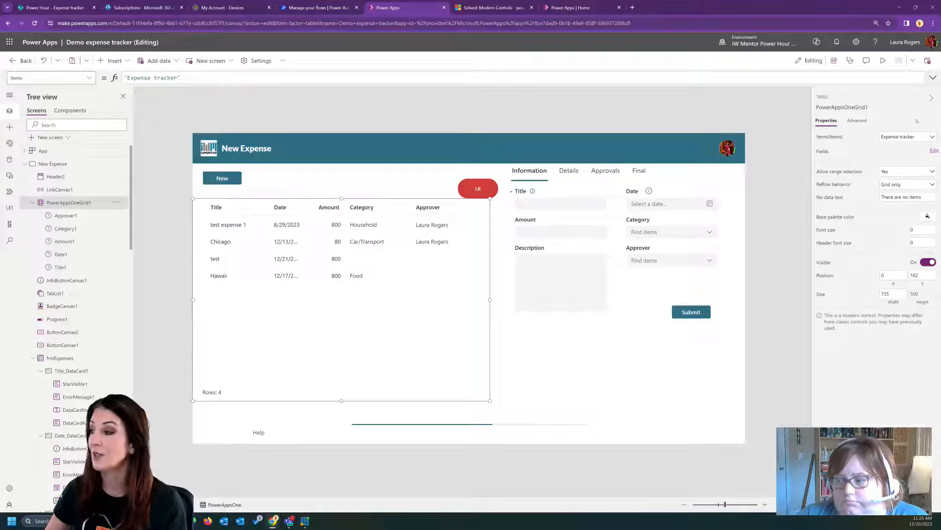
left_click(65, 241)
left_click(857, 120)
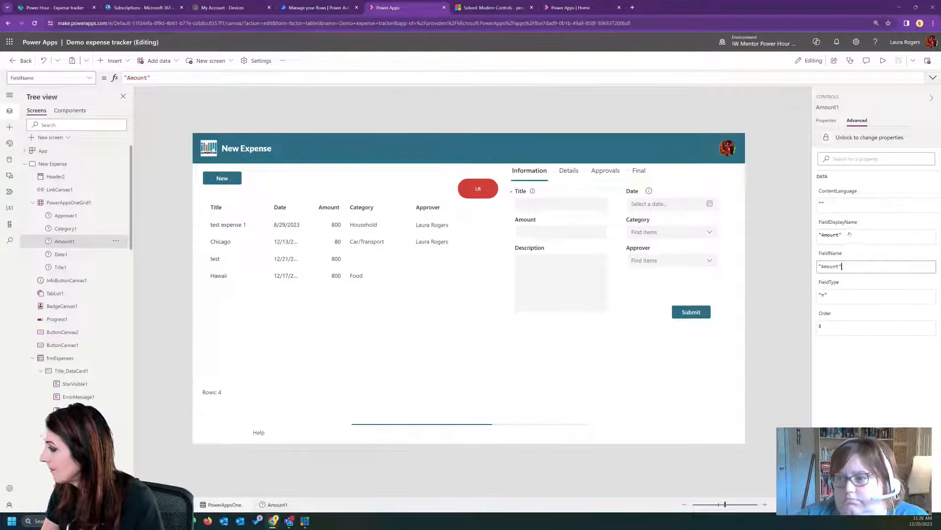
left_click(820, 234)
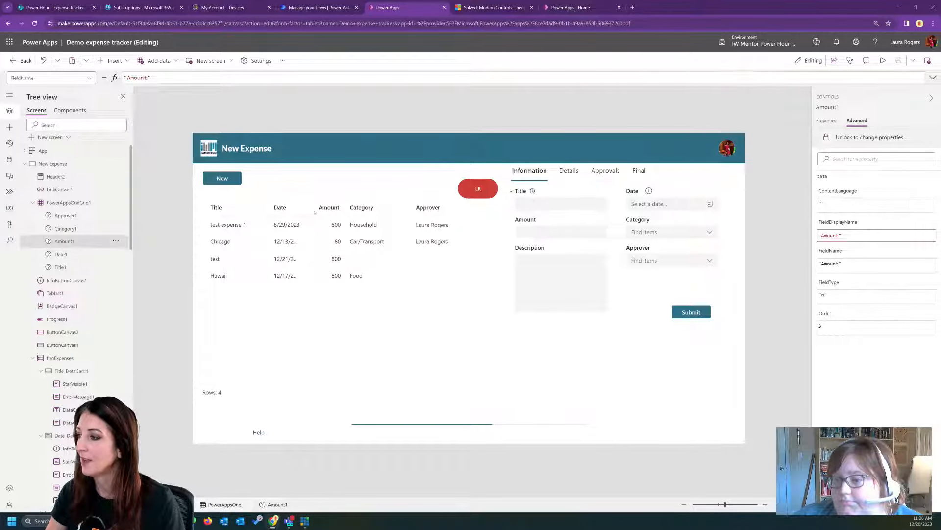
left_click(74, 203)
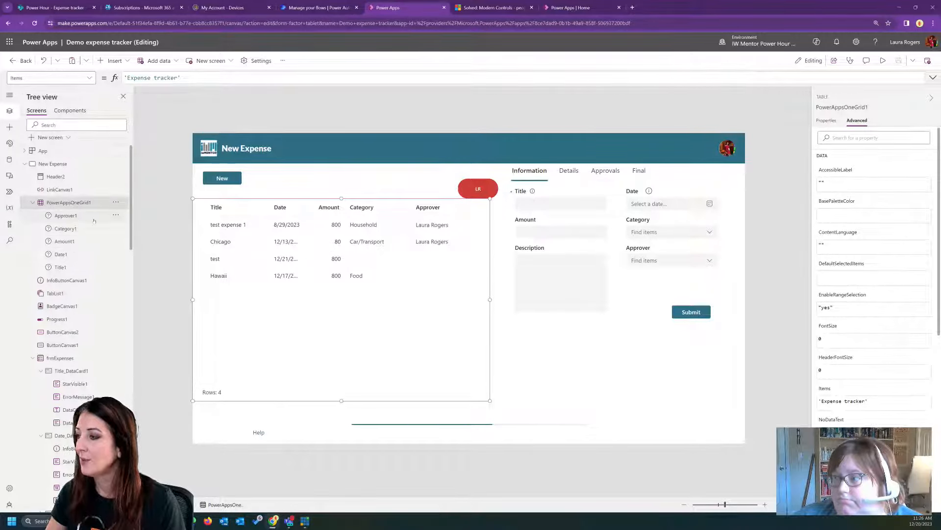
left_click(94, 220)
left_click(281, 246)
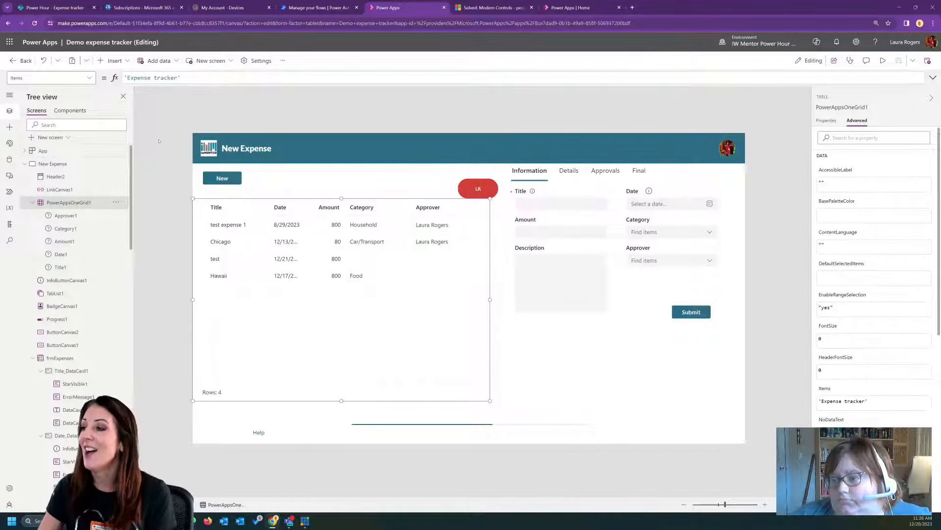
- Insert a modern Spinner on the New Expense screen below the Submit button and set its appearance to Inverted
left_click(9, 127)
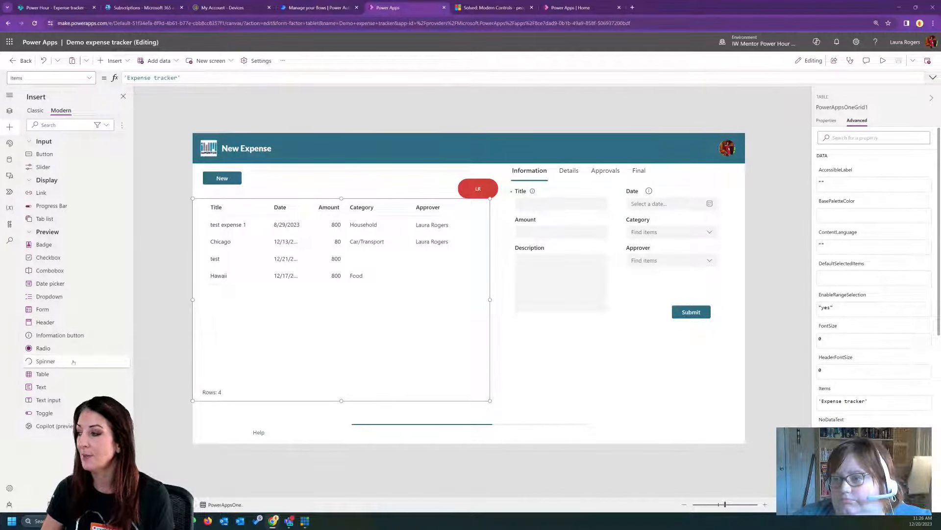
left_click_drag(73, 362, 633, 381)
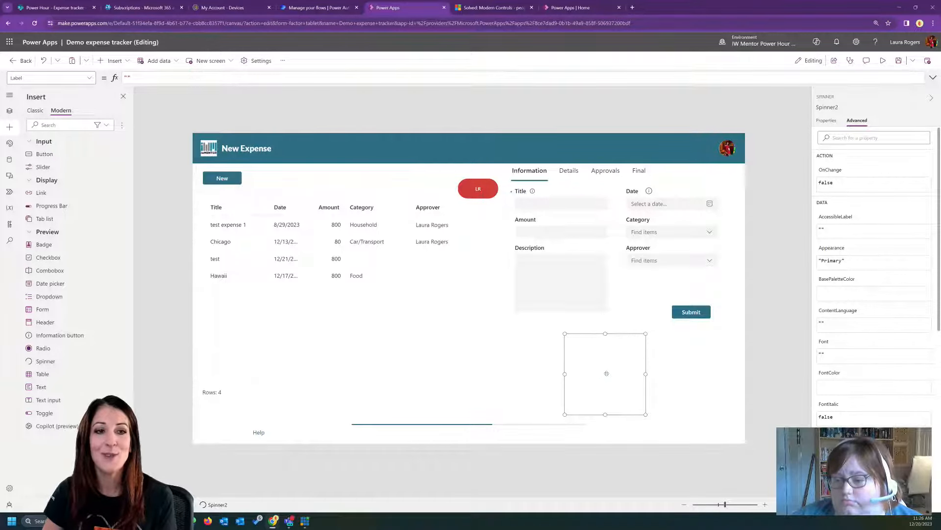
left_click(828, 120)
left_click(921, 150)
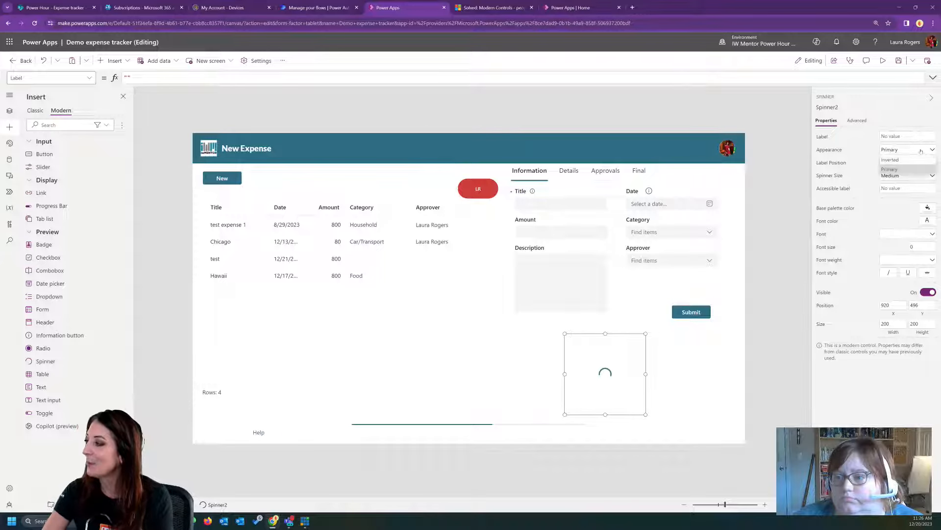
left_click(914, 160)
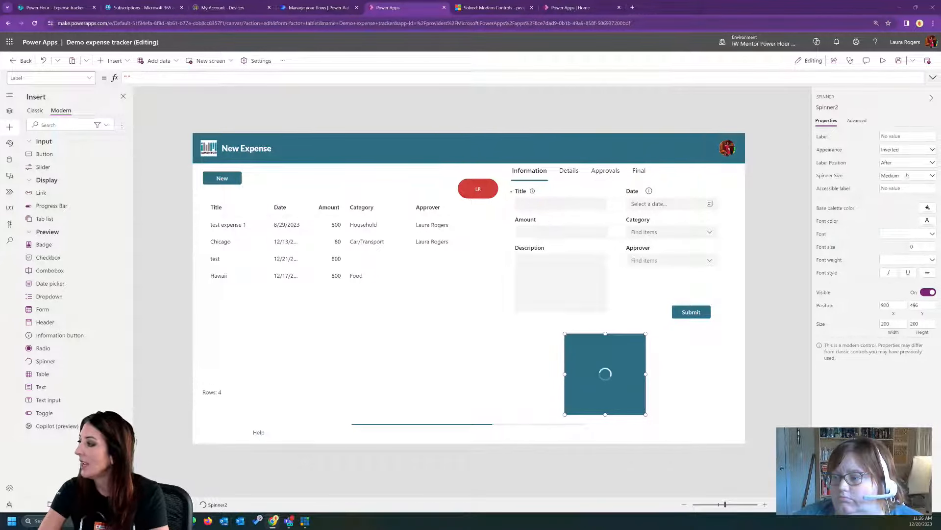
- Choose After as the spinner's label position and set its accessible label to "Spinning"
left_click(909, 163)
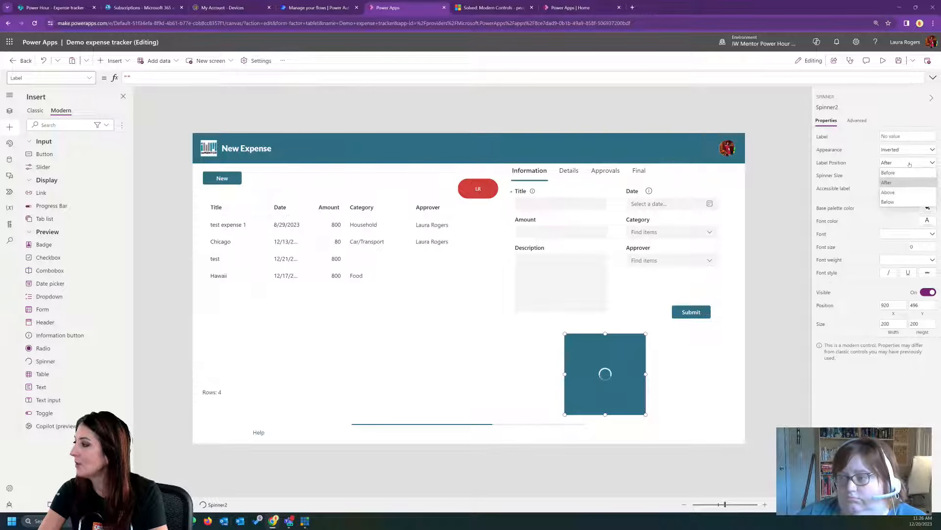
left_click(907, 182)
left_click(903, 188)
type("Spinning")
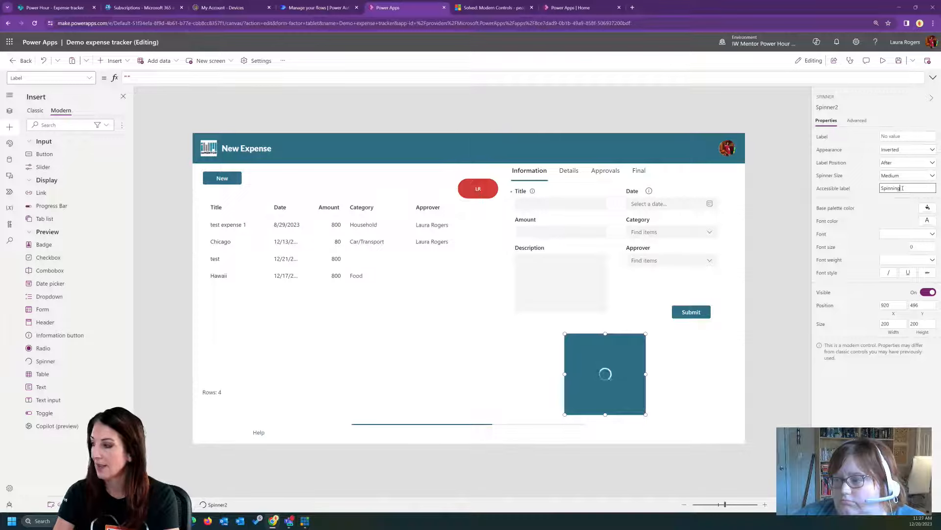
key("Tab")
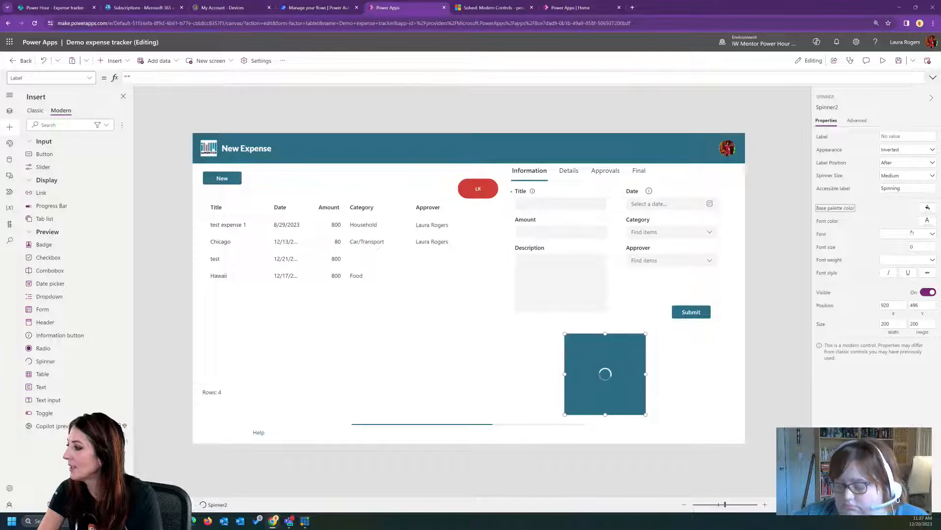
- Set the spinner's label text to "Spinning"
left_click(912, 136)
type("Spinning")
left_click(832, 153)
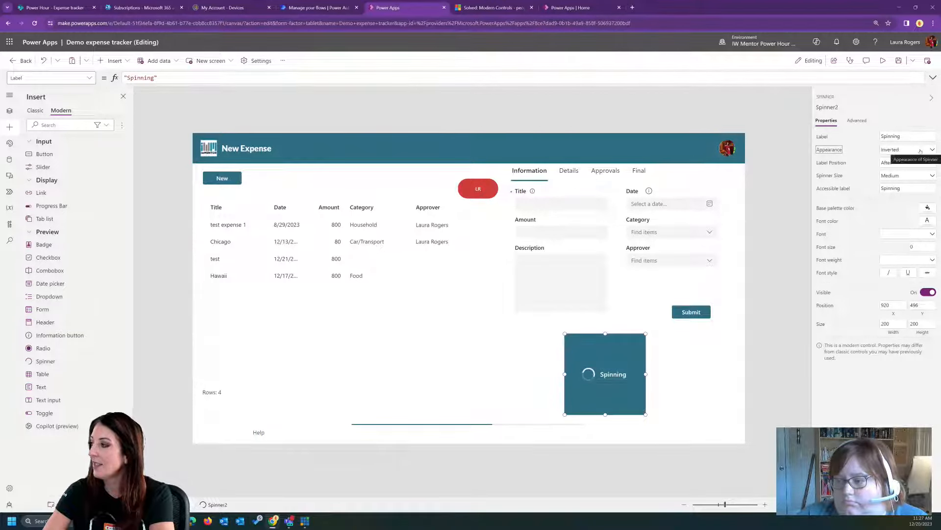
- Try the spinner's label position as Before and Above, and set it to Below
left_click(910, 162)
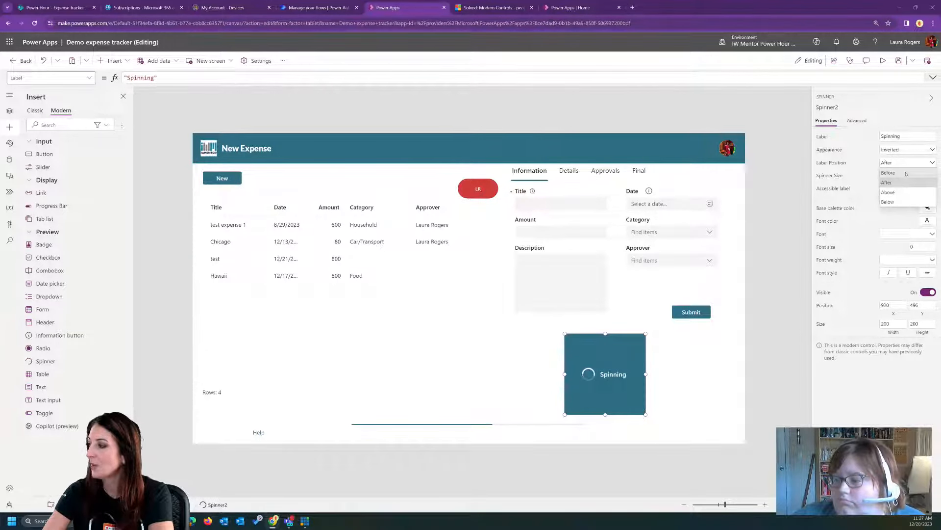
left_click(906, 173)
left_click(907, 163)
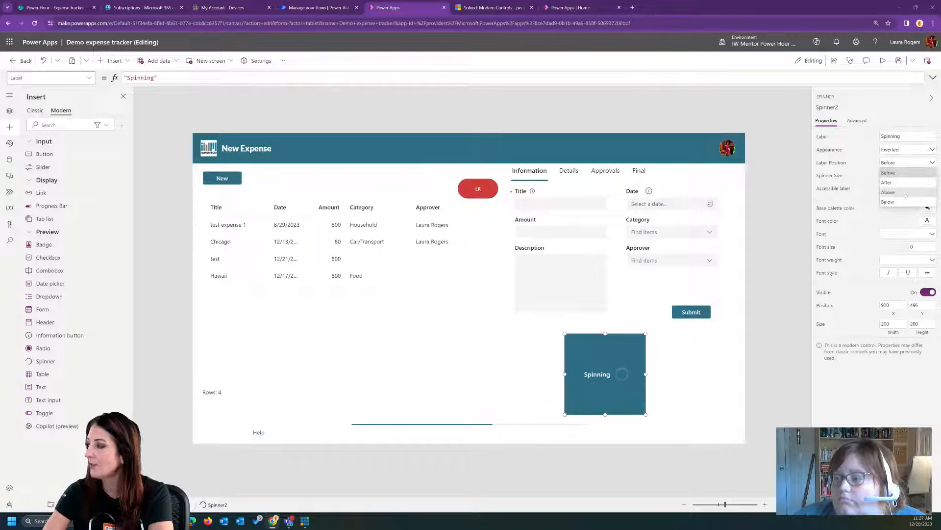
left_click(906, 193)
left_click(907, 164)
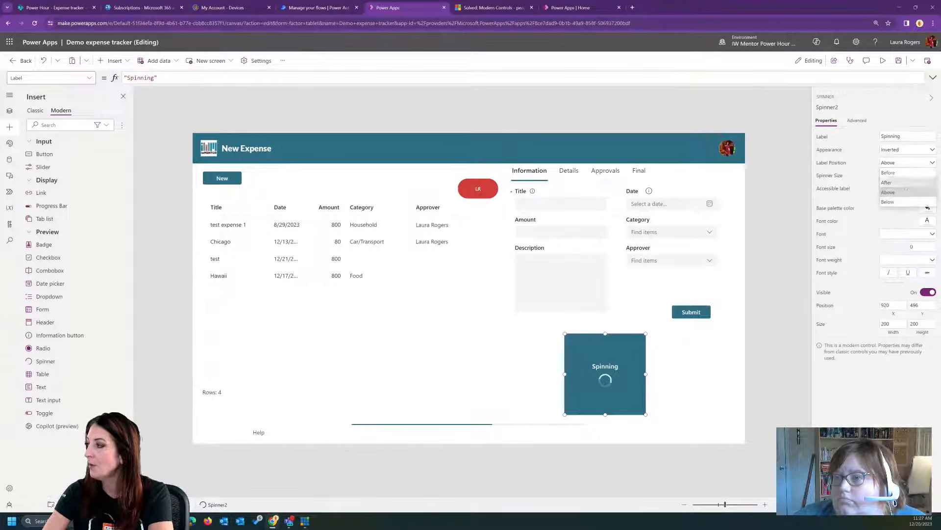
left_click(907, 202)
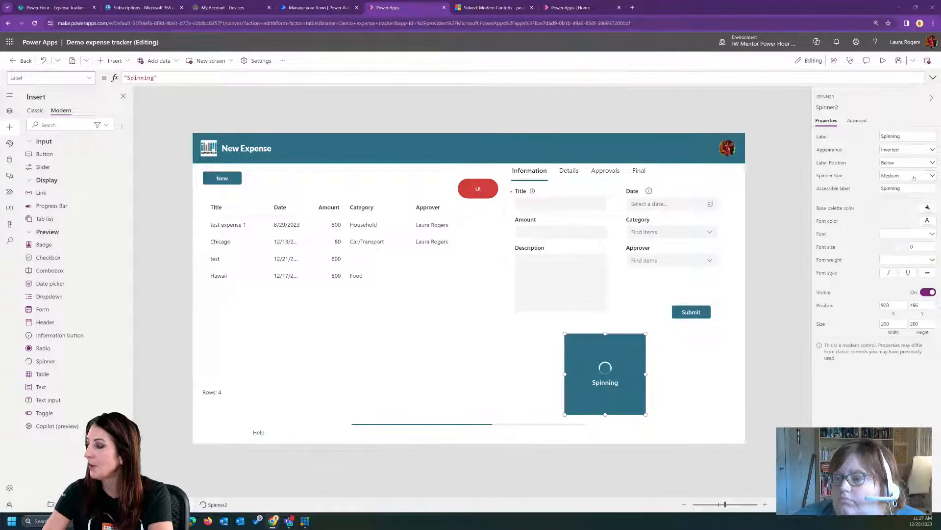
- Set the spinner size to Huge and enlarge the spinner control to about 265 by 226
left_click(913, 177)
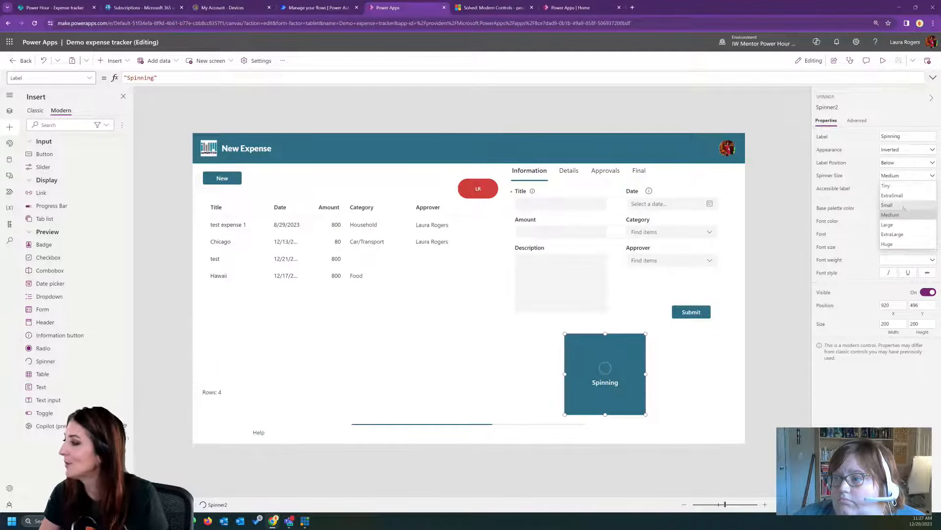
left_click(908, 244)
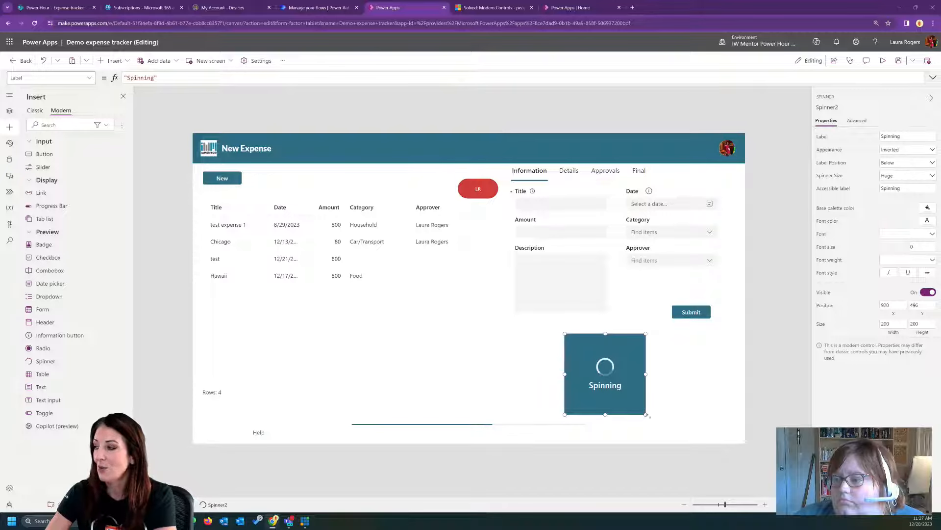
left_click_drag(646, 414, 673, 425)
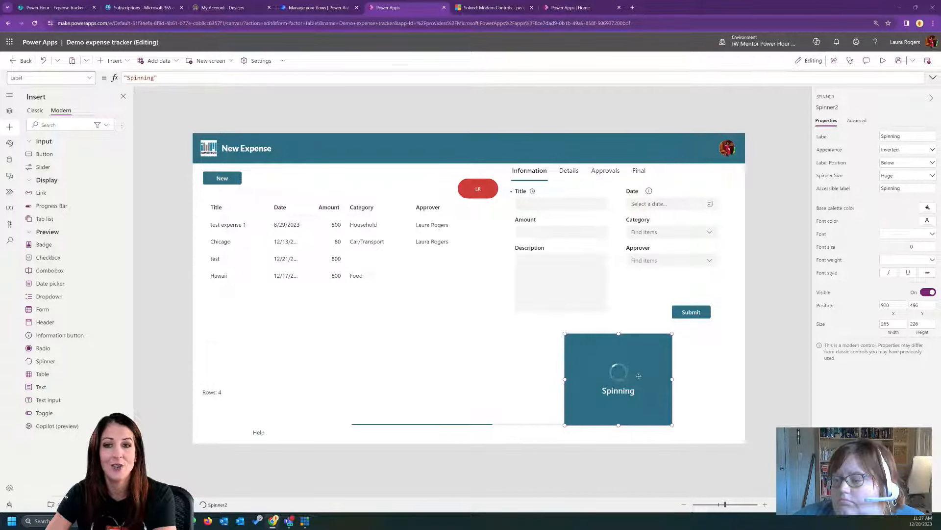
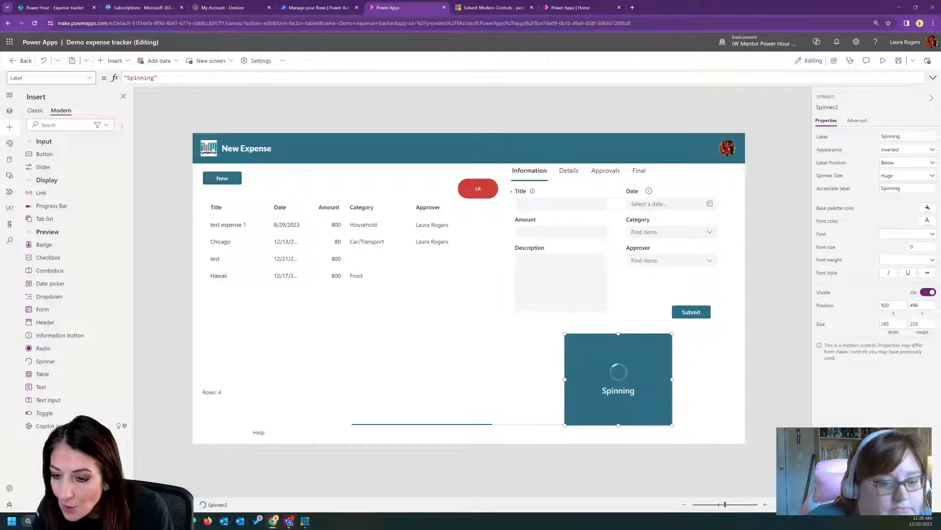
- Examine the expense table's basic and advanced properties, such as NoDataText, ReflowBehavior, ShowAvatar, ShowColumnHeaders and ShowFooter
left_click(403, 319)
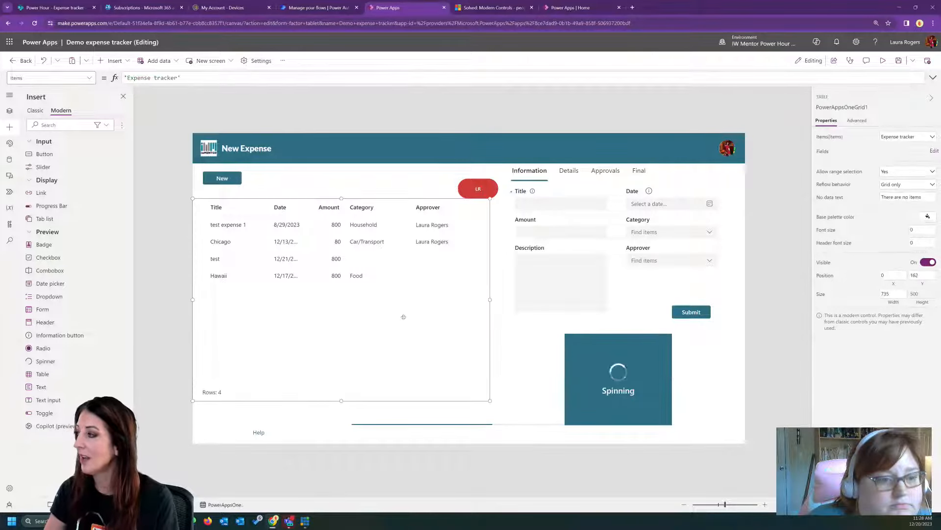
left_click(859, 121)
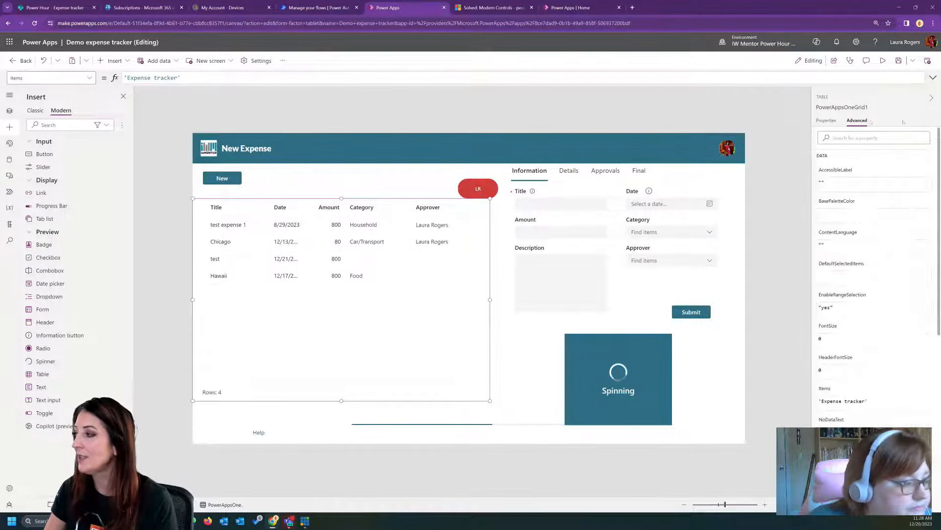
left_click(828, 120)
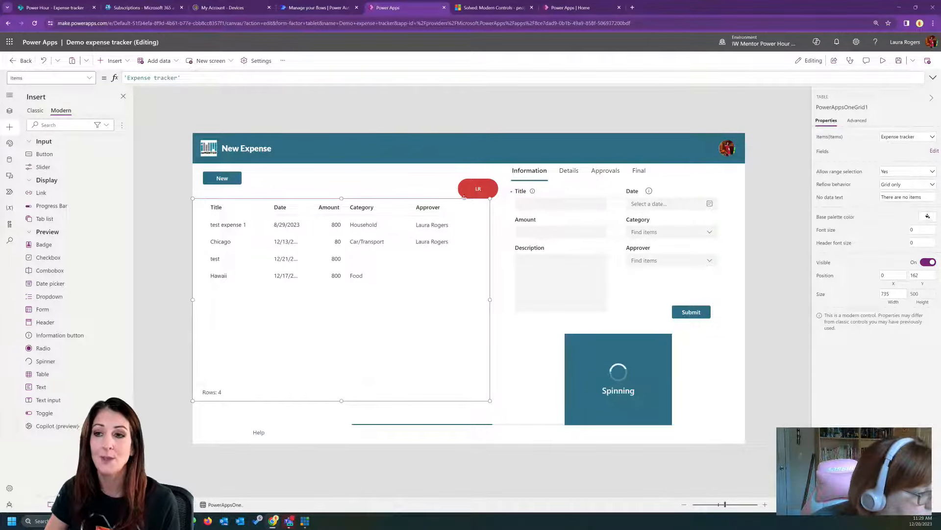
left_click(569, 232)
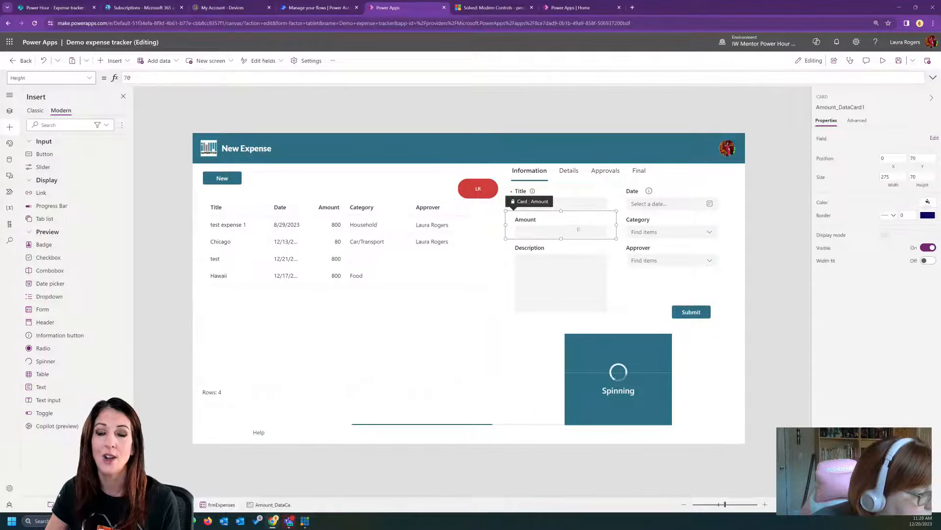
left_click(369, 267)
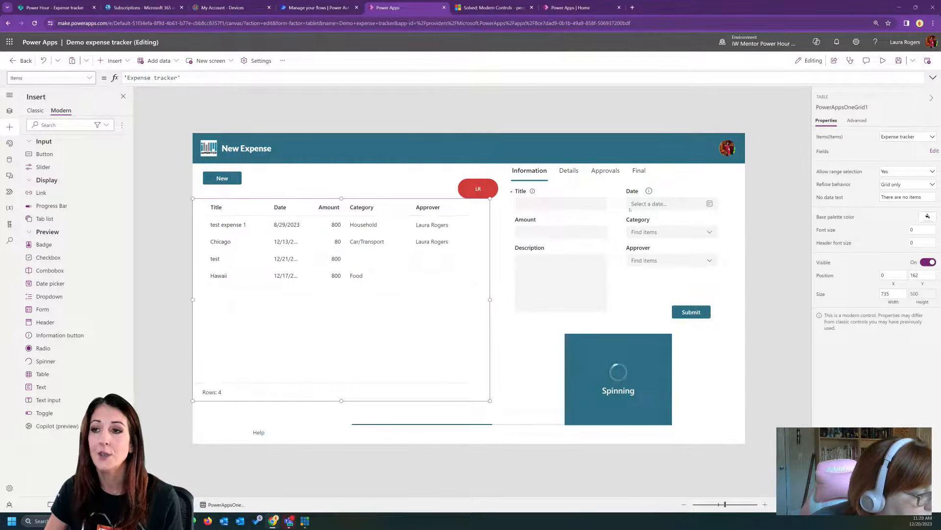
left_click(857, 121)
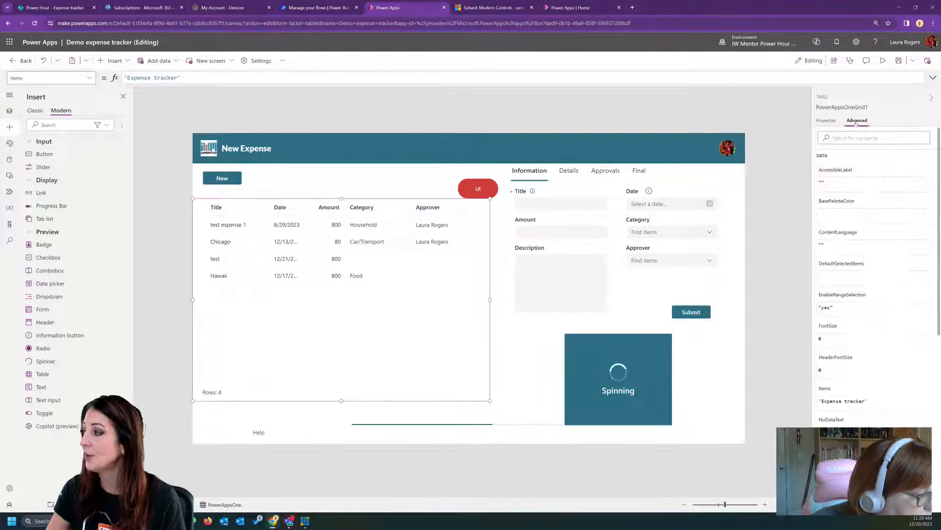
scroll(860, 253, "down", 3)
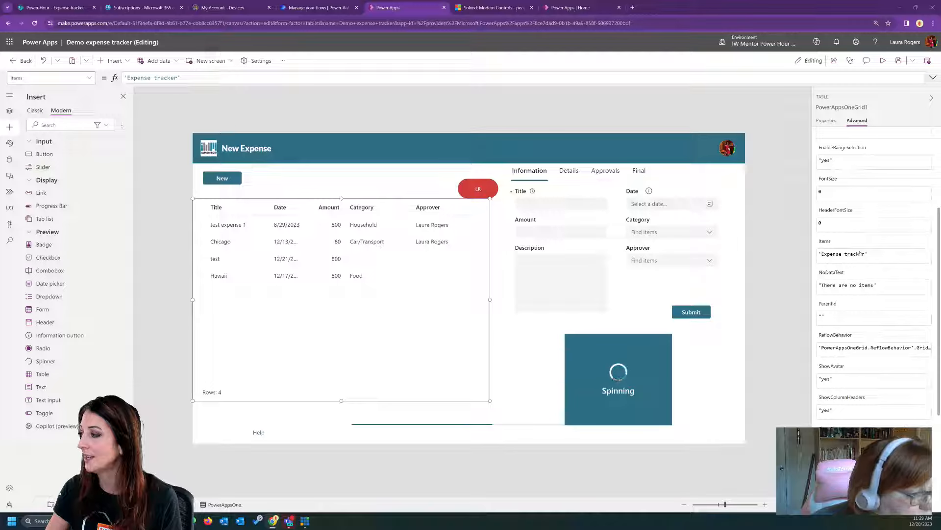
scroll(868, 251, "down", 2)
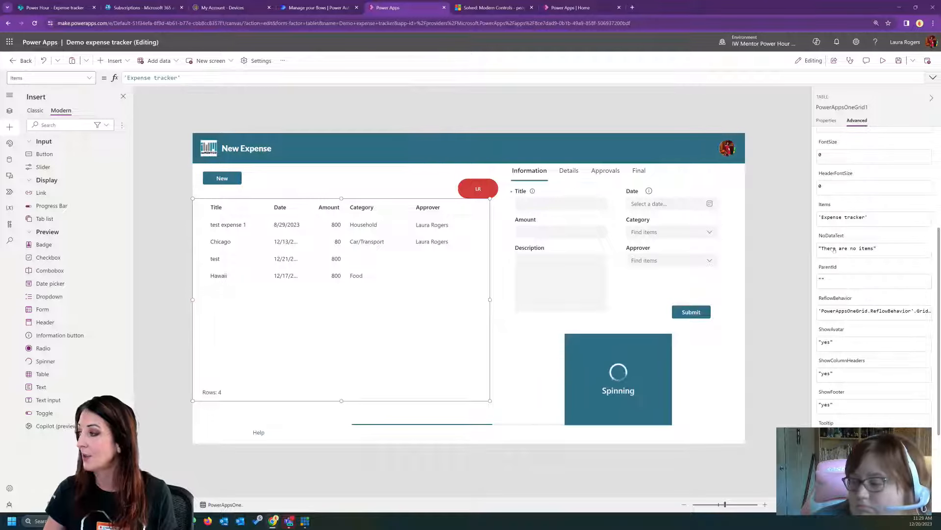
left_click(874, 248)
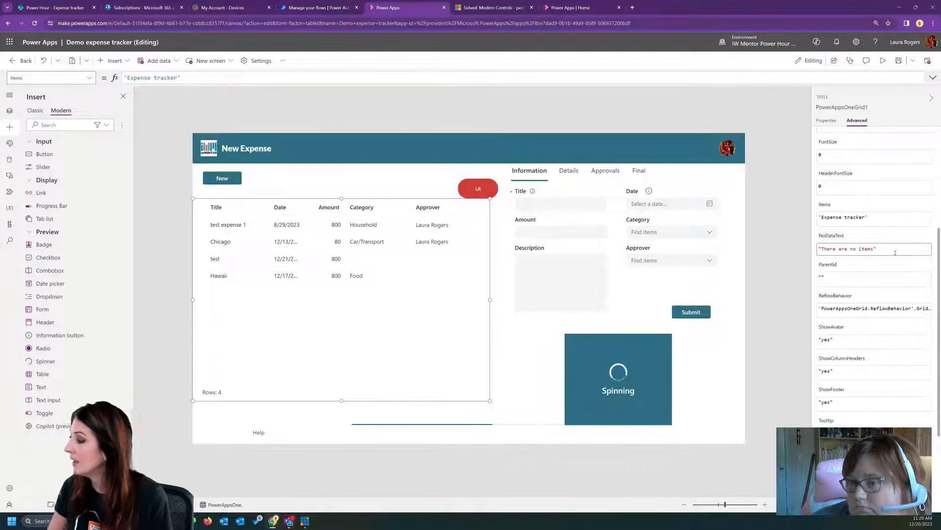
left_click(856, 341)
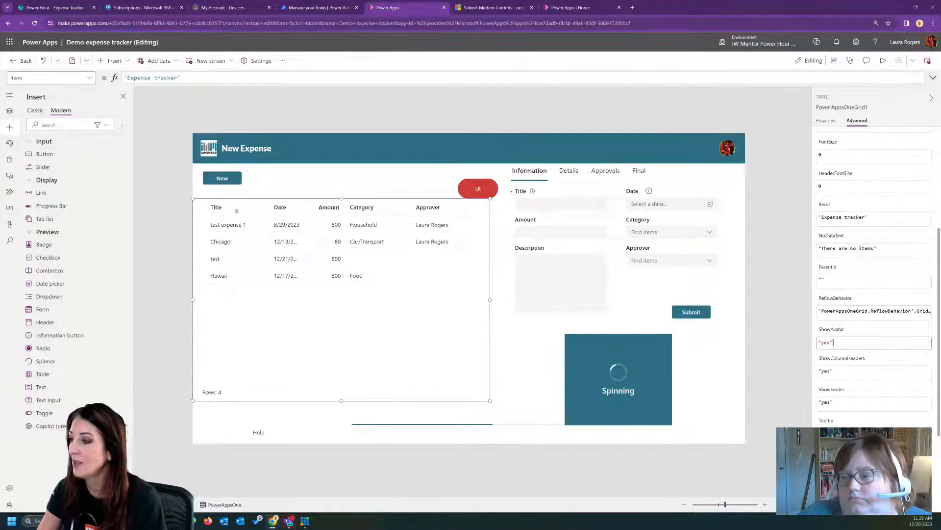
scroll(901, 380, "down", 3)
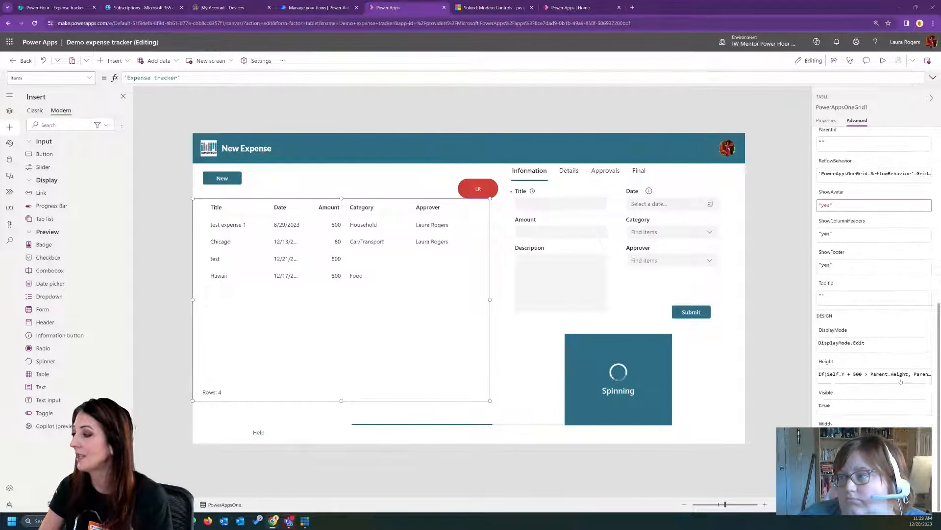
scroll(900, 381, "up", 5)
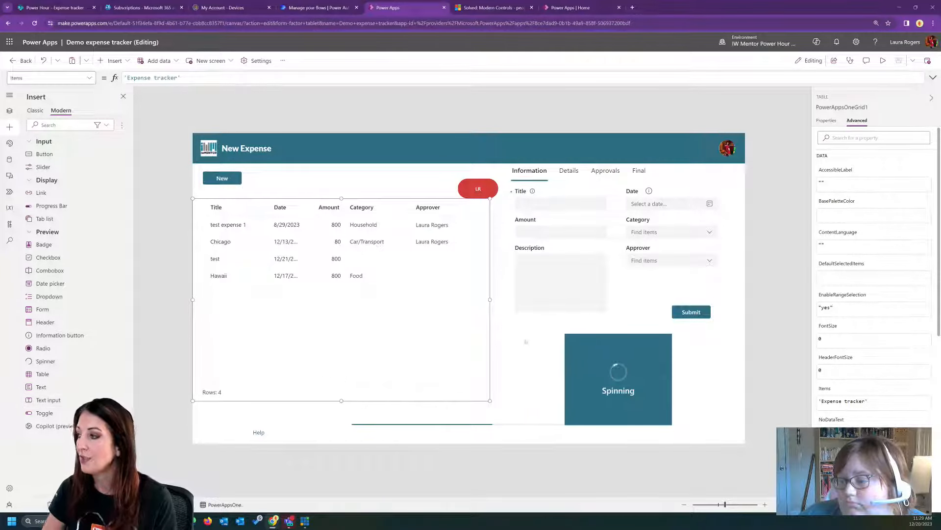
- Open the Comparison screen in preview and compare the Title fields of the modern and classic forms
left_click(561, 177)
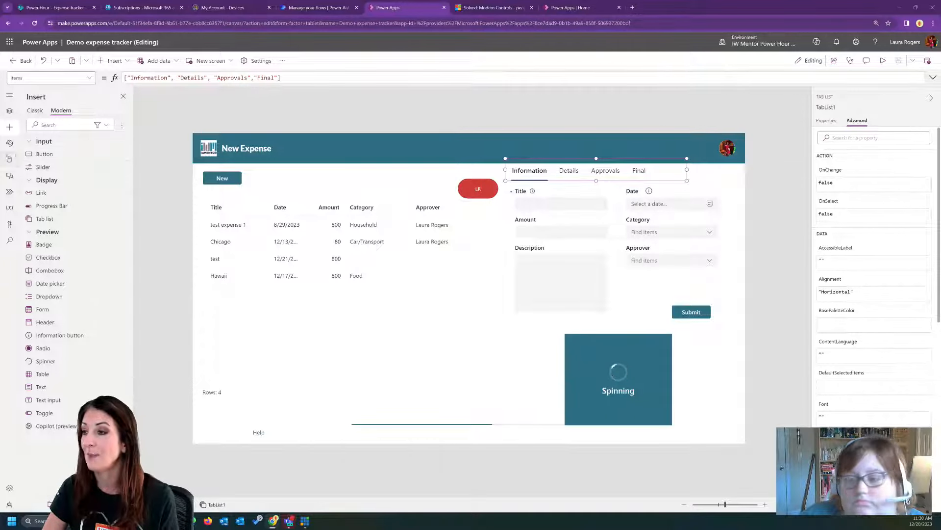
left_click(9, 160)
left_click(9, 111)
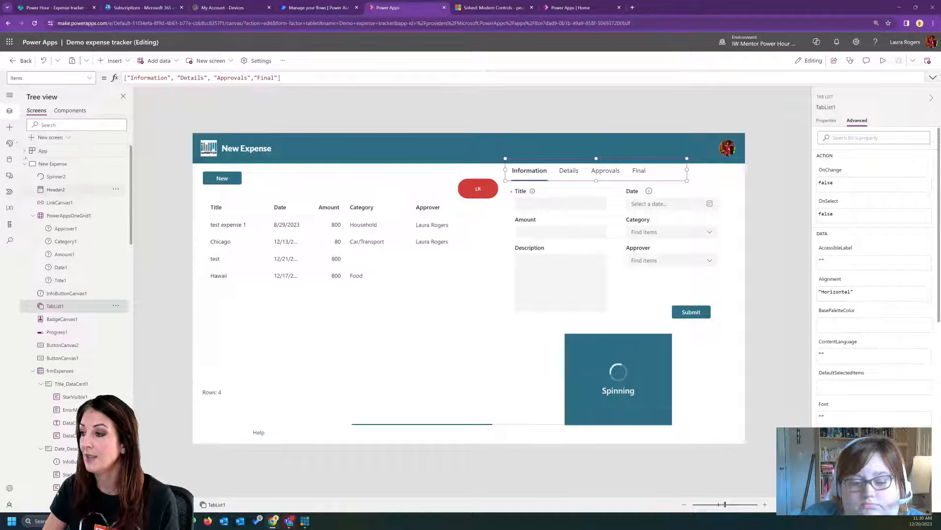
left_click(47, 177)
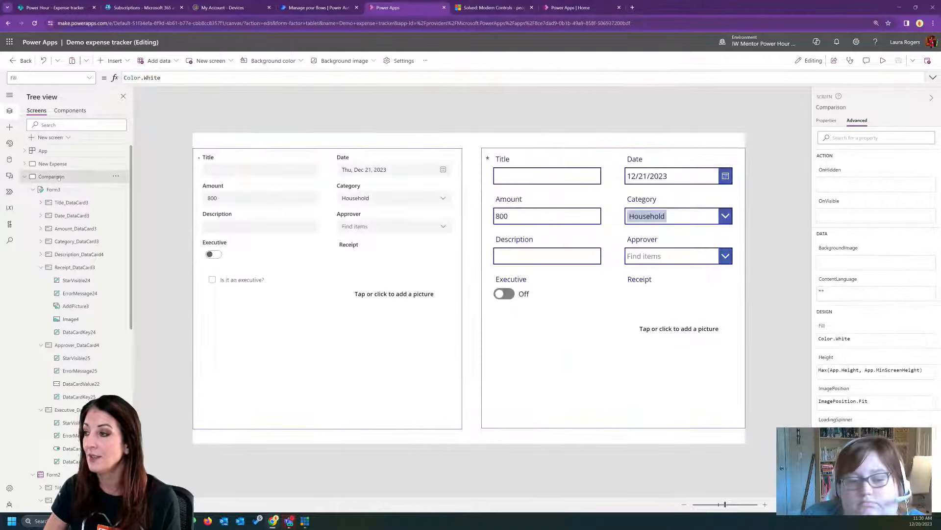
left_click(883, 60)
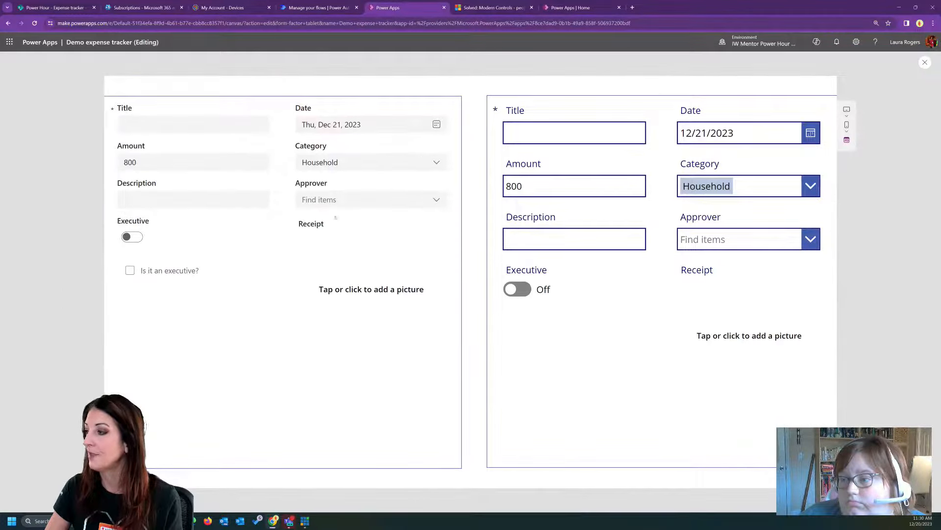
left_click(191, 126)
left_click(616, 132)
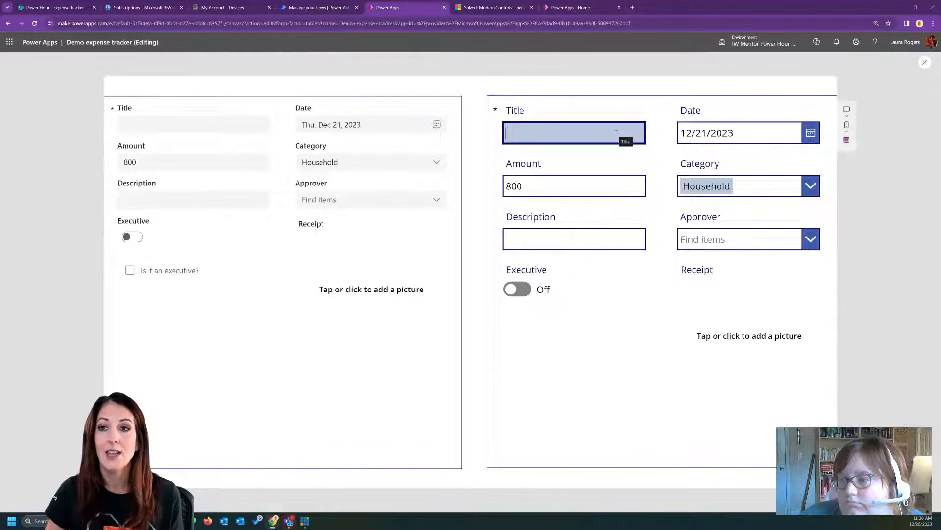
- Set the Date to December 27, 2023 in both the modern and the classic form
left_click(437, 125)
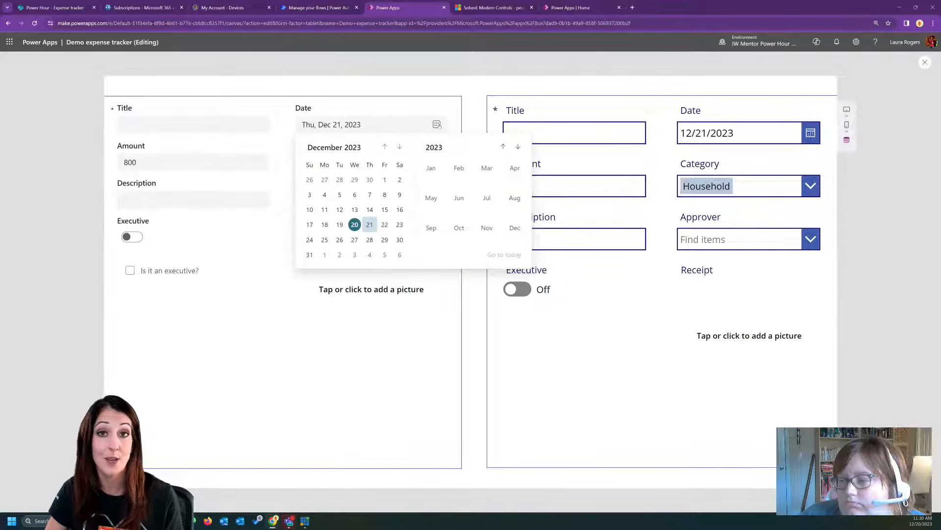
left_click(354, 240)
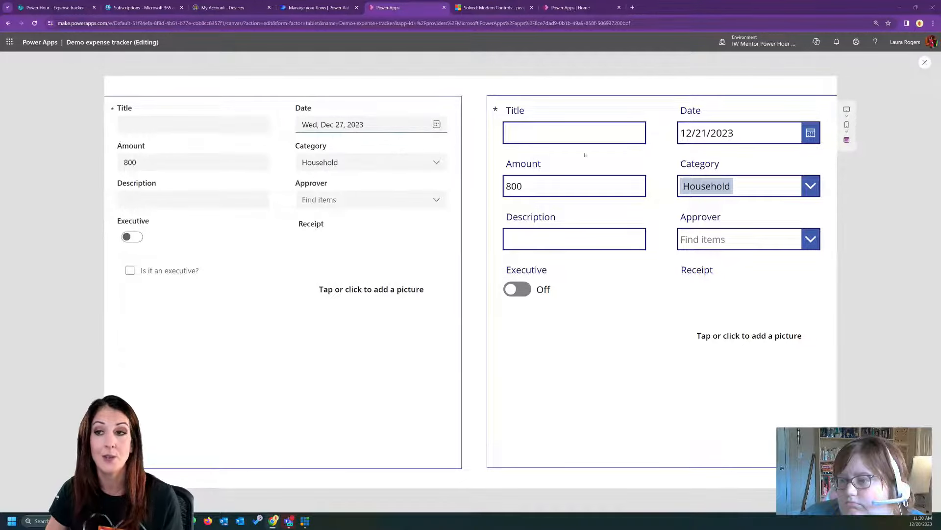
left_click(812, 134)
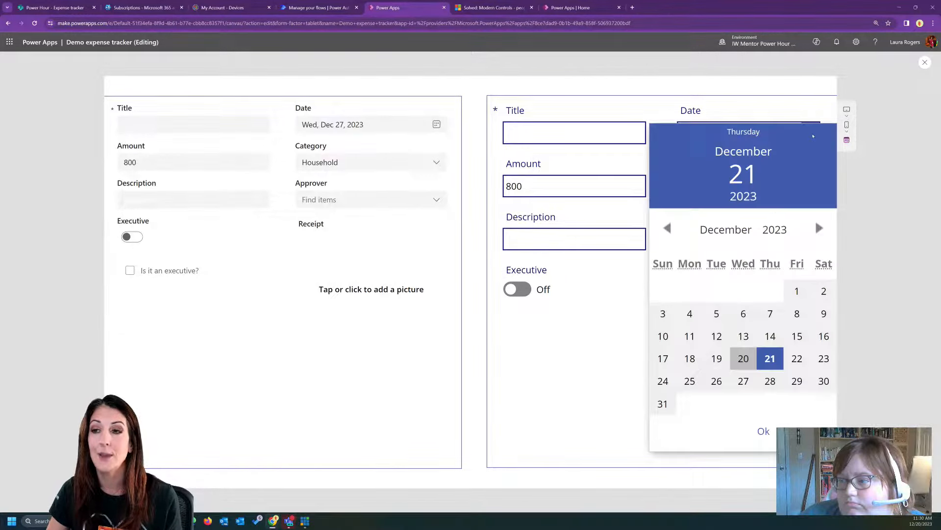
left_click(744, 381)
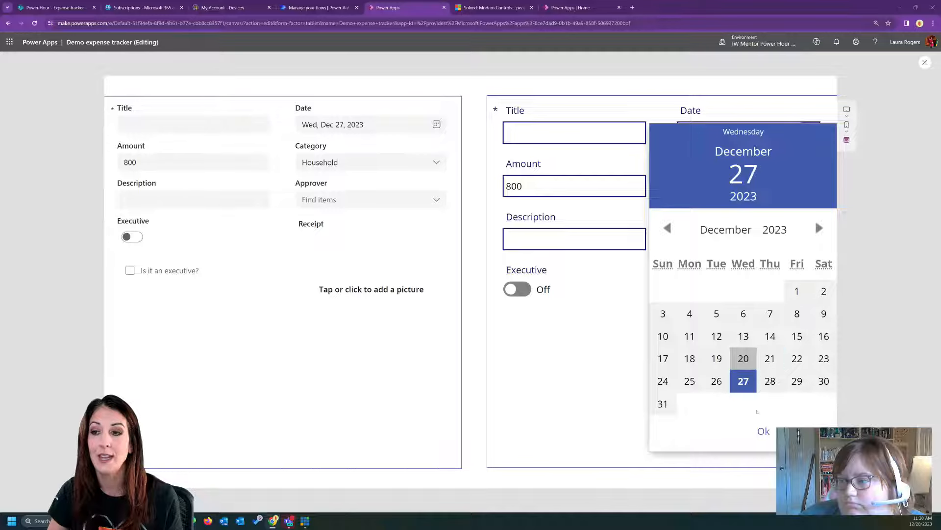
left_click(763, 431)
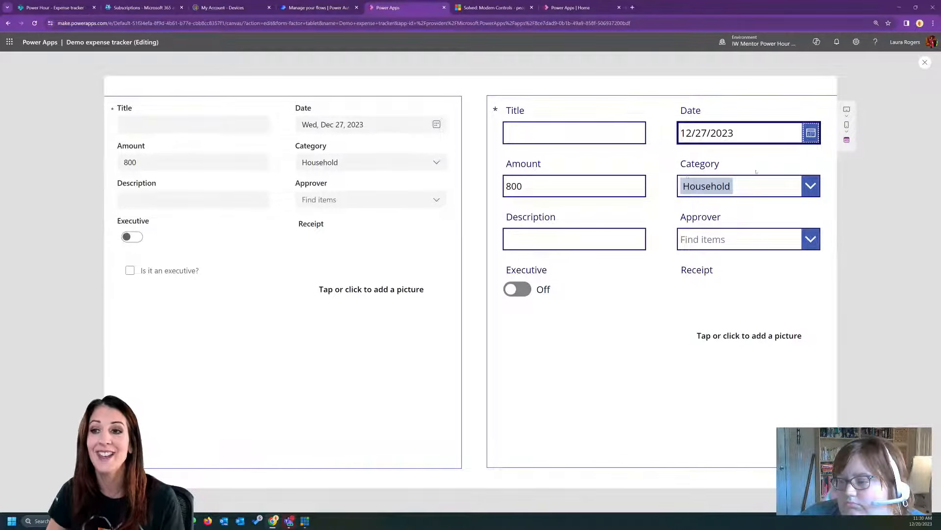
- Choose Personal as the modern form's Category and view the classic form's Category choices
left_click(441, 163)
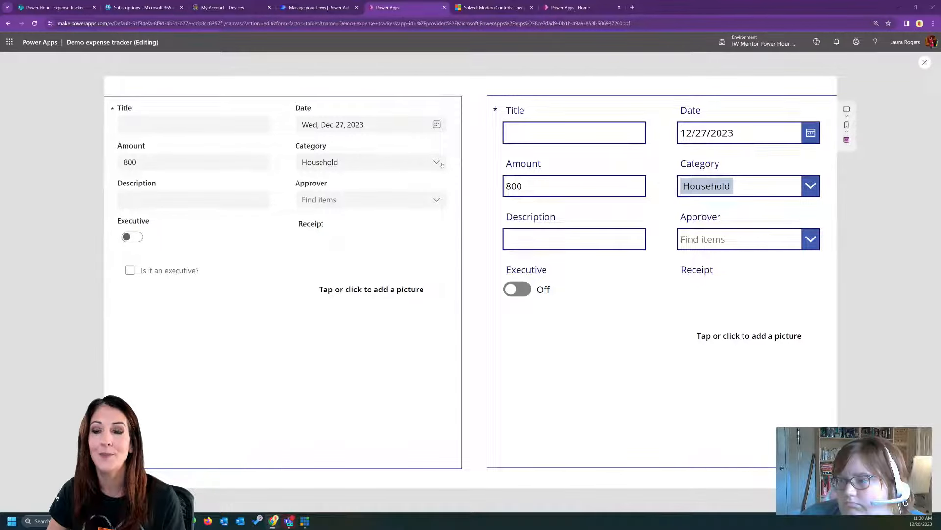
left_click(431, 182)
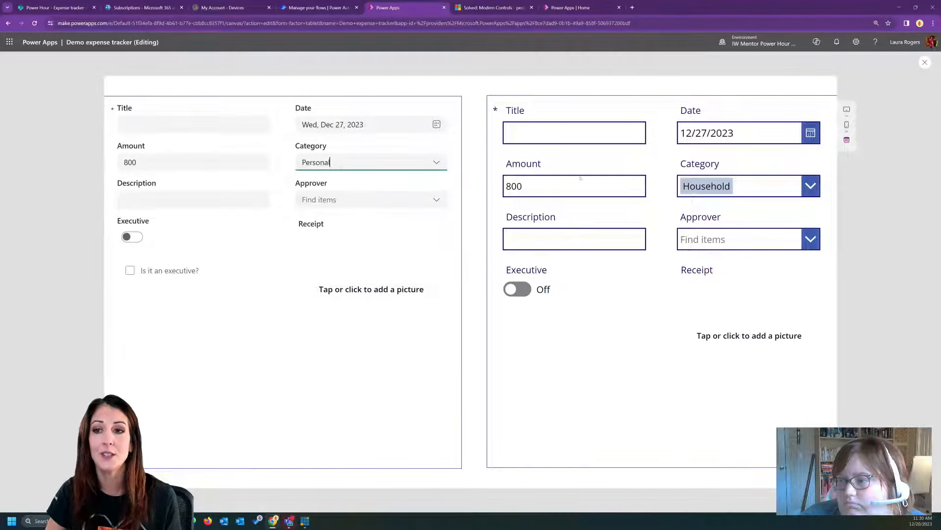
left_click(804, 187)
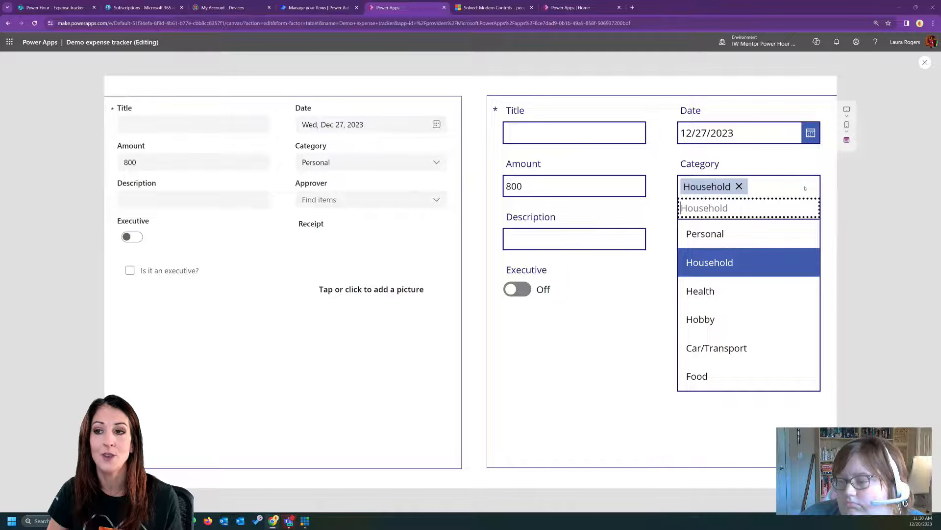
left_click(436, 182)
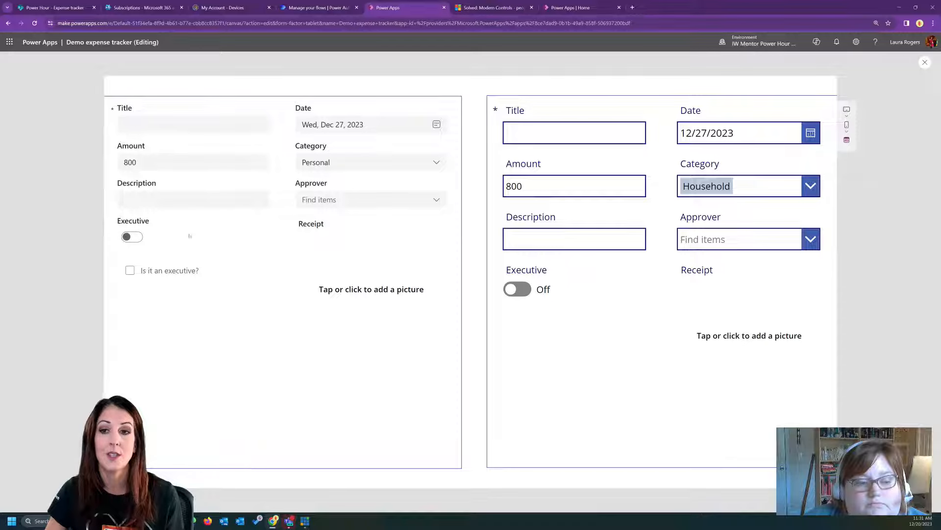
- Try the Executive toggles in both forms, leaving the modern one on, and check the "Is it an executive?" checkbox
left_click(138, 238)
left_click(139, 238)
left_click(524, 289)
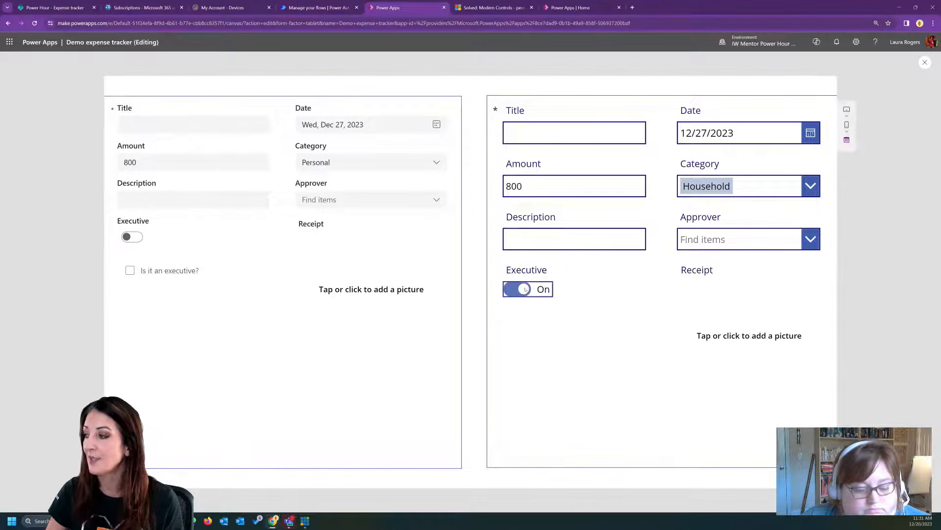
left_click(513, 290)
left_click(138, 238)
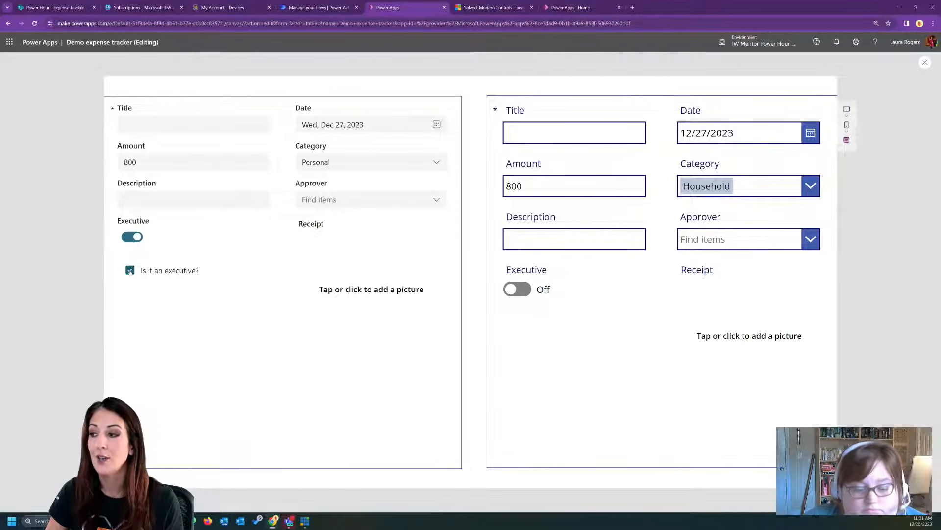
left_click(131, 271)
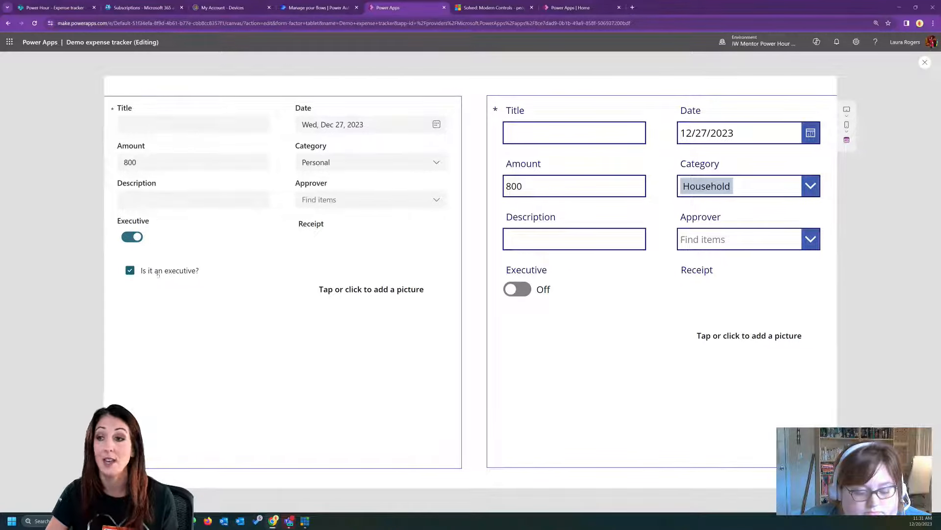
- Close the preview and examine the "Is it an executive?" checkbox's properties, trying its Checked setting off and on
left_click(925, 63)
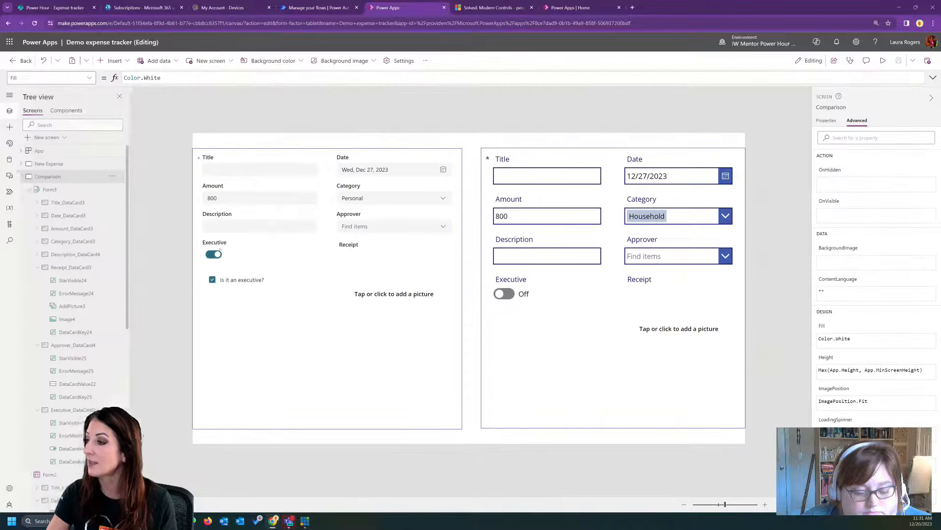
left_click(233, 280)
left_click(234, 280)
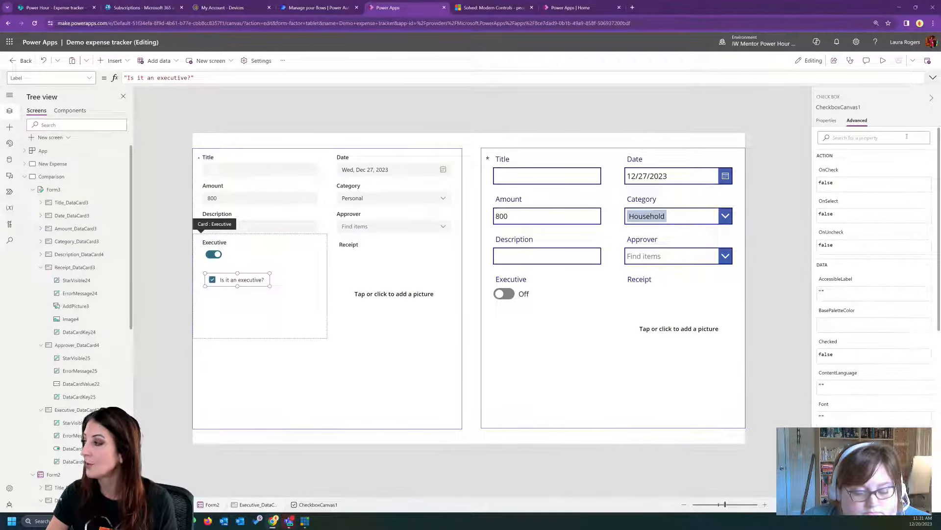
left_click(819, 121)
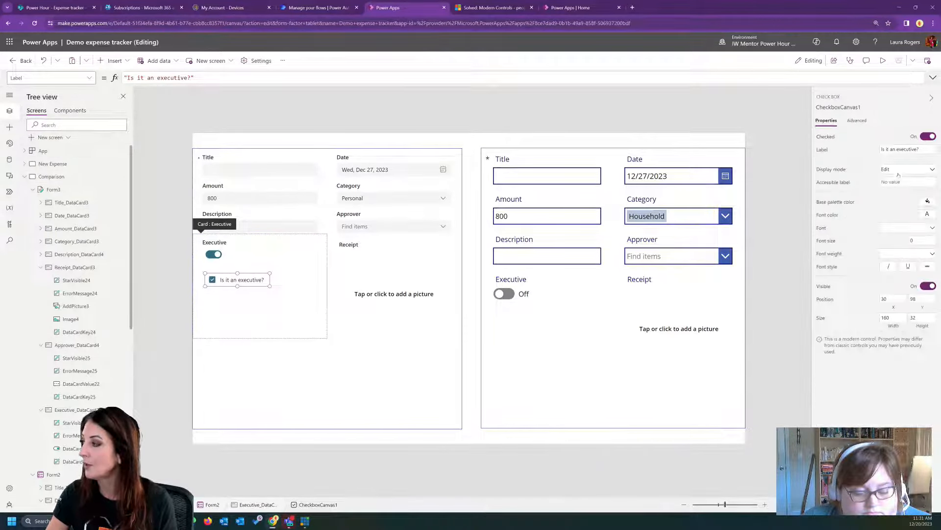
left_click(929, 136)
left_click(928, 136)
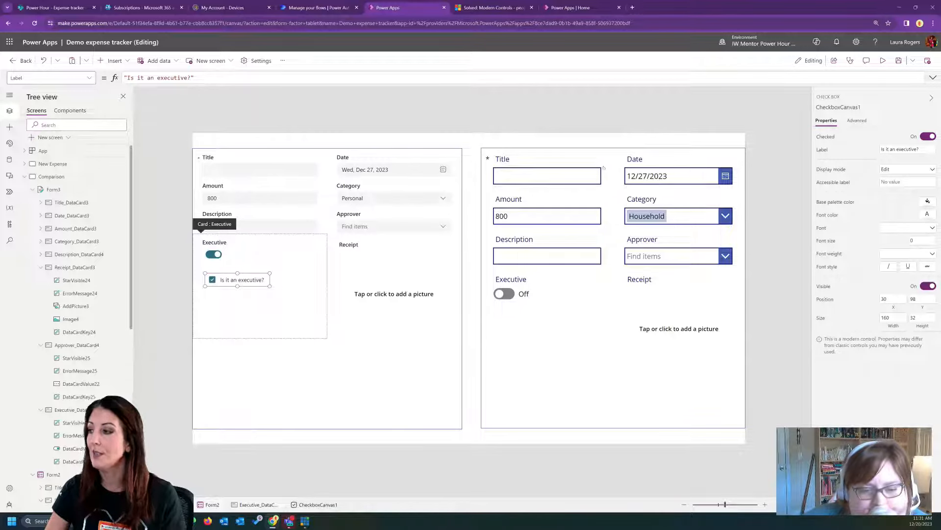
- Delete the toggle control from the modern form's Executive card, keeping the checkbox
left_click(211, 255)
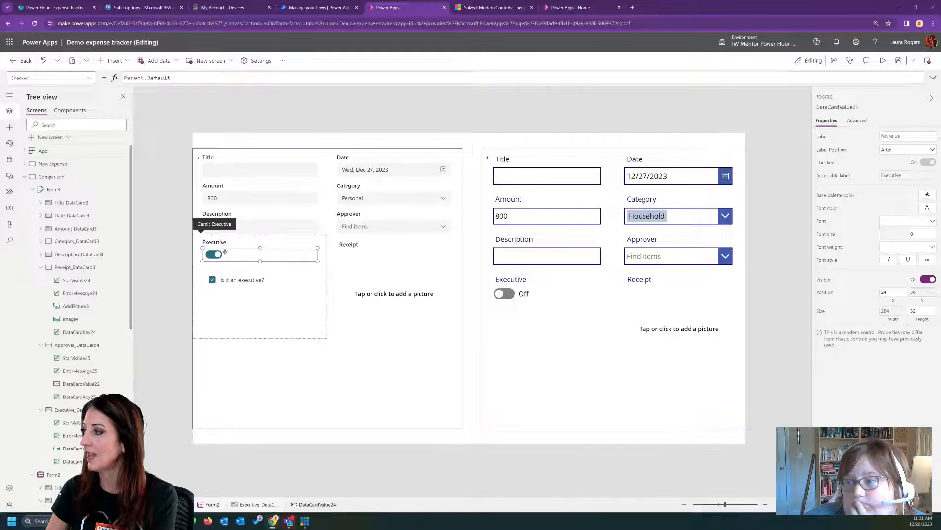
left_click(214, 254)
key("Delete")
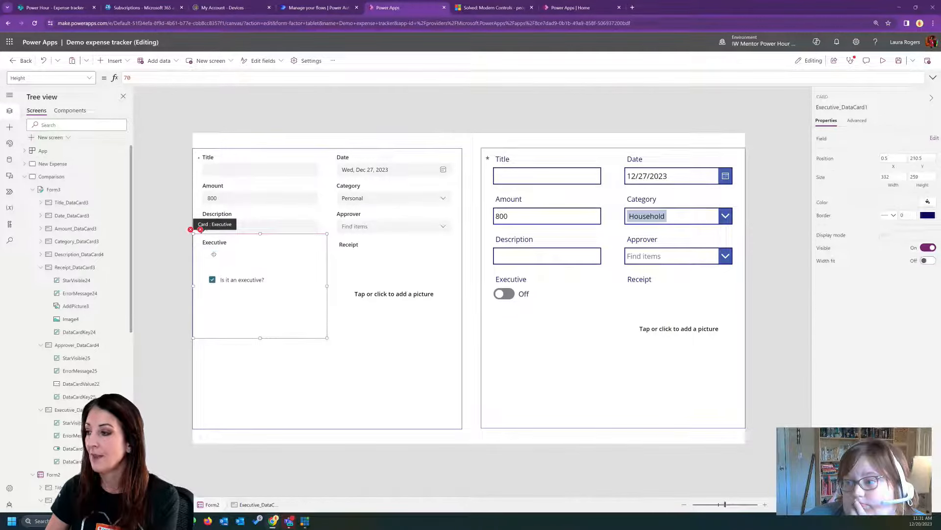
- Set the Y formula of the Executive card's error message to CheckboxCanvas1.Y + CheckboxCanvas1.Height
left_click(217, 279)
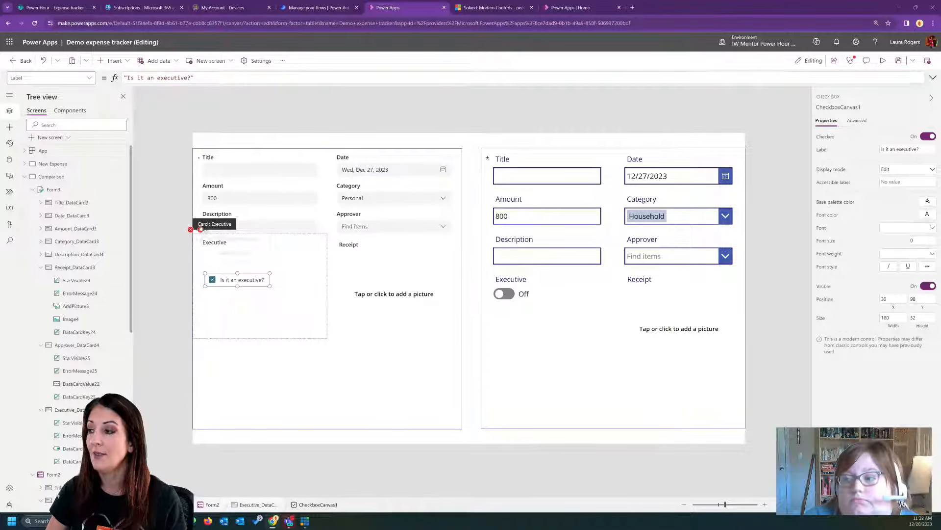
left_click(210, 241)
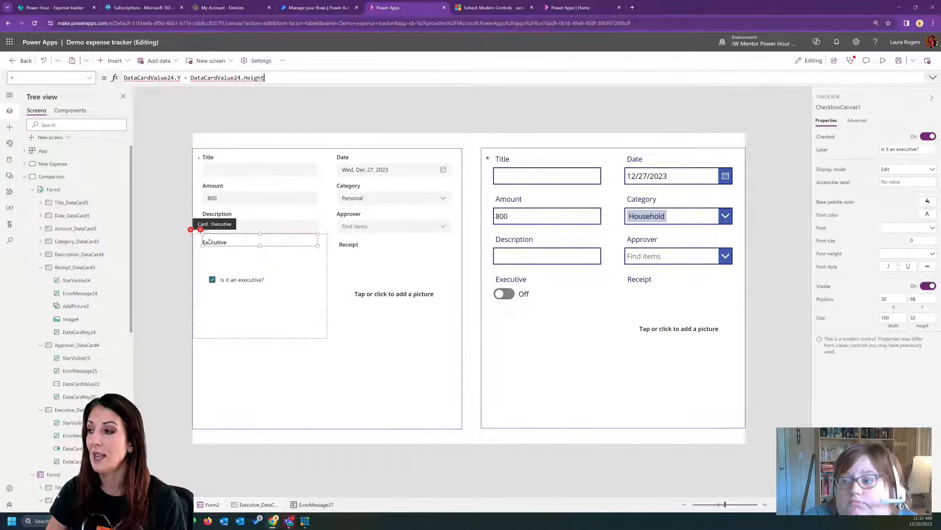
left_click(225, 282)
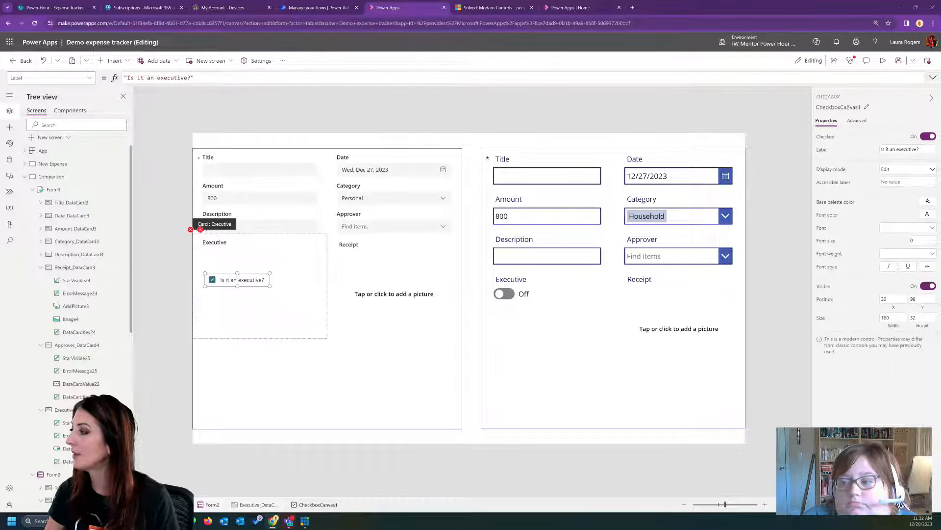
left_click(840, 107)
key("ctrl+c")
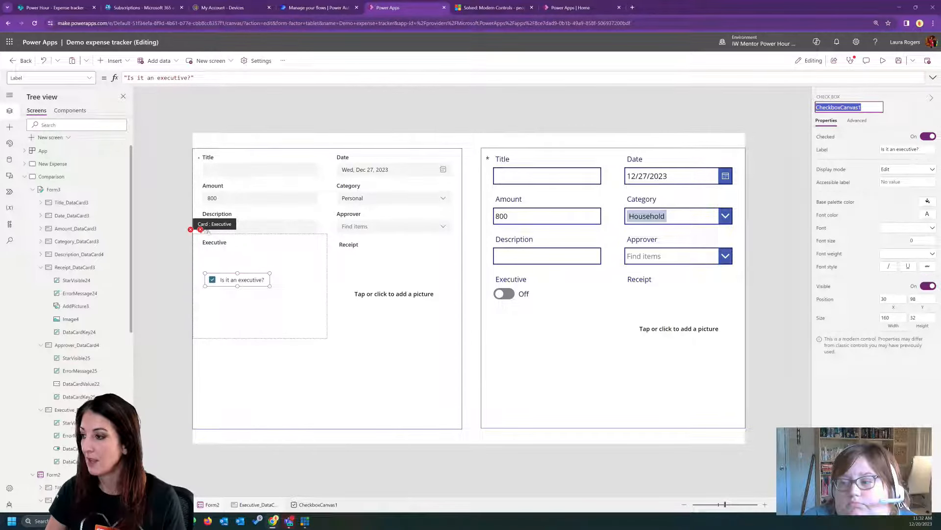
left_click(200, 229)
left_click(217, 241)
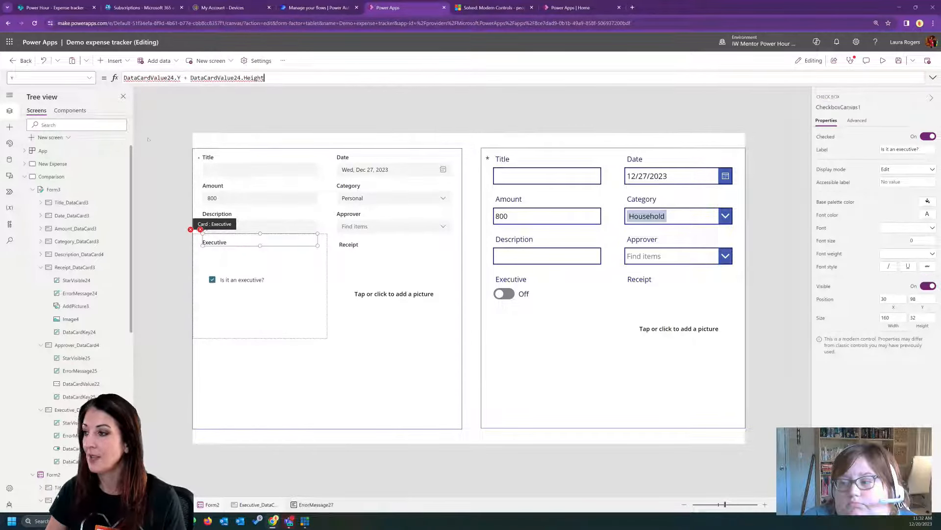
double_click(143, 78)
key("ctrl+v")
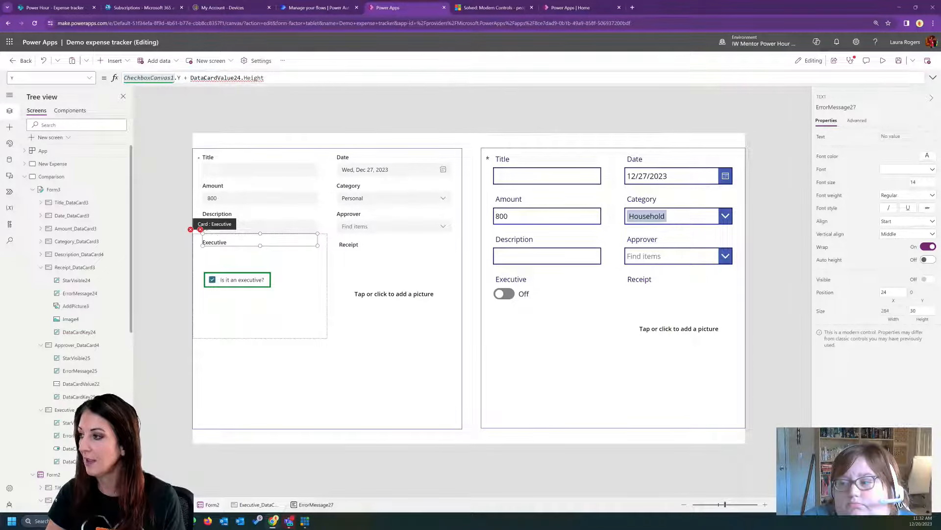
double_click(216, 78)
key("ctrl+v")
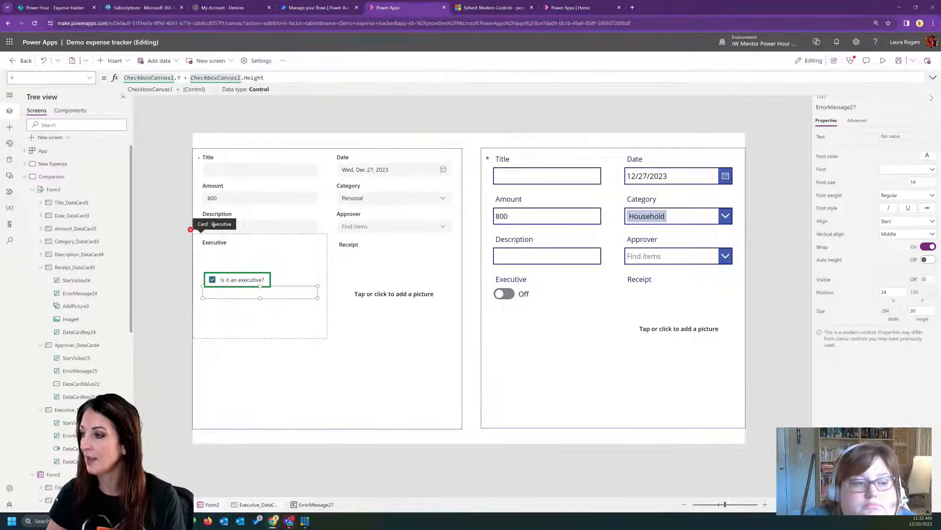
- Set the modern form's Executive card Update formula to CheckboxCanvas1.Checked, choosing Checked from the checkbox's suggested properties
left_click(191, 230)
left_click(197, 238)
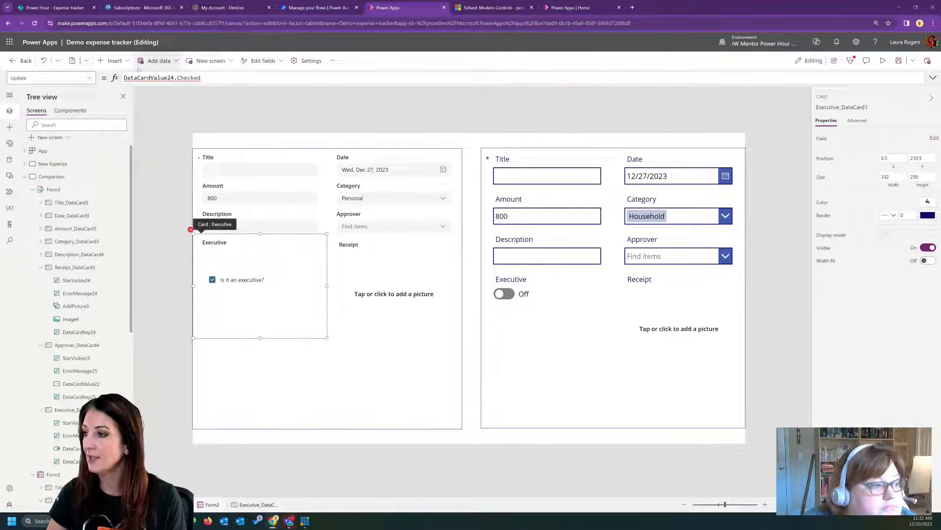
double_click(144, 78)
key("ctrl+v")
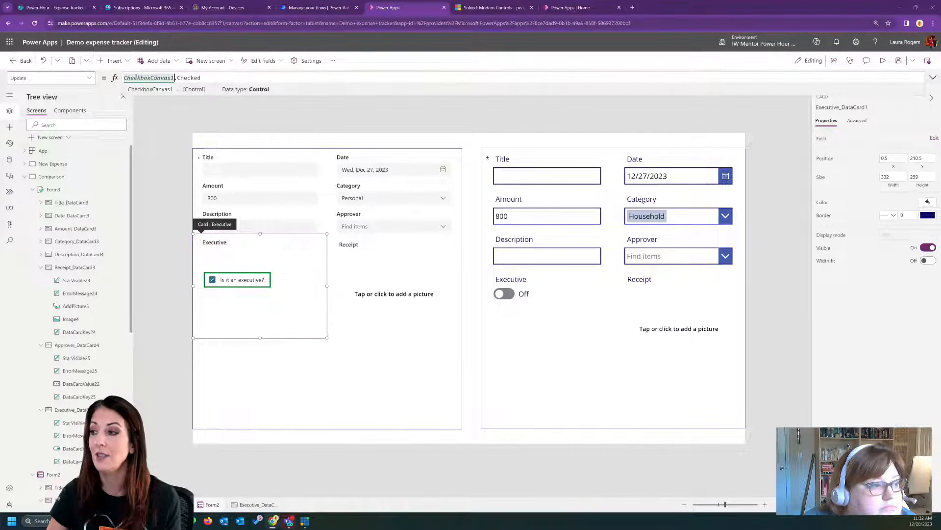
left_click(223, 76)
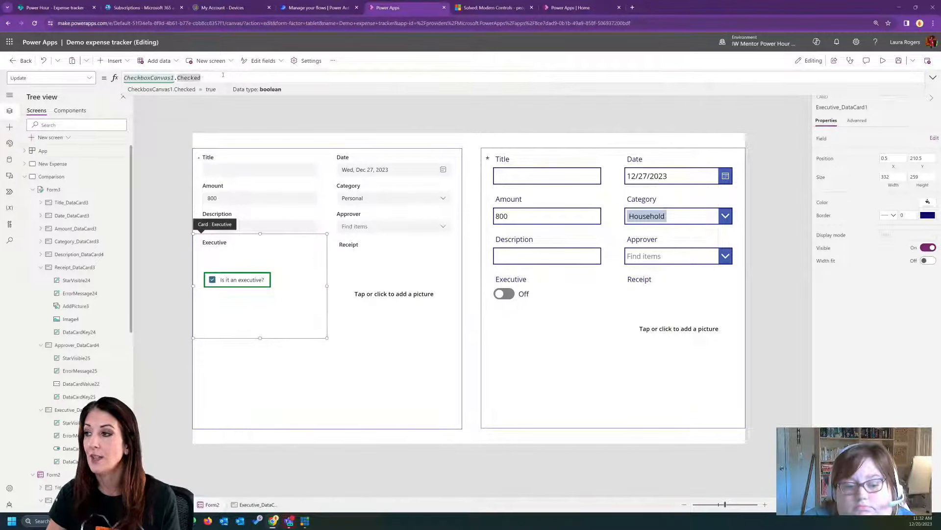
left_click_drag(219, 76, 177, 78)
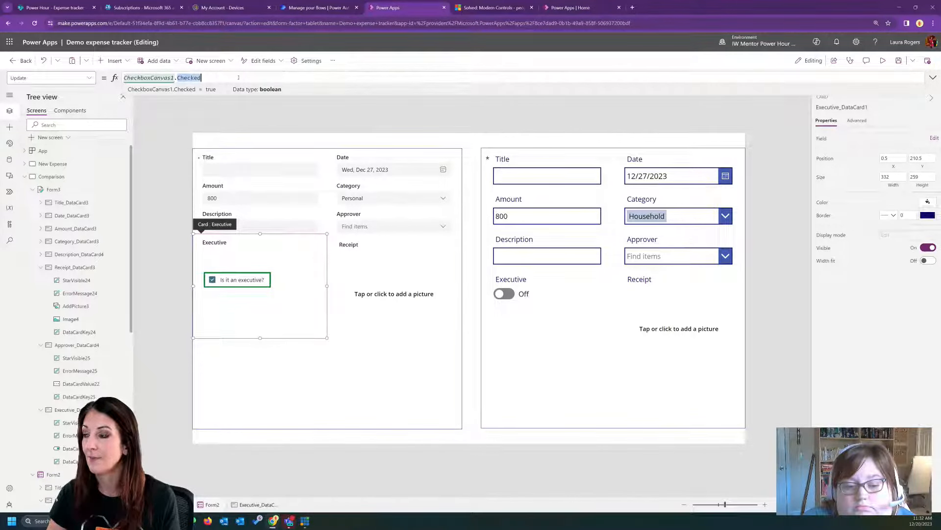
key("BackSpace")
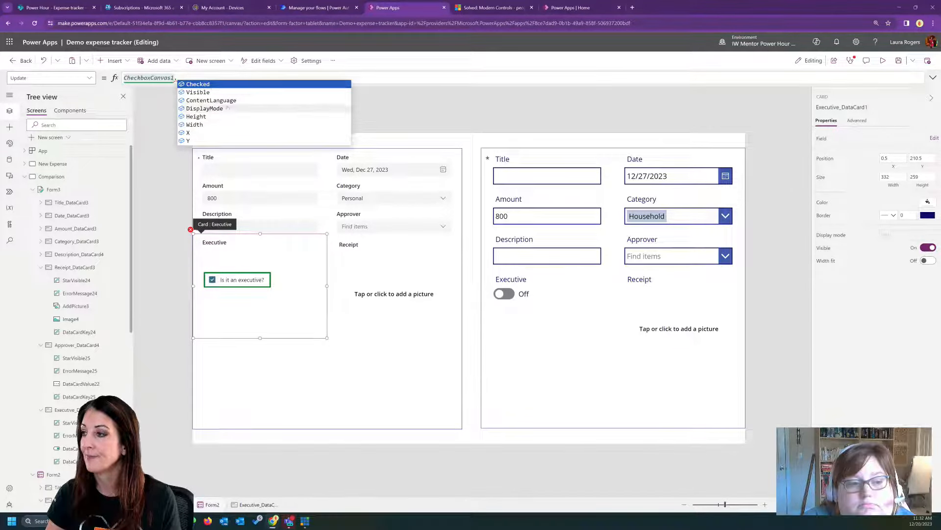
left_click(212, 86)
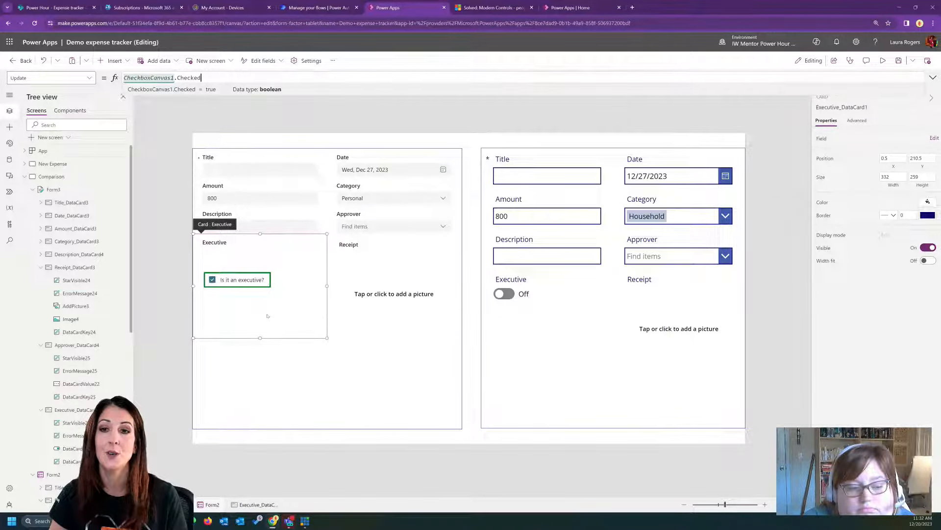
- Move the "Is it an executive?" checkbox up to Y 40, directly beneath the Executive label
left_click(254, 280)
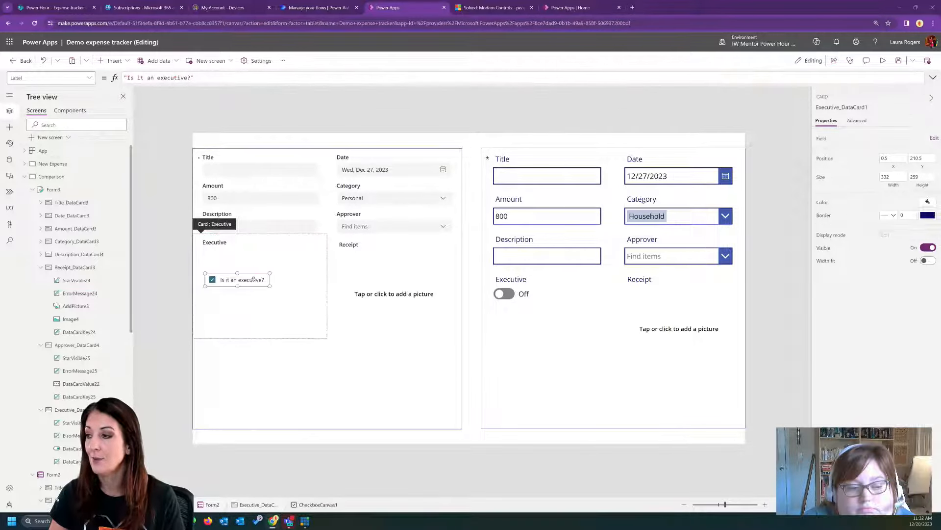
left_click_drag(254, 280, 254, 256)
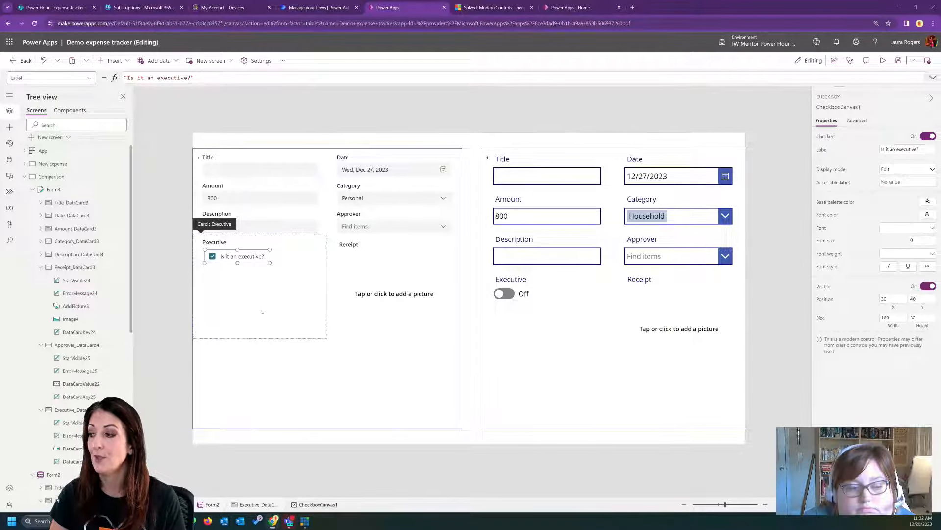
left_click(260, 335)
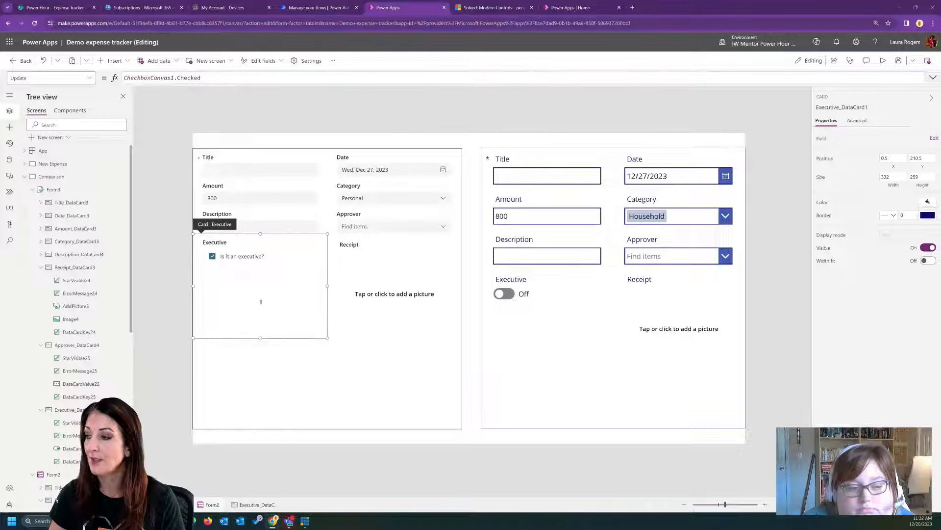
left_click(399, 314)
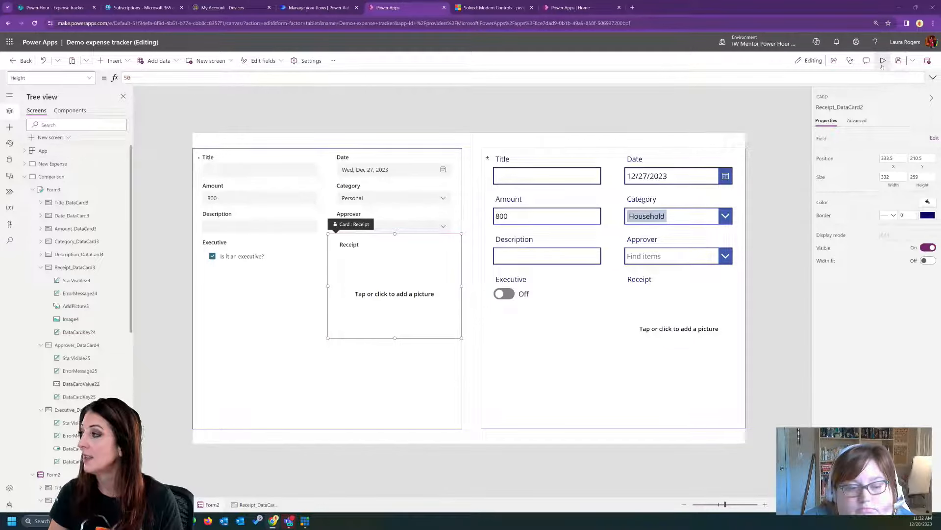
- Preview the app, try the modern form's Title and Description fields, and close the preview
key("F5")
left_click(234, 165)
left_click(201, 200)
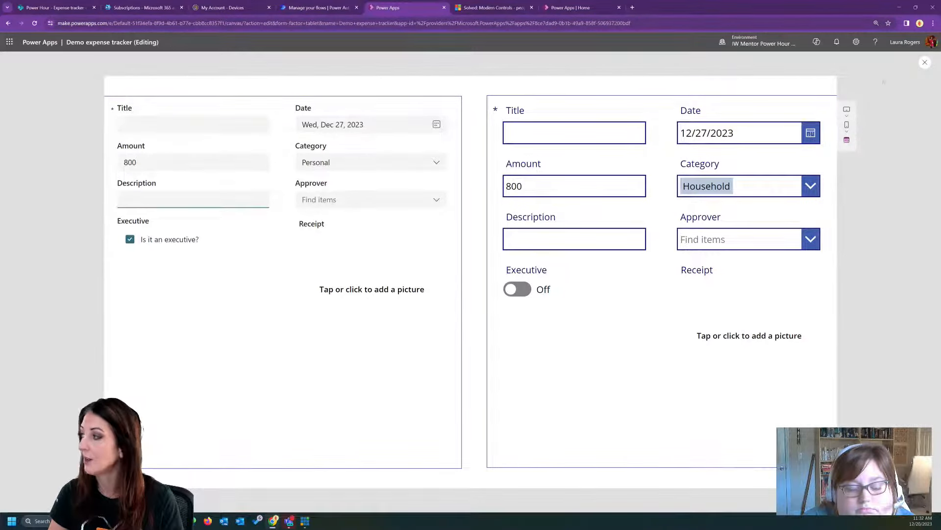
left_click(925, 62)
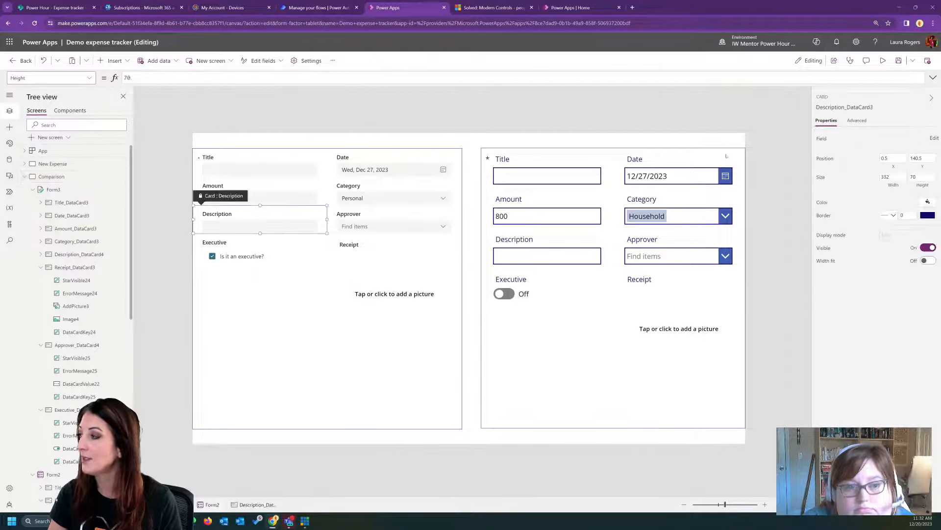
- Change the control type of the modern form's Description field to Edit multi-line text
left_click(935, 138)
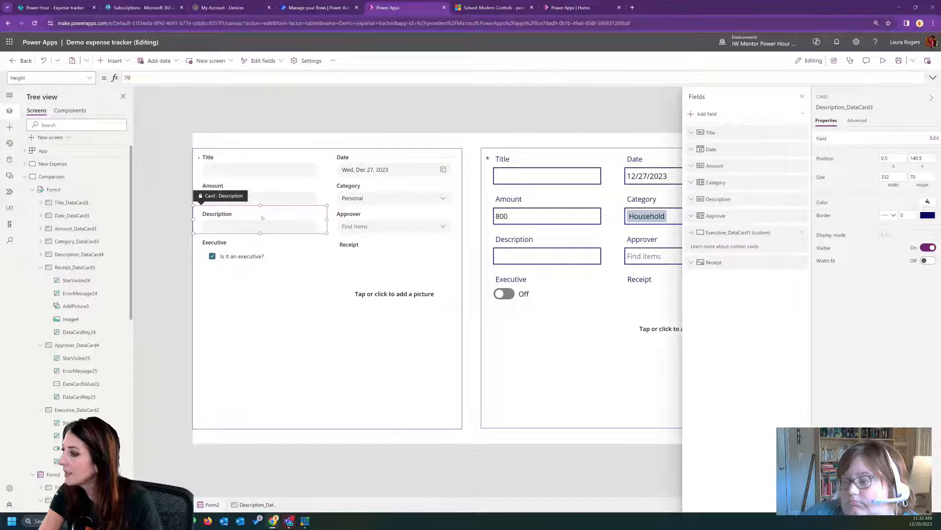
left_click(231, 214)
left_click(719, 198)
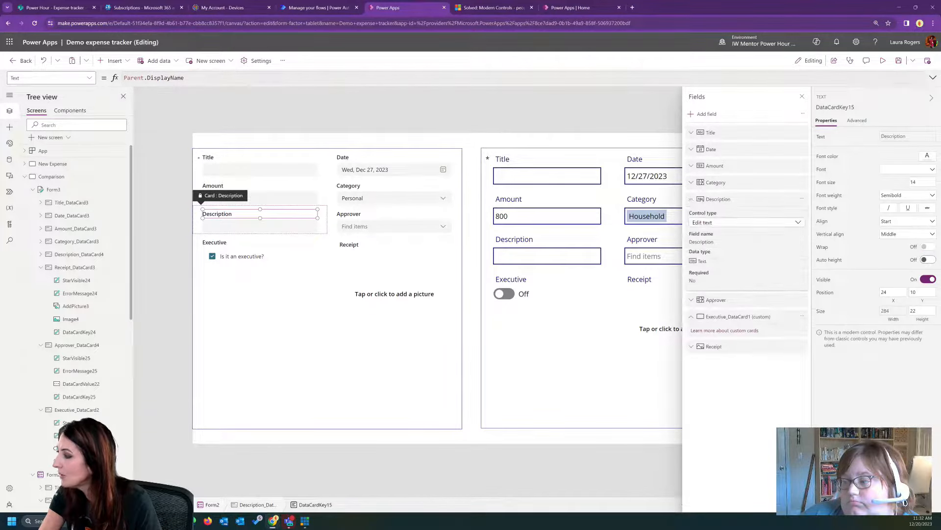
left_click(729, 222)
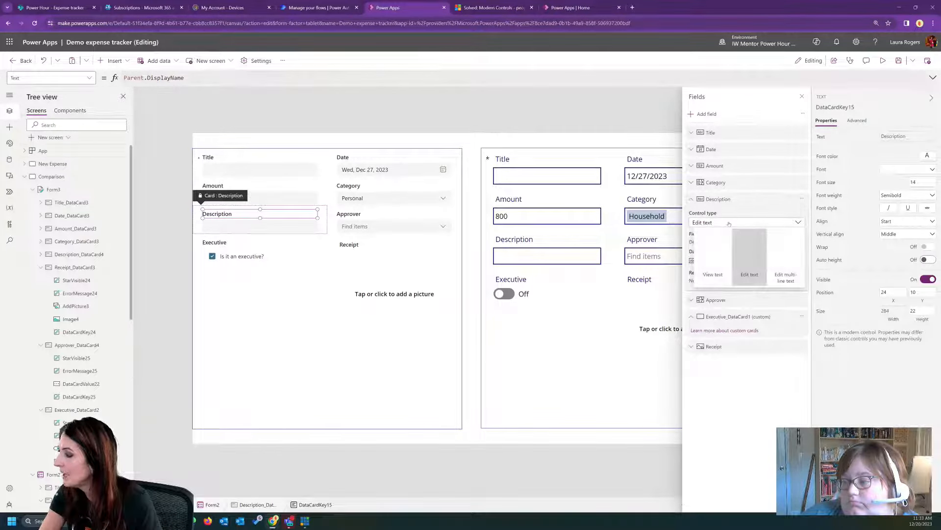
left_click(779, 254)
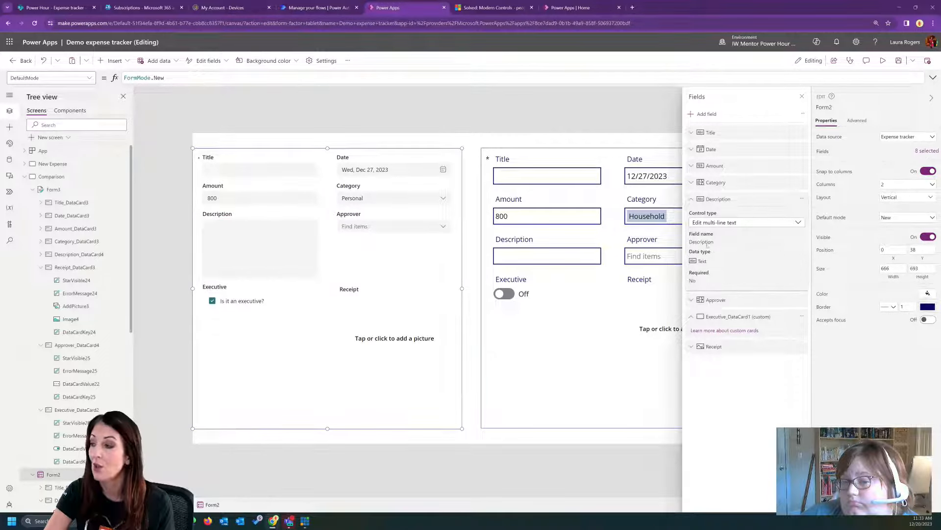
left_click(276, 250)
- Change the classic form's Description field to the Edit multi-line text control type and close the field list
left_click(544, 238)
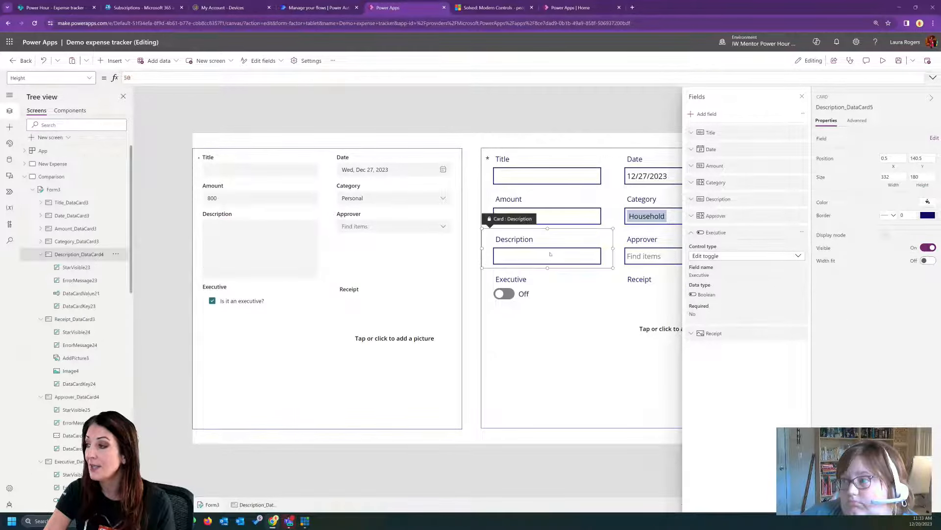
left_click(731, 200)
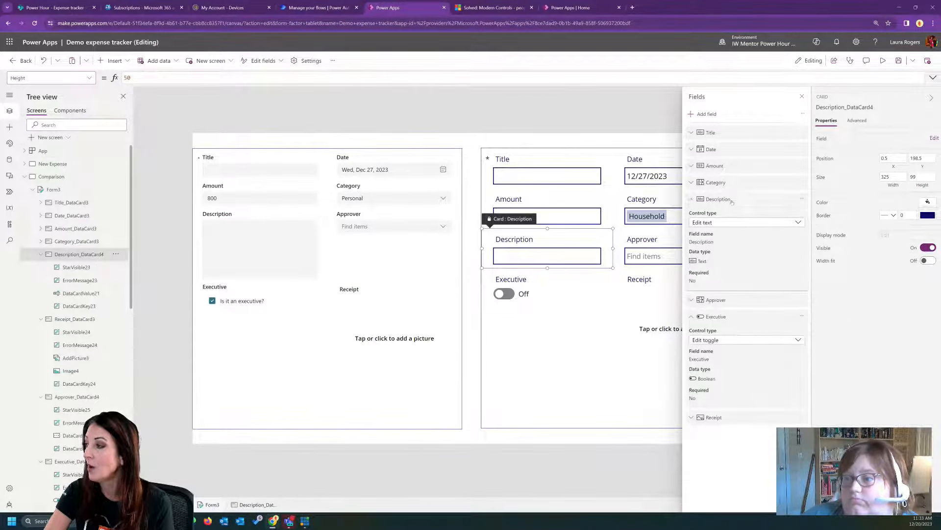
left_click(727, 223)
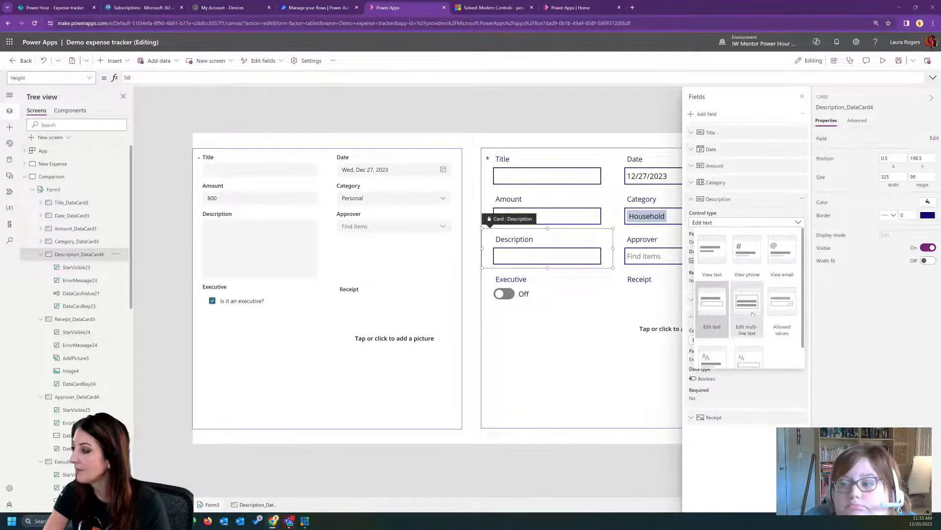
left_click(746, 307)
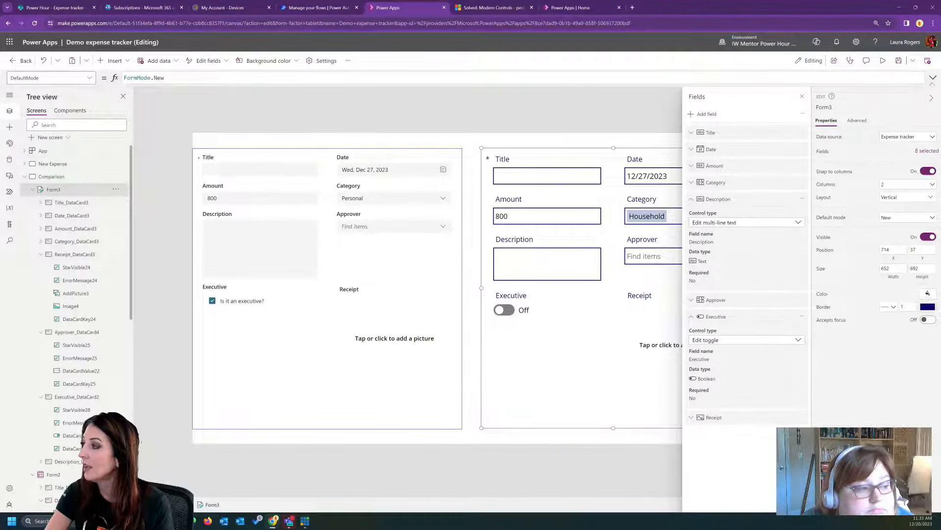
left_click(802, 96)
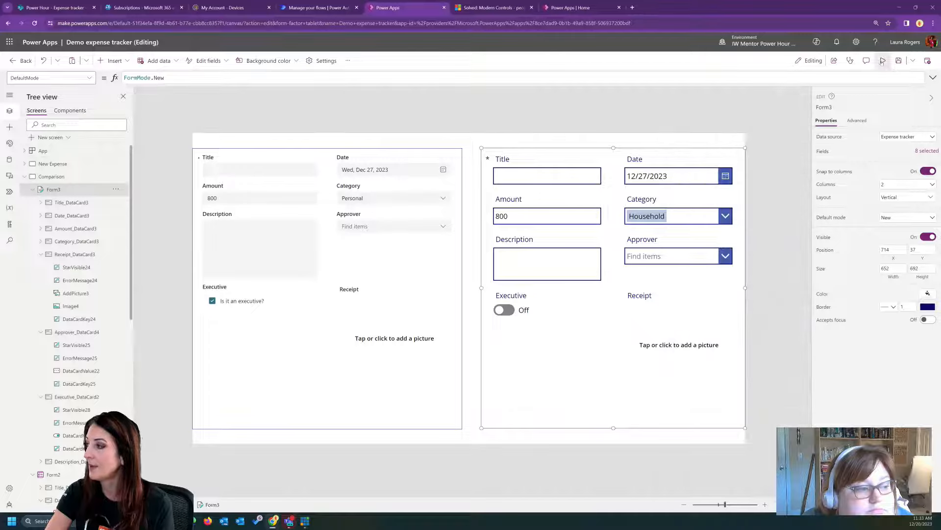
- Preview the app to compare the multi-line Description boxes in both forms, and return to editing
left_click(882, 62)
left_click(142, 202)
left_click(545, 250)
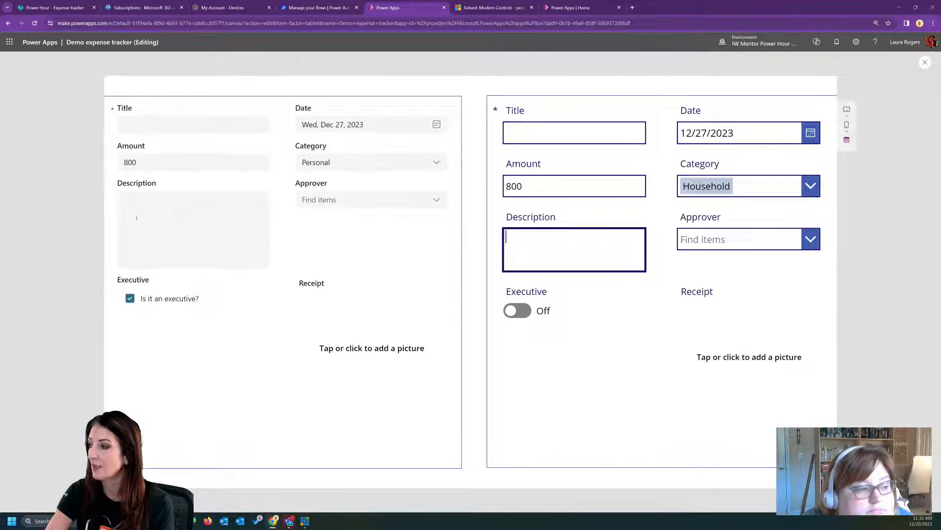
left_click(174, 215)
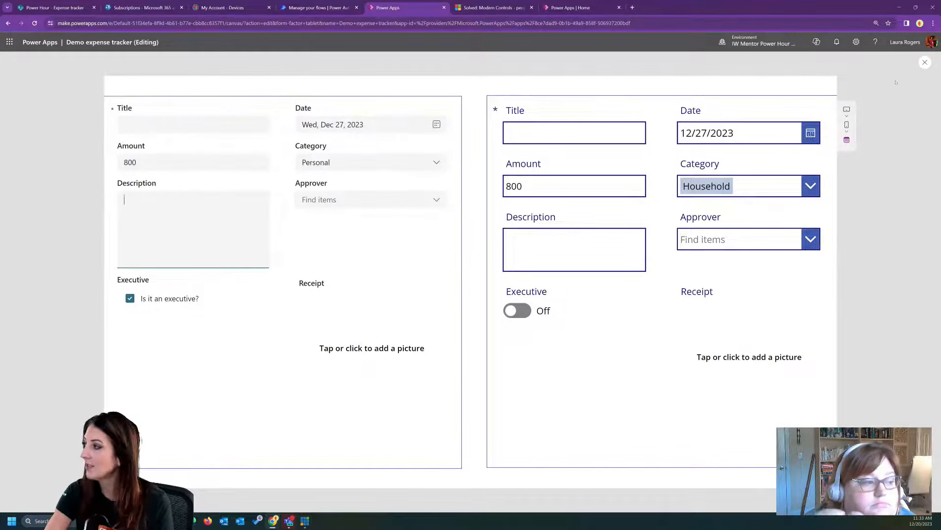
left_click(925, 62)
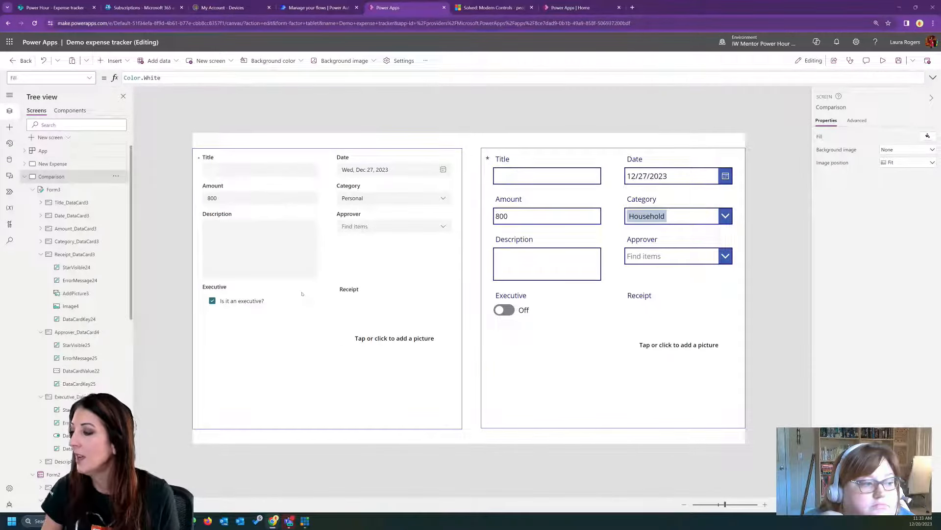
- Insert a modern button onto the Comparison screen
left_click(275, 268)
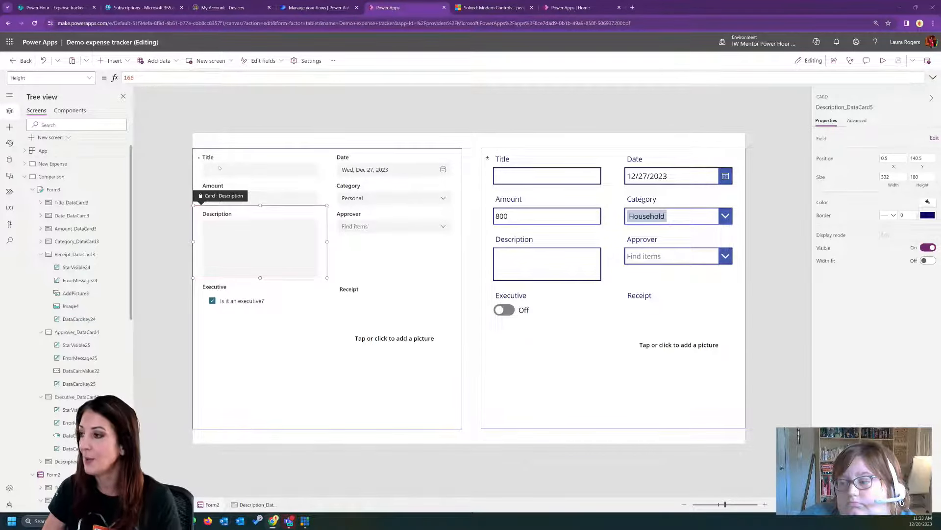
left_click(266, 252)
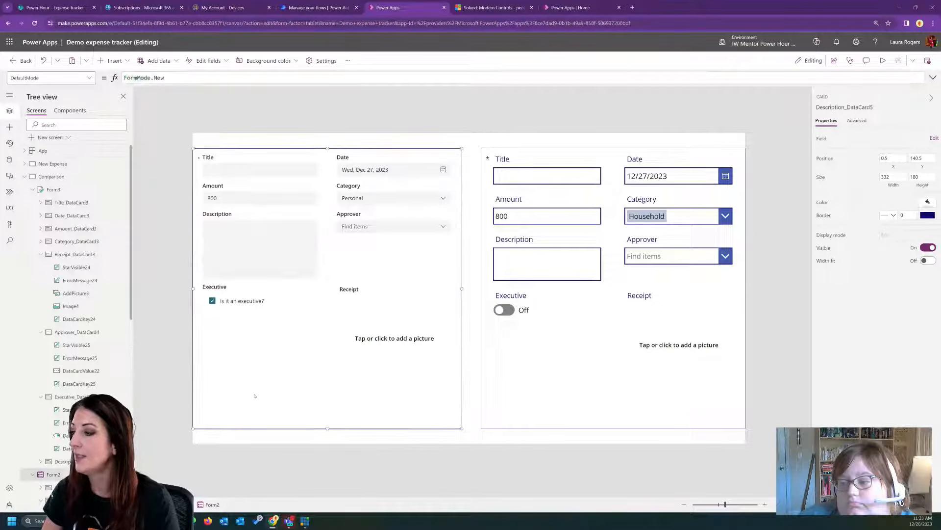
left_click(113, 60)
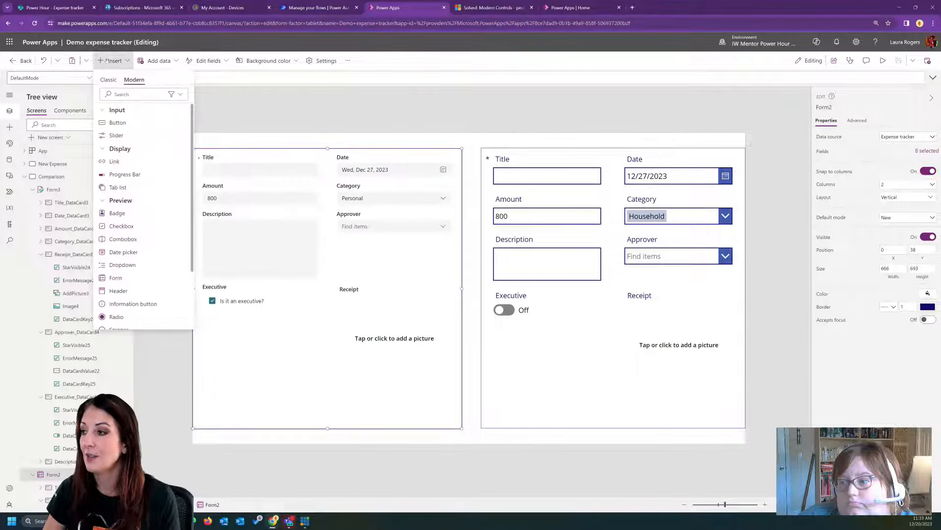
left_click(118, 123)
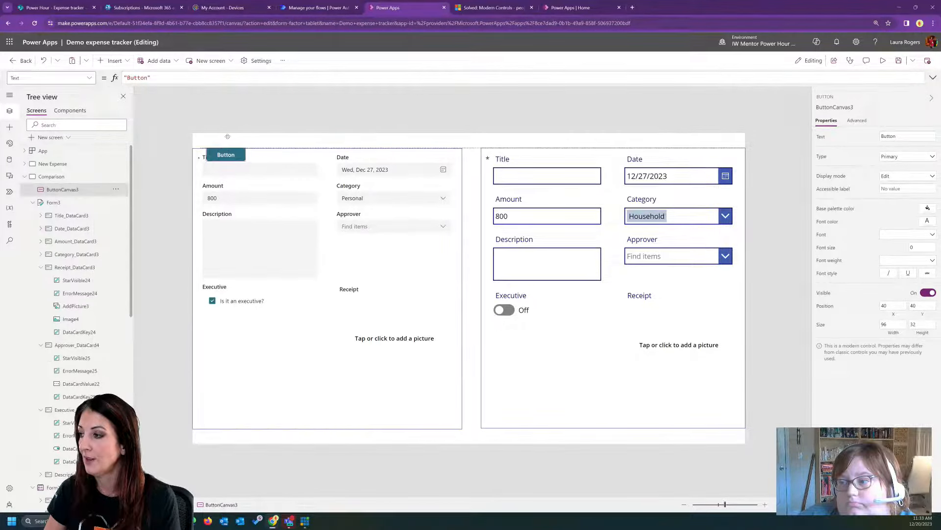
- Label the modern button New and set its OnSelect formula to NewForm(Form2)
double_click(137, 77)
type("New")
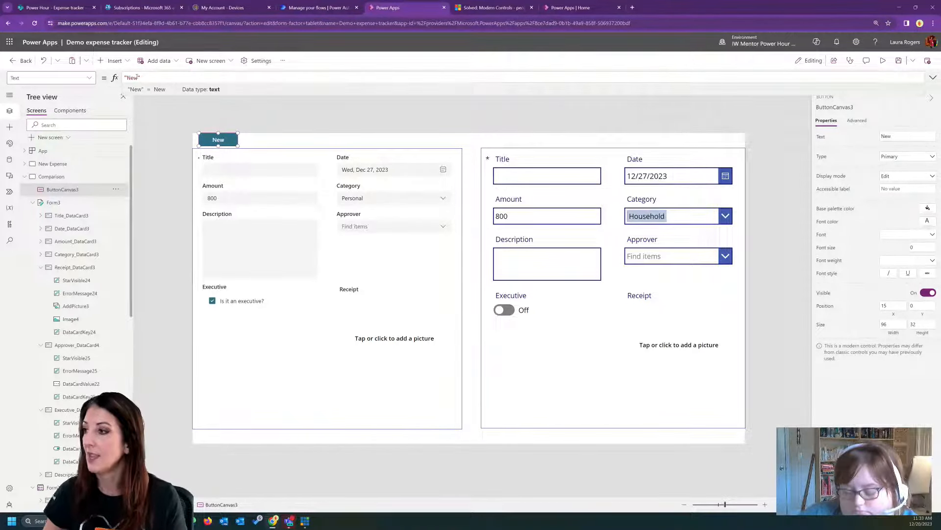
left_click(89, 77)
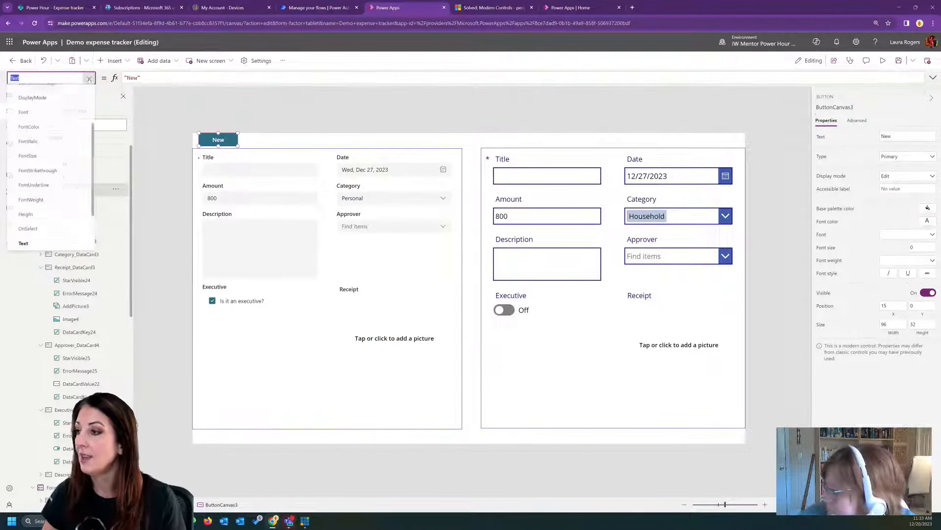
left_click(28, 229)
type("NewForm")
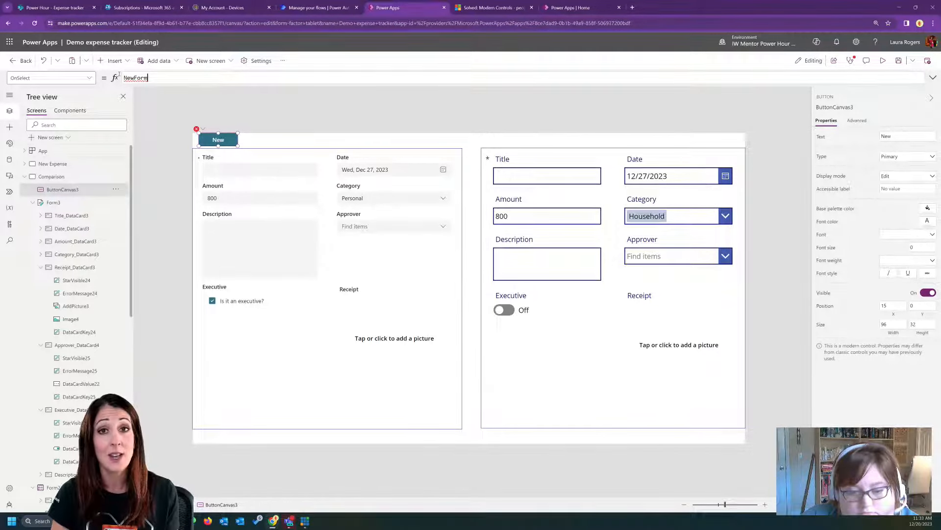
type("(")
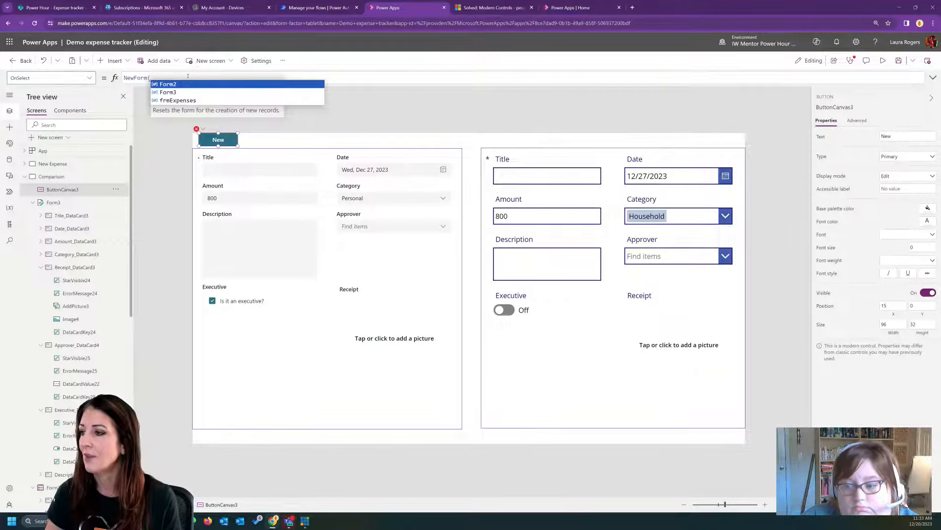
left_click(168, 92)
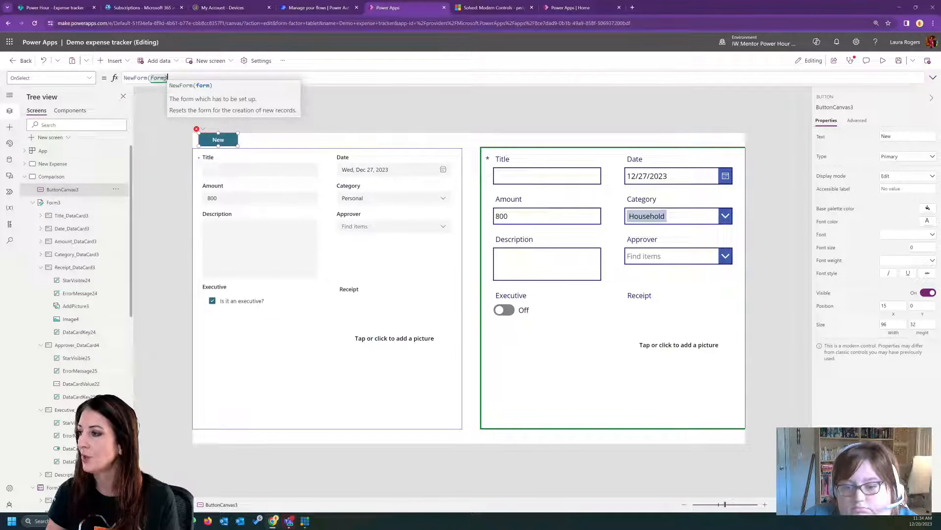
key("BackSpace")
type("2")
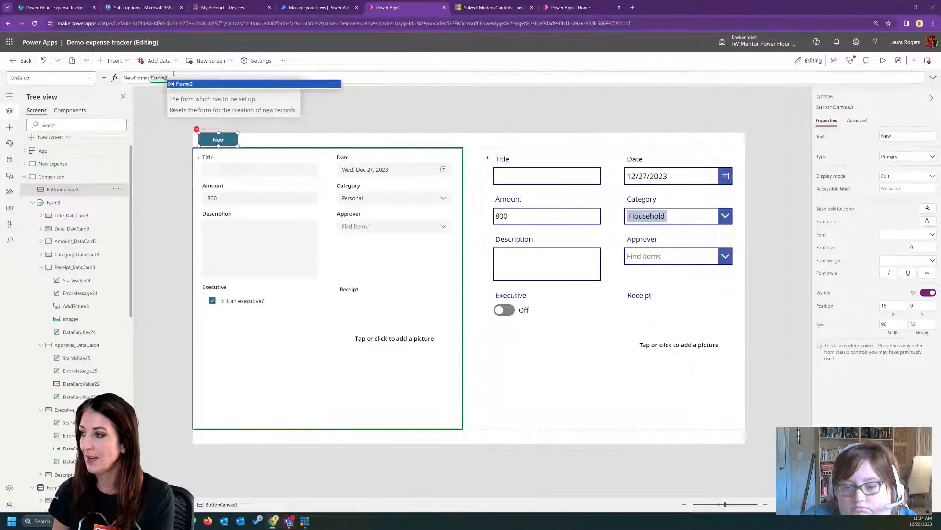
left_click(199, 85)
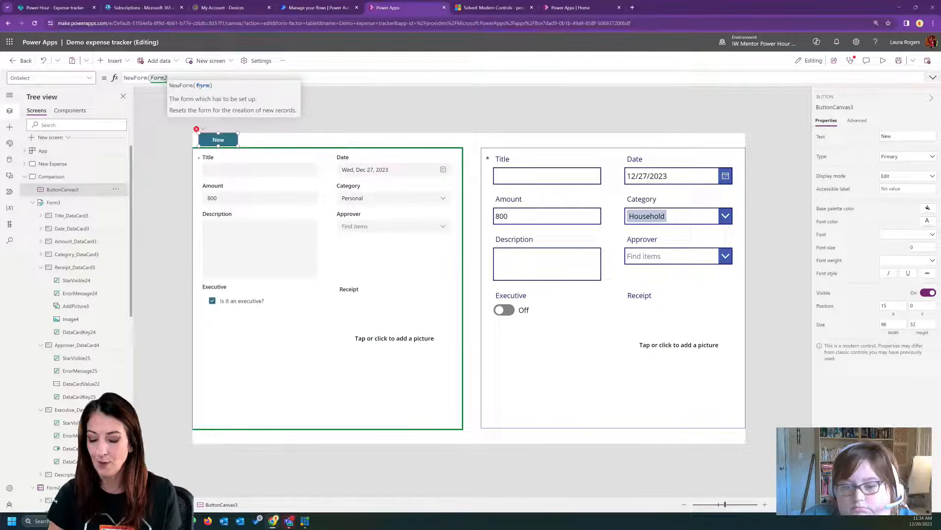
type(")")
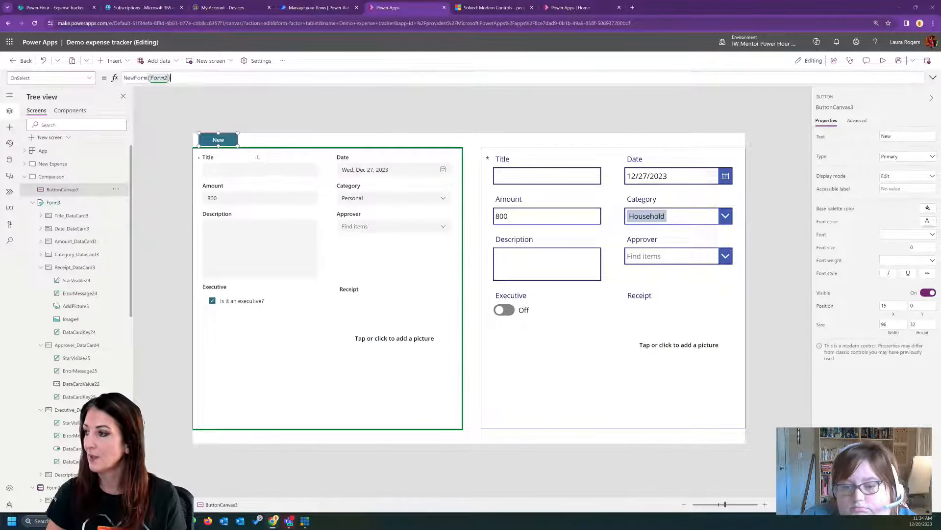
left_click(197, 107)
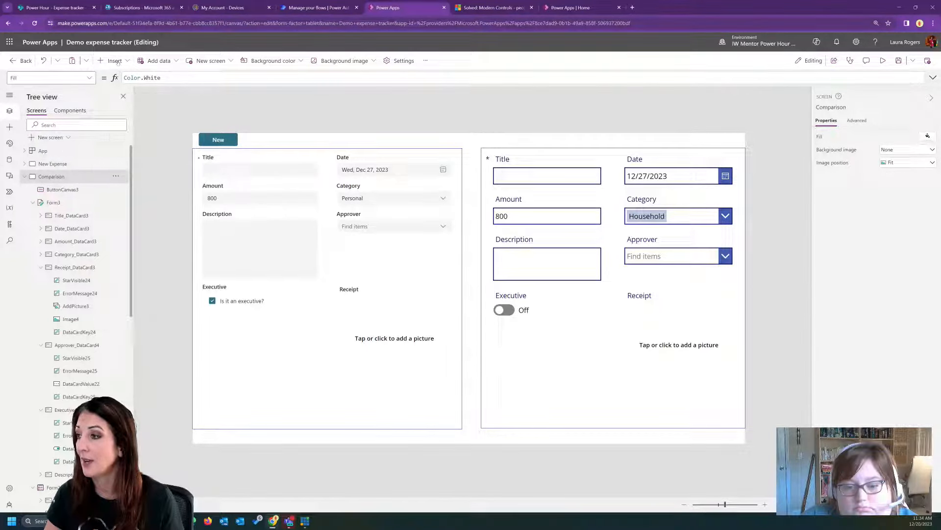
- Insert a classic button, place it above the classic form, and set its text to New
left_click(115, 61)
left_click(109, 79)
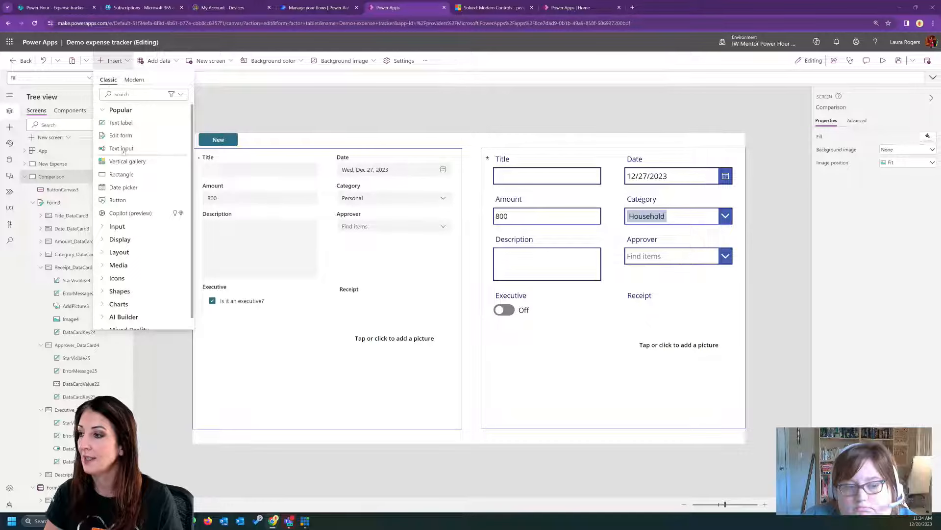
left_click(117, 200)
left_click_drag(238, 154, 510, 138)
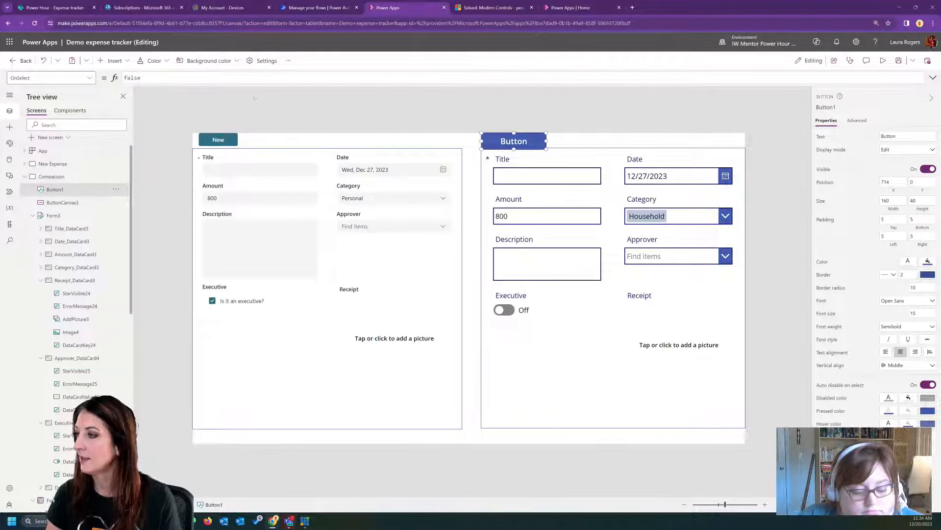
left_click(888, 137)
type("New")
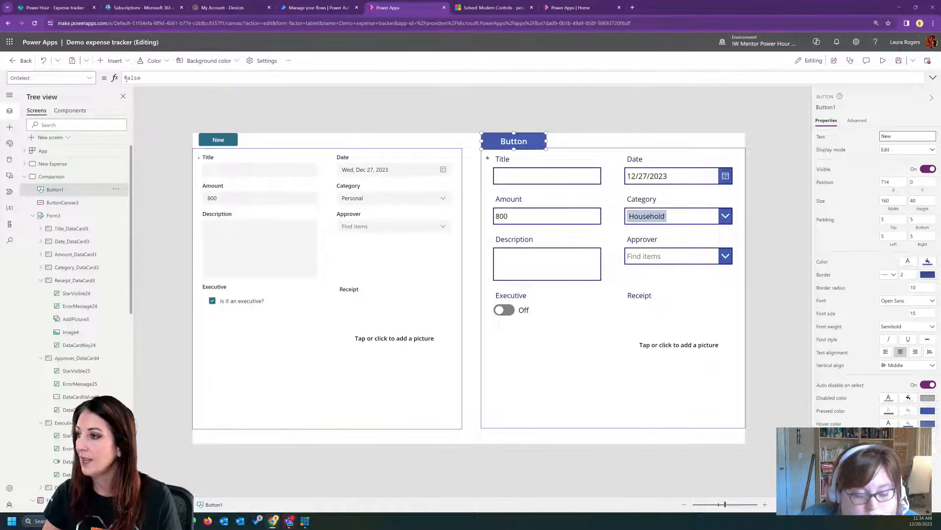
- Set the classic button's OnSelect formula to NewForm(Form3)
double_click(128, 77)
type("newF")
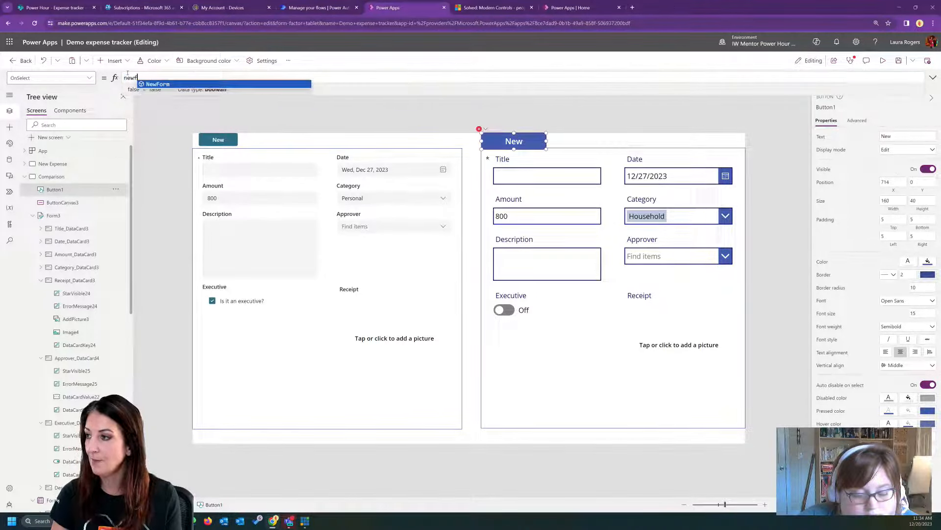
key("Tab")
type("(f")
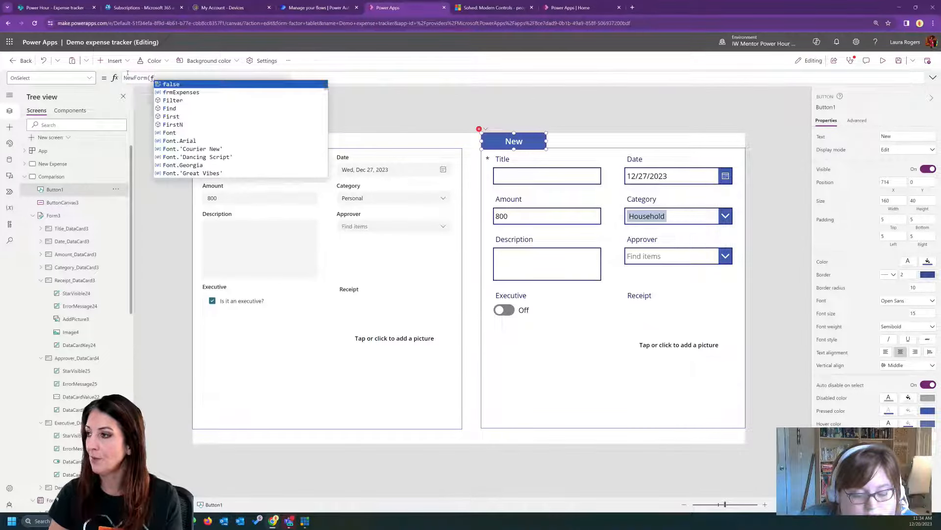
key("BackSpace")
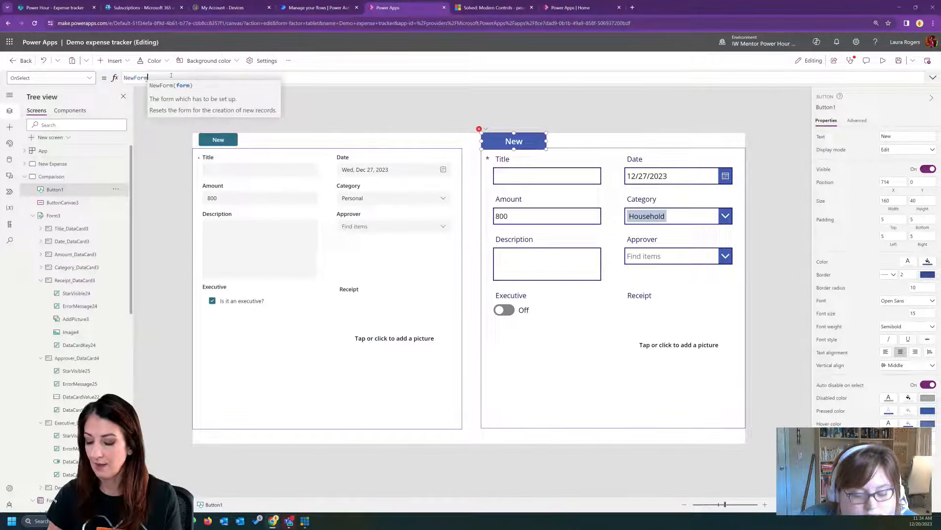
type("f")
key("Tab")
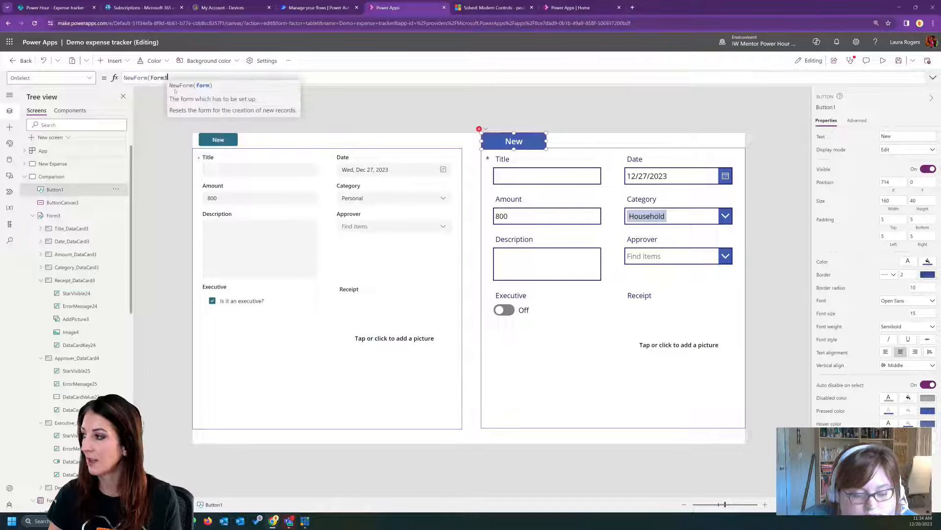
type(")")
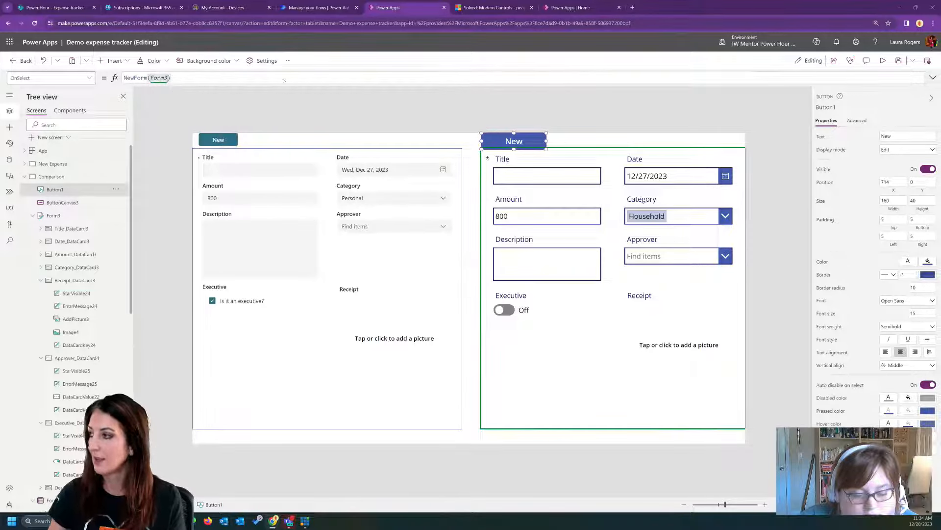
- Preview the Comparison screen, try the classic form's New button, search both Approver fields by a person's first name, and return to editing
left_click(883, 61)
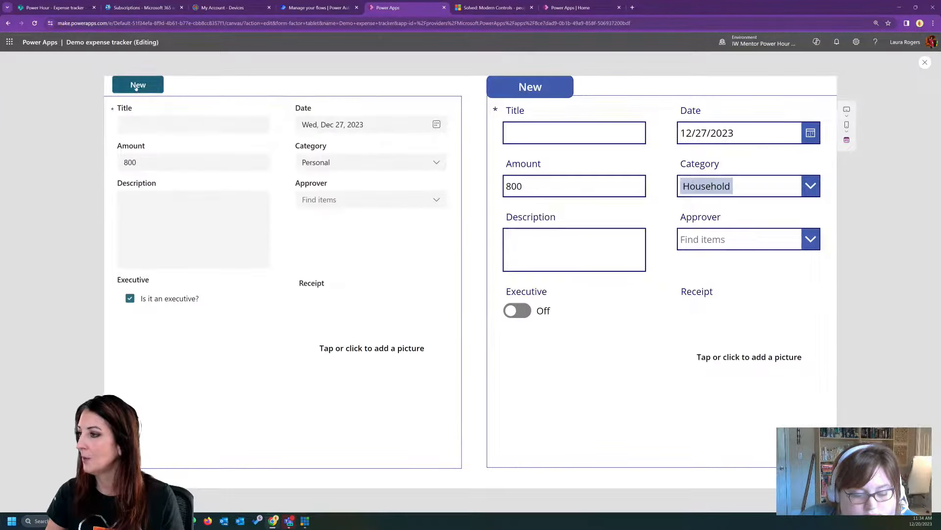
left_click(539, 90)
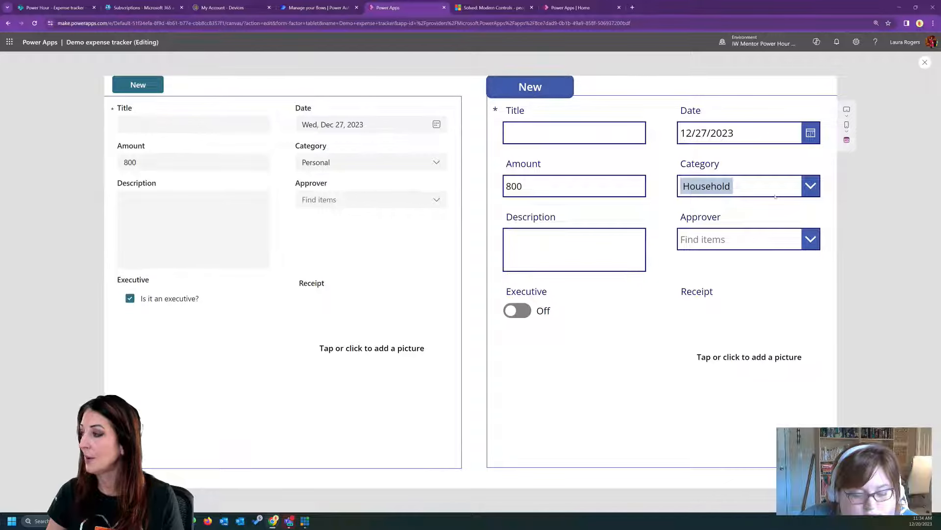
left_click(809, 238)
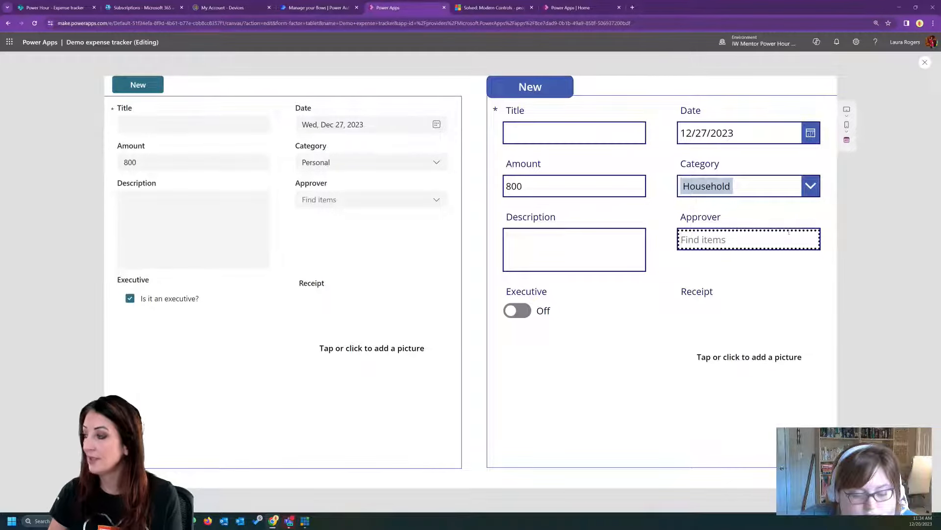
type("laura")
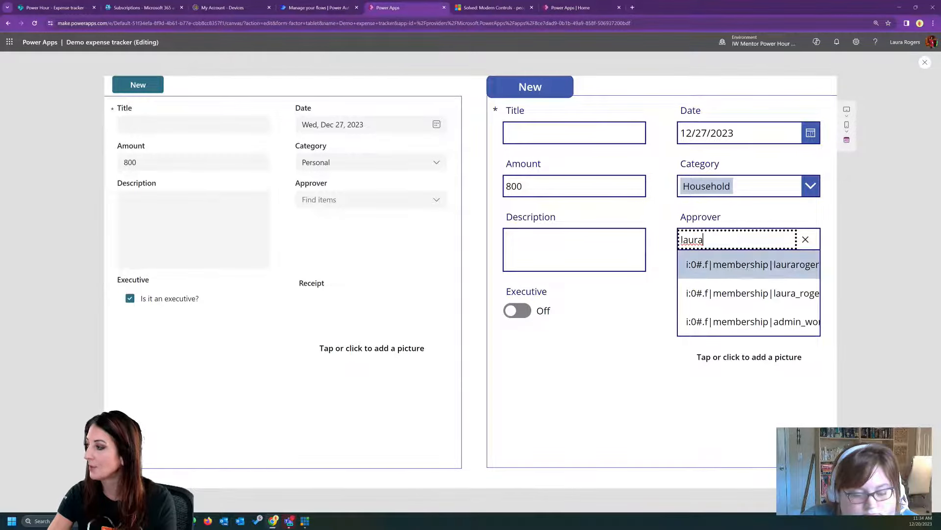
key("Return")
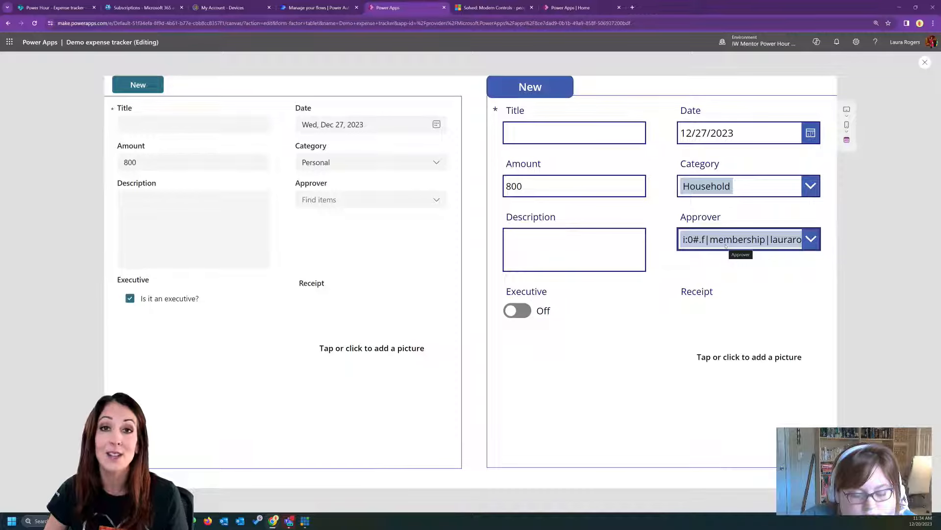
left_click(390, 197)
type("laura")
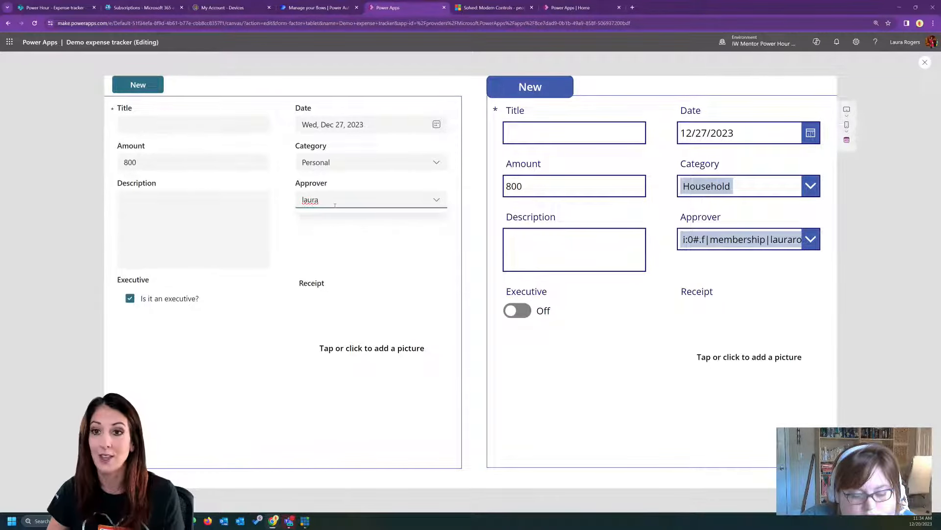
key("Escape")
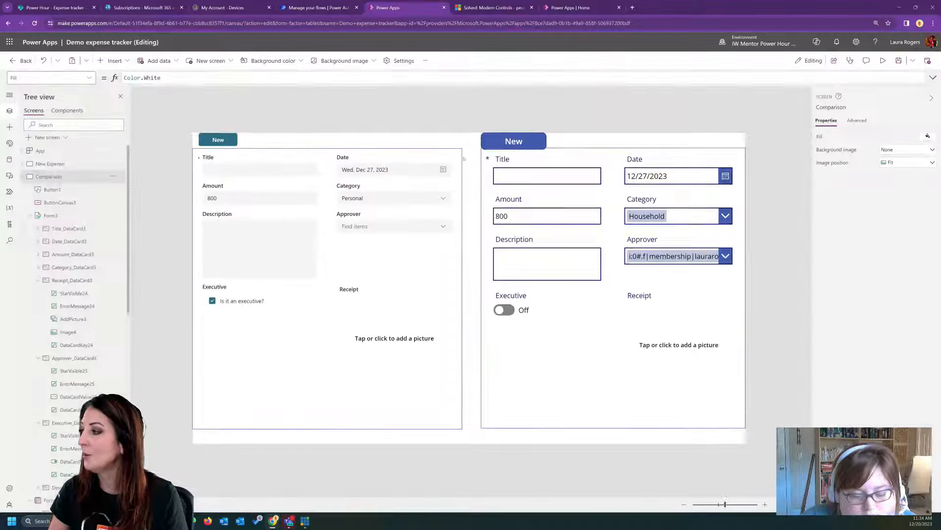
- Preview the New Expense screen, try opening its Approver list, and return to editing
left_click(70, 163)
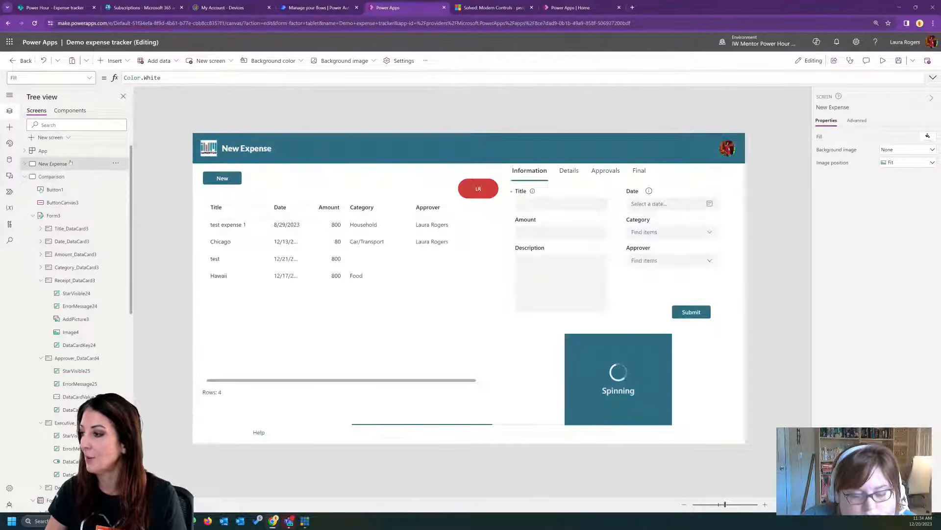
left_click(883, 60)
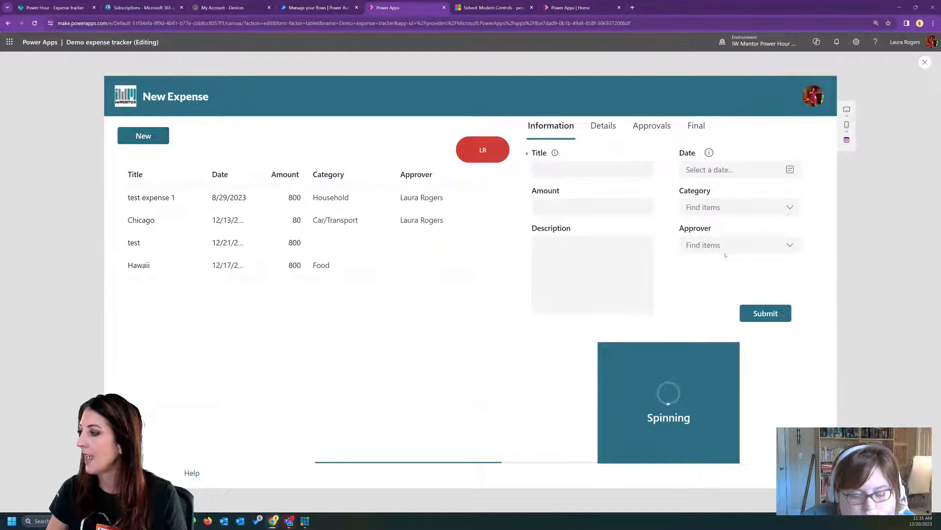
left_click(783, 245)
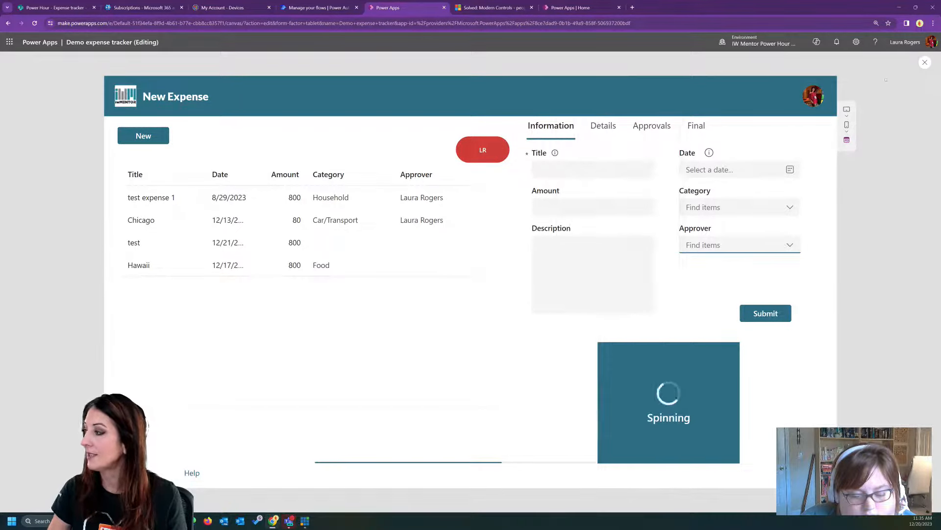
left_click(925, 63)
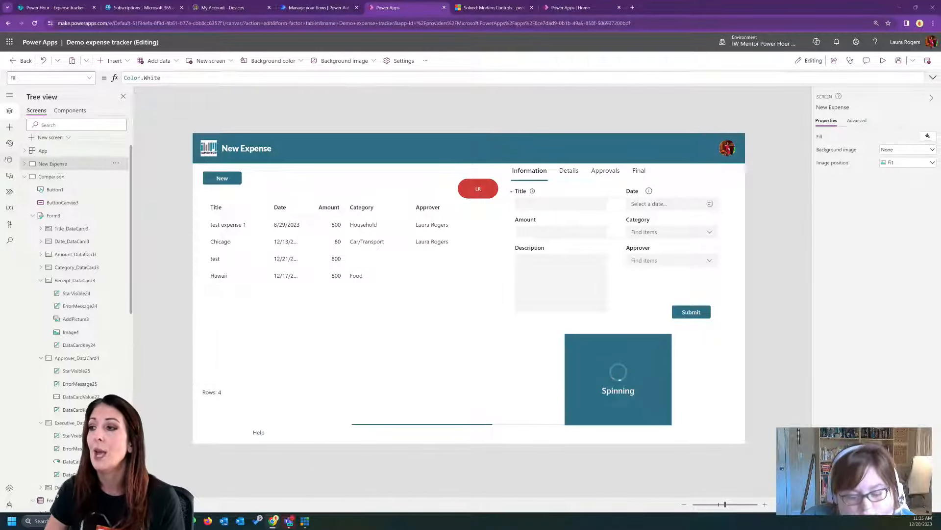
- Review the app's data sources, searching the available connectors for office and checking the existing Office365Users connection
left_click(10, 160)
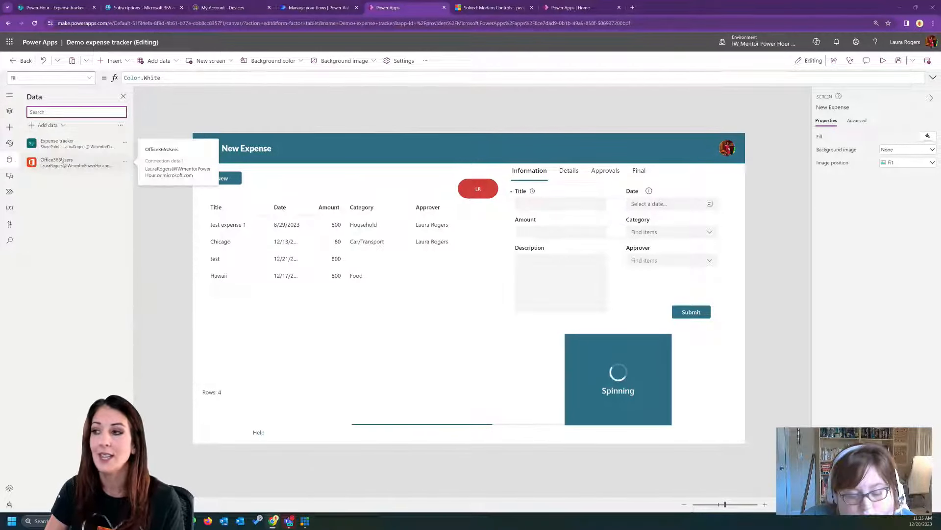
left_click(60, 125)
type("dffice")
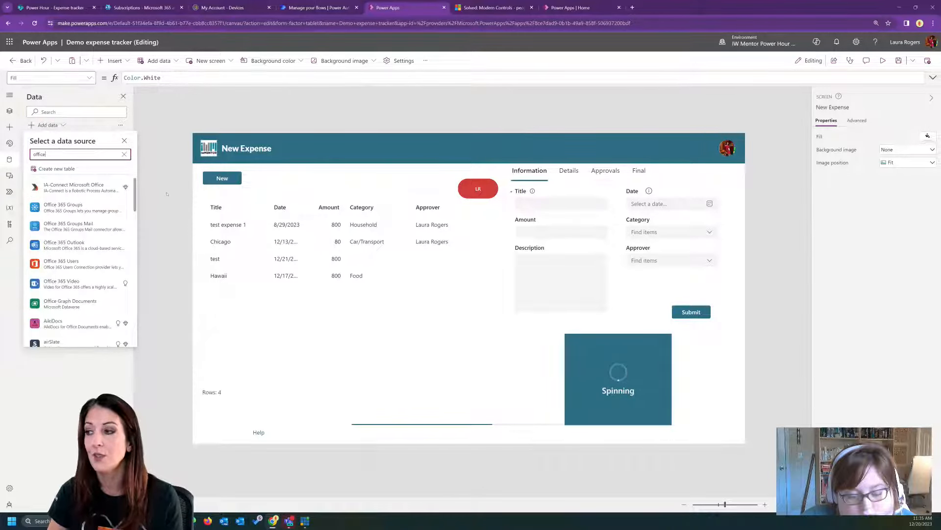
left_click(167, 194)
mouse_move(67, 163)
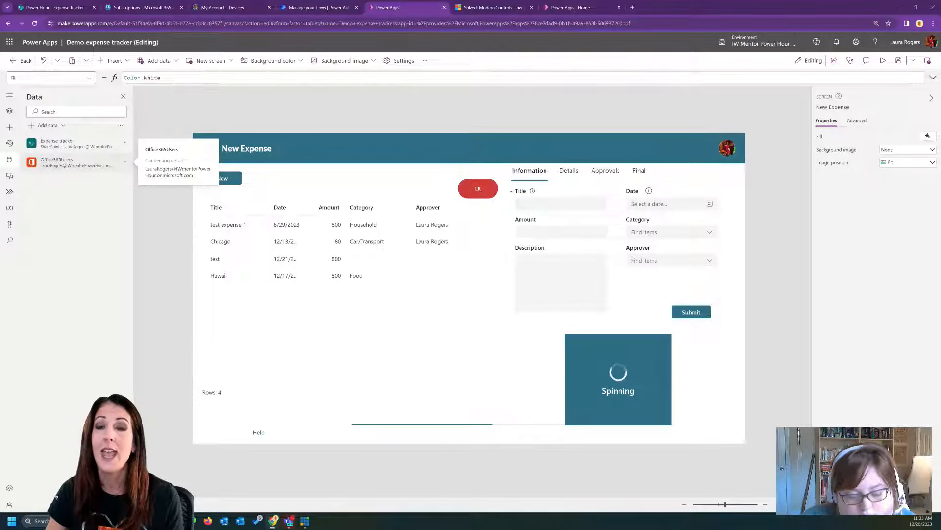
- Inspect the Items formula of the Approver combo box on the New Expense screen
left_click(657, 261)
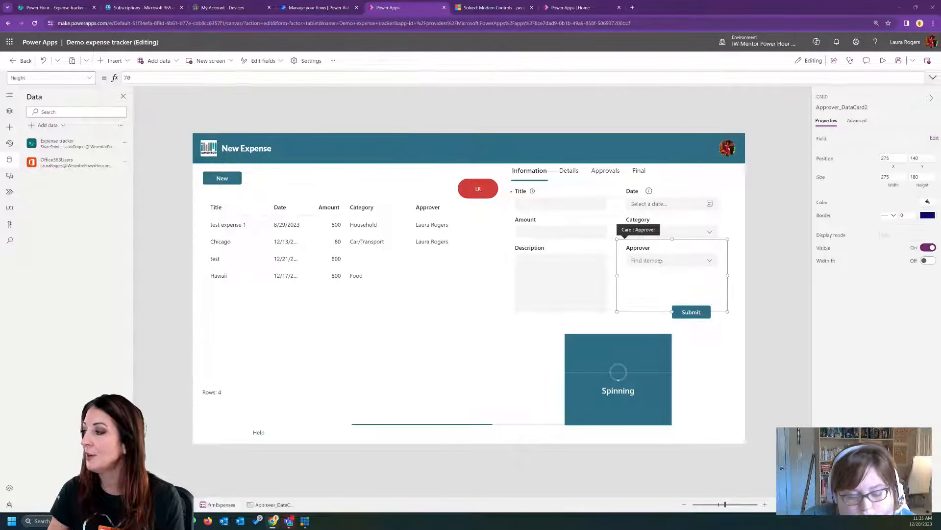
left_click(660, 260)
left_click_drag(291, 78, 125, 77)
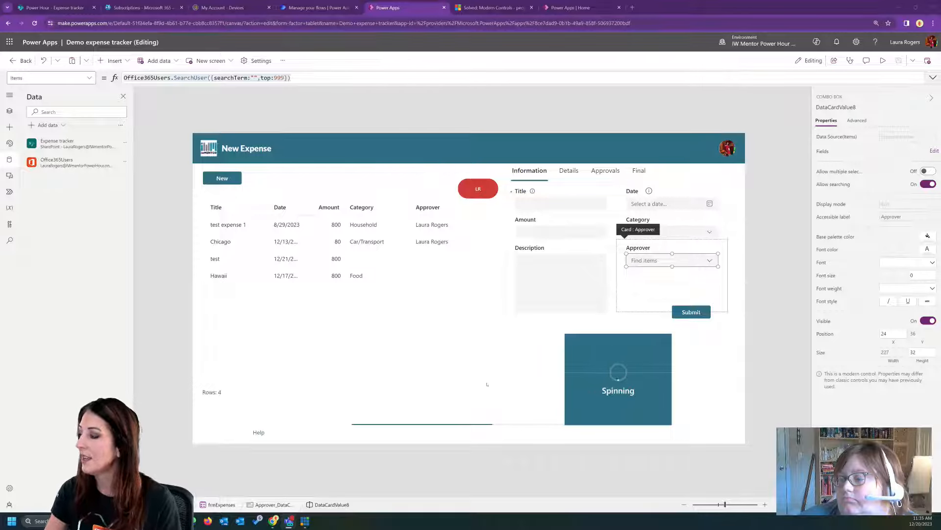
- Preview the New Expense screen and search its Approver field by a person's first name
left_click(882, 60)
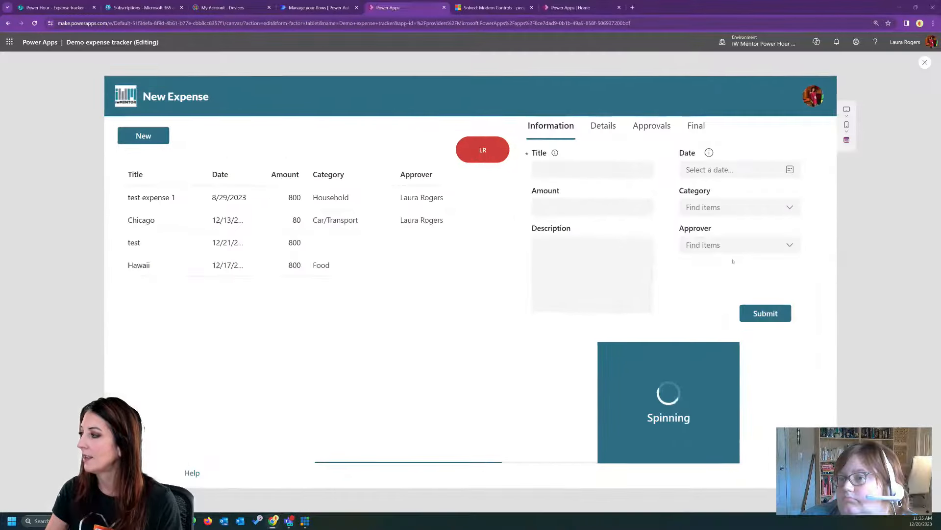
left_click(724, 244)
type("laura")
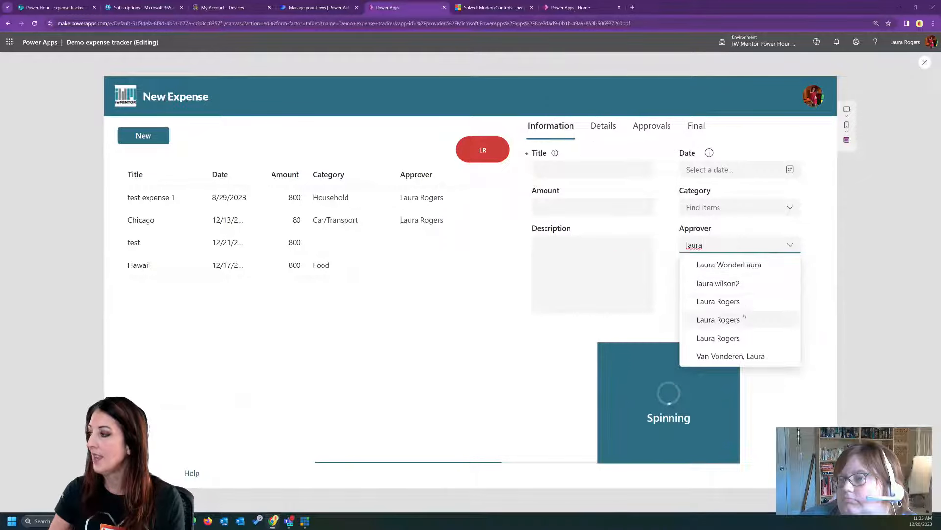
- Choose an approver from the matching people and enter title Atlanta, amount 800 and description test for the new expense
left_click(743, 301)
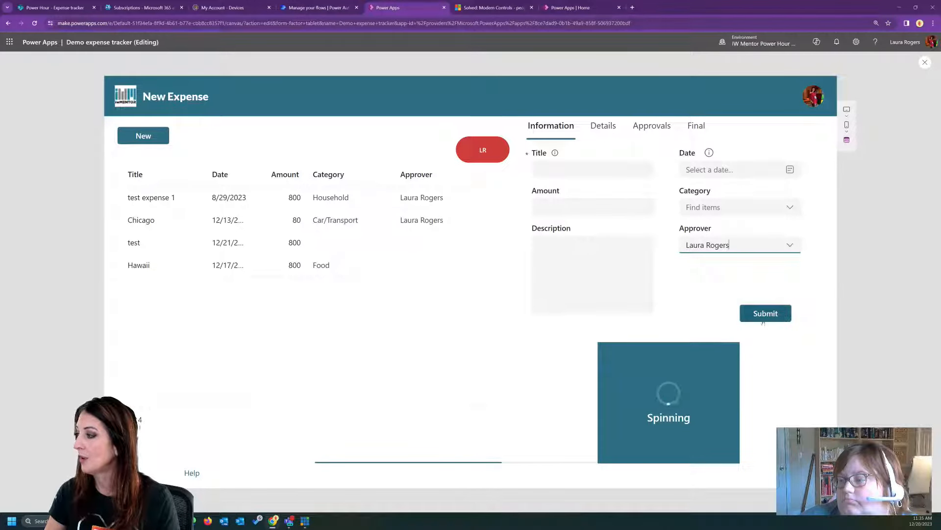
left_click(586, 168)
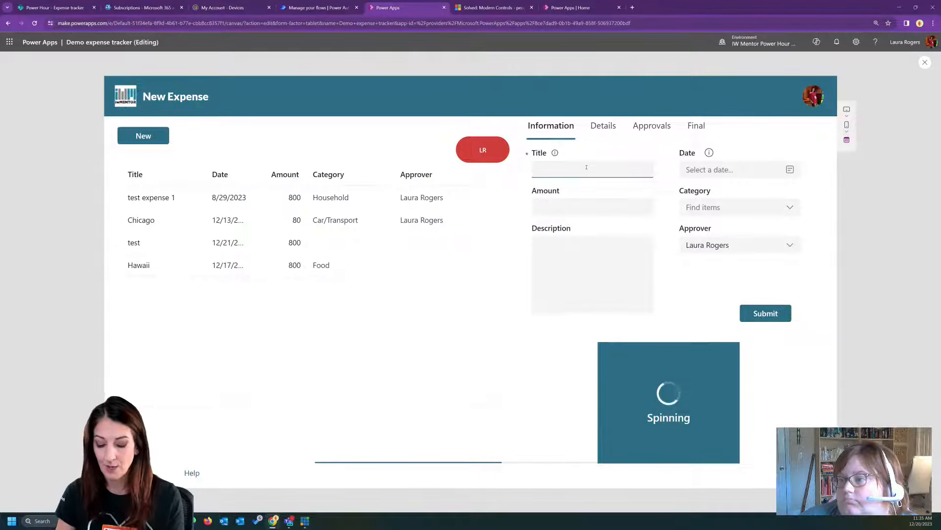
type("Atlanta")
left_click(585, 204)
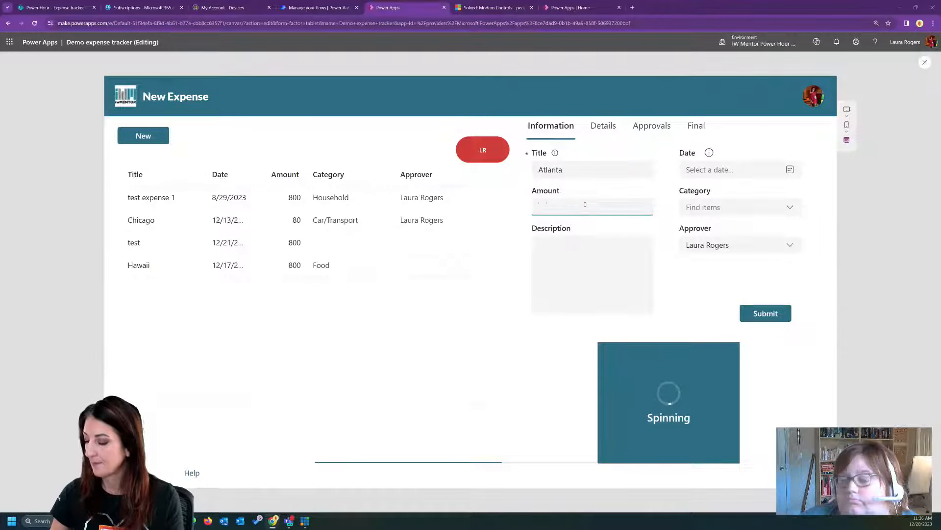
type("800")
left_click(557, 263)
type("test")
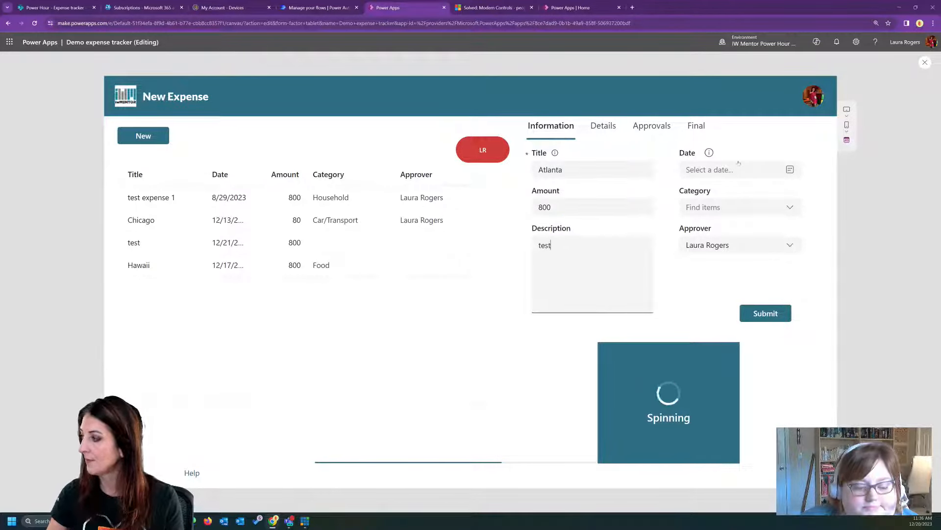
- Set the expense's date to December 21, 2023 and its category to Health, and submit the form
left_click(738, 168)
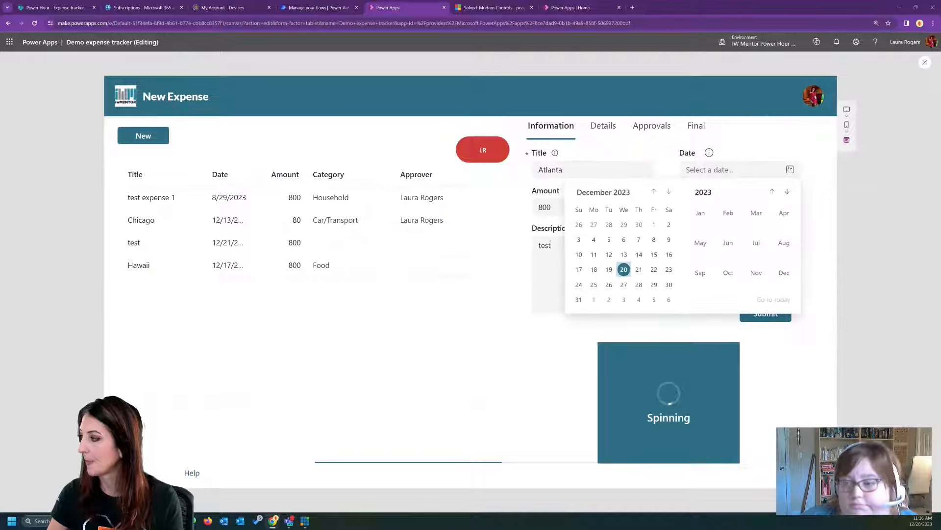
left_click(639, 269)
left_click(738, 207)
left_click(765, 265)
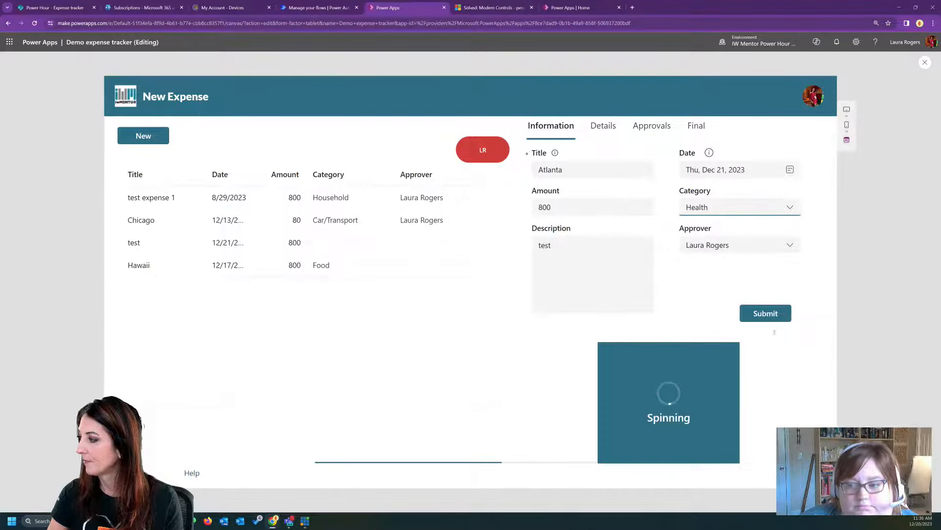
left_click(769, 316)
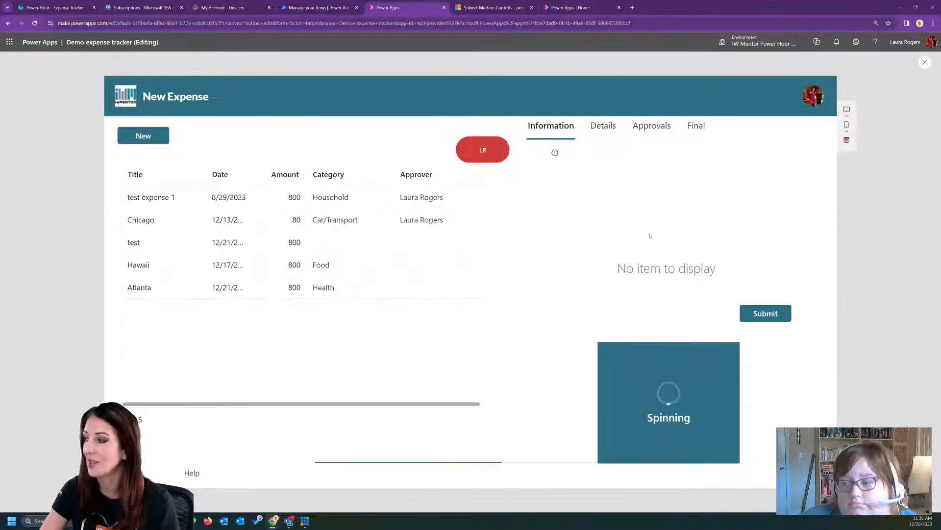
- Check the form values of the Chicago, test, Hawaii and Atlanta expenses in the preview, and return to editing
left_click(174, 227)
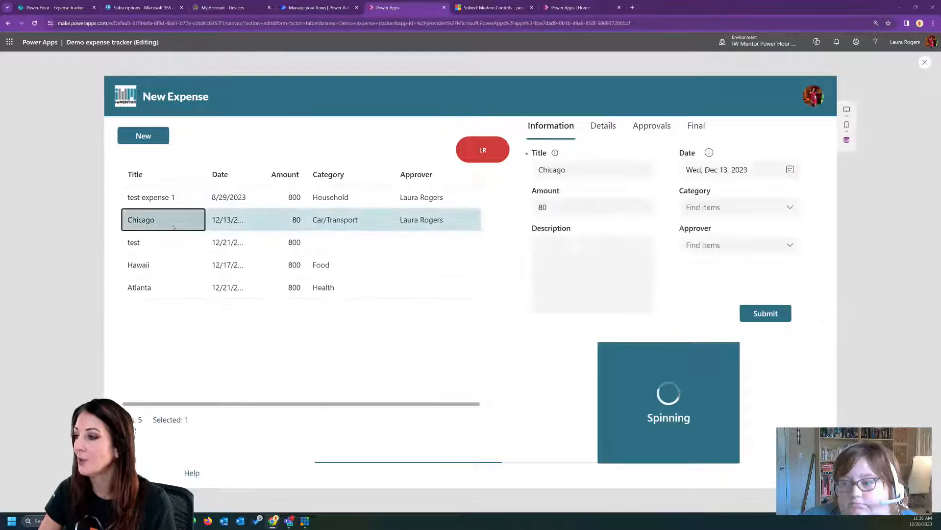
left_click(172, 243)
left_click(172, 266)
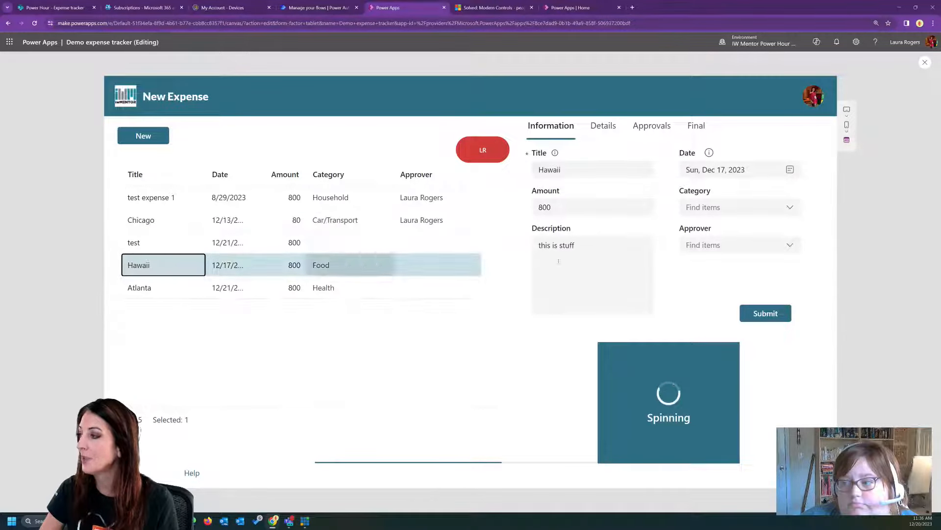
left_click(297, 287)
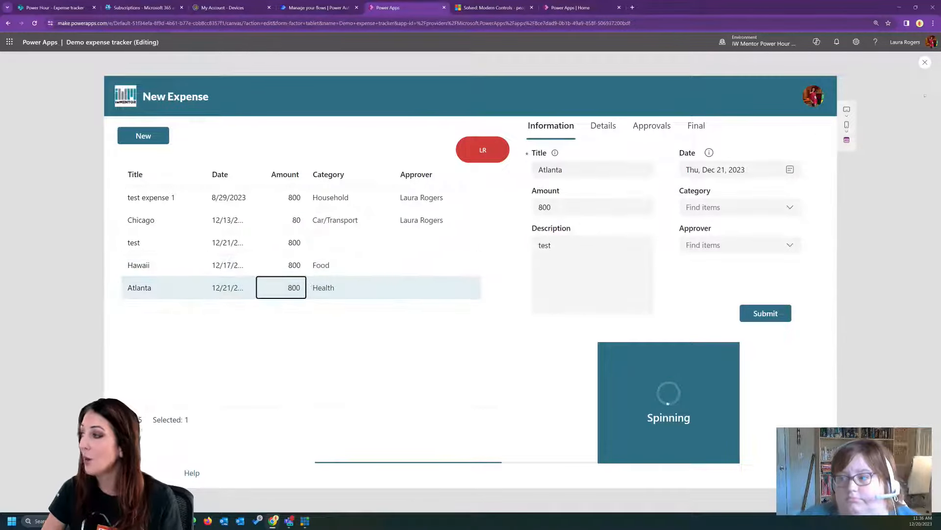
left_click(925, 61)
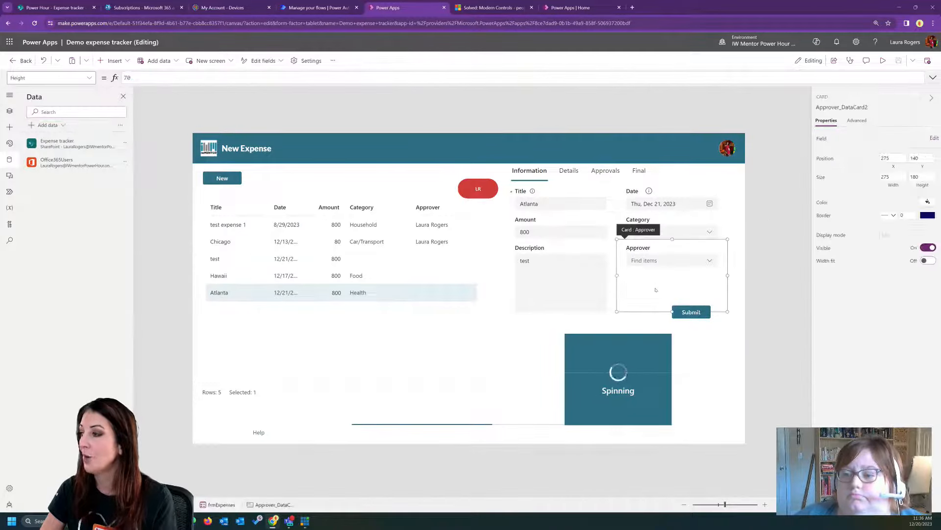
- Inspect the expense form's Item formula, highlighting its reference to the table control
left_click(548, 351)
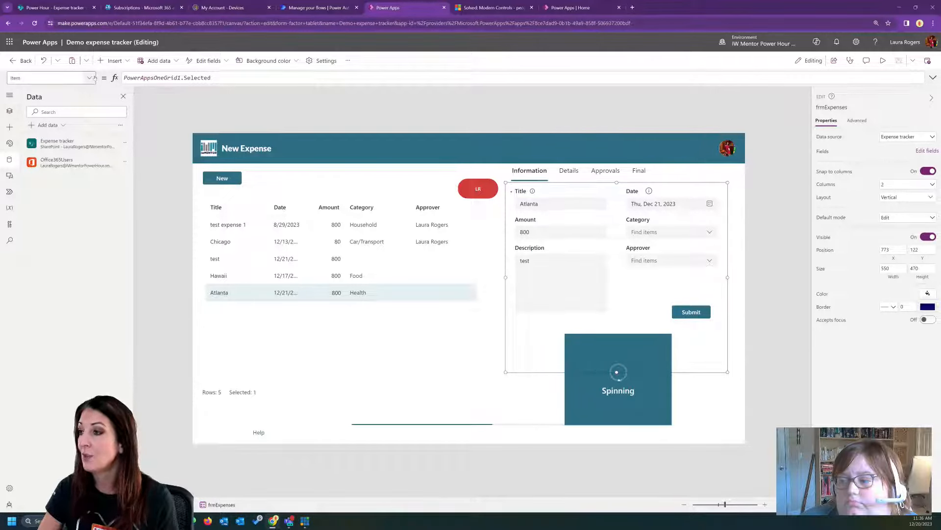
left_click(157, 78)
double_click(157, 78)
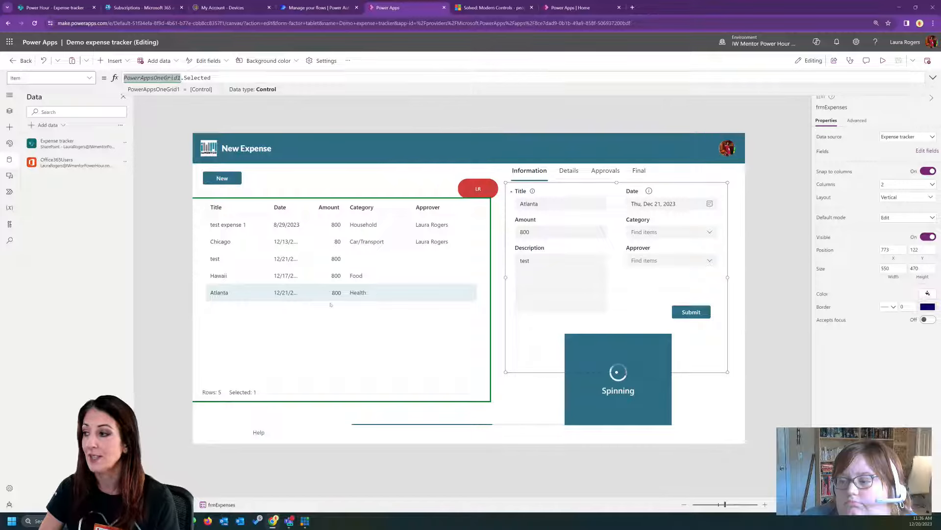
- Preview the app again, compare the Hawaii, Chicago, test expense 1 and test records with the form, and exit the preview
left_click(883, 61)
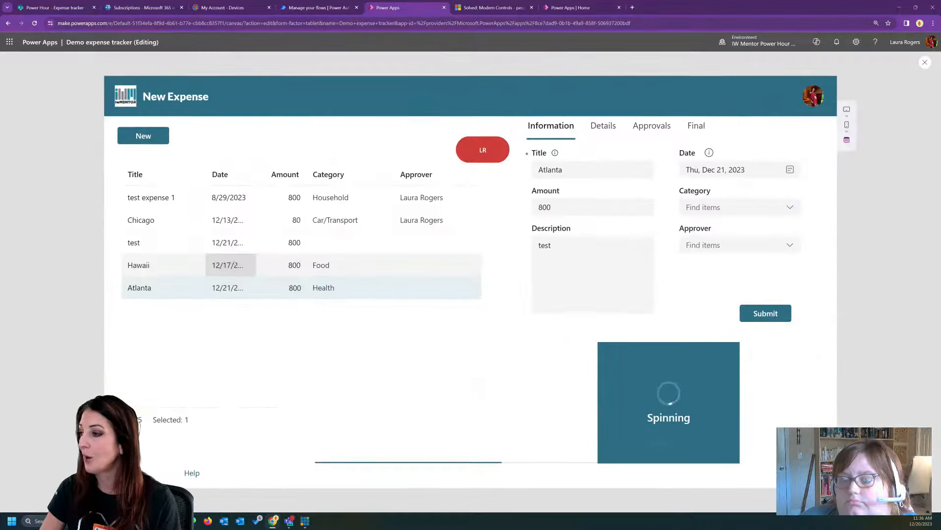
left_click(147, 265)
left_click(171, 221)
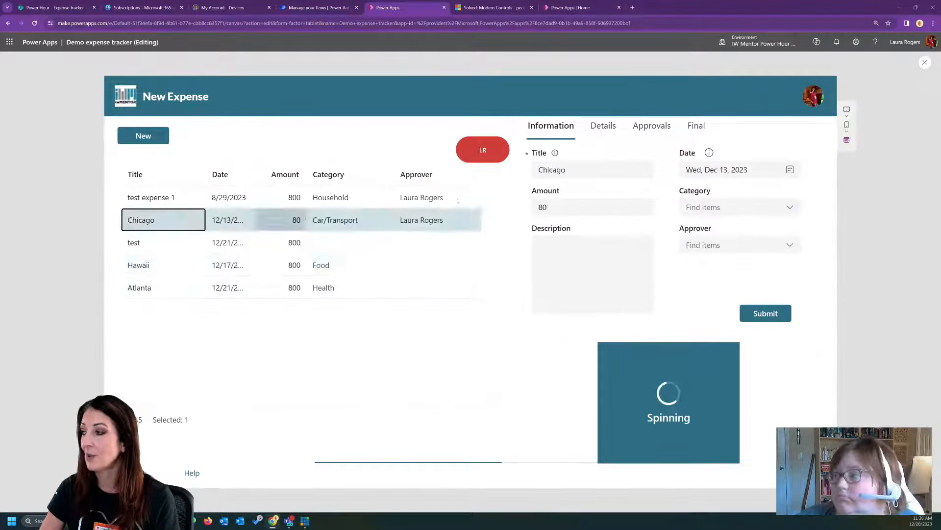
left_click(194, 198)
left_click(176, 246)
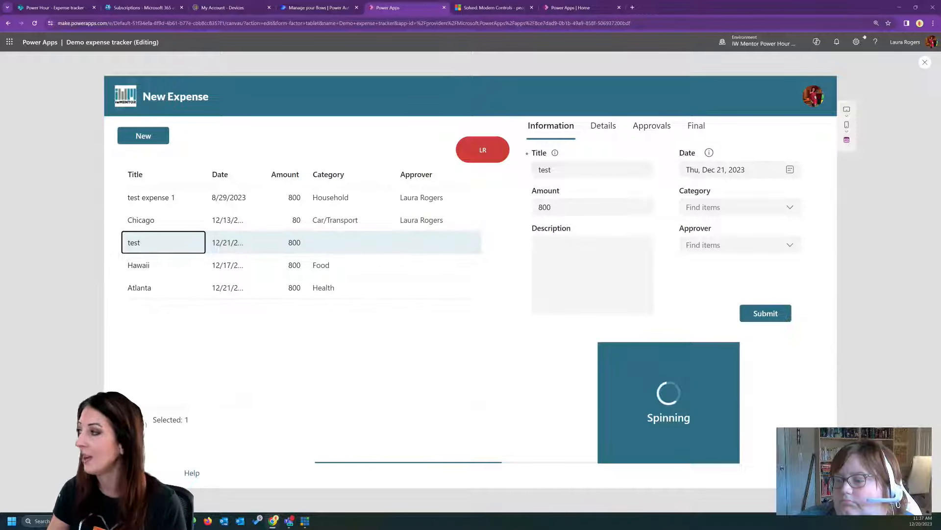
left_click(925, 62)
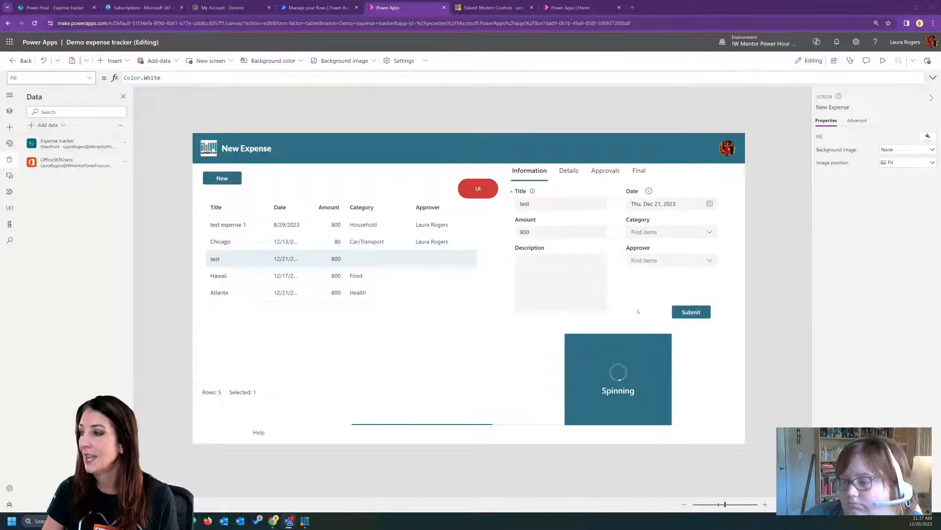
- Inspect the Office365Users.SearchUser formula behind the Approver combo box's items
left_click(690, 263)
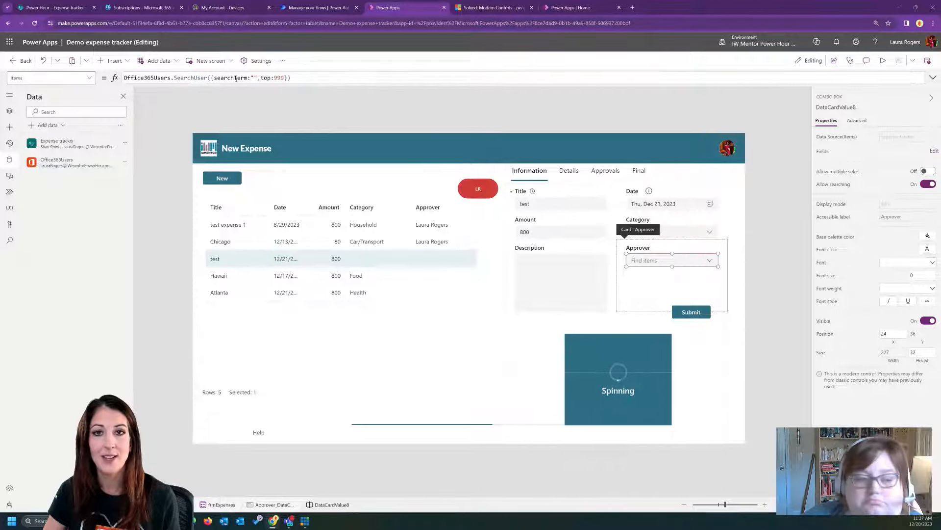
left_click_drag(315, 74, 169, 81)
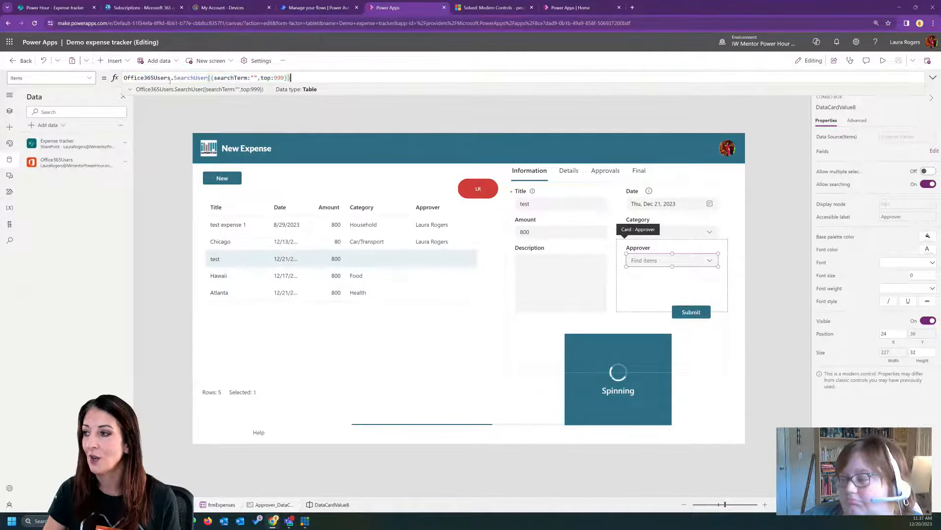
left_click_drag(300, 77, 189, 78)
left_click(302, 75)
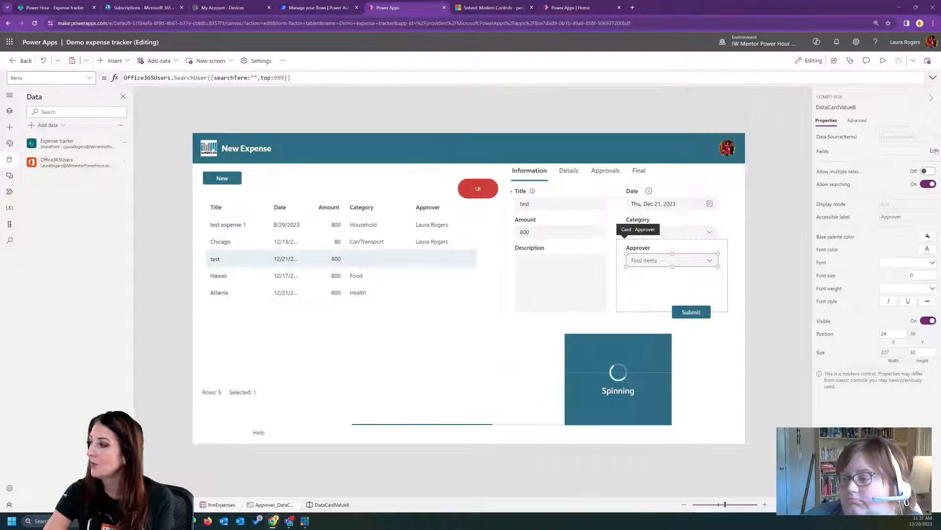
- Replace the DisplayName field of the Approver combo box with the Mail field
left_click(934, 151)
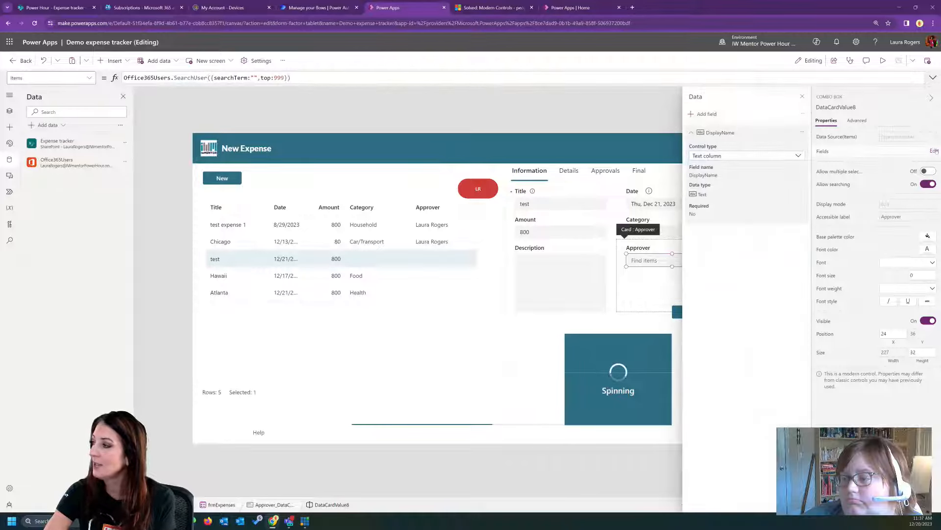
left_click(803, 133)
left_click(823, 162)
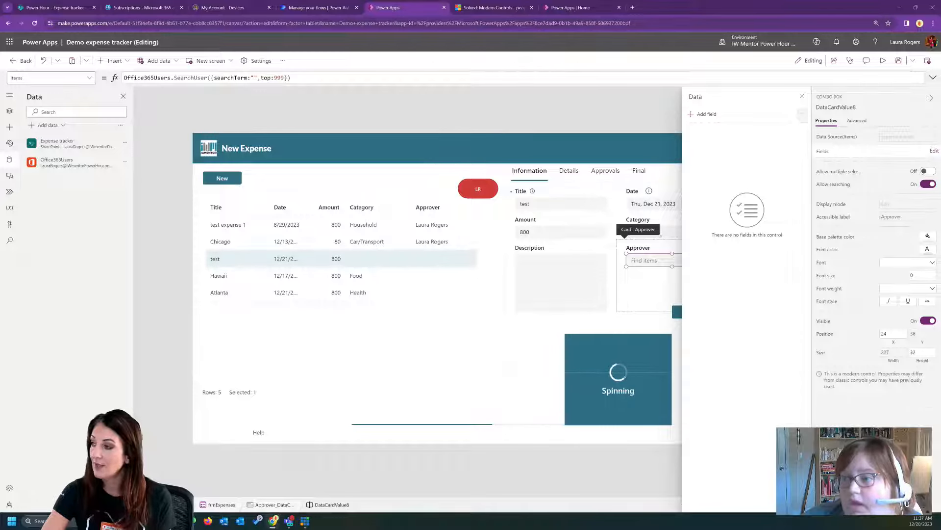
left_click(712, 114)
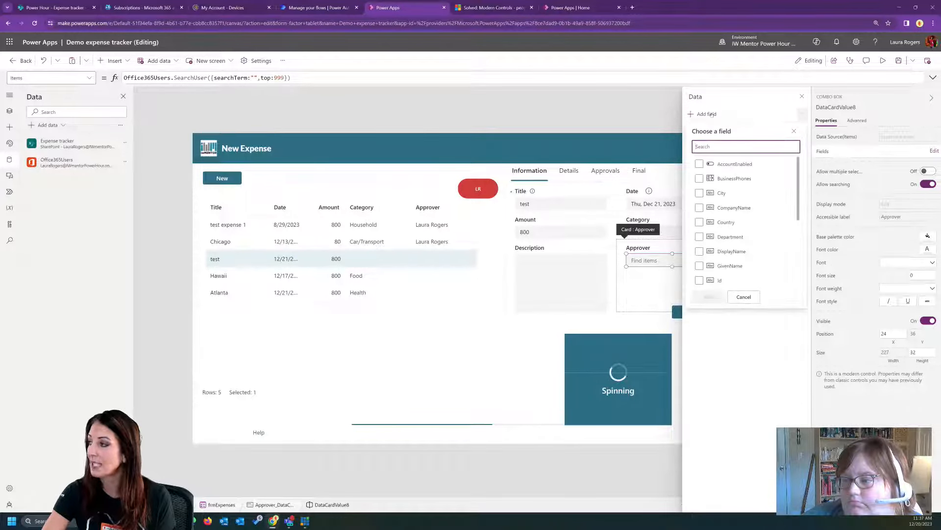
left_click(740, 251)
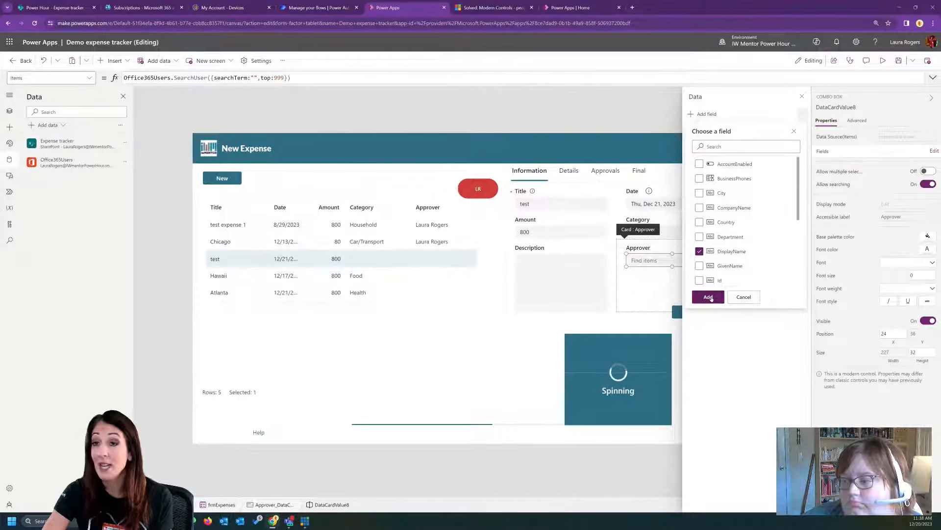
left_click(701, 251)
scroll(777, 244, "down", 3)
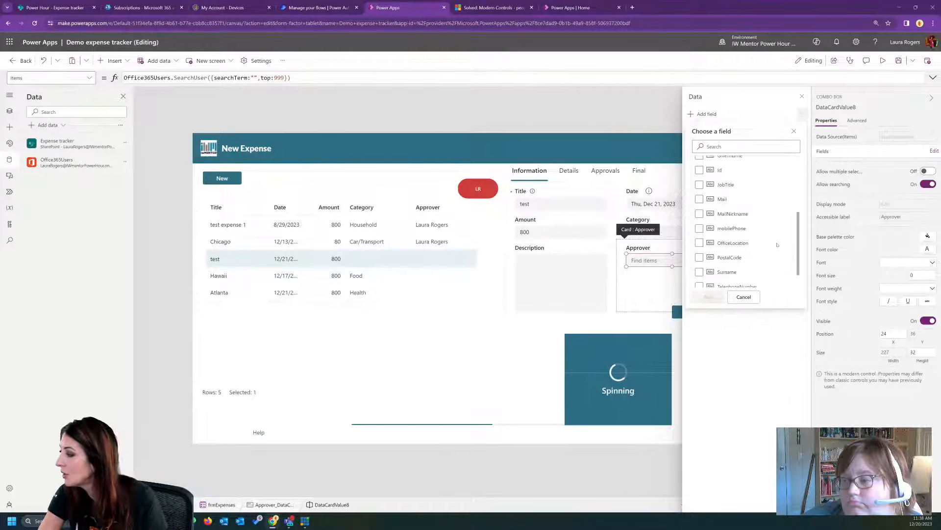
left_click(700, 199)
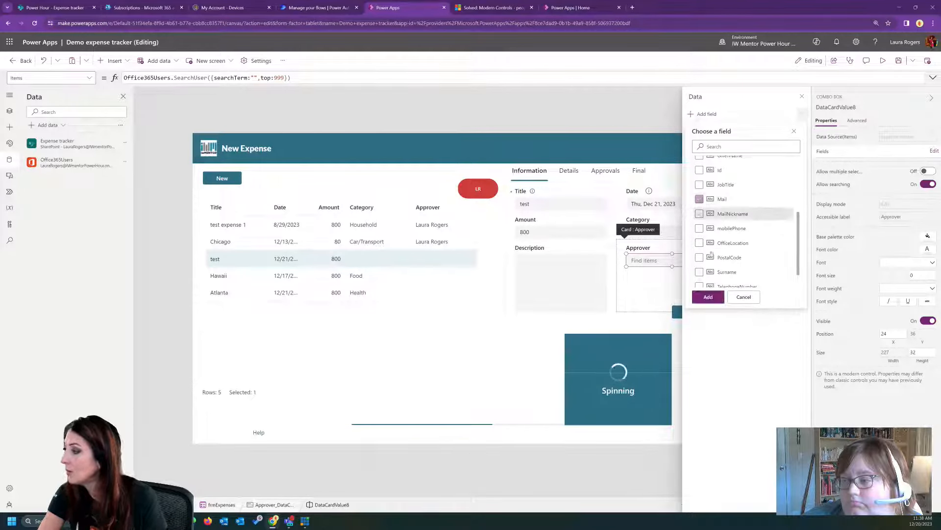
left_click(708, 297)
left_click(802, 96)
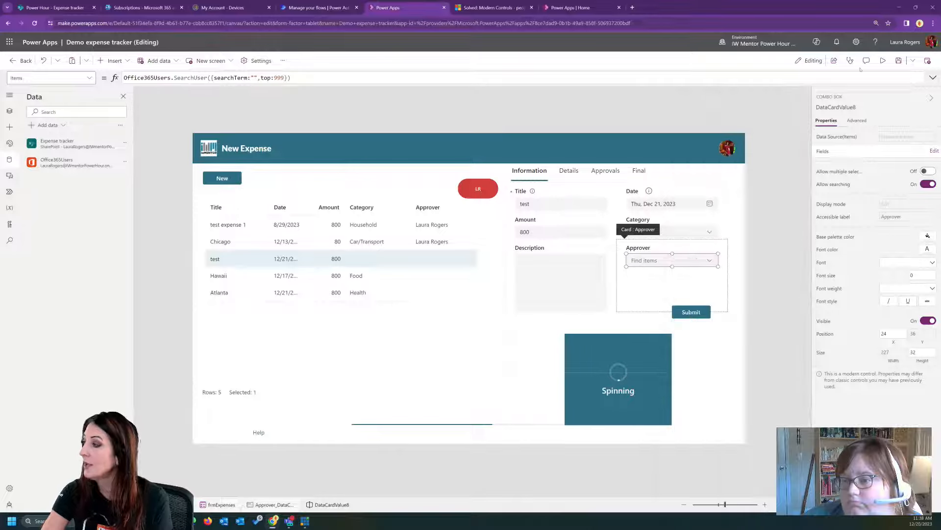
- Preview the Approver list with the Mail field, and return to editing
left_click(883, 60)
left_click(743, 246)
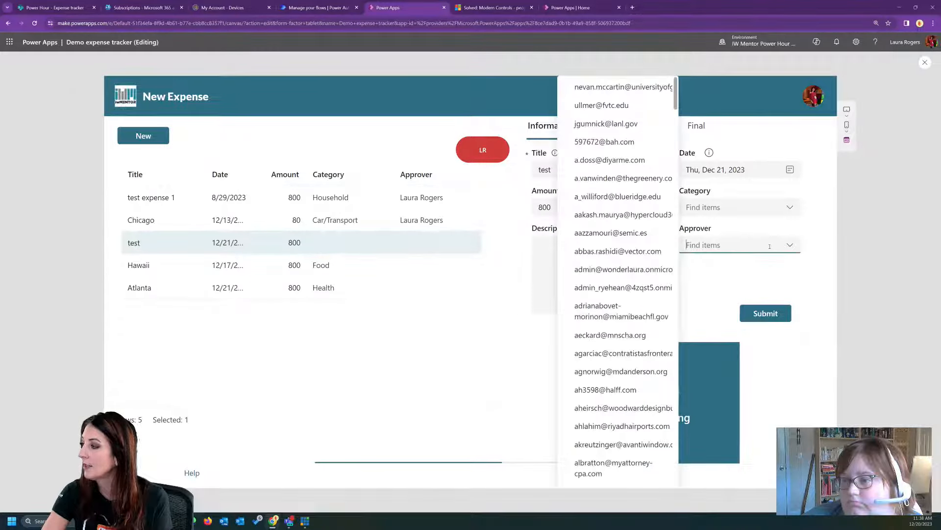
left_click(836, 207)
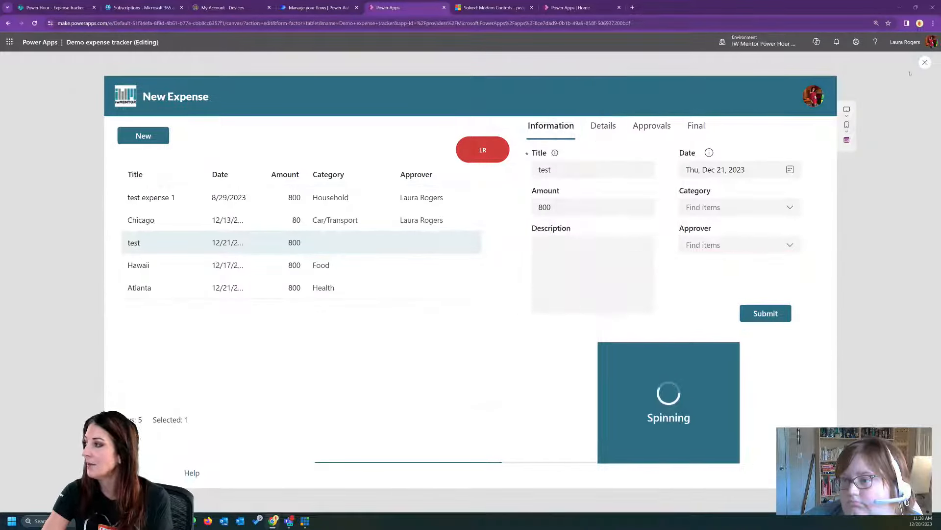
left_click(925, 62)
- Remove the Mail field from the Approver combo box and add DisplayName as its field
left_click(691, 261)
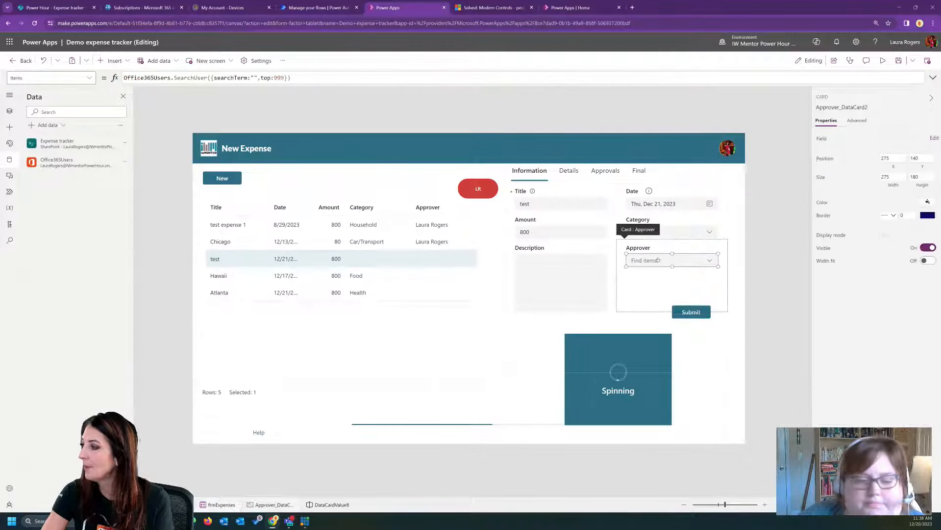
left_click(766, 157)
left_click(802, 132)
left_click(816, 161)
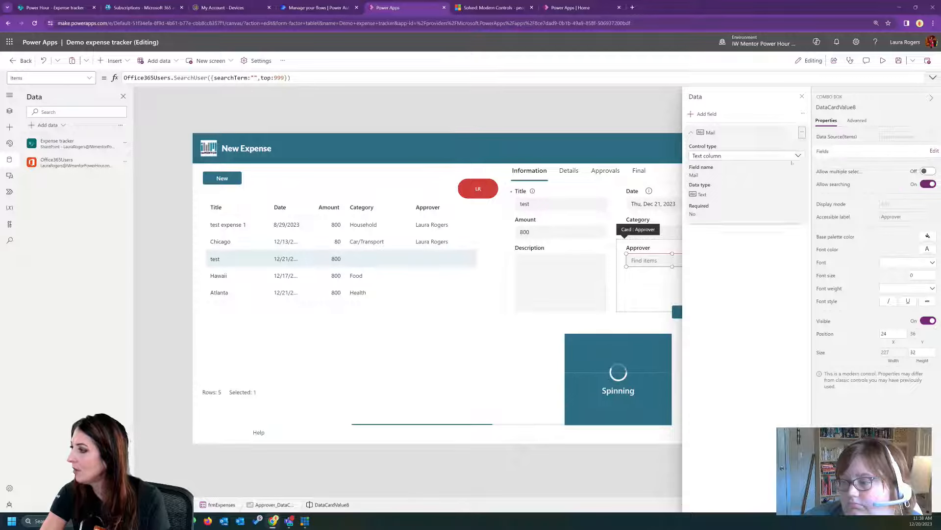
left_click(704, 114)
left_click(699, 251)
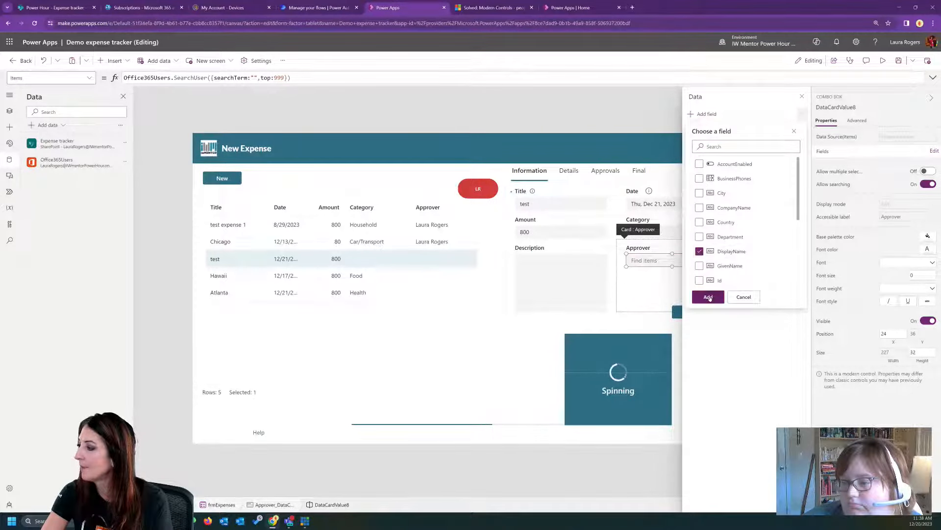
left_click(708, 296)
left_click(802, 96)
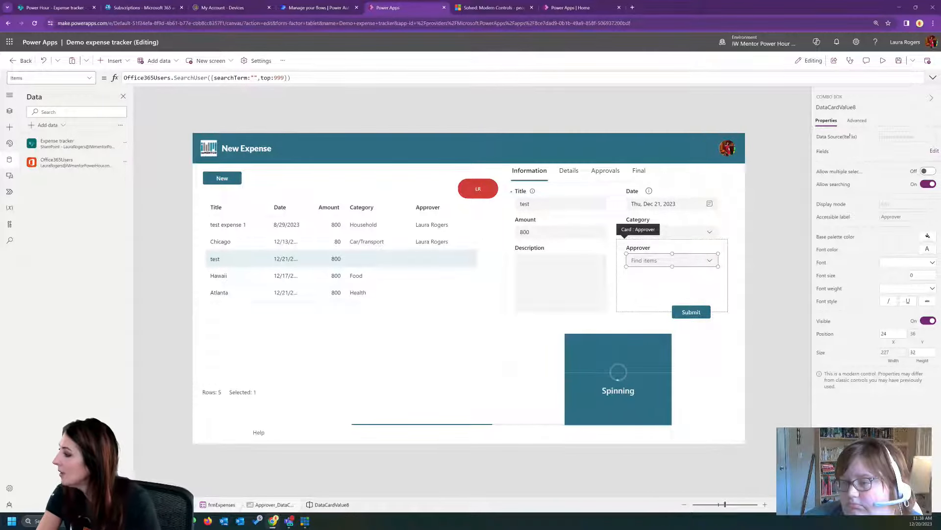
- Try Self.SearchText as the searchTerm in the Approver combo box's Office365Users.SearchUser formula
left_click(254, 77)
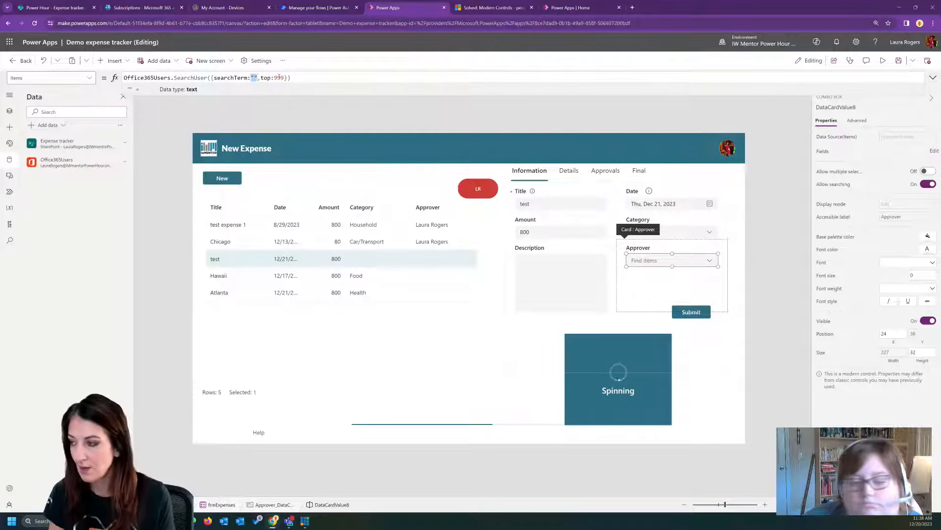
type("Self.se")
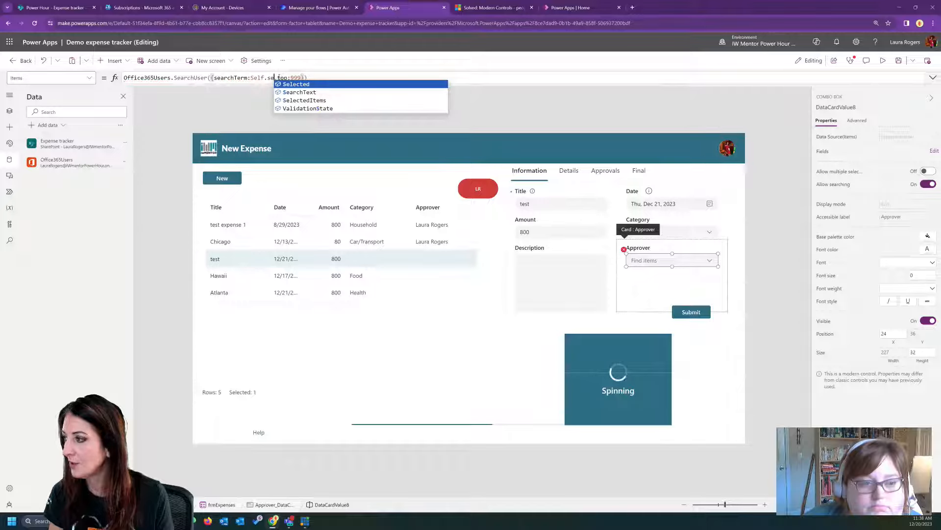
left_click(294, 92)
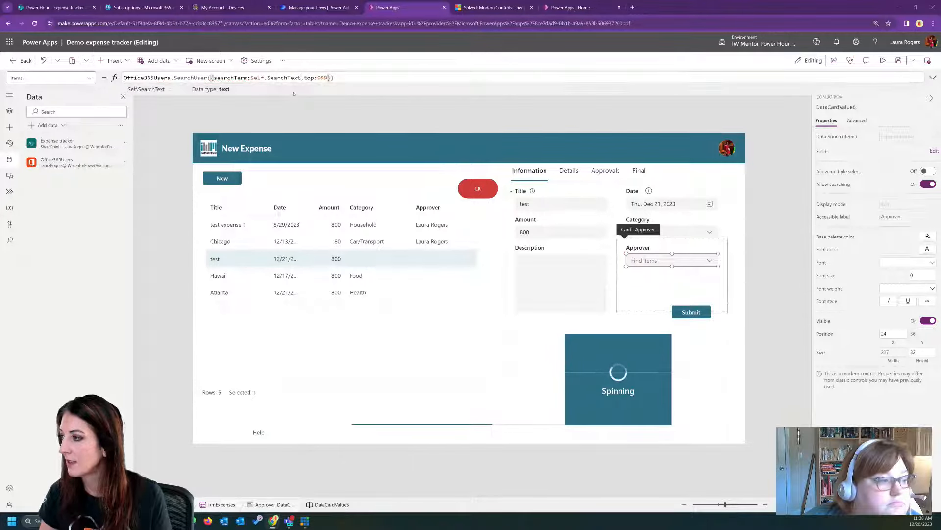
- Preview the app, search the Approver combo box for a person's first name, and return to editing
left_click(883, 61)
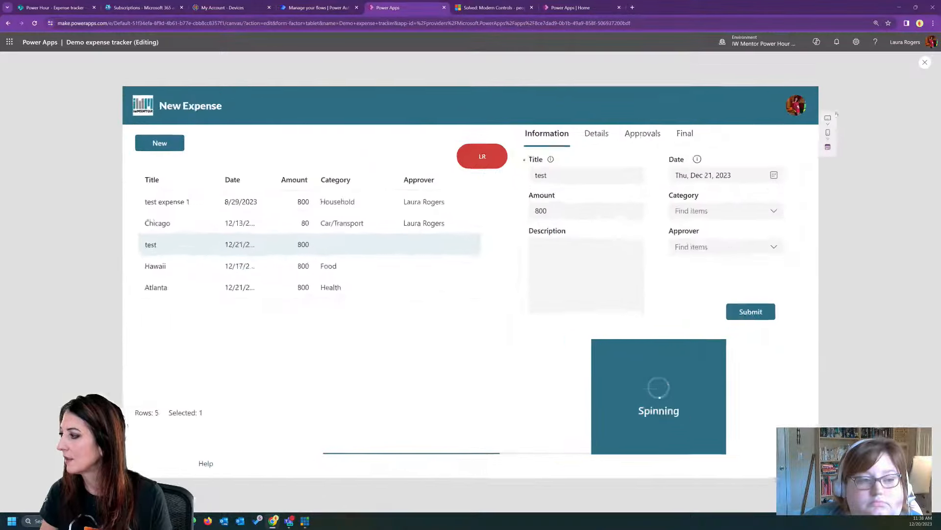
left_click(730, 243)
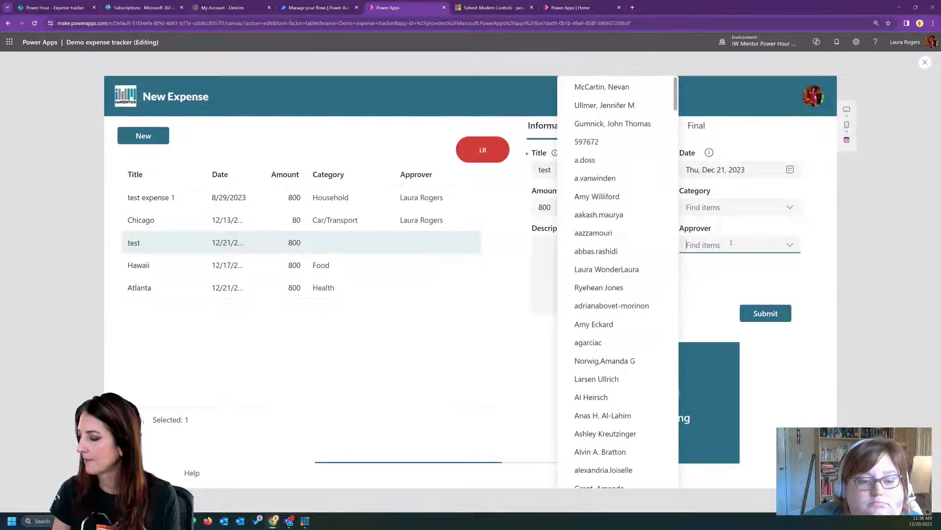
type("laura")
left_click(739, 300)
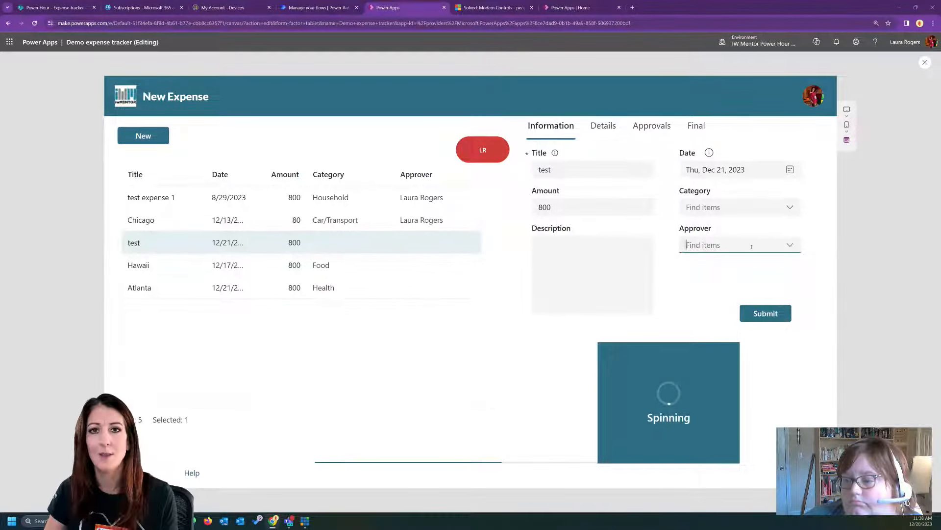
left_click(925, 62)
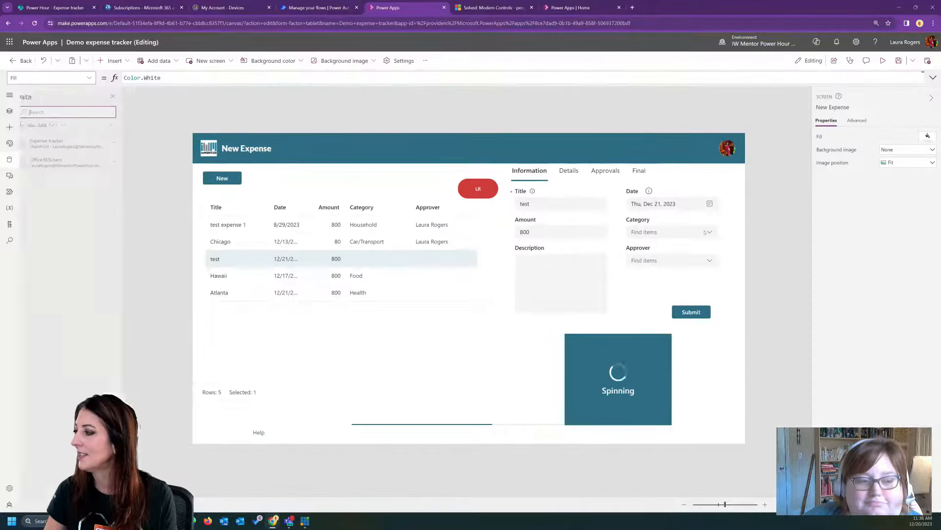
- Replace Self.SearchText with an empty string "" as the searchTerm in the Approver combo box's Items formula
left_click(651, 260)
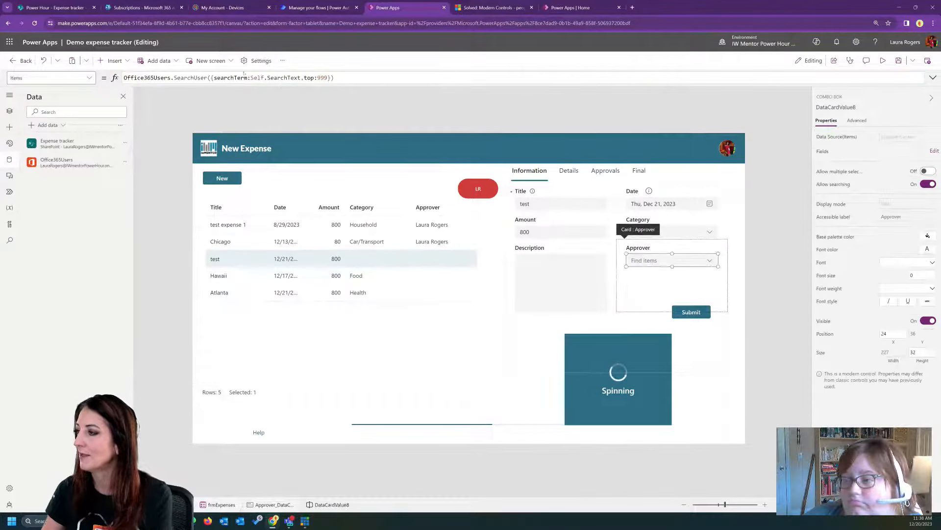
left_click_drag(250, 78, 301, 78)
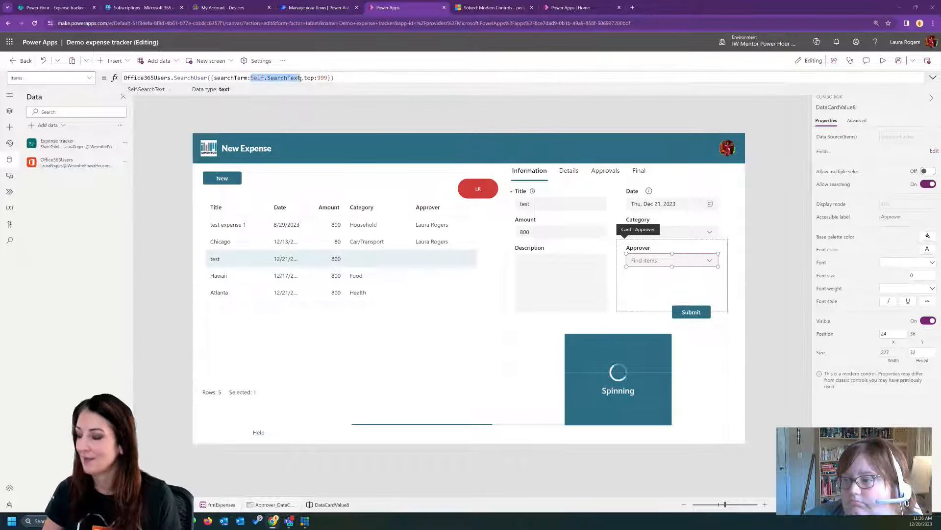
type("\"\"")
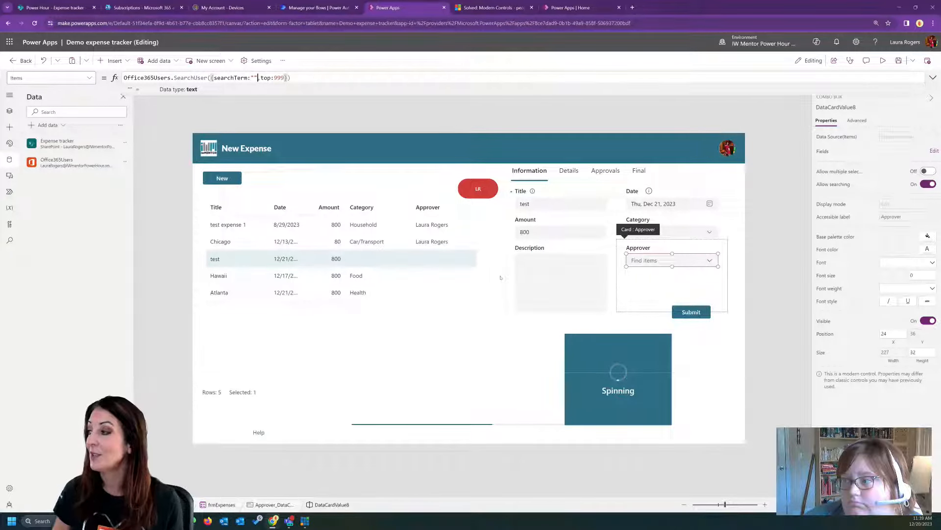
left_click(535, 331)
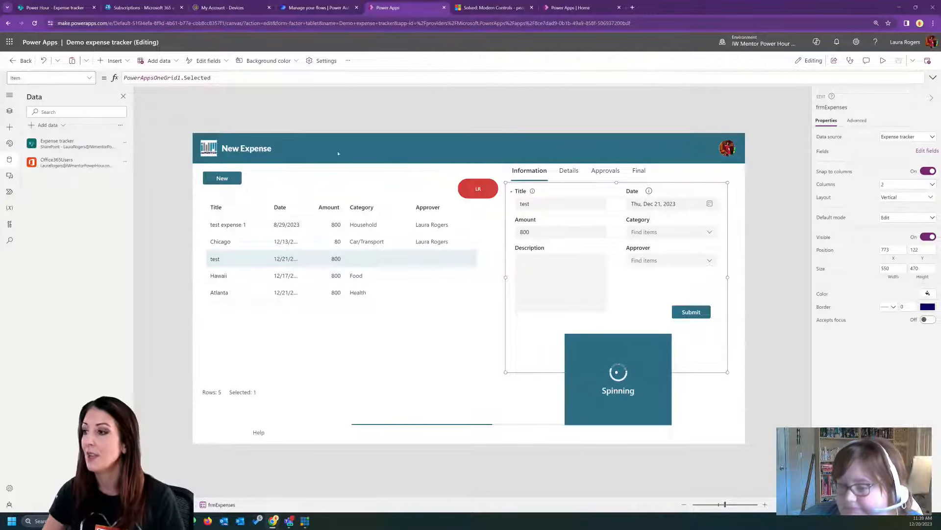
- Add a new blank screen to the app
left_click(9, 111)
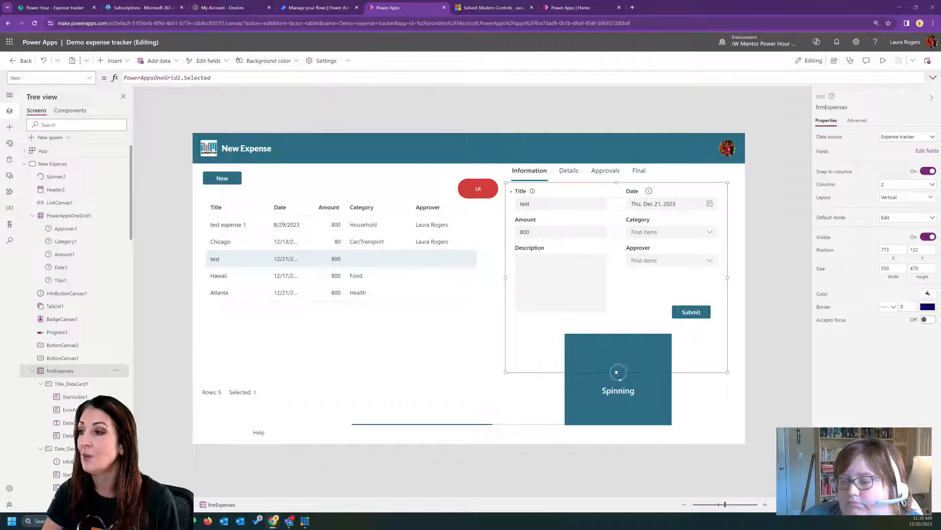
left_click(50, 137)
left_click(68, 212)
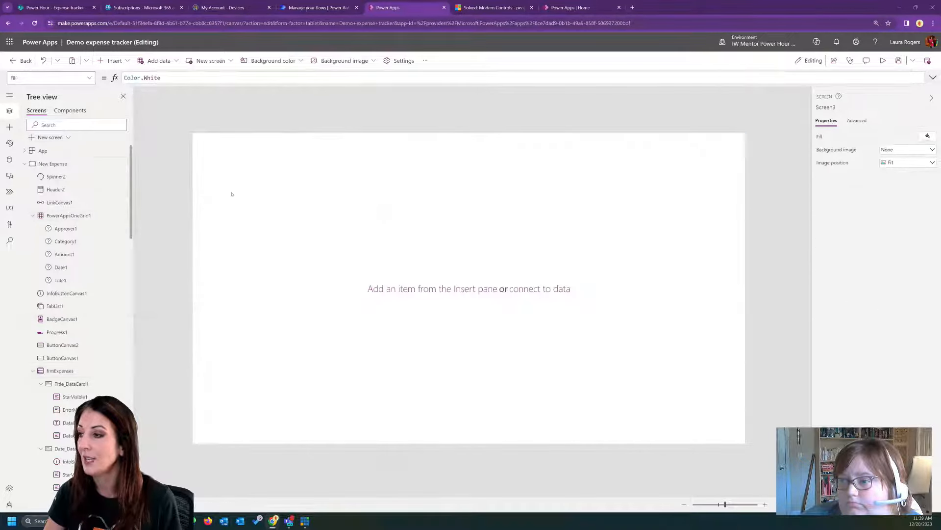
- Insert a modern form on the new screen and connect it to the Expense tracker data source
left_click(113, 61)
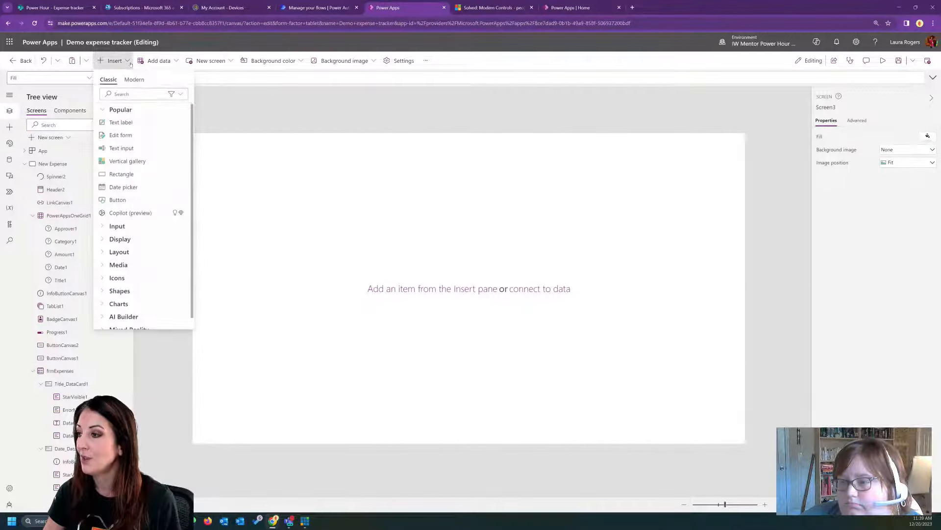
left_click(135, 79)
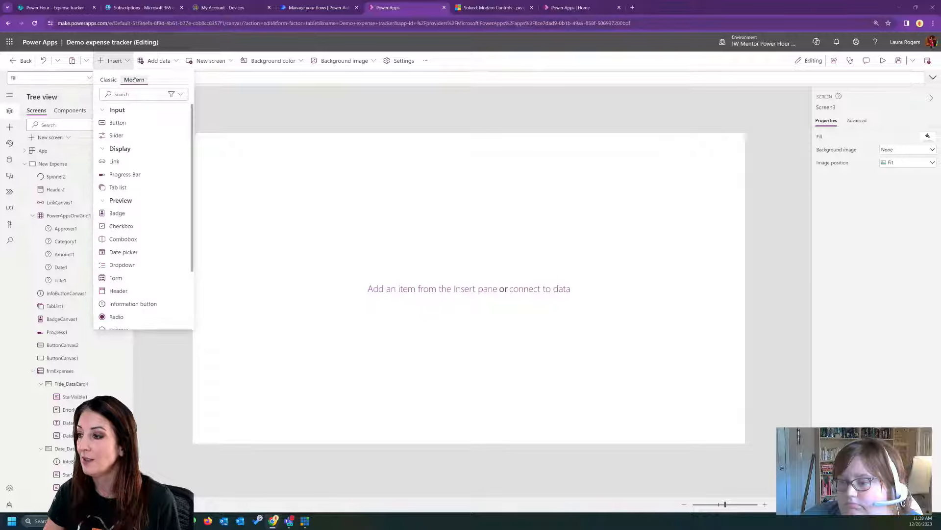
left_click(116, 277)
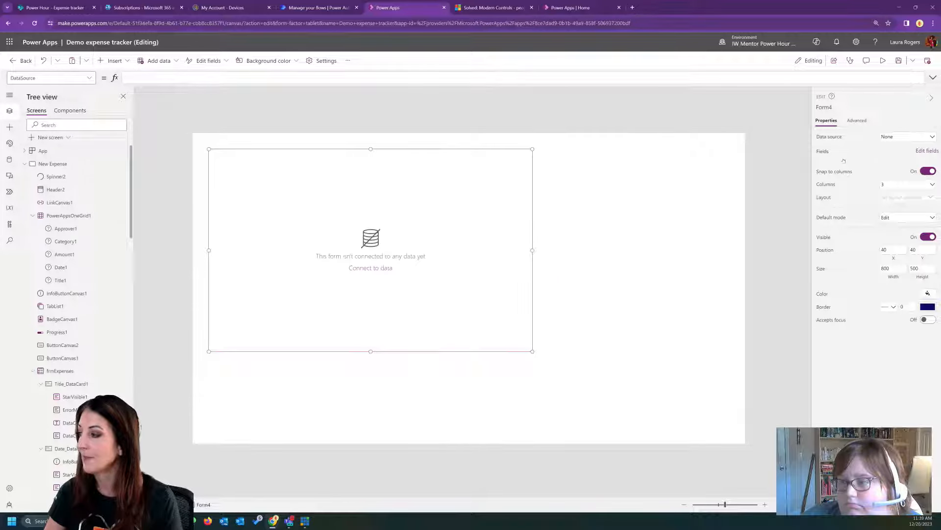
left_click(892, 137)
left_click(877, 198)
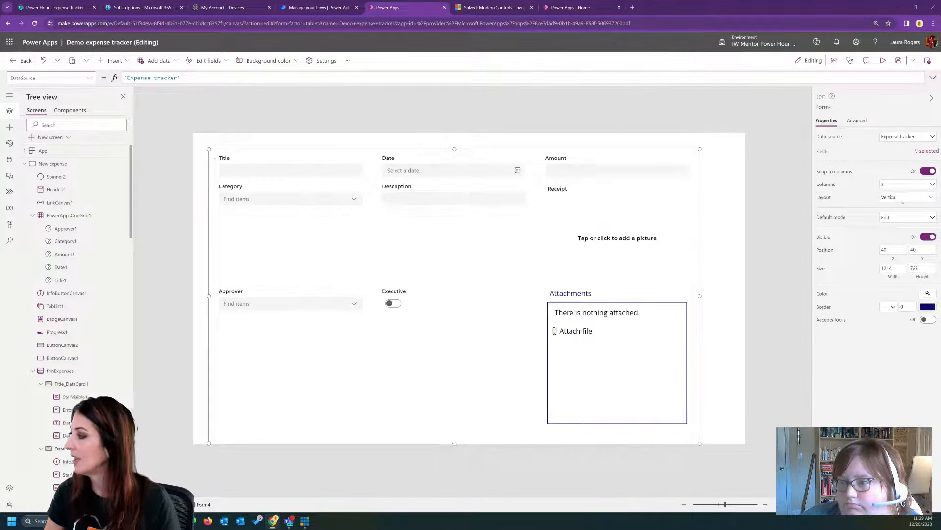
- Set the new form to 2 columns and lower its top edge to about Y 85, leaving space above it
left_click(901, 184)
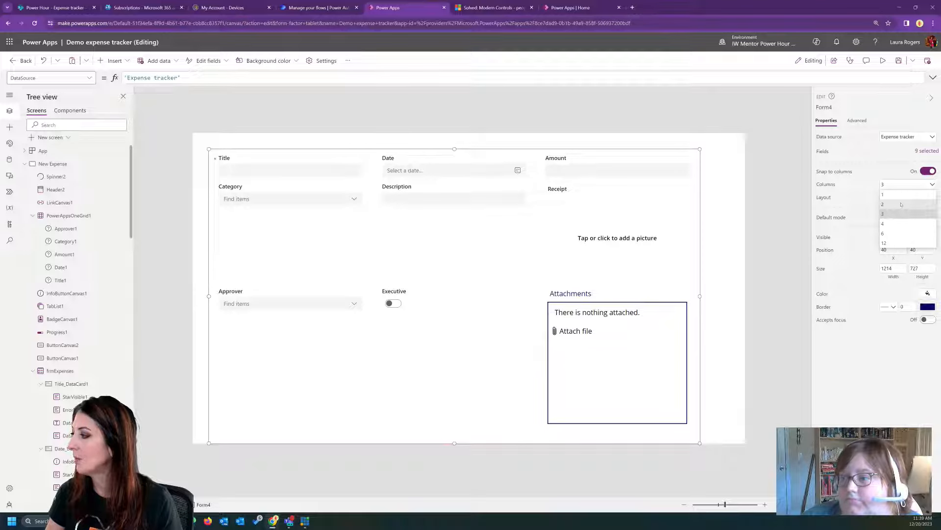
left_click(901, 204)
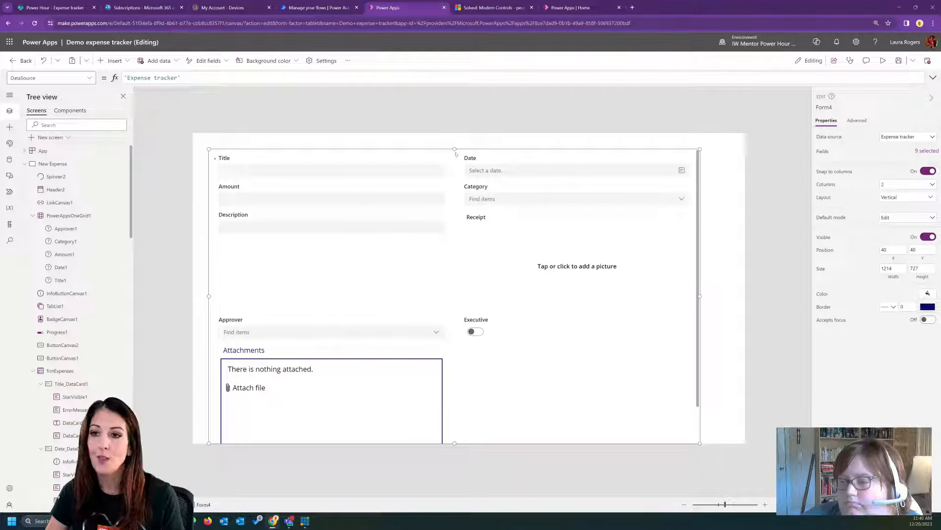
left_click_drag(455, 149, 456, 167)
left_click(521, 160)
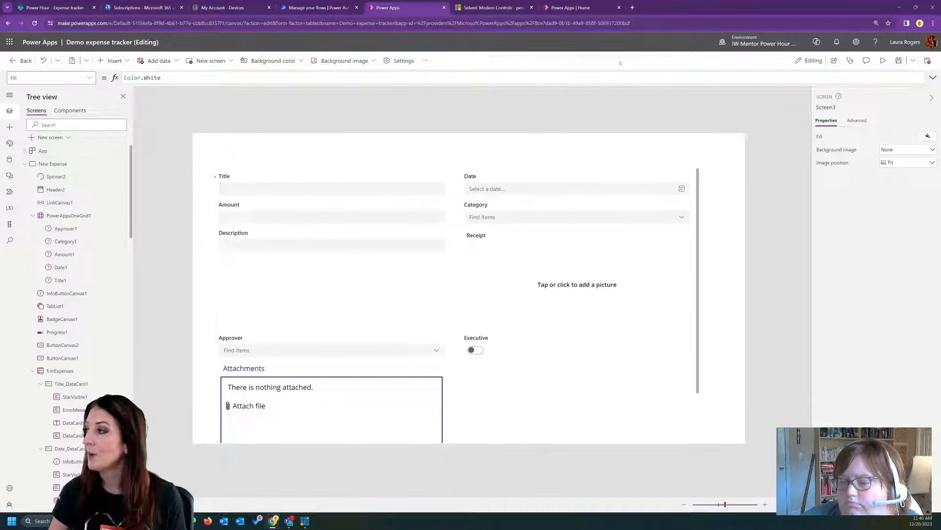
- Search the web for "wonderlaura tabs form" in a new browser tab and open the Power Apps Tabbed SharePoint Form post
left_click(633, 8)
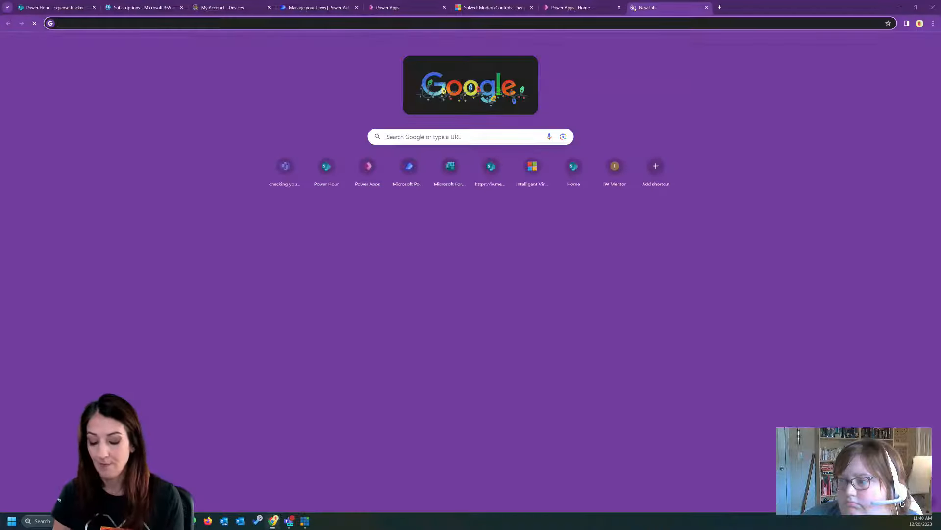
type("wonderlaura")
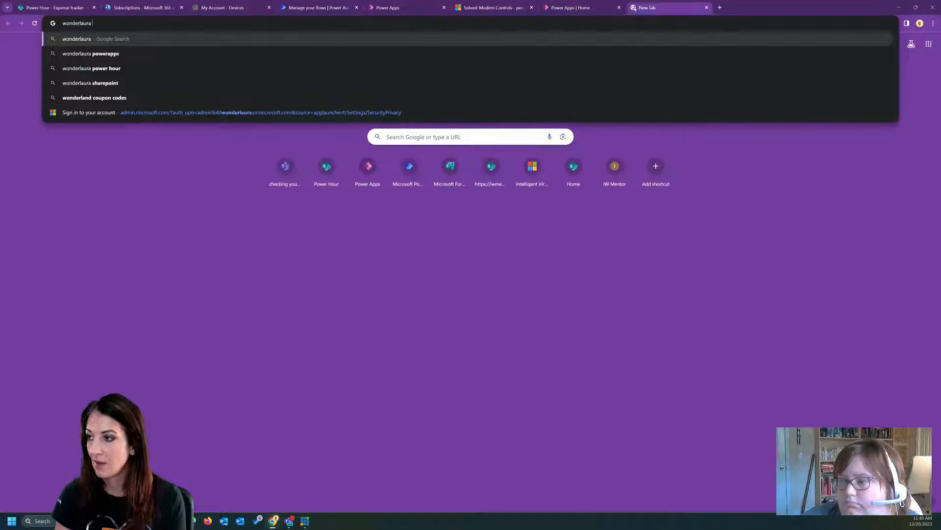
type(" tabs form")
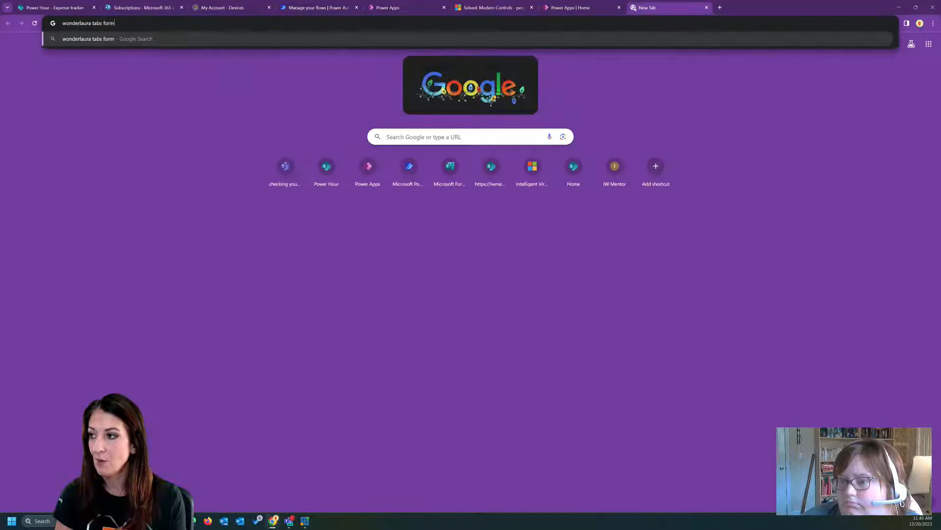
key("Return")
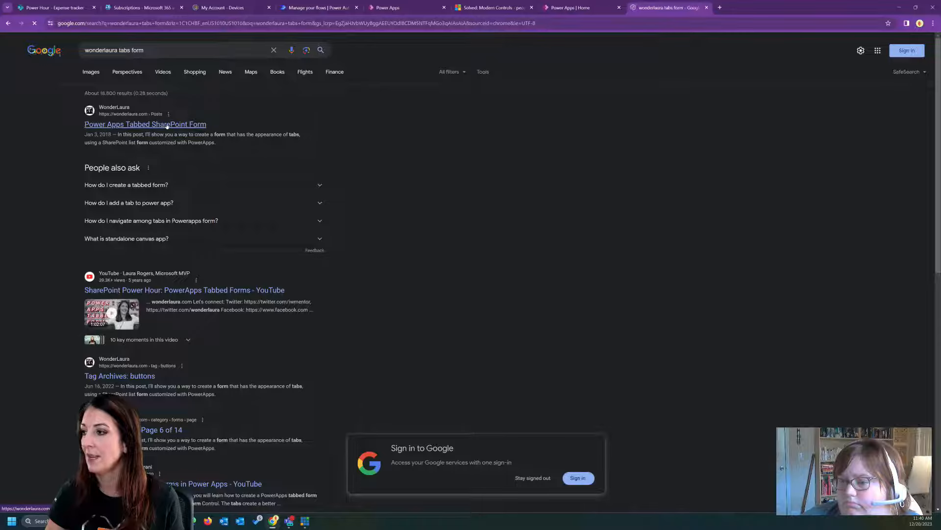
left_click(192, 124)
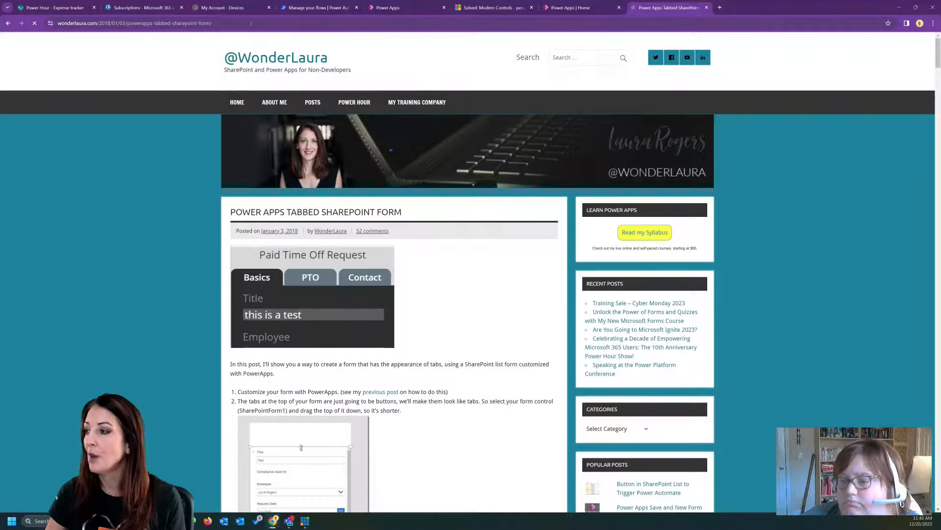
- Copy the blog post's web address for sharing, and switch back to the Demo expense tracker editor in Power Apps
left_click(251, 23)
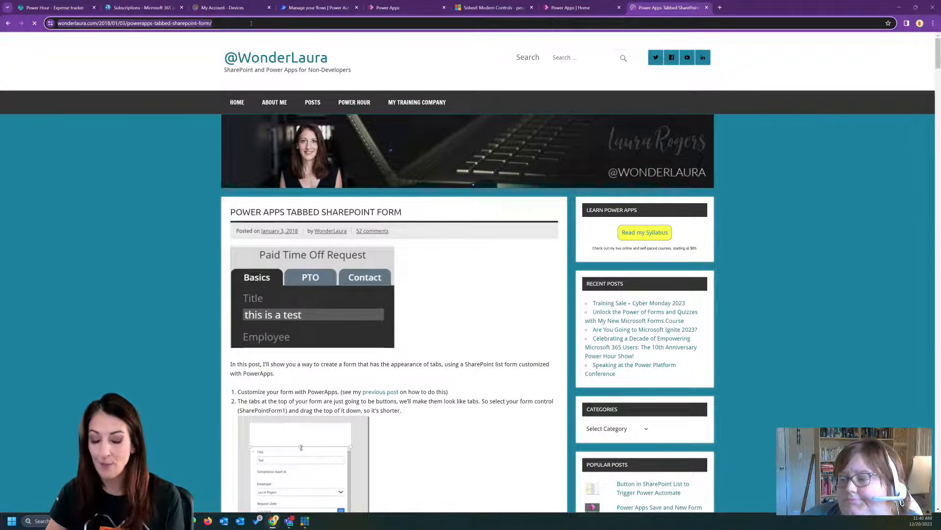
key("alt+Tab")
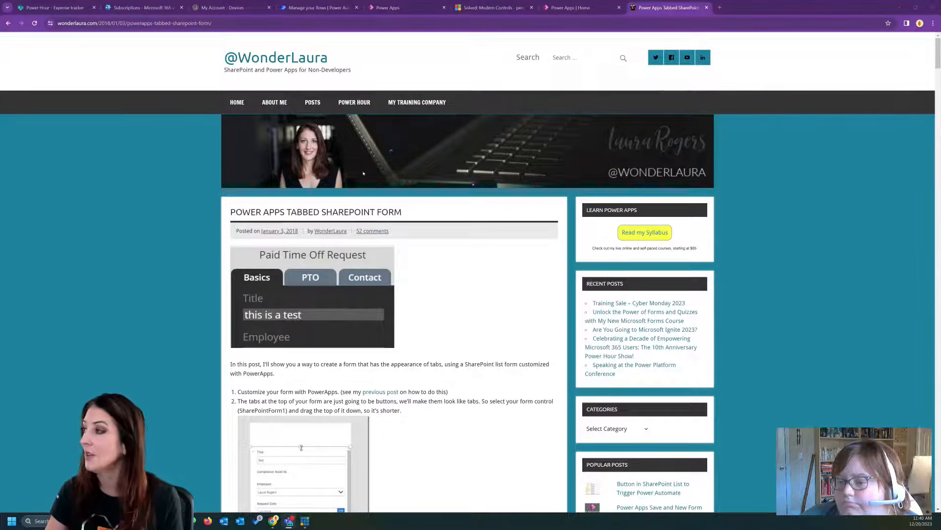
left_click(579, 4)
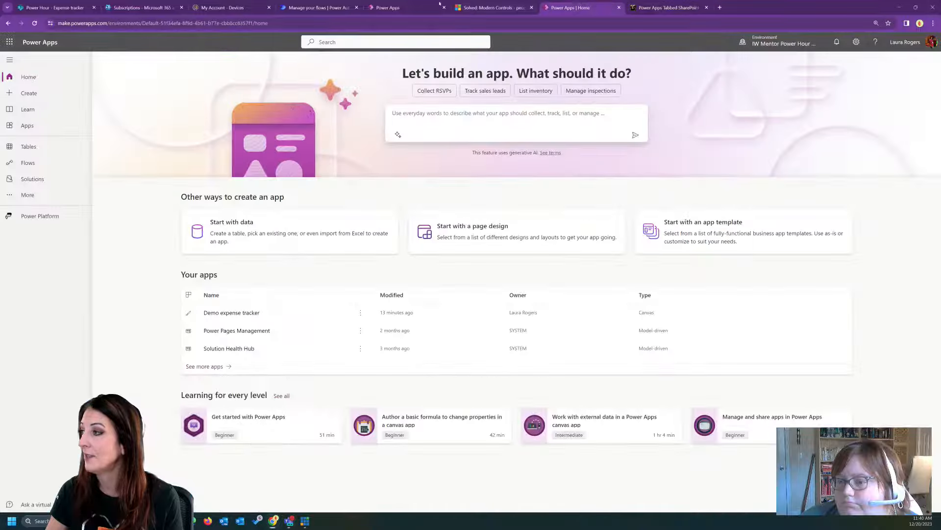
left_click(440, 4)
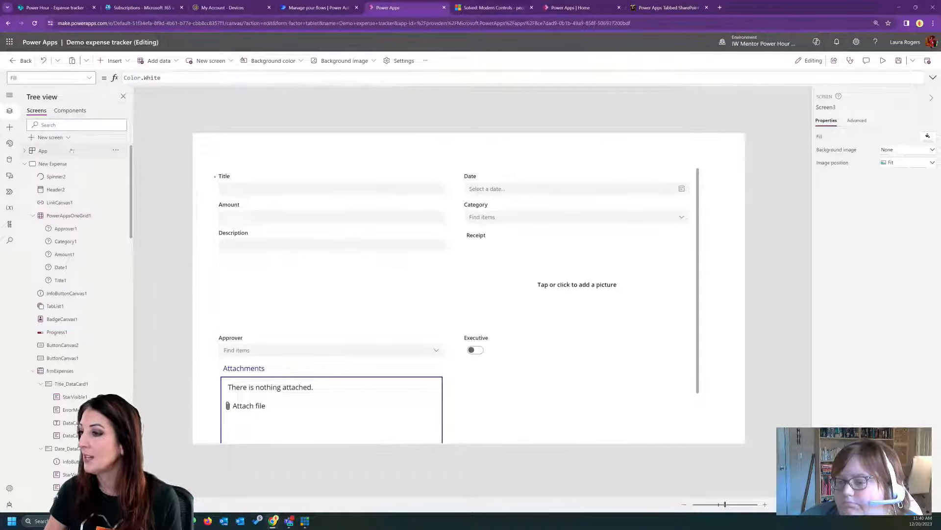
- Insert a modern Tab list and place it just above the top edge of the new form
left_click(115, 59)
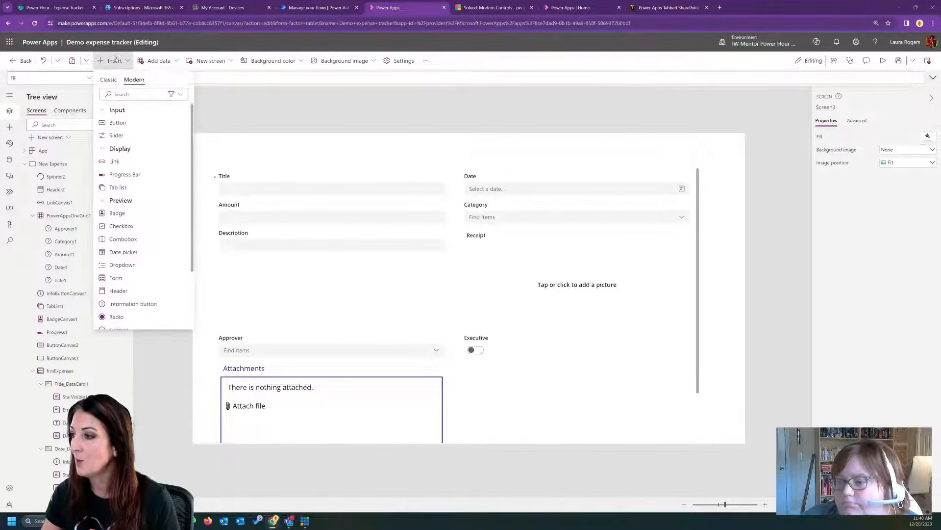
left_click(131, 187)
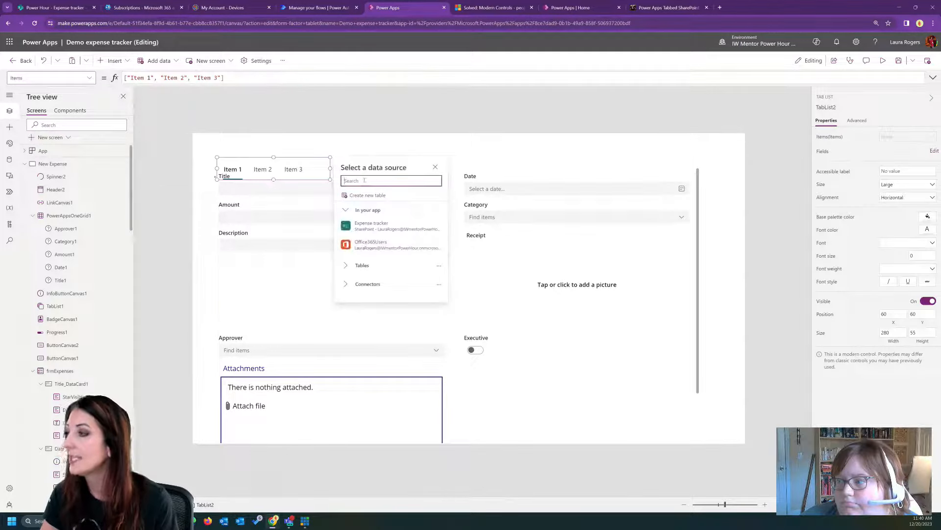
left_click_drag(291, 169, 287, 149)
- Set the new form's BorderThickness to 1
left_click(697, 234)
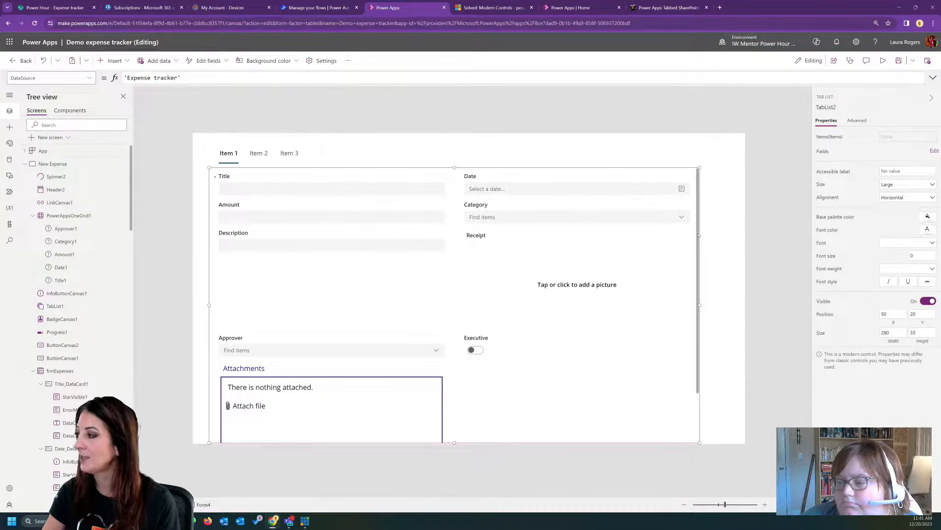
left_click(857, 121)
left_click(866, 138)
type("bor")
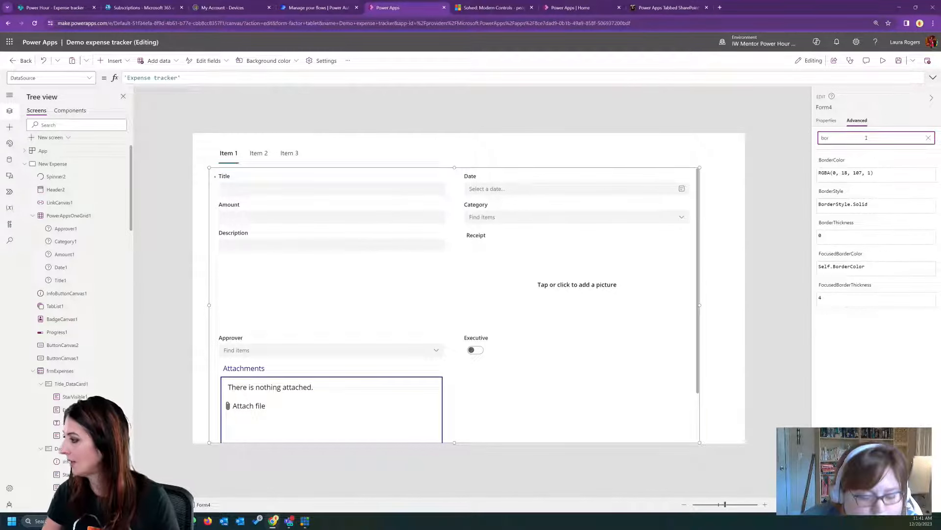
left_click(834, 238)
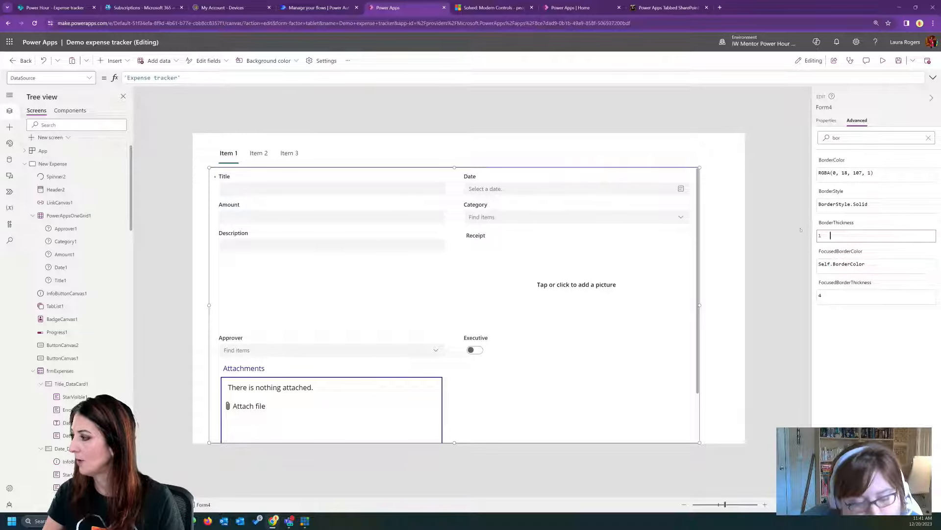
left_click(753, 190)
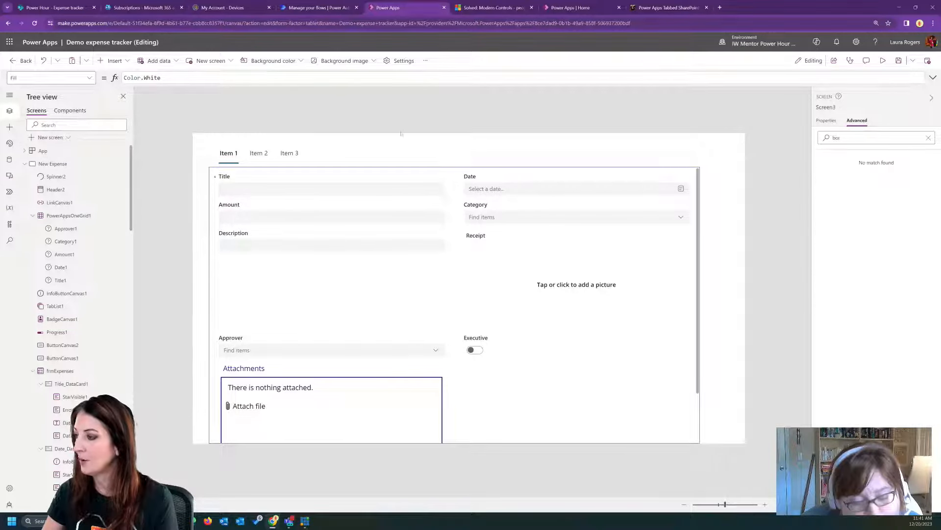
- Set the tab list's Items to "Info", "Details" and "Attachments"
left_click(239, 156)
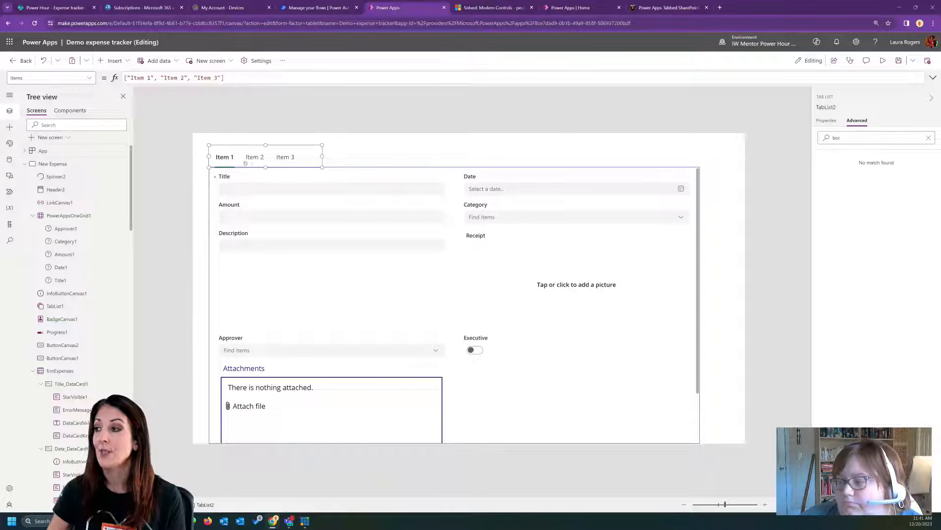
left_click_drag(131, 77, 152, 78)
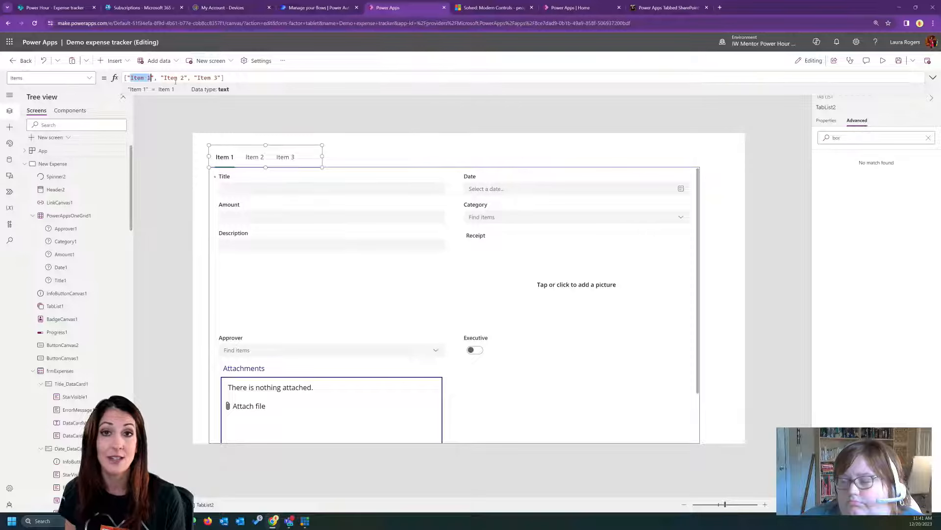
left_click(137, 77)
left_click_drag(130, 78, 152, 77)
left_click(150, 78)
double_click(142, 78)
type("Info")
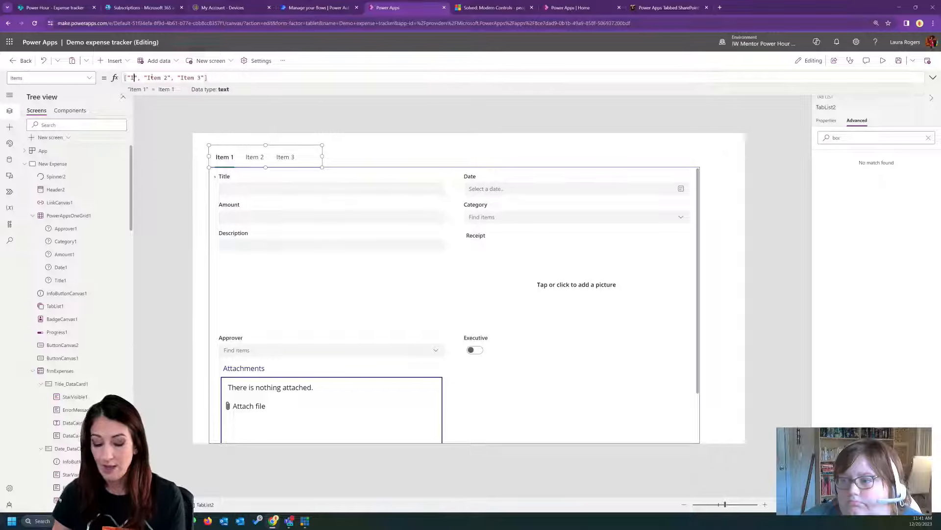
left_click_drag(157, 77, 177, 77)
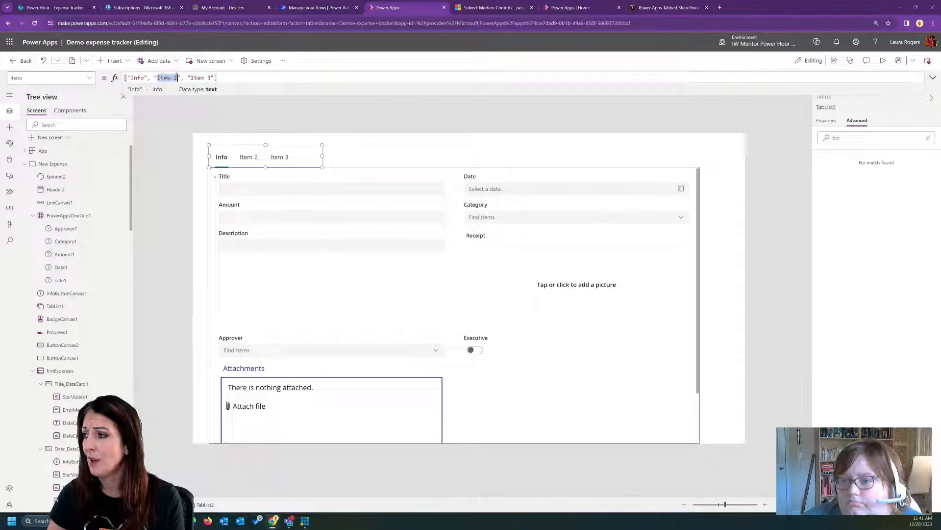
type("Details")
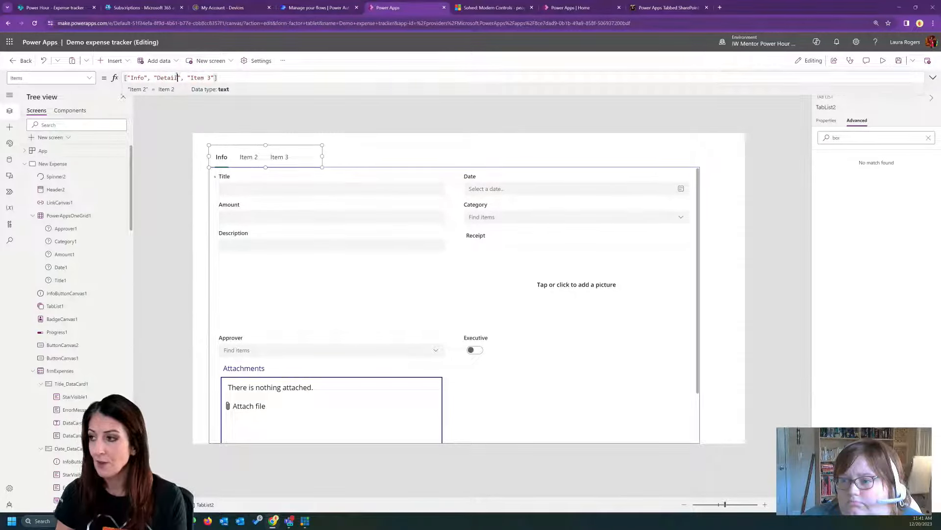
left_click_drag(193, 77, 214, 77)
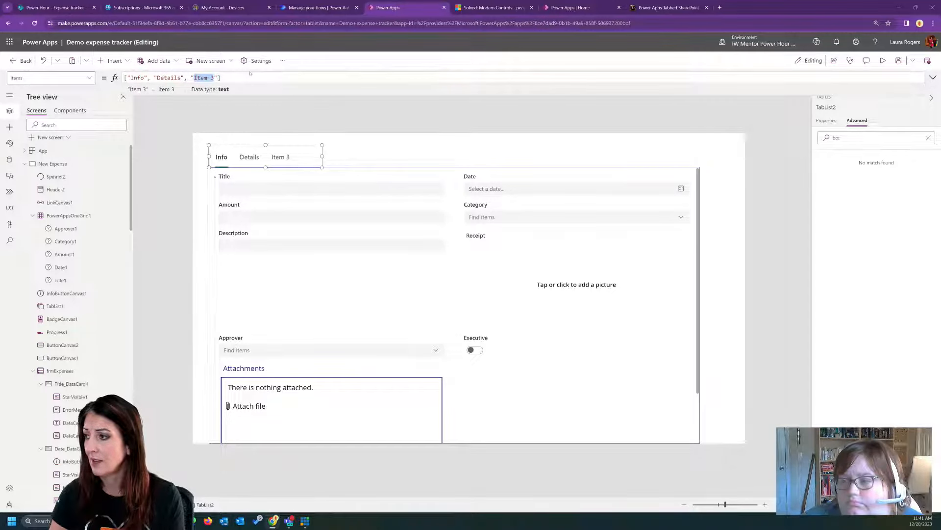
type("Attachments")
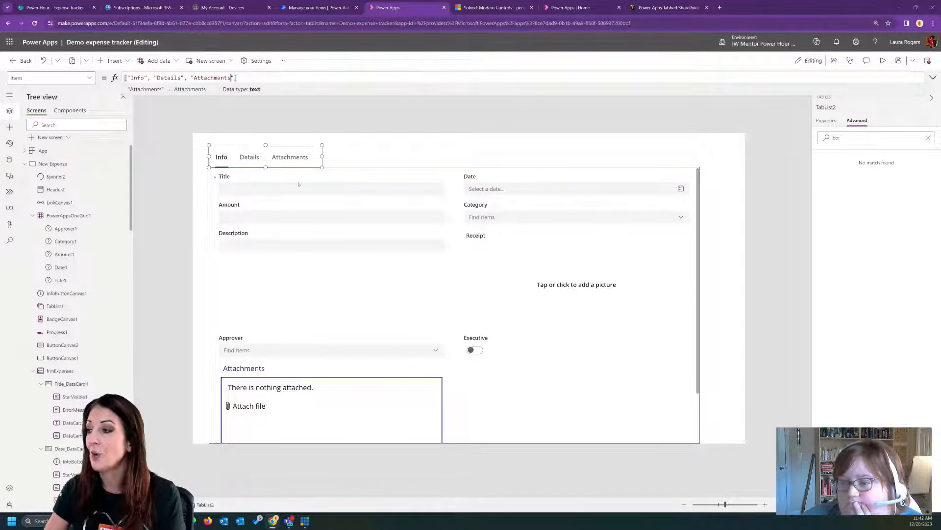
- Move the tab list slightly up, clear of the form's top border, and rename it tabExpense
left_click(657, 154)
left_click(256, 156)
left_click_drag(257, 156, 258, 150)
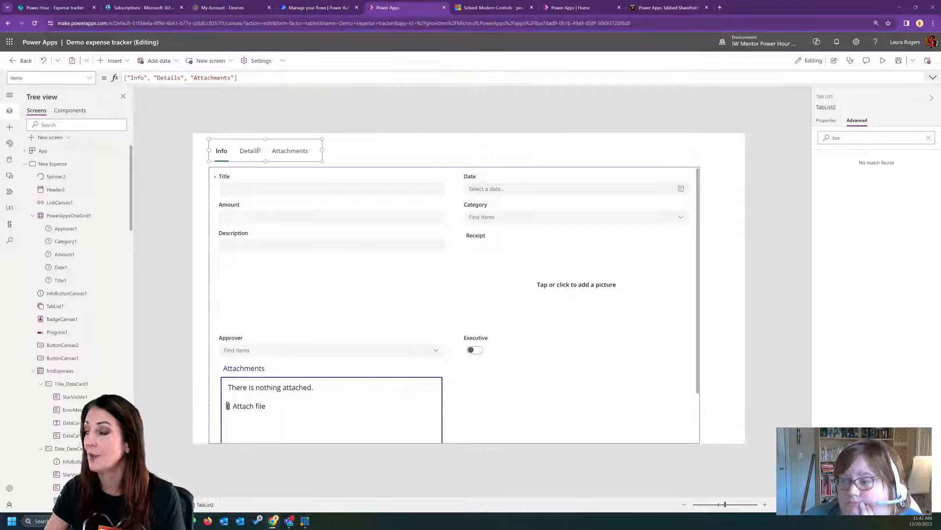
left_click(827, 107)
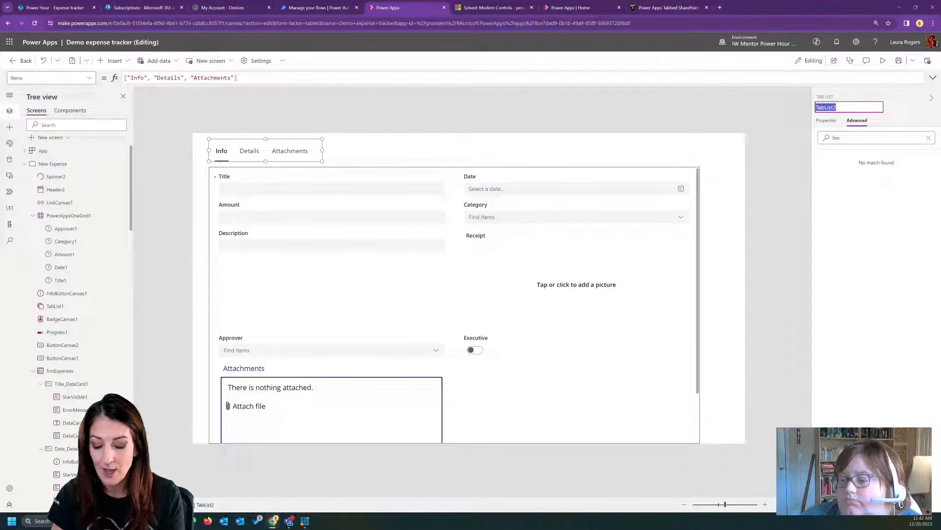
type("tab")
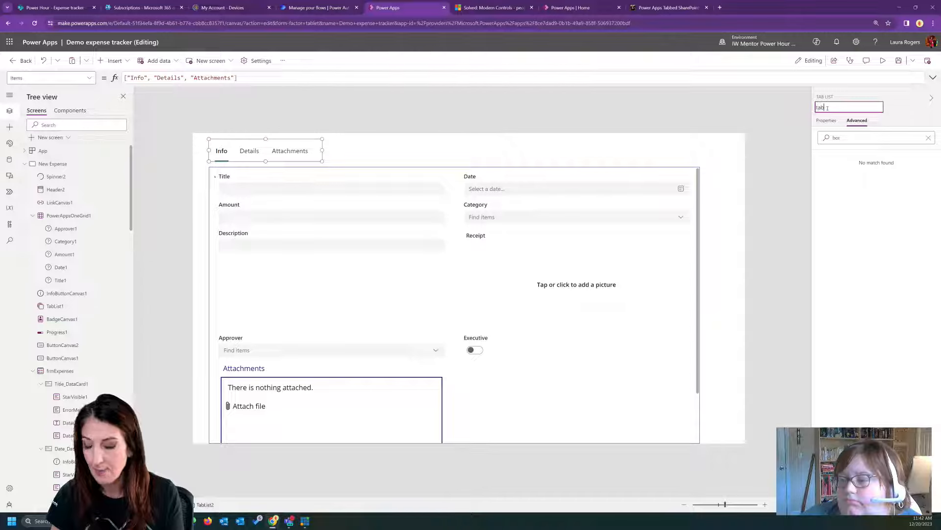
type("Expense")
key("Return")
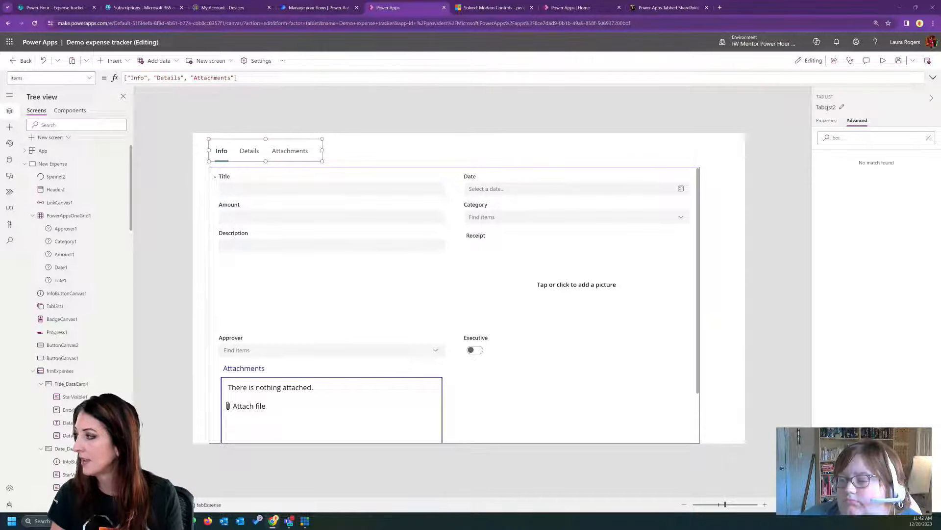
left_click(838, 107)
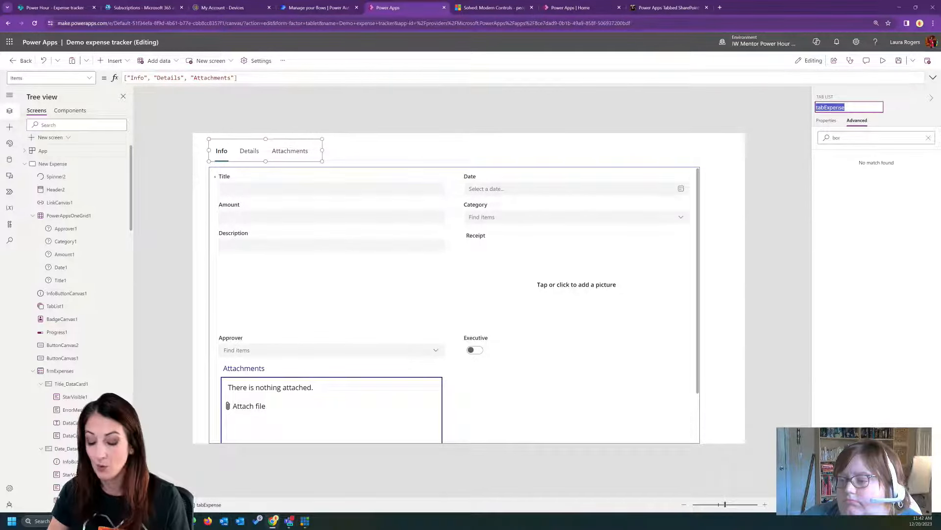
left_click(558, 154)
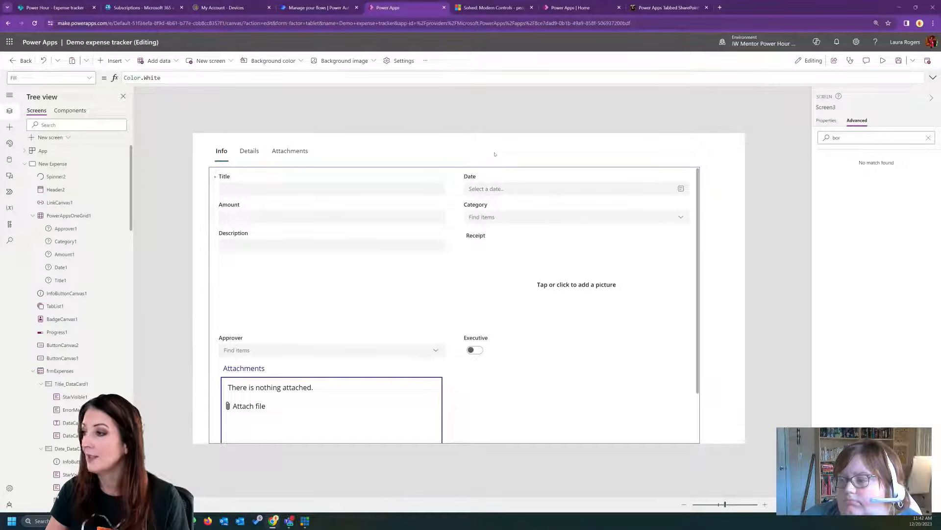
- Insert a classic text label and place it above the form, beside the Attachments tab
left_click(120, 60)
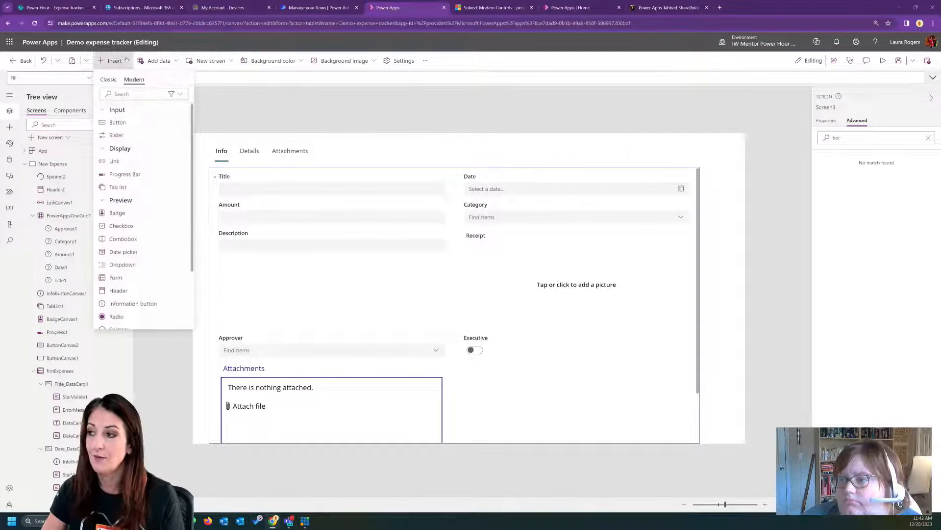
left_click(132, 94)
type("lab")
key("BackSpace")
key("BackSpace")
key("BackSpace")
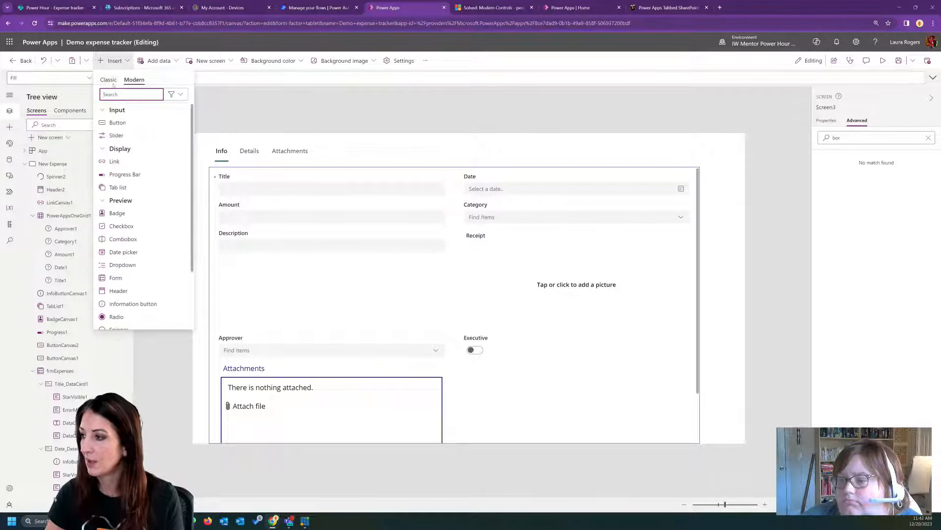
left_click(109, 81)
left_click(125, 123)
left_click_drag(258, 166, 454, 154)
- Set the new label's Text formula to tabExpense.Selected.Value
left_click(338, 75)
key("ctrl+a")
type("tabExpense")
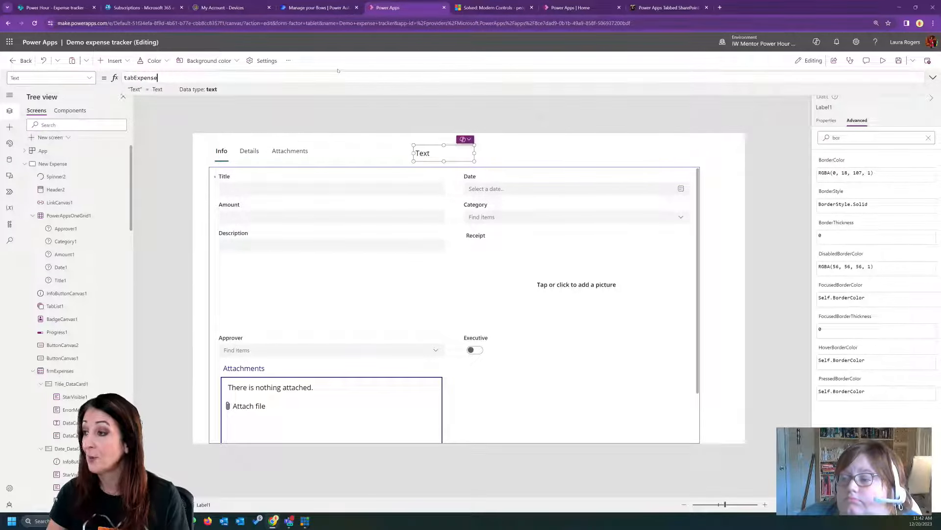
type(".")
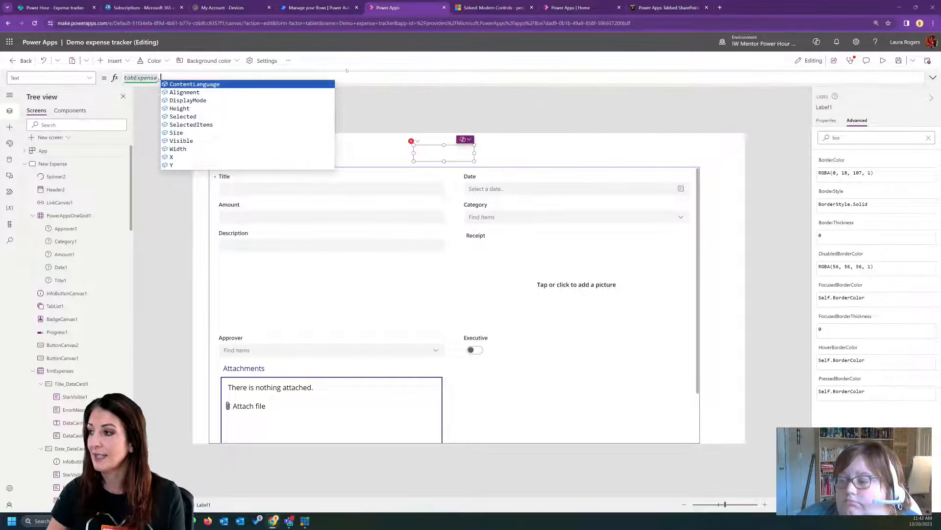
left_click(183, 116)
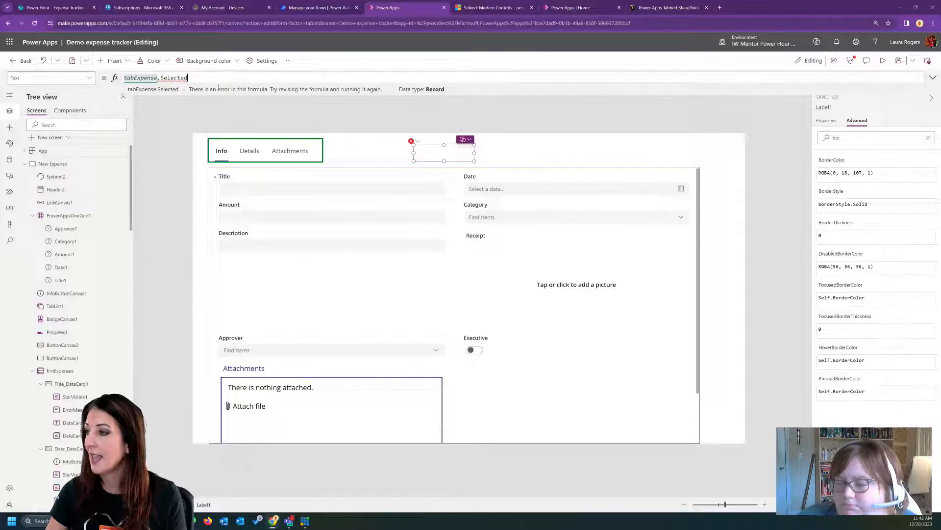
type(".")
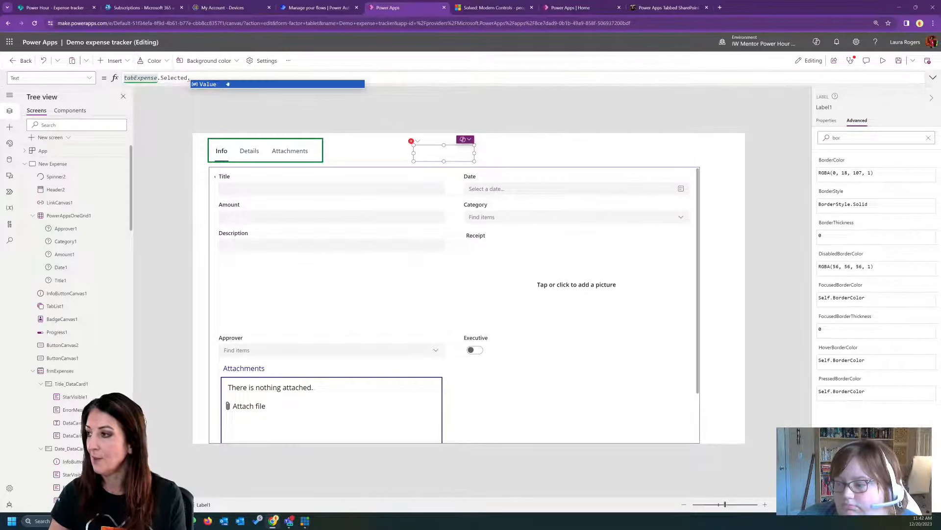
left_click(229, 84)
- Preview the app, switch repeatedly between the Info, Details and Attachments tabs to check the label, and close the preview
key("F5")
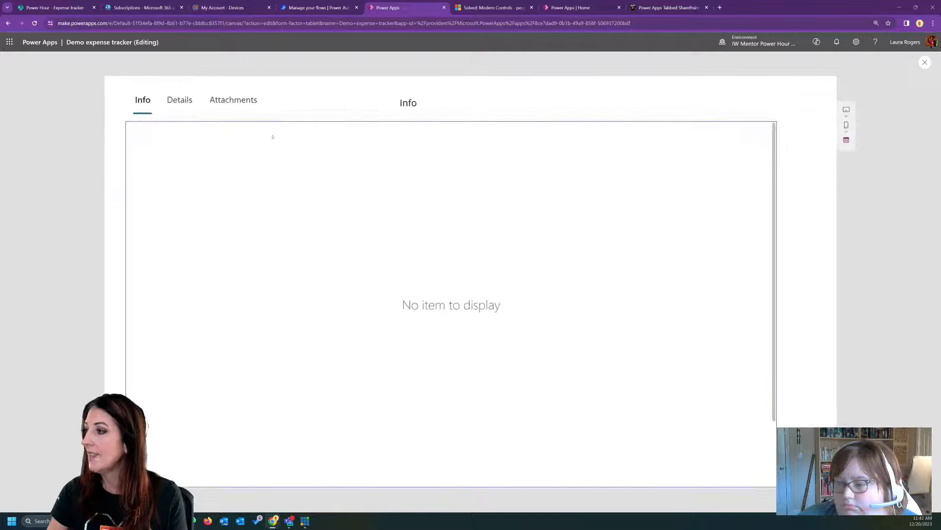
left_click(179, 100)
left_click(233, 99)
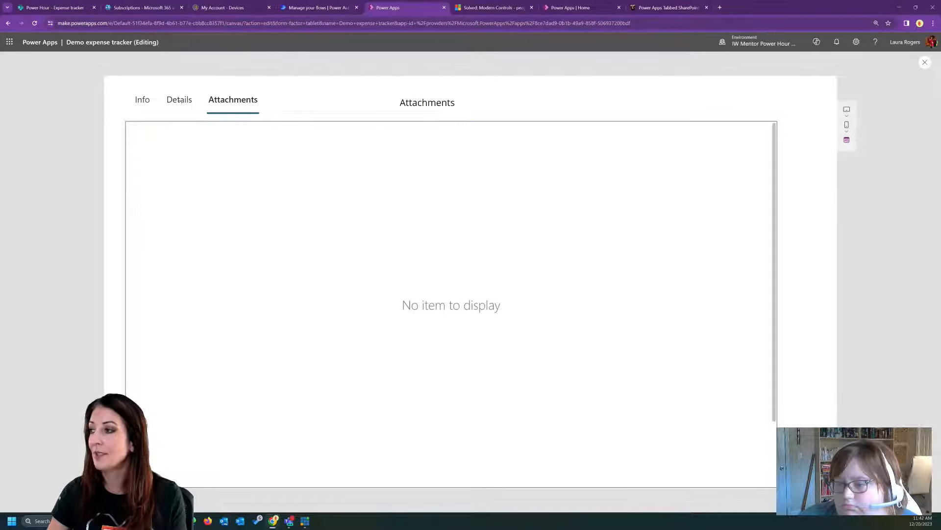
left_click(142, 100)
left_click(180, 99)
left_click(233, 100)
left_click(142, 100)
left_click(179, 100)
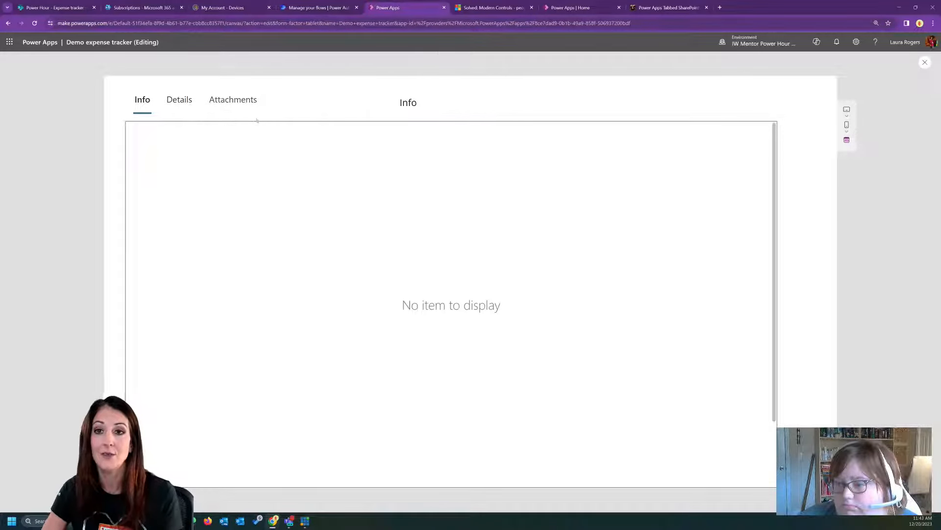
left_click(925, 63)
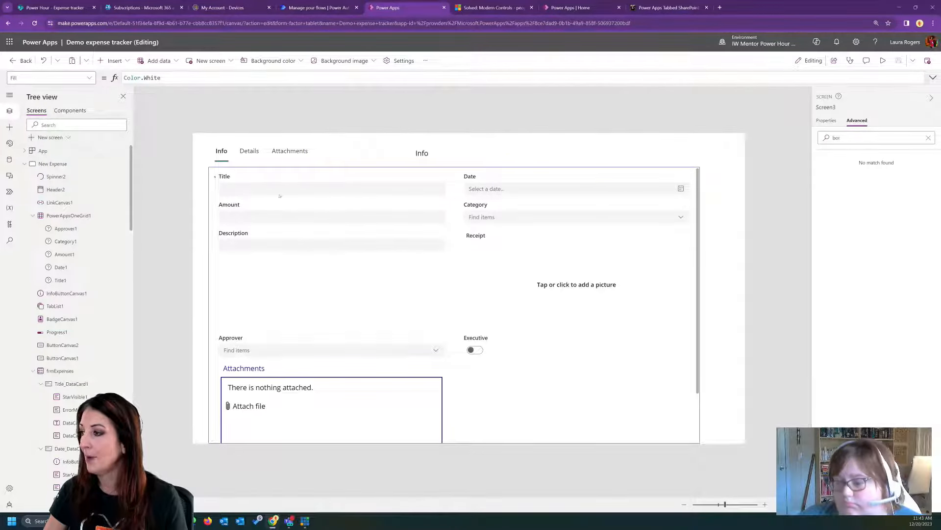
- Lower the form's top edge and move the tab list down to sit just above it
left_click(325, 246)
left_click(699, 209)
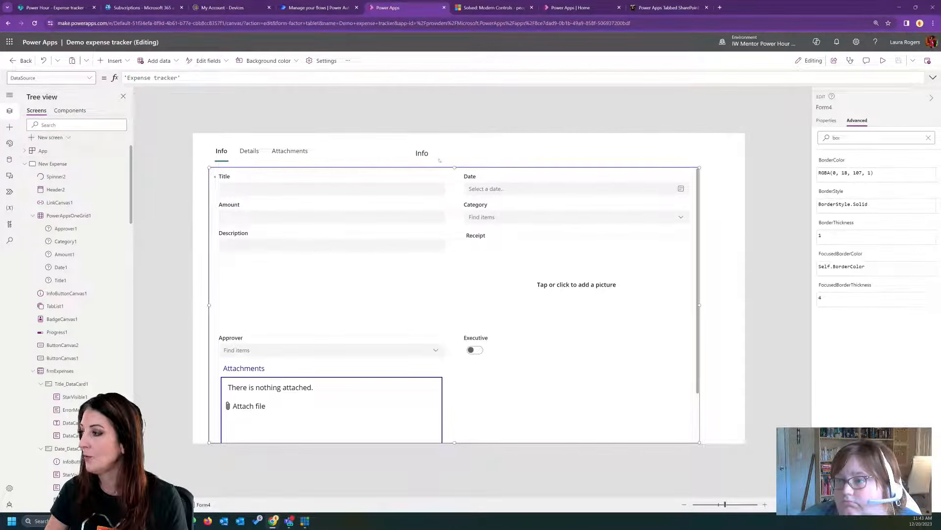
left_click_drag(276, 147, 291, 179)
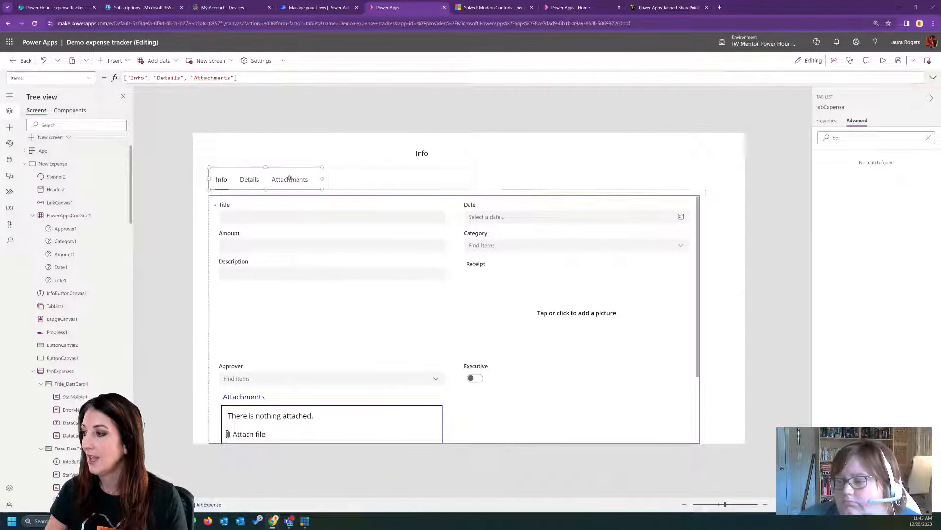
- Copy the New button from the New Expense screen to Screen3 and place it above the tab list
left_click(61, 164)
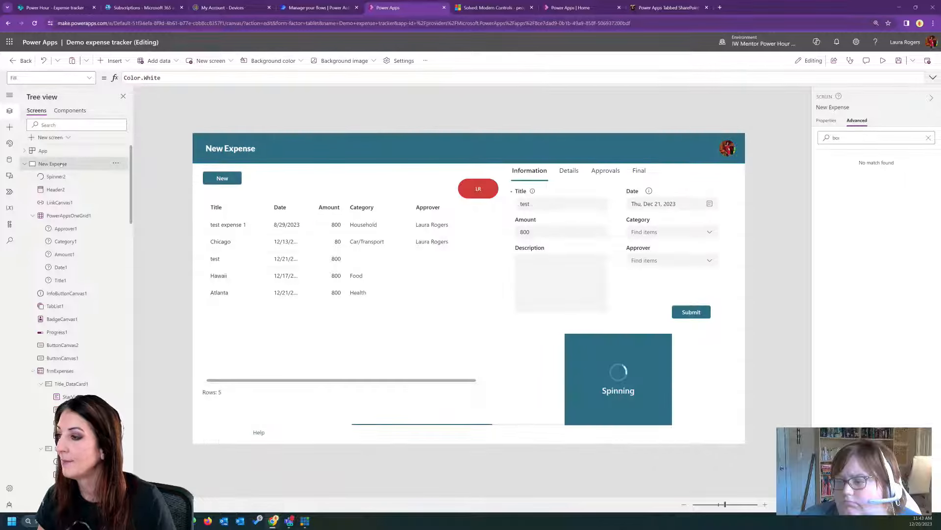
left_click(222, 178)
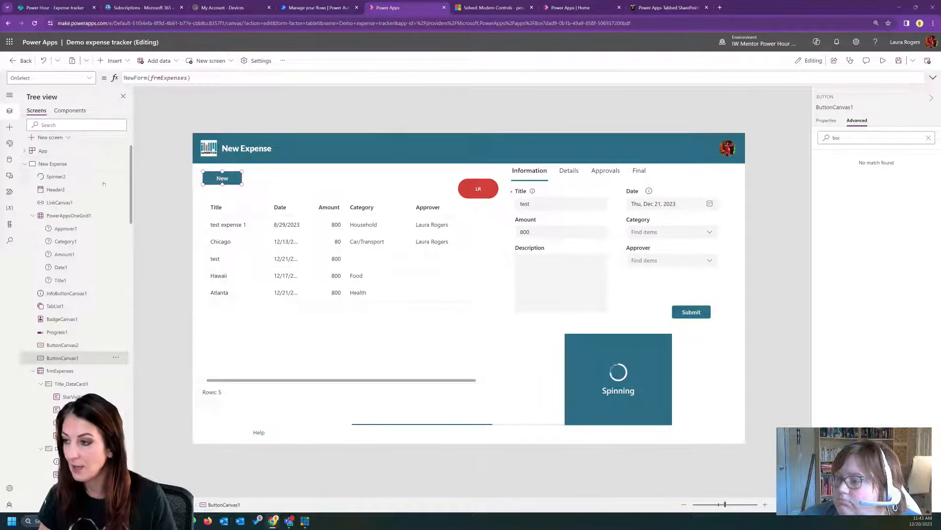
left_click(25, 163)
left_click(25, 177)
left_click(47, 189)
key("ctrl+v")
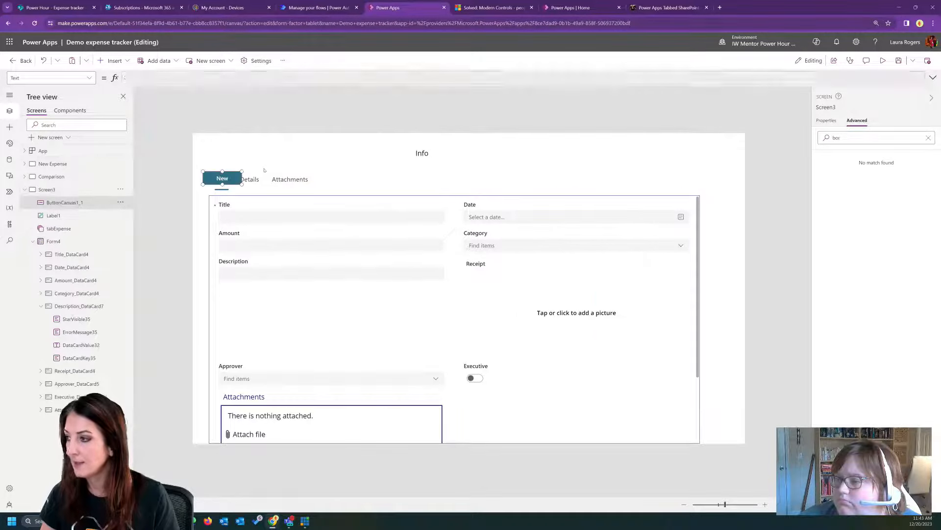
left_click_drag(230, 172, 238, 144)
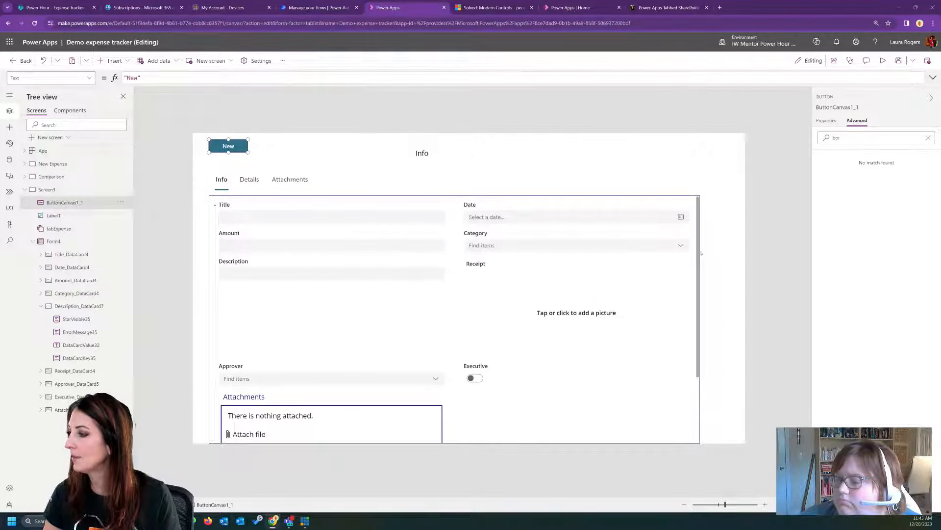
- Rename the form on Screen3 as frmWithTabs
left_click(701, 253)
left_click(129, 240)
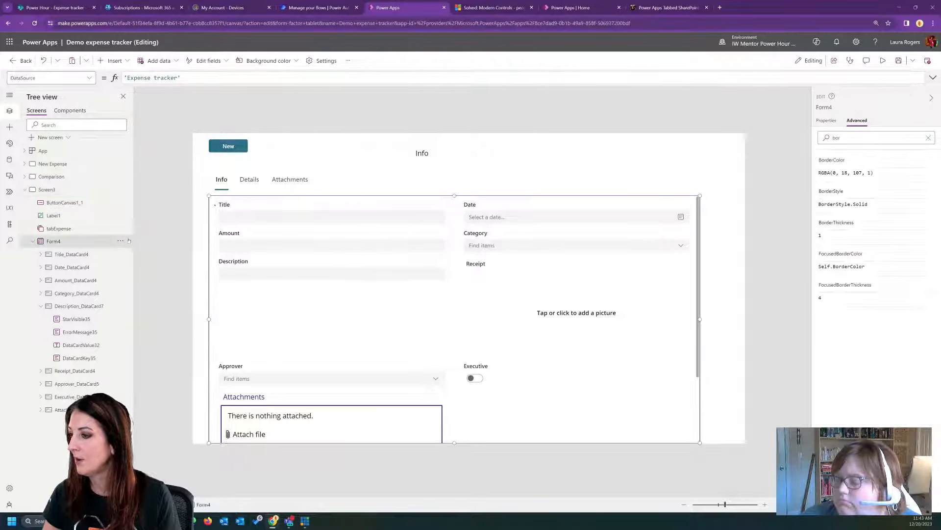
left_click(121, 240)
left_click(136, 313)
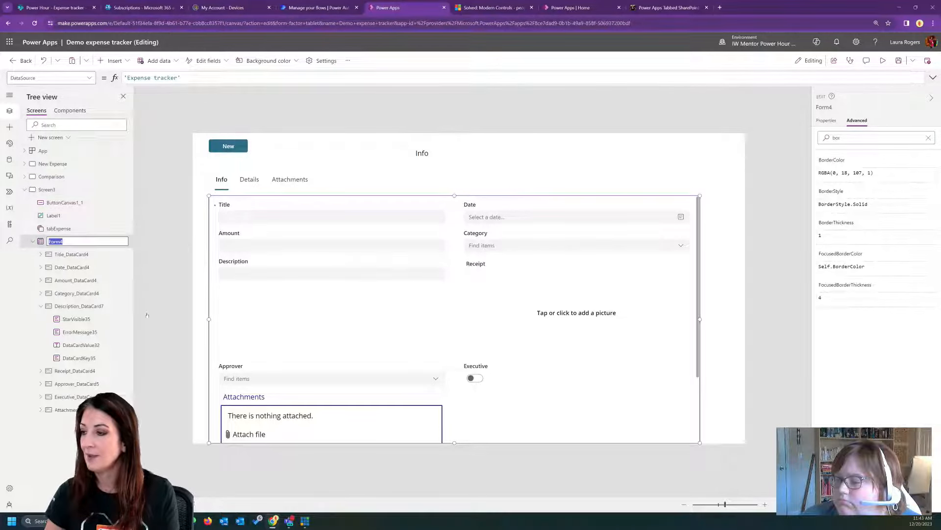
type("frmWithTabs")
key("Return")
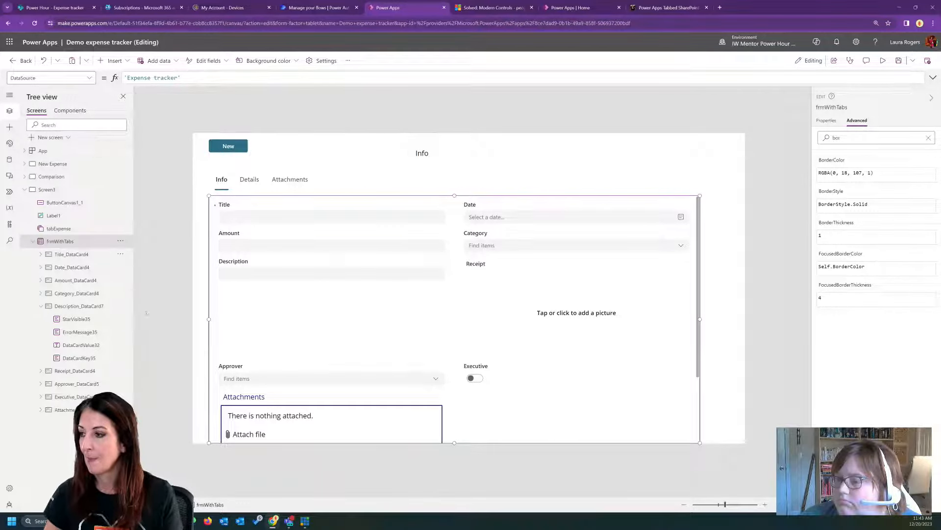
- Set the OnSelect formula of the New button on Screen3 to NewForm(frmWithTabs)
left_click(65, 202)
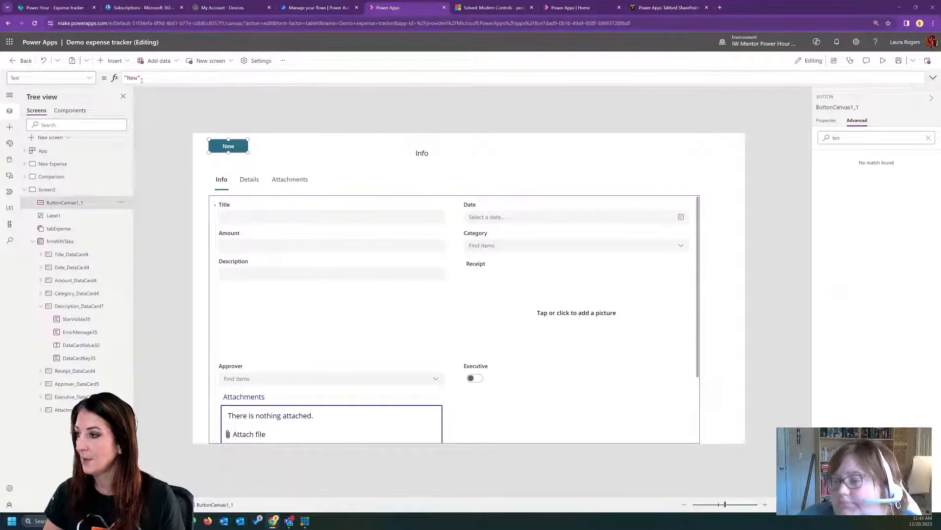
left_click(90, 78)
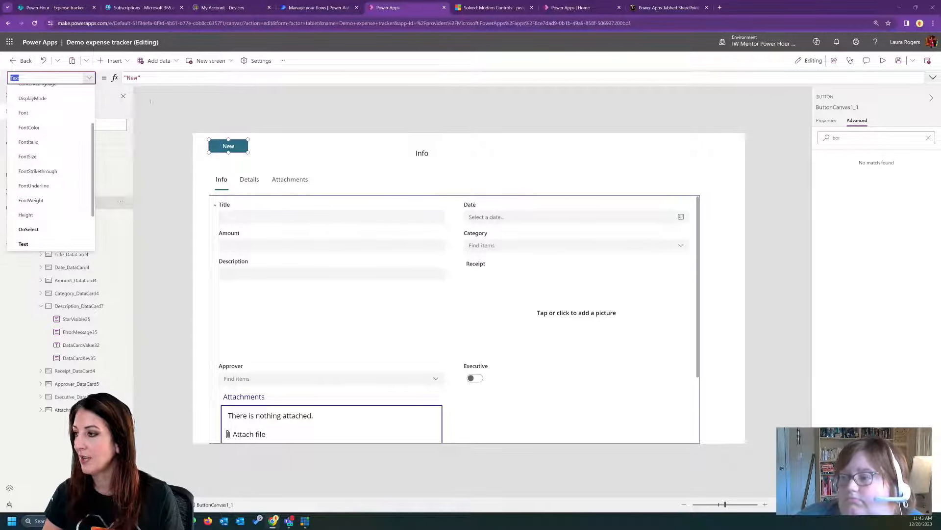
left_click(28, 229)
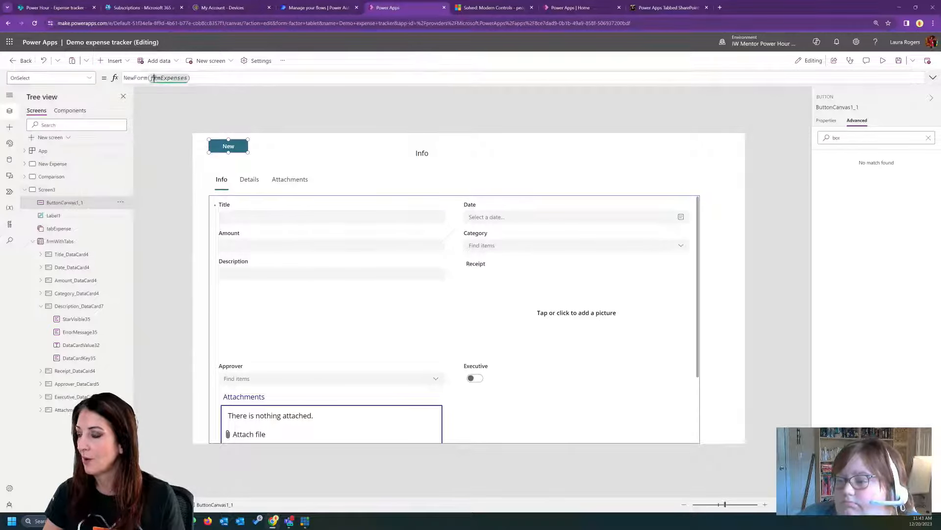
left_click_drag(151, 78, 224, 77)
type("fr")
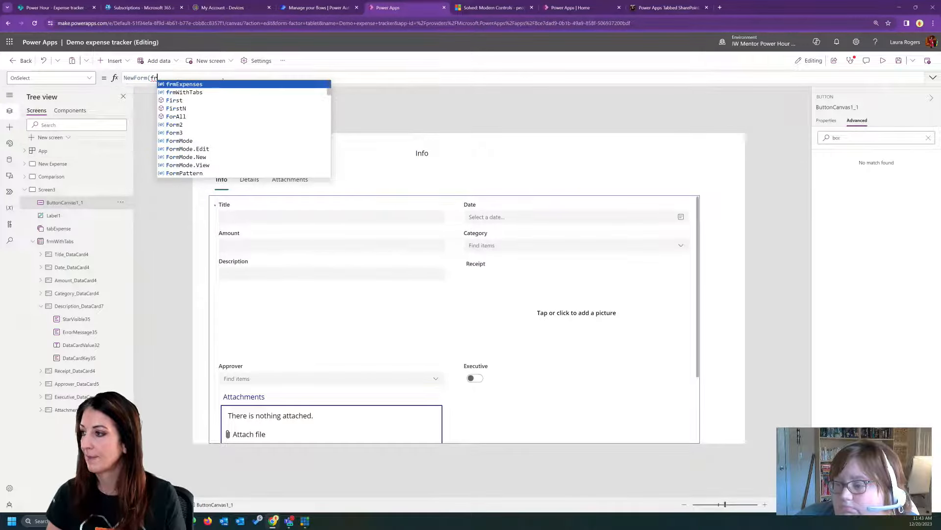
left_click(206, 92)
type(")")
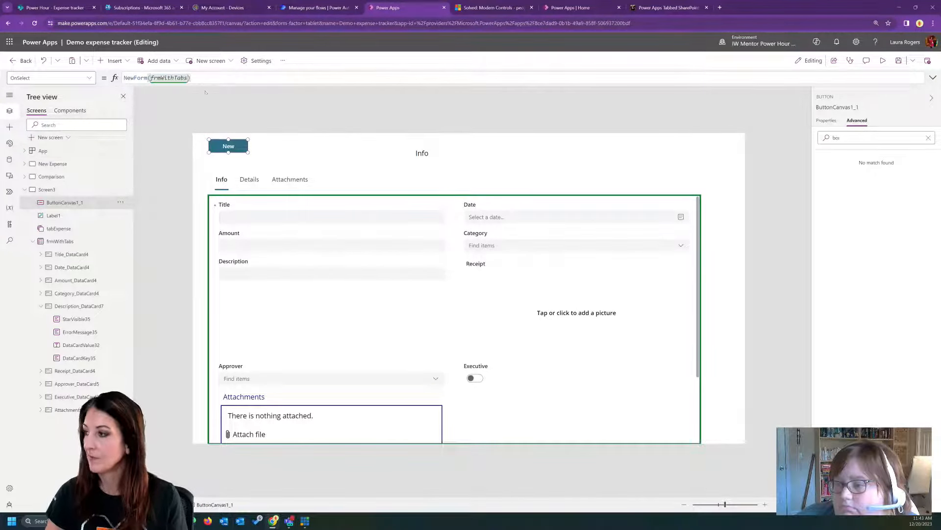
- Preview the app, start a new expense entry, switch between the tabs to check the form, and close the preview
left_click(882, 61)
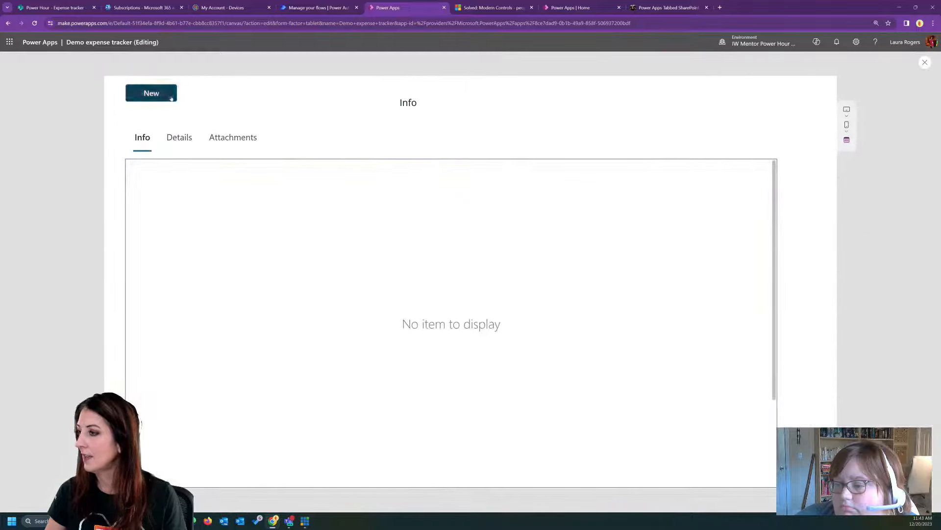
left_click(151, 93)
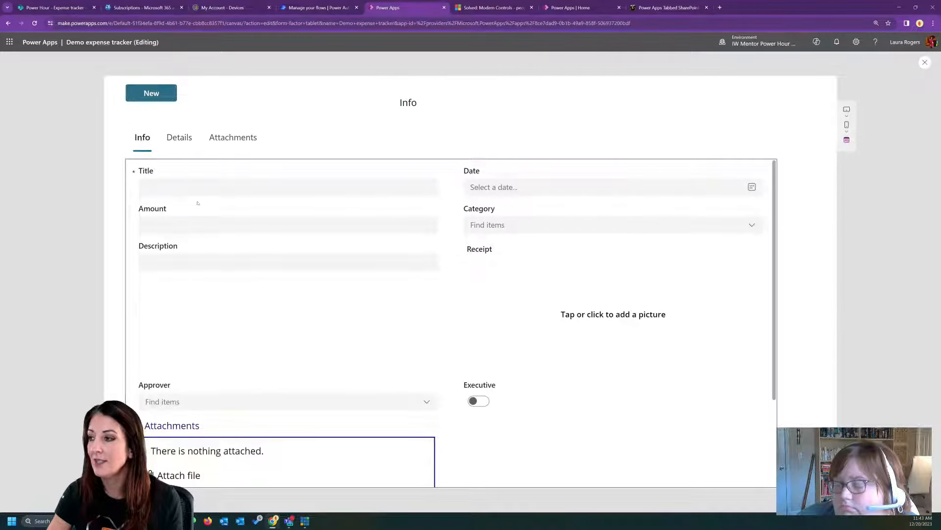
left_click(173, 147)
left_click(233, 138)
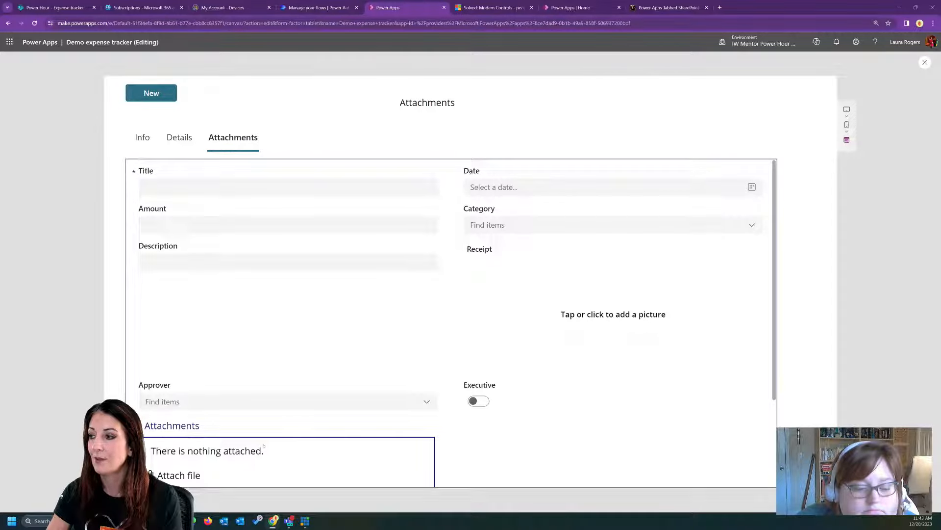
left_click(147, 147)
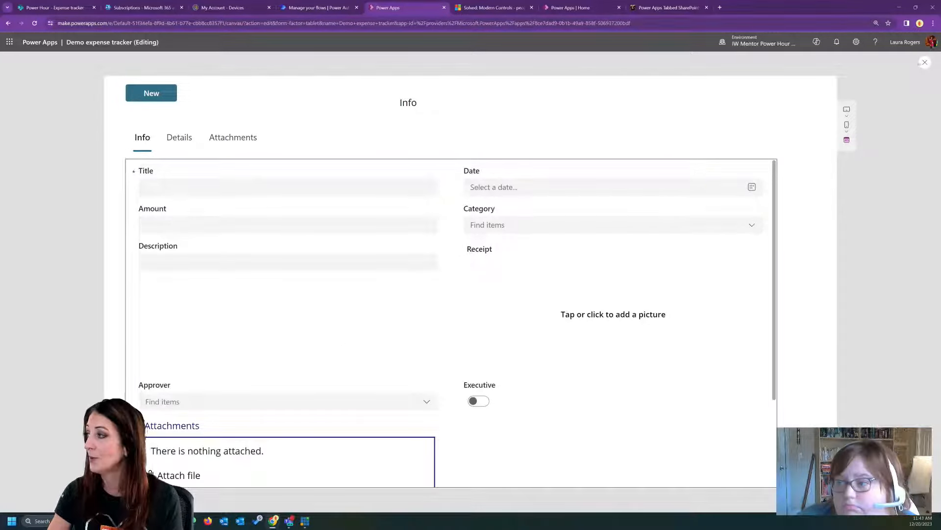
left_click(925, 62)
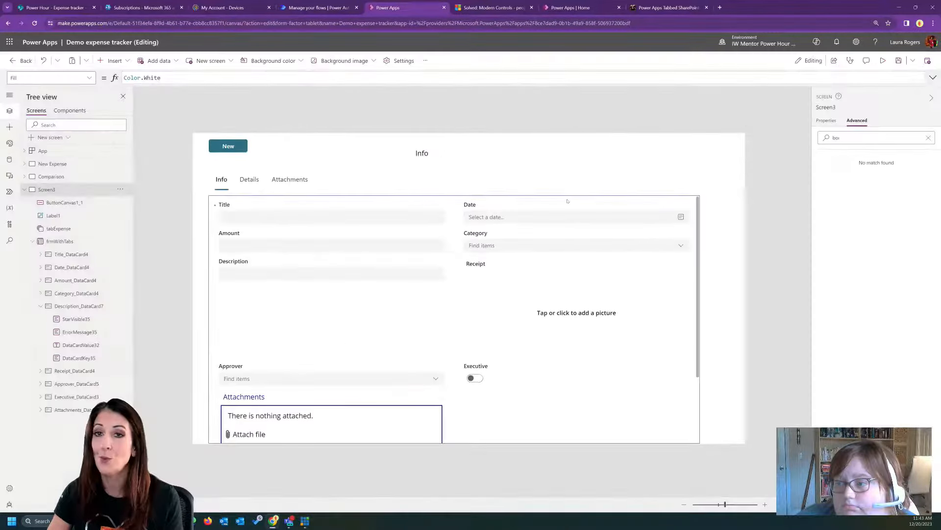
- Move the form higher on Screen3 and shift the tab list up to sit just below the New button
left_click(698, 312)
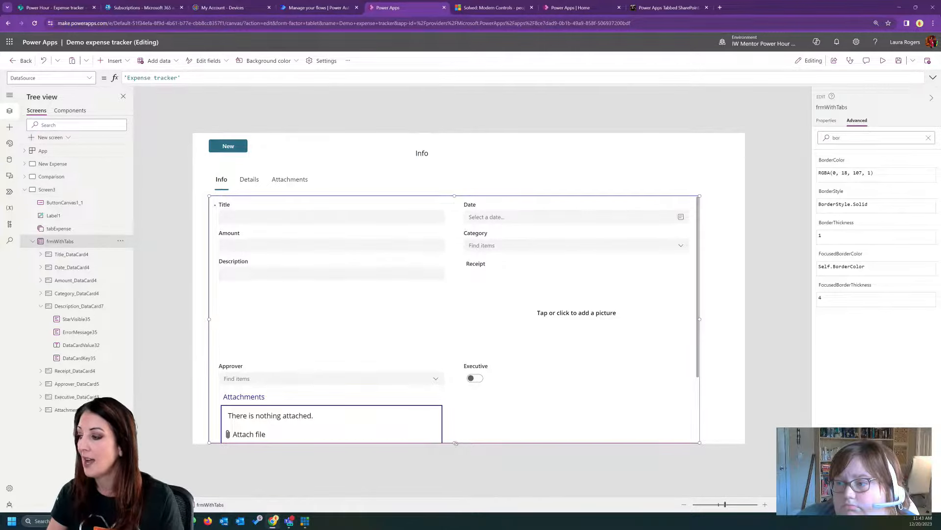
left_click_drag(455, 444, 457, 423)
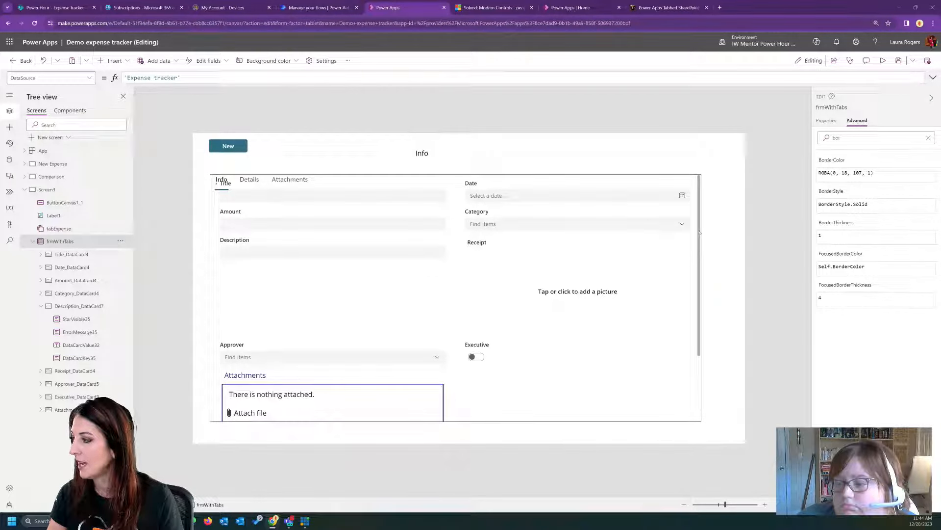
left_click(525, 189)
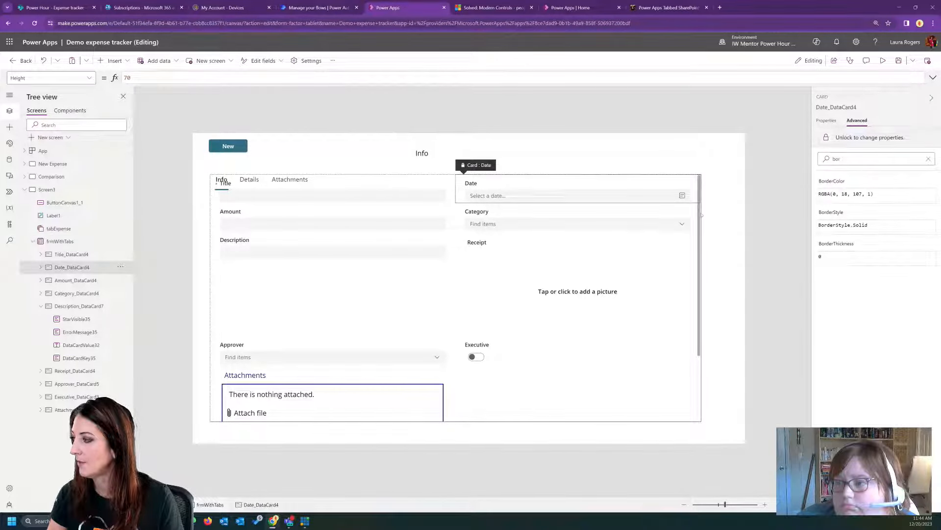
left_click(647, 398)
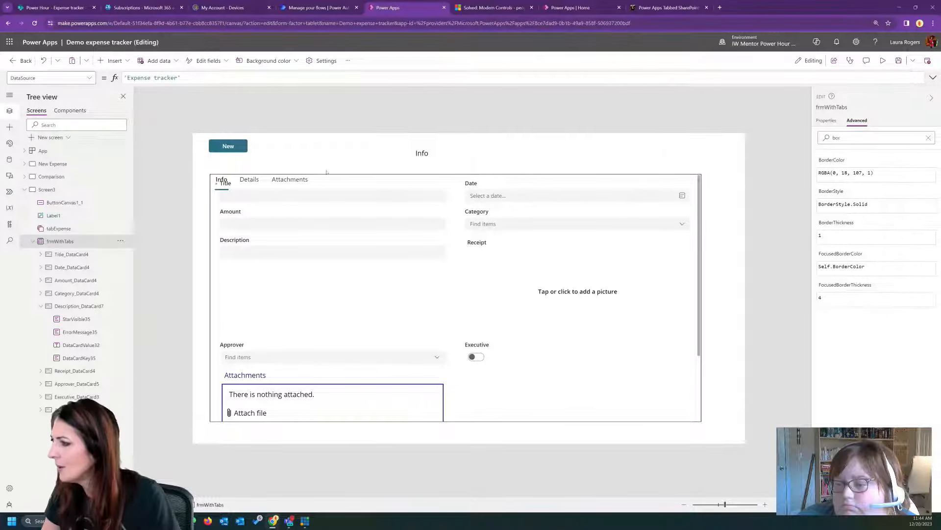
left_click(213, 213)
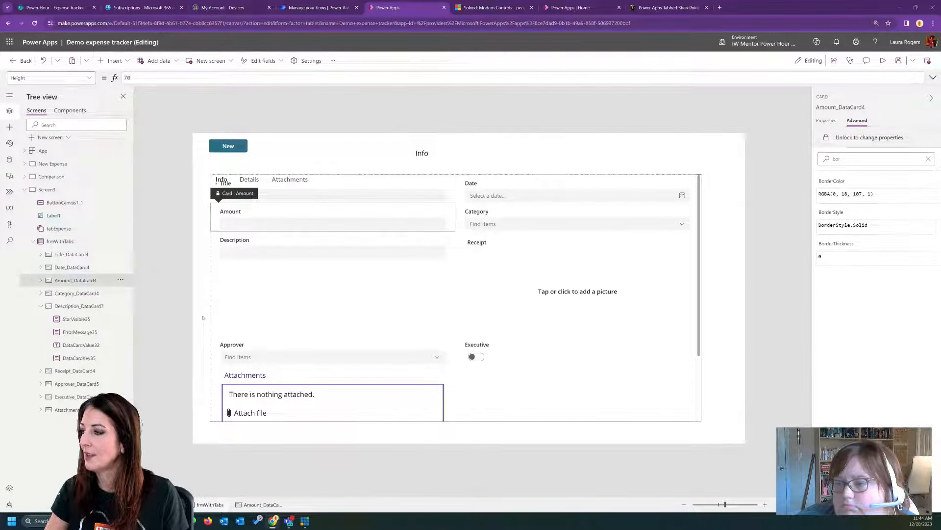
left_click(208, 318)
left_click(220, 301)
left_click(265, 179)
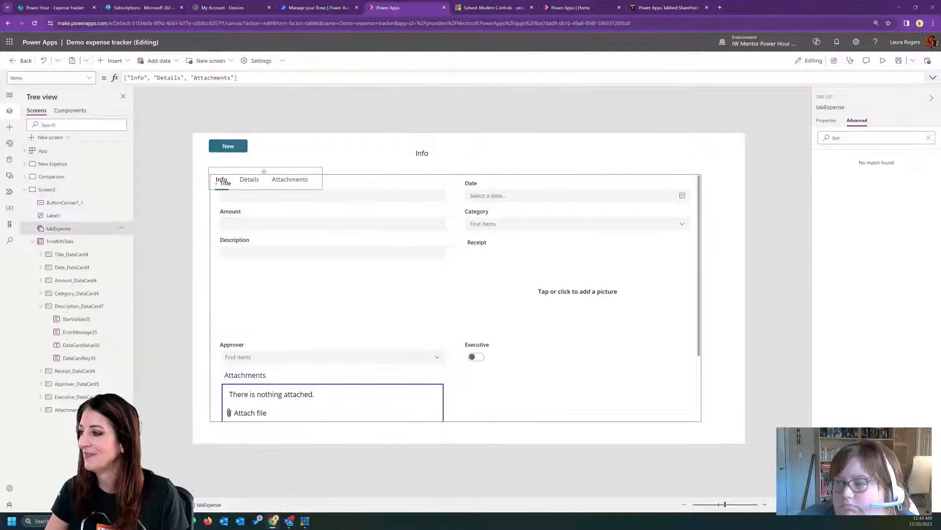
left_click_drag(264, 180, 267, 164)
- Delete the label showing the selected tab and lower the form's top edge slightly to leave a gap below the tab list
left_click(422, 153)
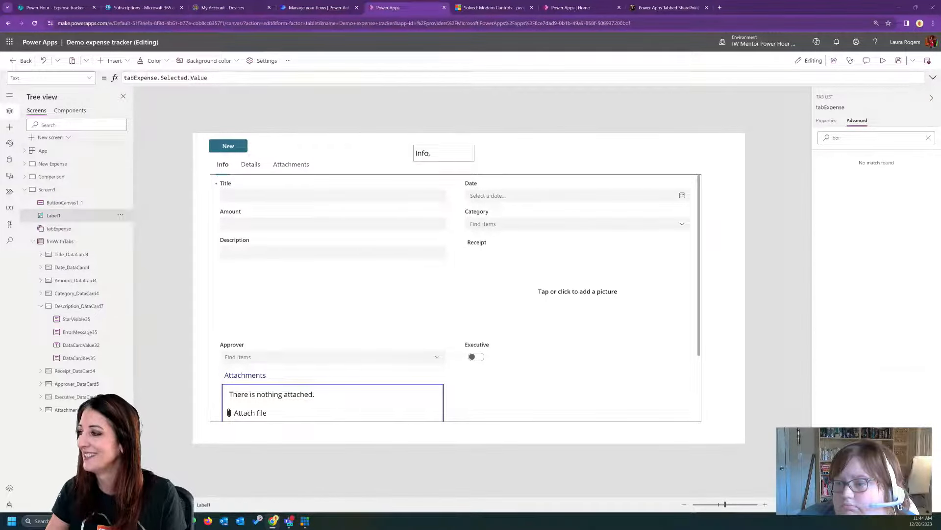
key("Delete")
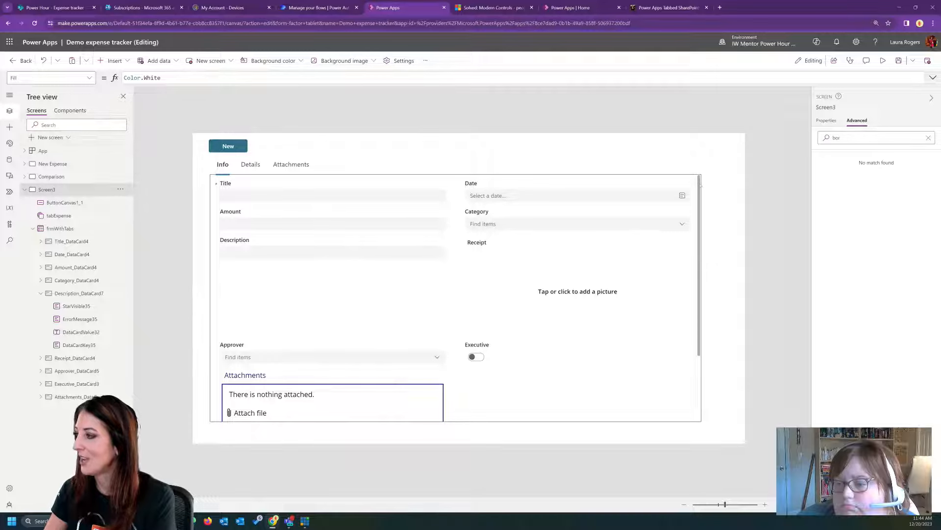
left_click(407, 179)
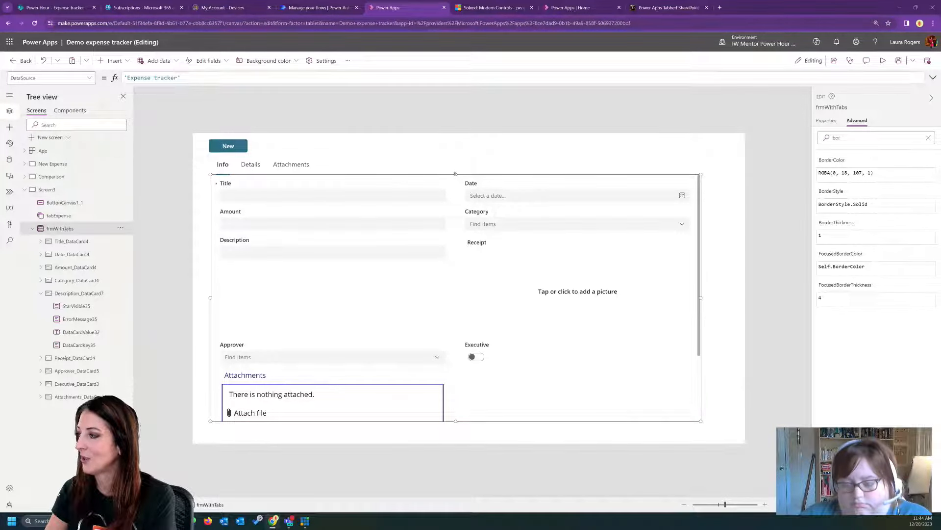
left_click_drag(453, 172, 455, 181)
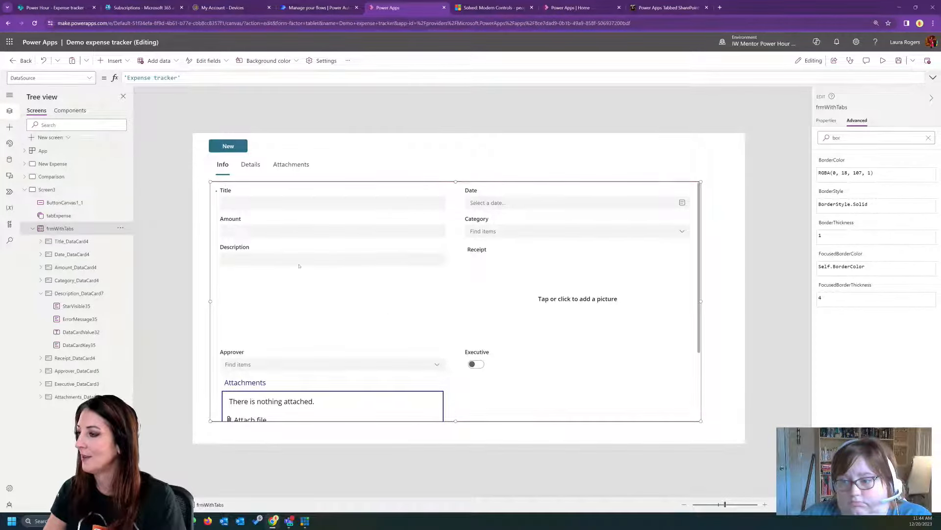
- Set the Title card's Visible property to tabExpense.Selected.Value="Info"
left_click(285, 206)
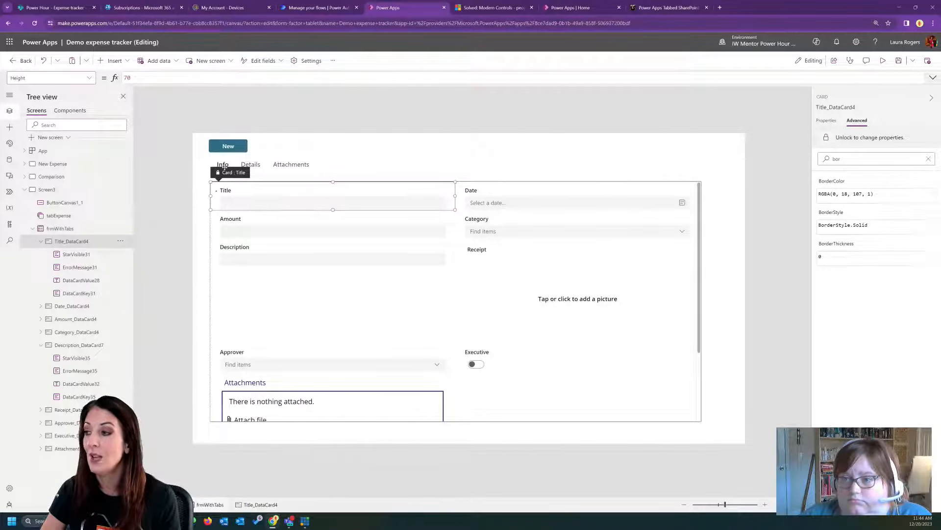
left_click(226, 166)
left_click(242, 197)
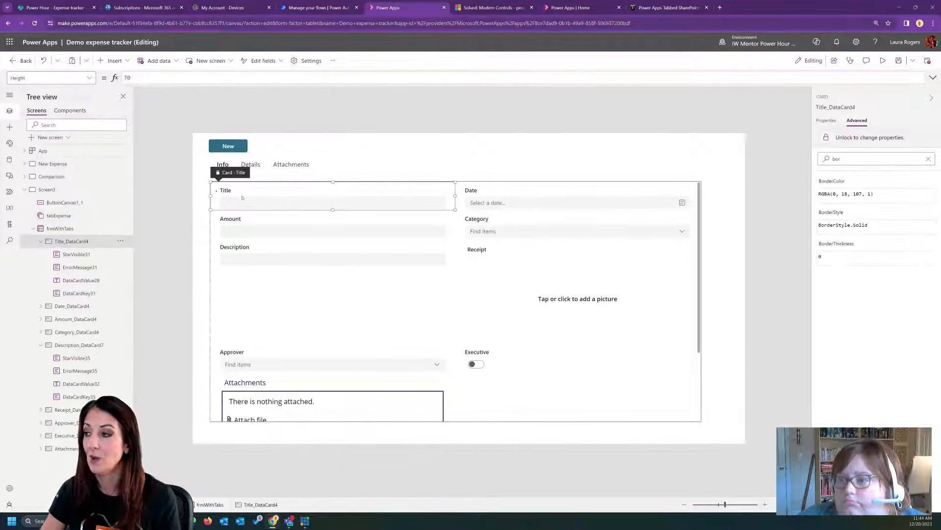
left_click(88, 78)
scroll(56, 177, "down", 5)
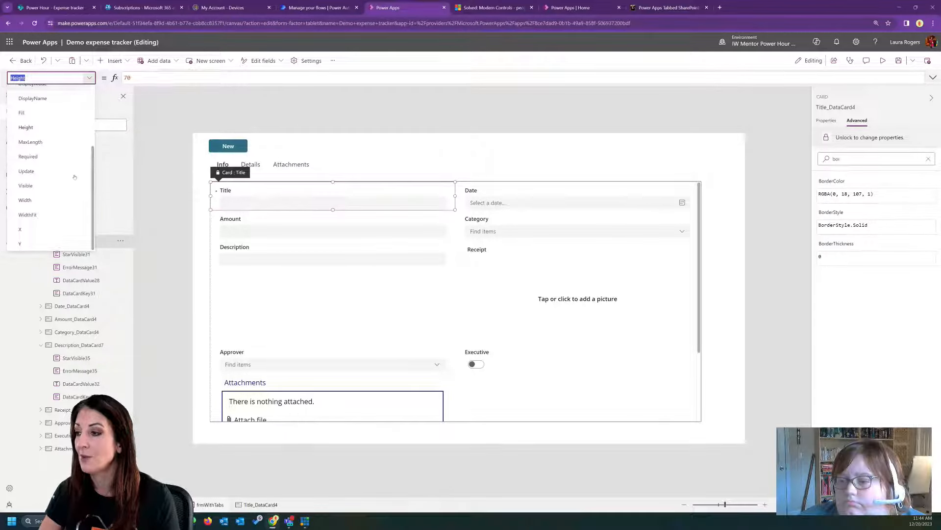
left_click(55, 186)
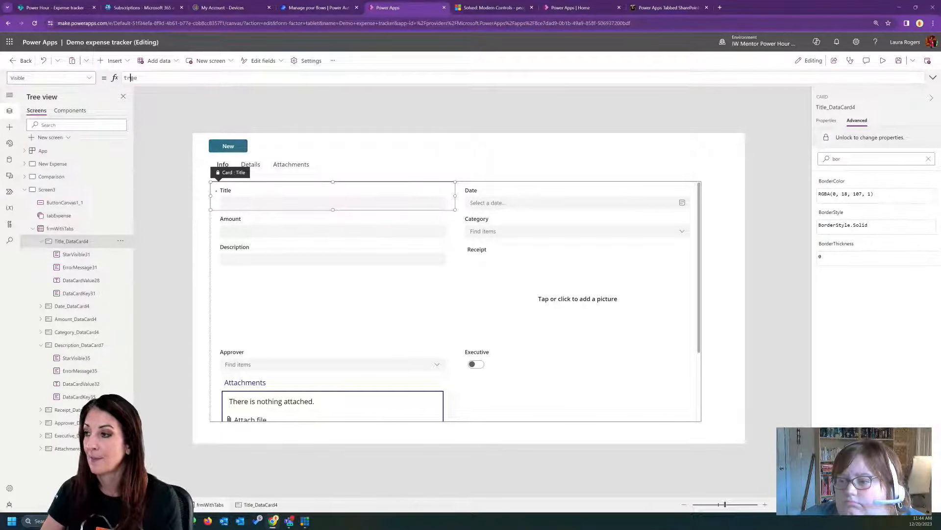
double_click(131, 79)
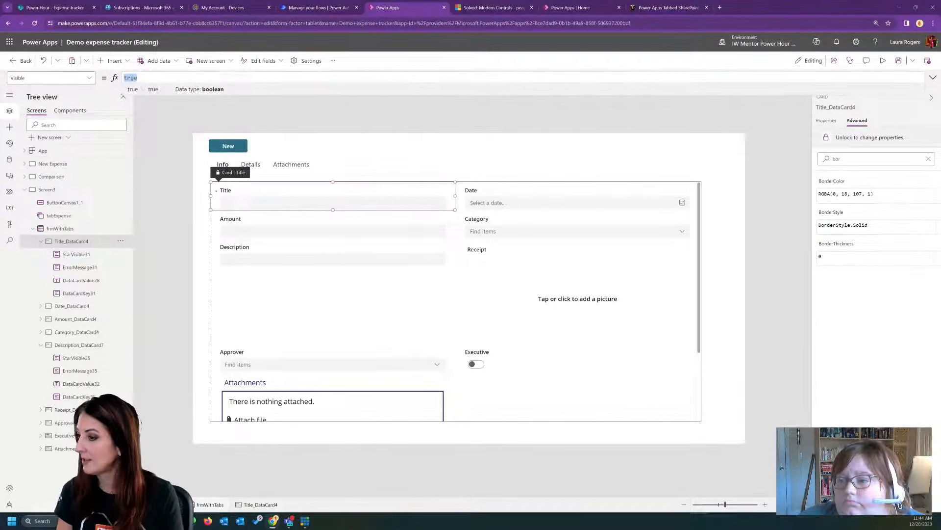
type("tabExpense.")
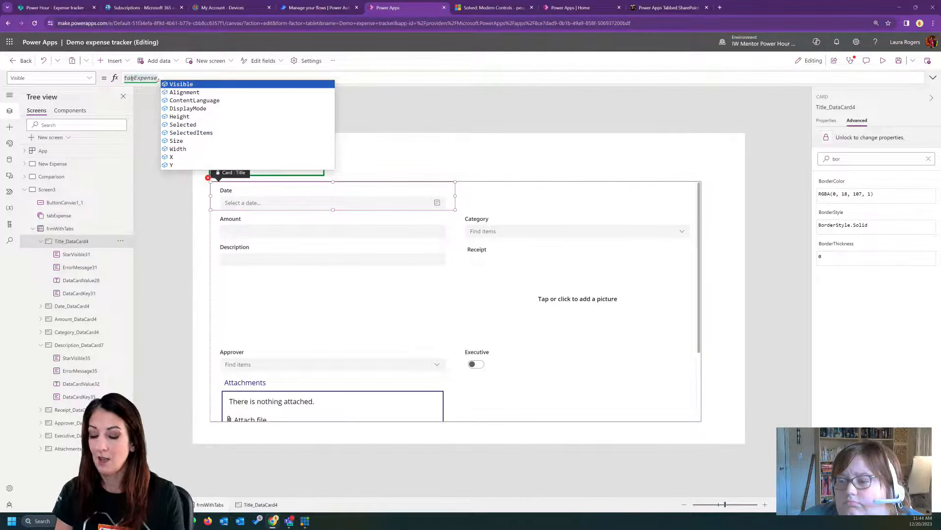
type("Selected")
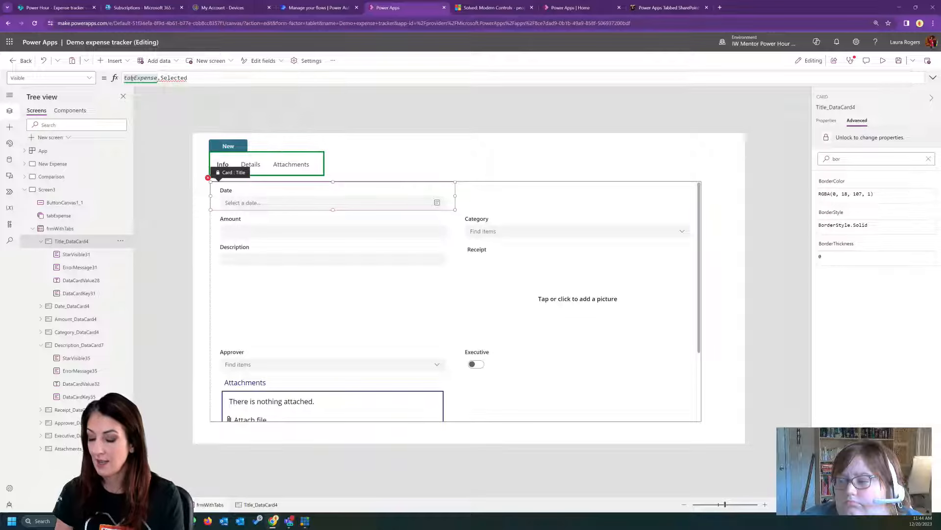
type("=\"Info")
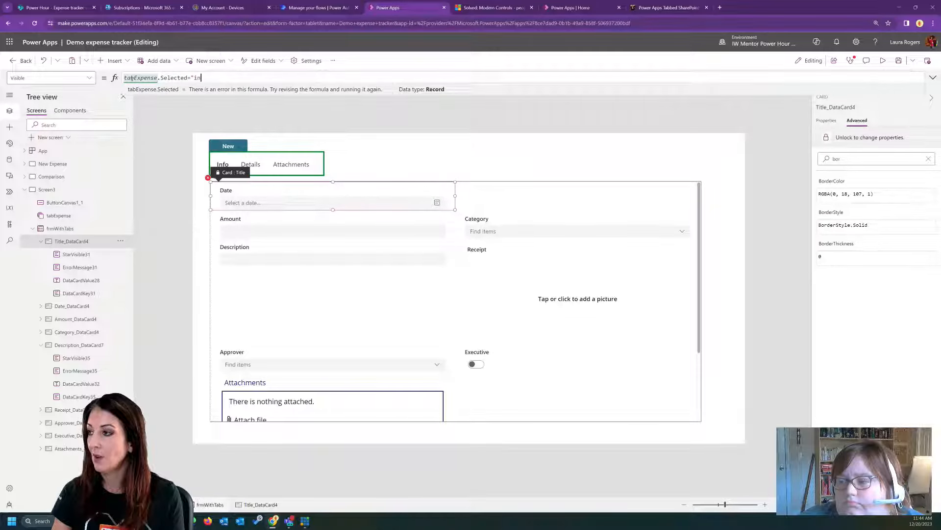
key("BackSpace")
key("BackSpace")
key("BackSpace")
key("BackSpace")
key("BackSpace")
type("\"Info\"")
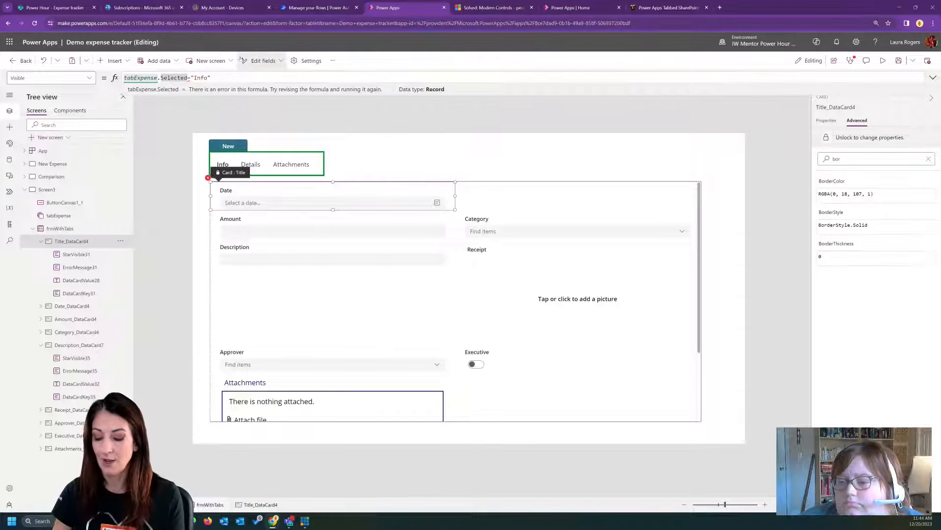
type(".v")
left_click(245, 84)
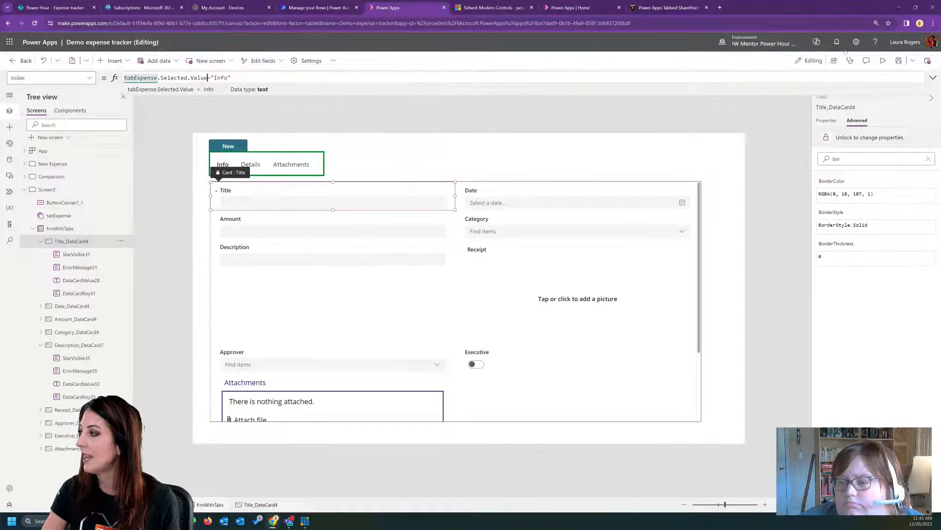
- Preview the app, switch to the Details tab and back to Info to check the Title field's visibility, and close the preview
left_click(883, 60)
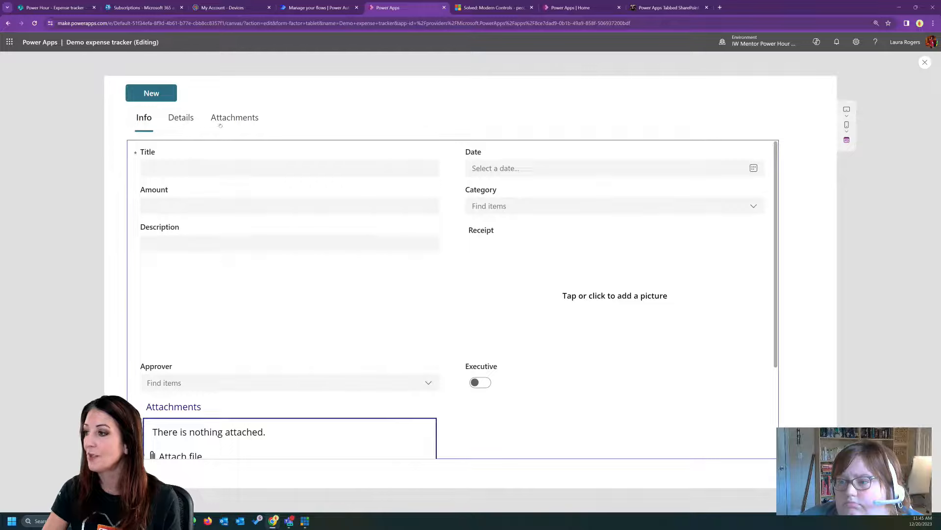
left_click(187, 119)
left_click(150, 118)
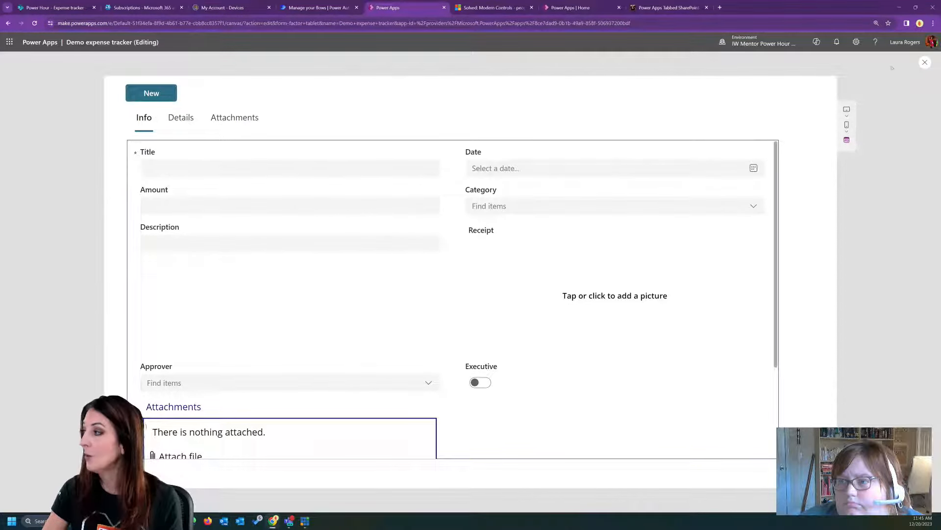
left_click(925, 61)
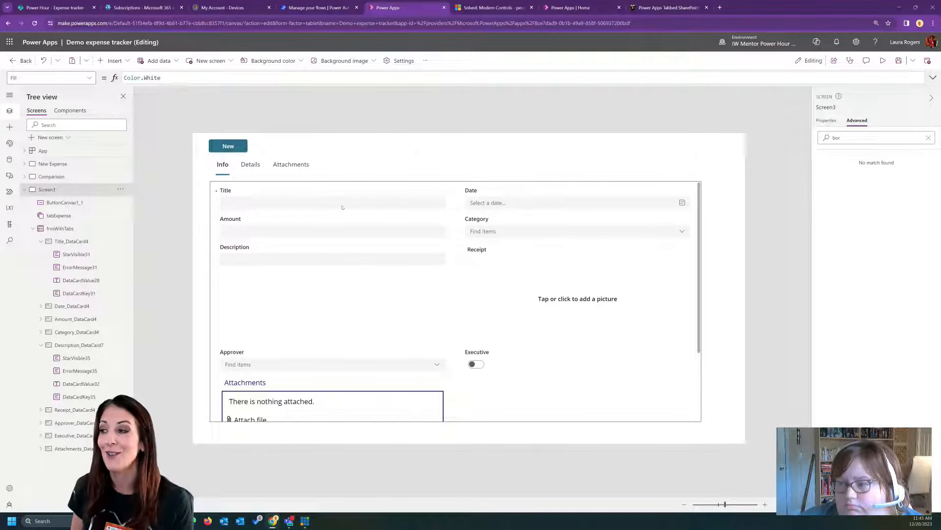
- Copy the Title card's Visible formula, tabExpense.Selected.Value="Info", to the Date card's Visible property
left_click(341, 205)
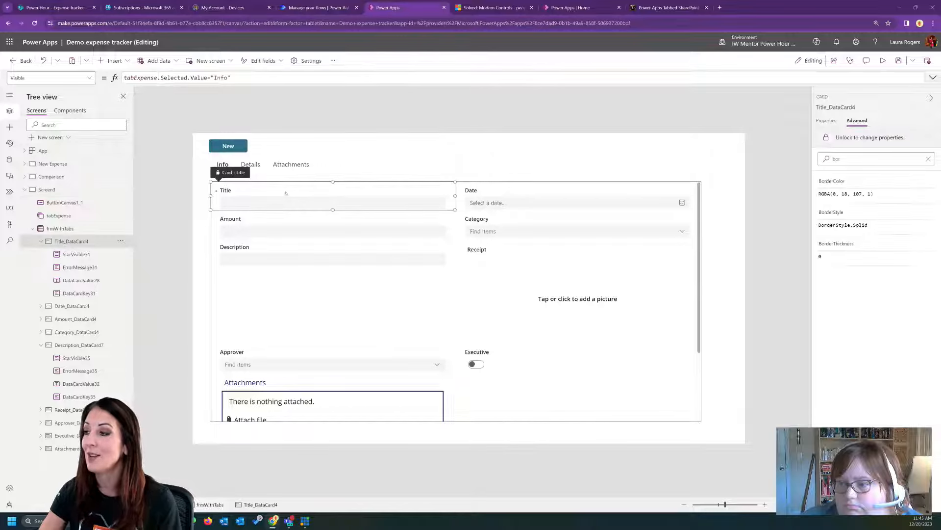
left_click_drag(241, 78, 122, 79)
key("ctrl+c")
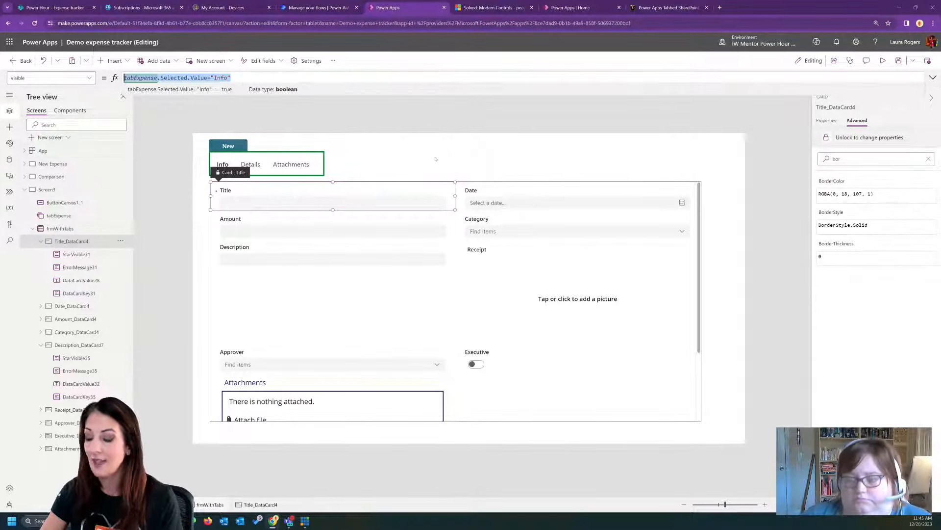
left_click(521, 200)
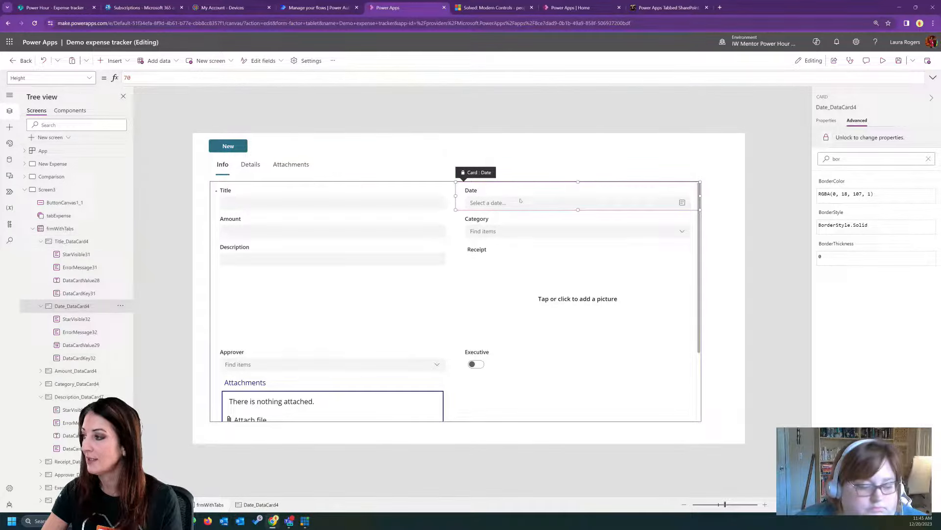
left_click(89, 78)
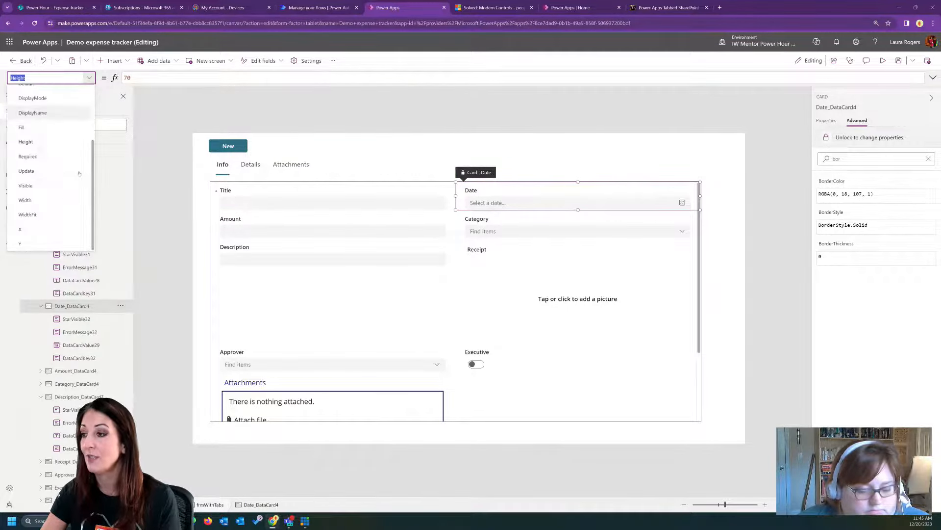
left_click(54, 185)
left_click(129, 81)
key("ctrl+a")
key("ctrl+v")
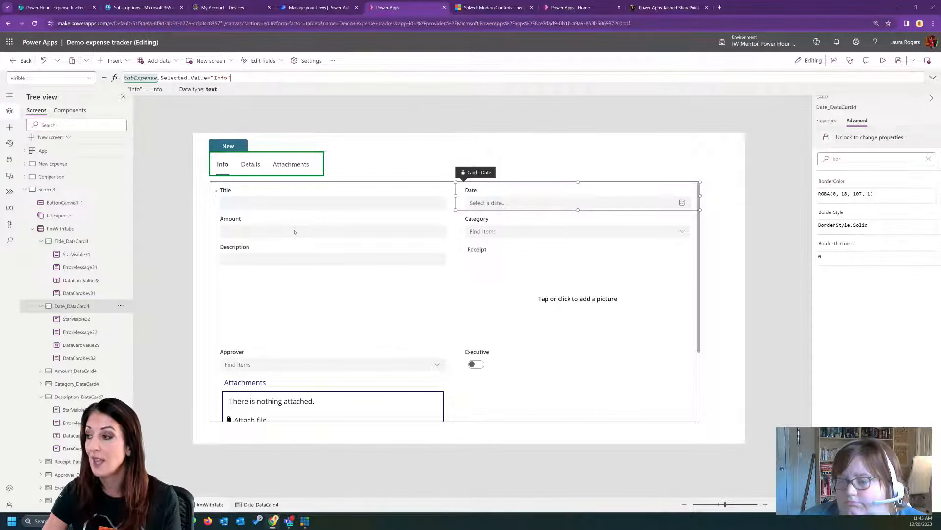
- Set the Amount card's Visible property to tabExpense.Selected.Value="Details"
left_click(264, 229)
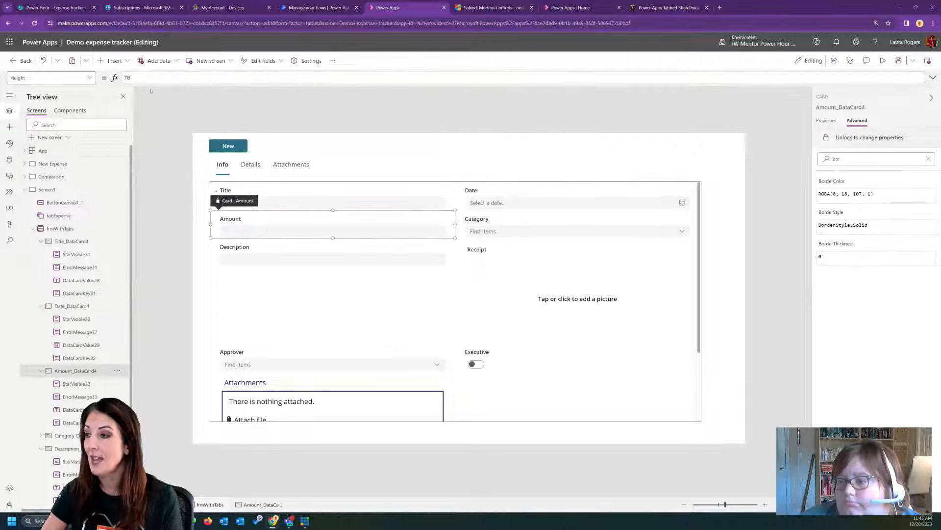
left_click(88, 78)
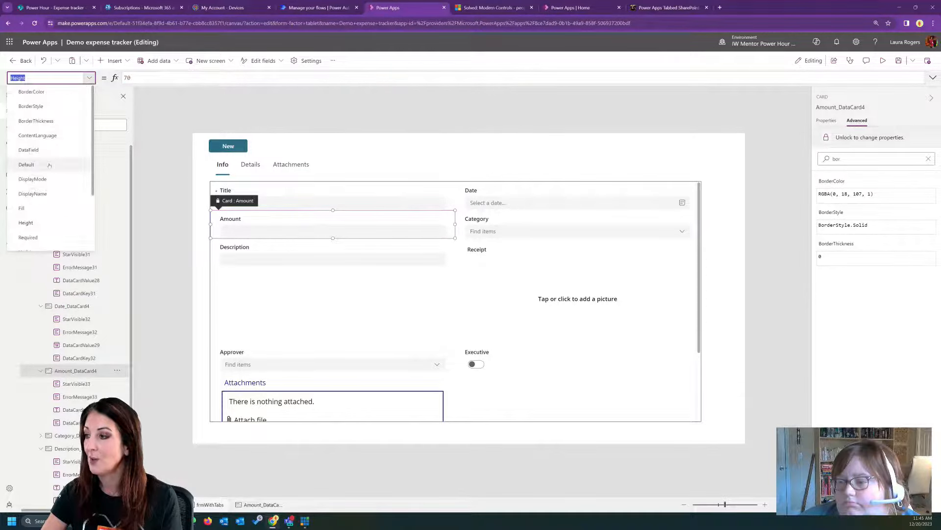
left_click(44, 186)
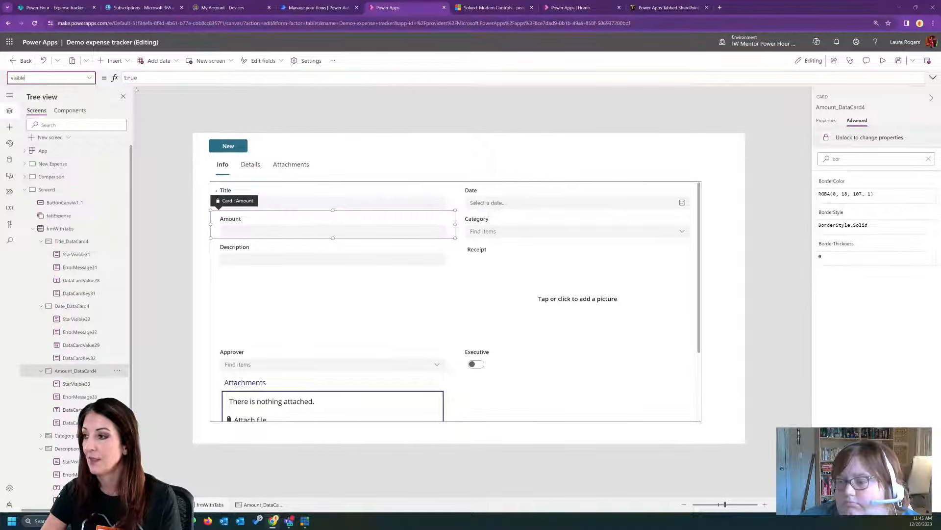
double_click(135, 77)
key("ctrl+v")
double_click(222, 78)
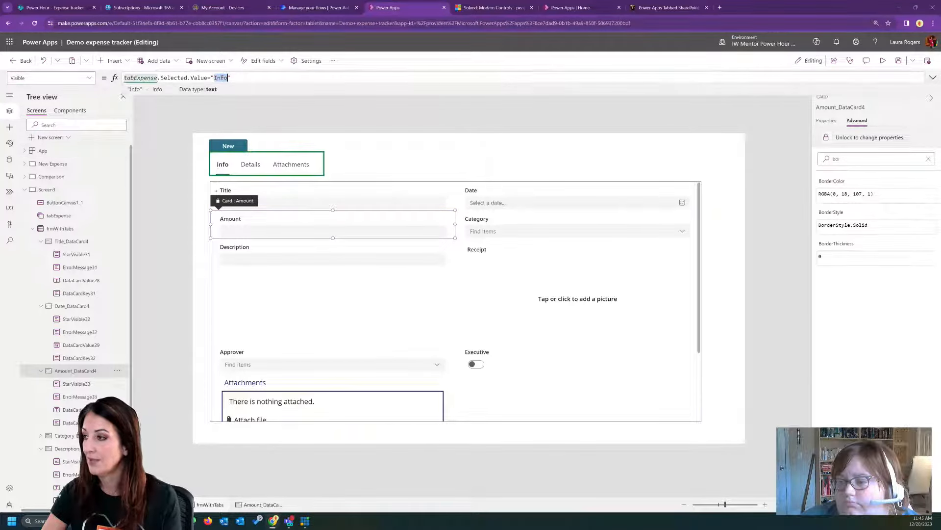
type("Details")
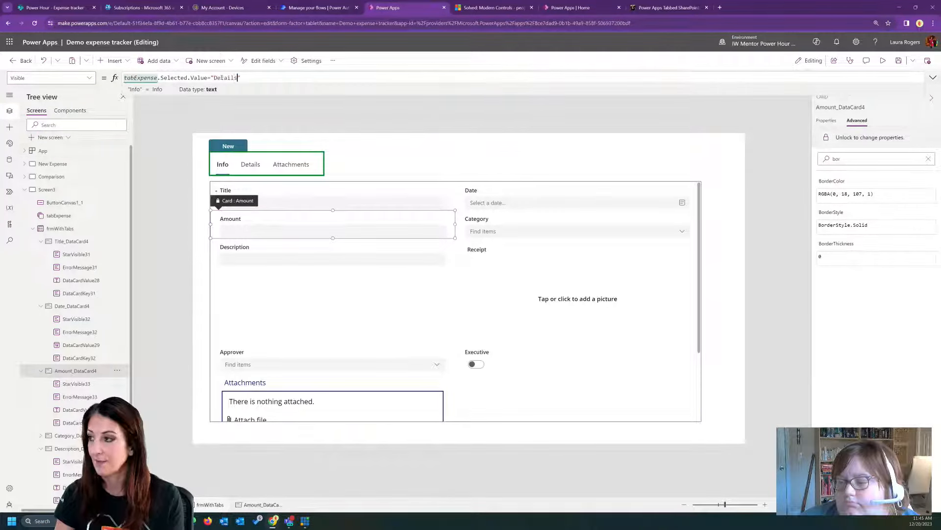
- Copy the Amount card's Visible formula, tabExpense.Selected.Value="Details", to the Description card's Visible property
left_click_drag(241, 77, 124, 77)
key("ctrl+c")
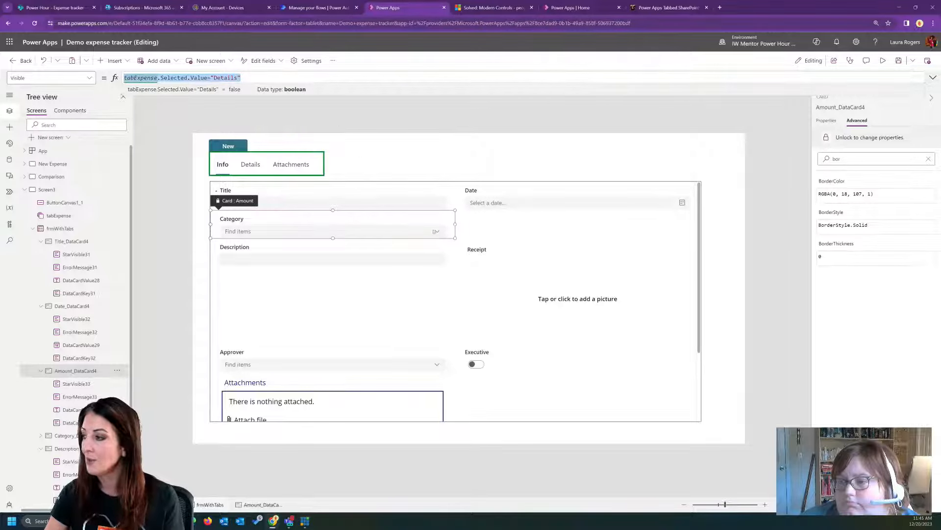
left_click(332, 258)
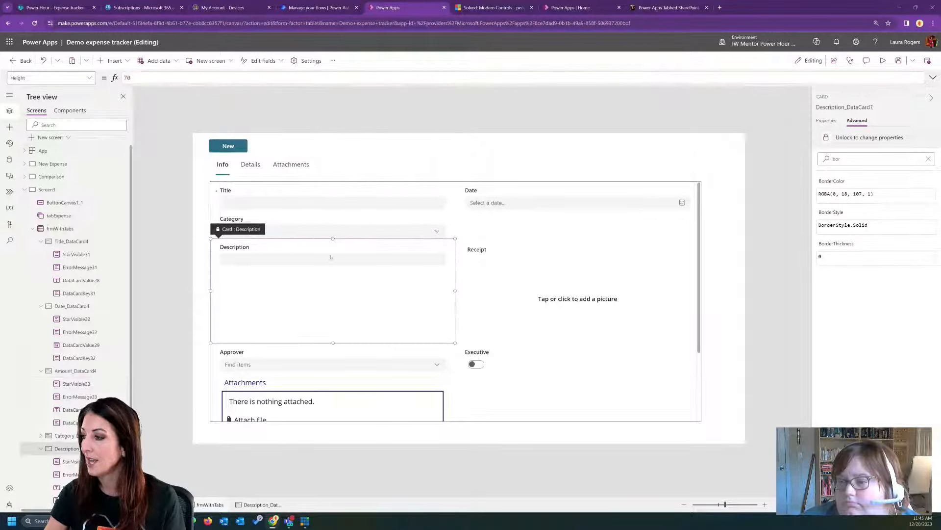
left_click(90, 78)
scroll(49, 187, "down", 5)
left_click(30, 186)
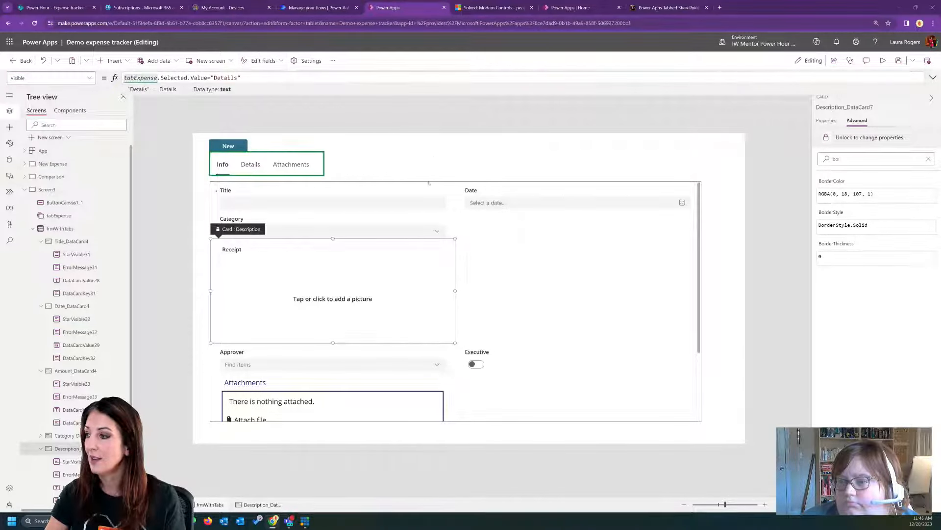
- Set the Category card's Visible property to the copied formula tabExpense.Selected.Value="Details"
left_click(386, 230)
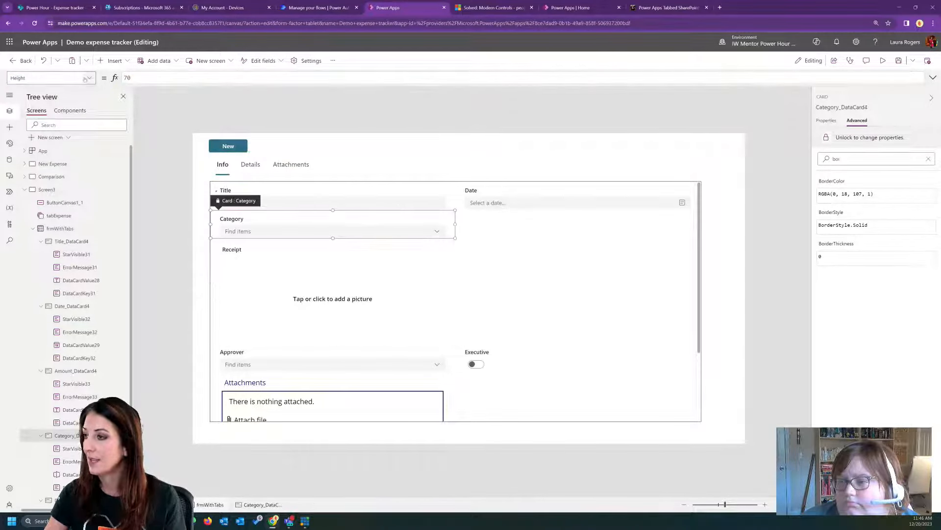
left_click(89, 77)
scroll(65, 177, "down", 3)
left_click(34, 194)
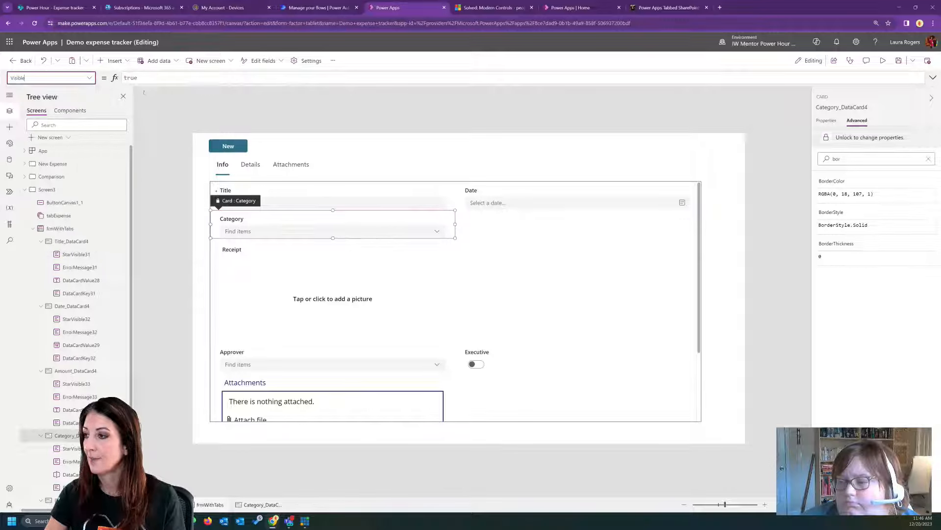
key("ctrl+v")
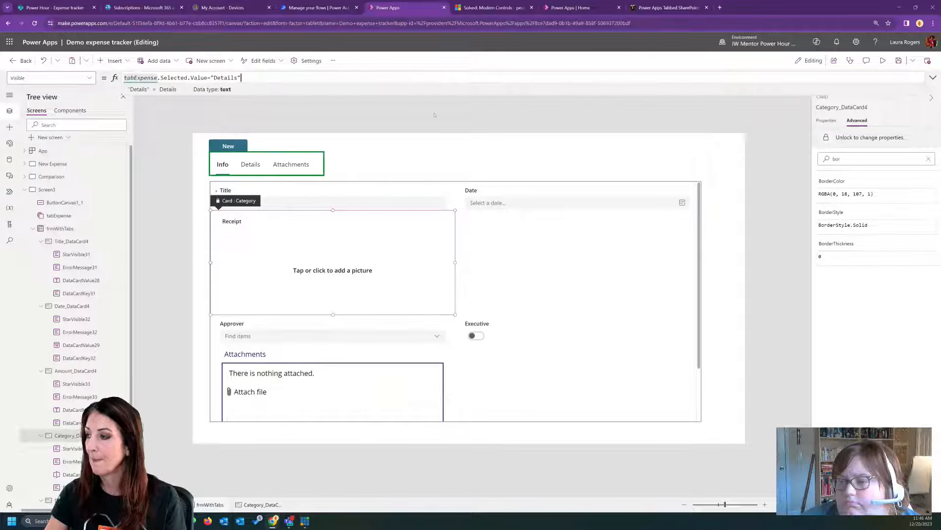
- Set the Approver card's Visible property to the copied formula tabExpense.Selected.Value="Details"
left_click(366, 335)
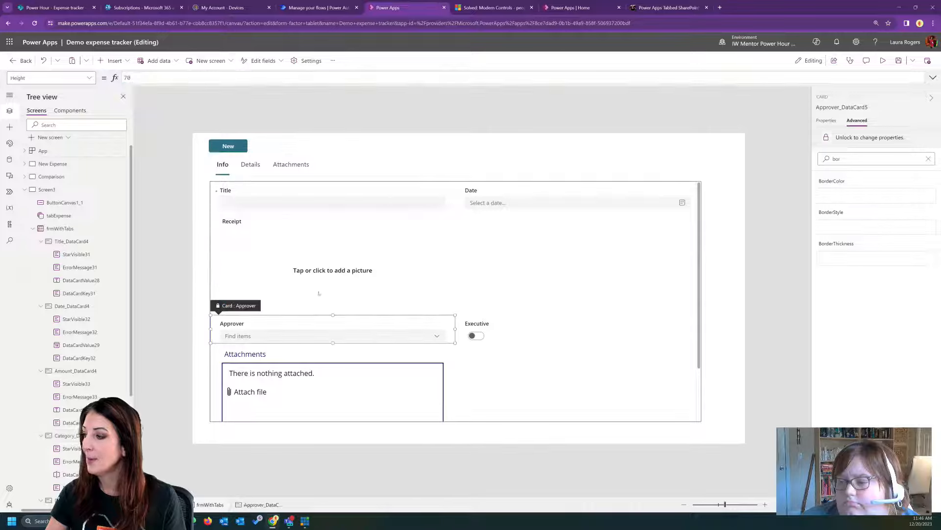
left_click(90, 79)
scroll(63, 176, "down", 2)
left_click(53, 186)
double_click(137, 77)
key("ctrl+v")
- Set the Executive card's Visible property to the copied formula tabExpense.Selected.Value="Details"
left_click(354, 329)
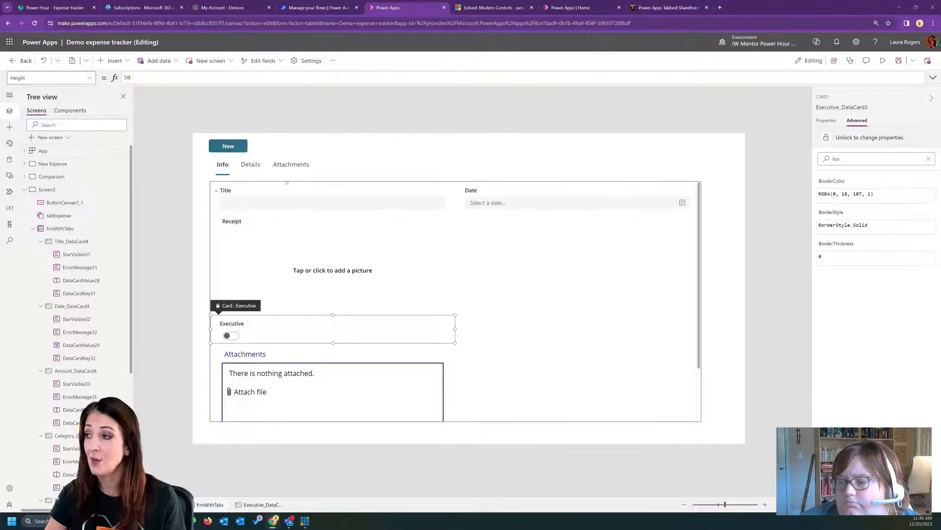
left_click(90, 77)
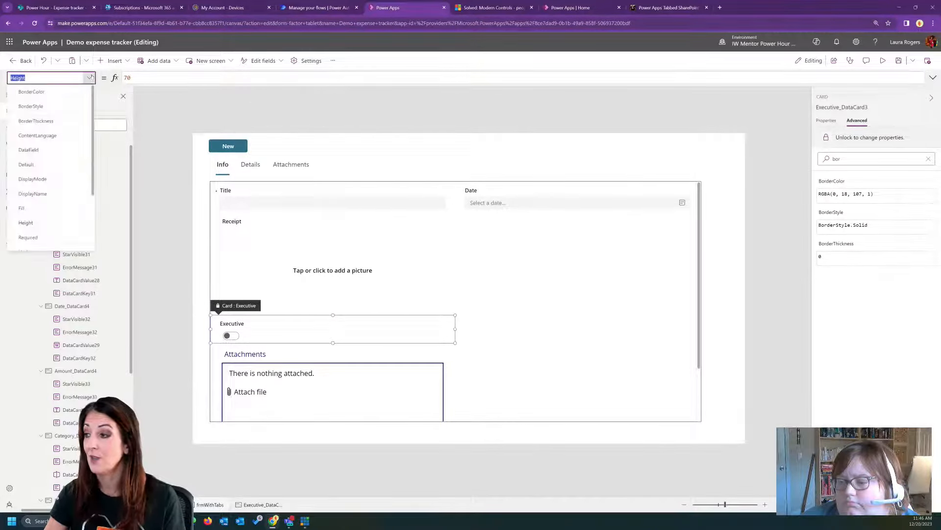
left_click(29, 185)
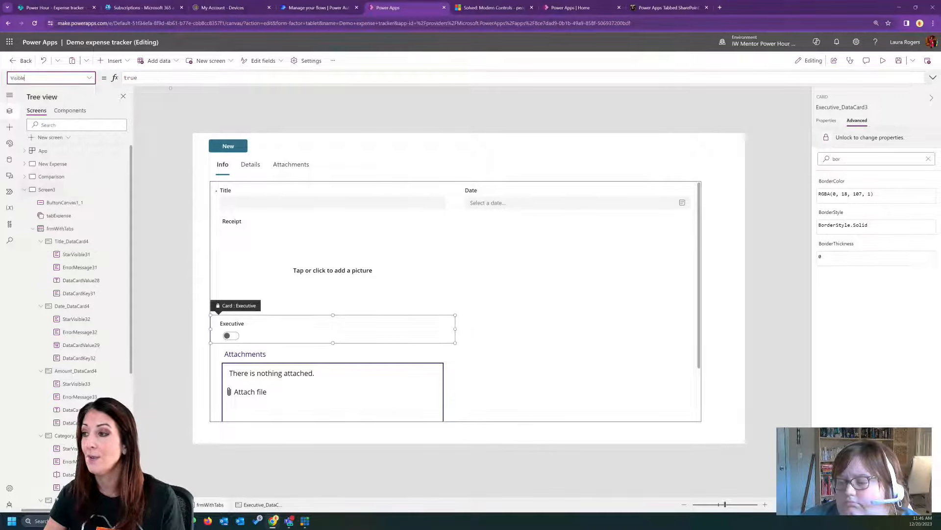
double_click(134, 78)
key("ctrl+v")
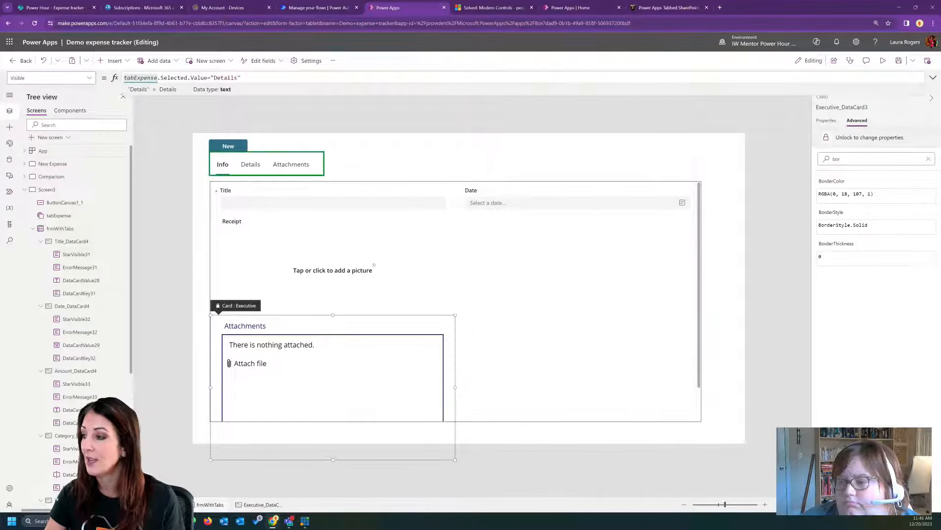
- Set the Receipt card's Visible property to tabExpense.Selected.Value="Attachments"
left_click(331, 259)
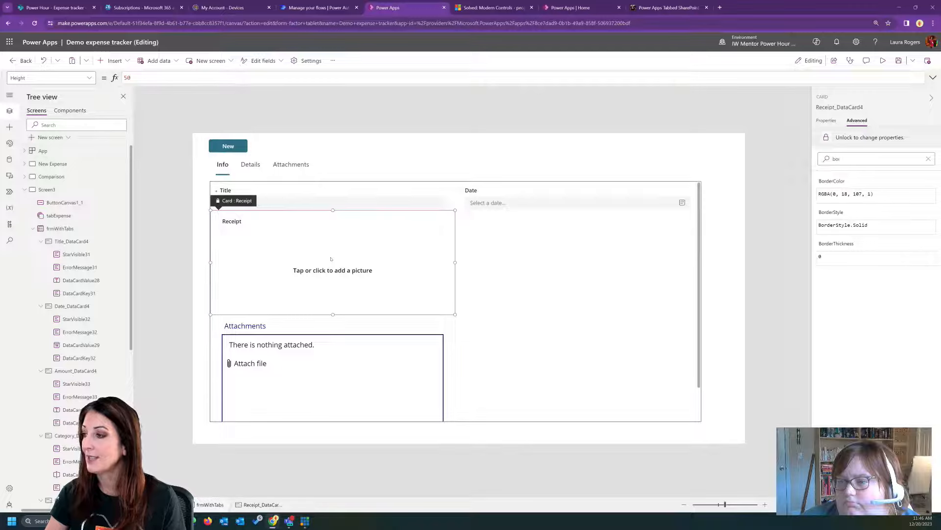
left_click(274, 387)
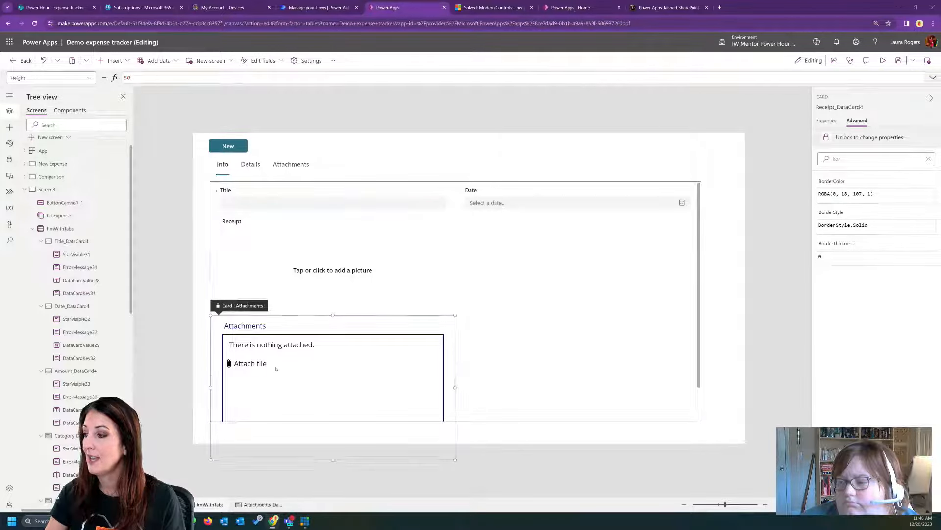
left_click(281, 292)
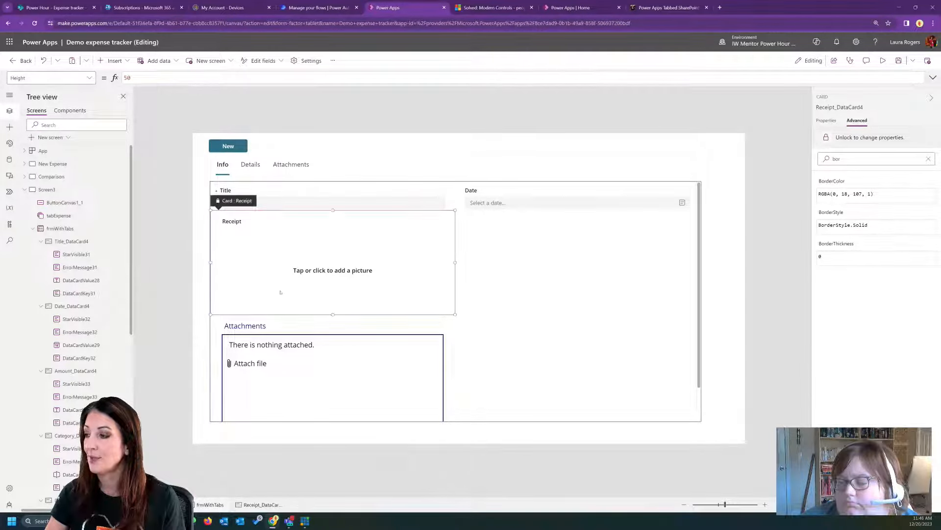
left_click(90, 78)
scroll(50, 183, "down", 5)
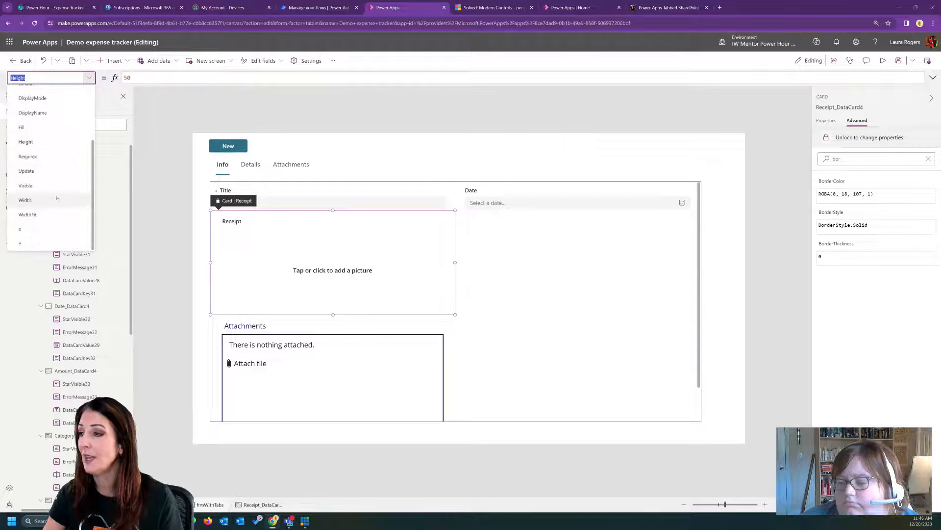
left_click(26, 185)
left_click(138, 78)
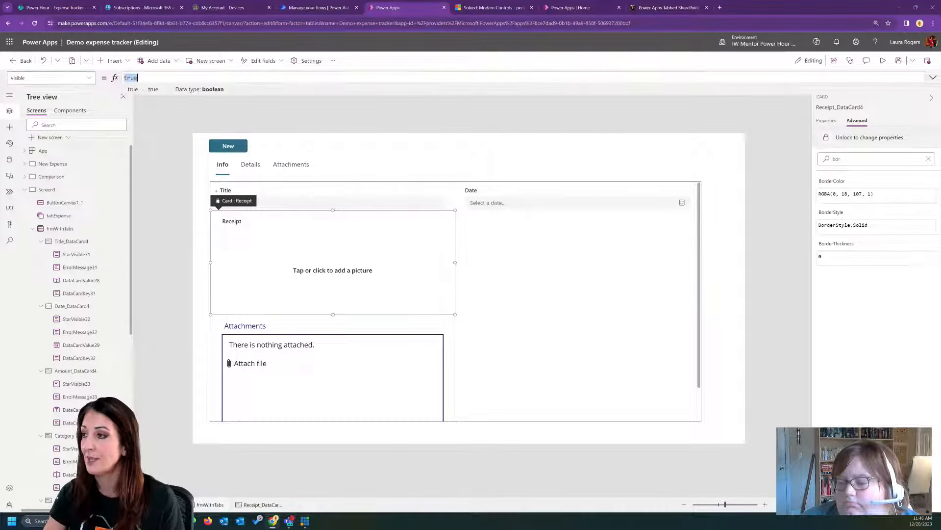
key("ctrl+a")
type("tabExpense.Selected.Value=\"Details\"")
double_click(224, 78)
type("Attachments")
- Copy the Receipt card's Visible formula, tabExpense.Selected.Value="Attachments", to the Attachments card's Visible property
left_click_drag(255, 77, 114, 77)
key("ctrl+c")
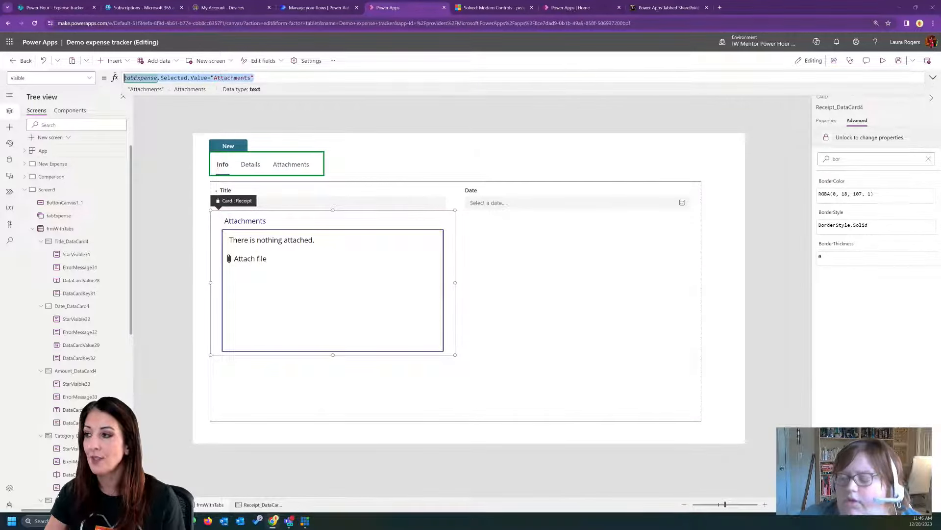
left_click(457, 278)
left_click(345, 294)
left_click(90, 78)
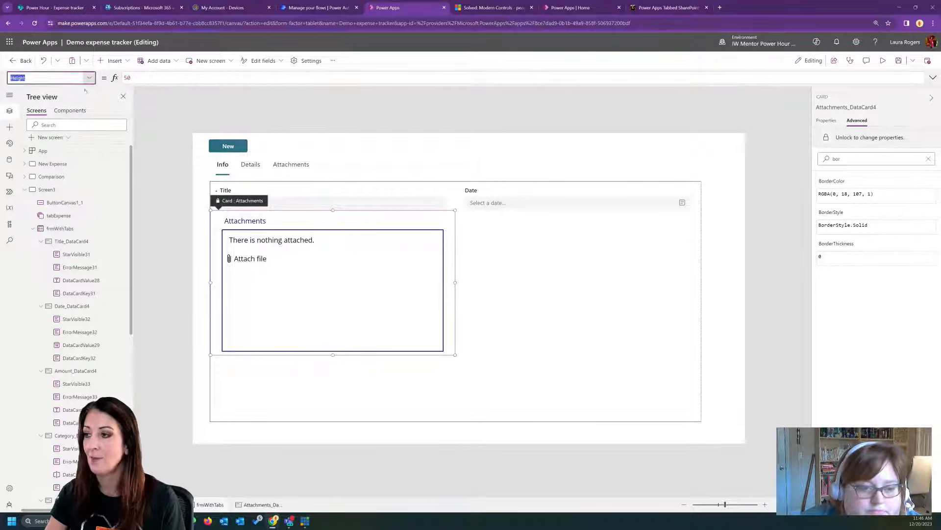
type("Visible")
key("Return")
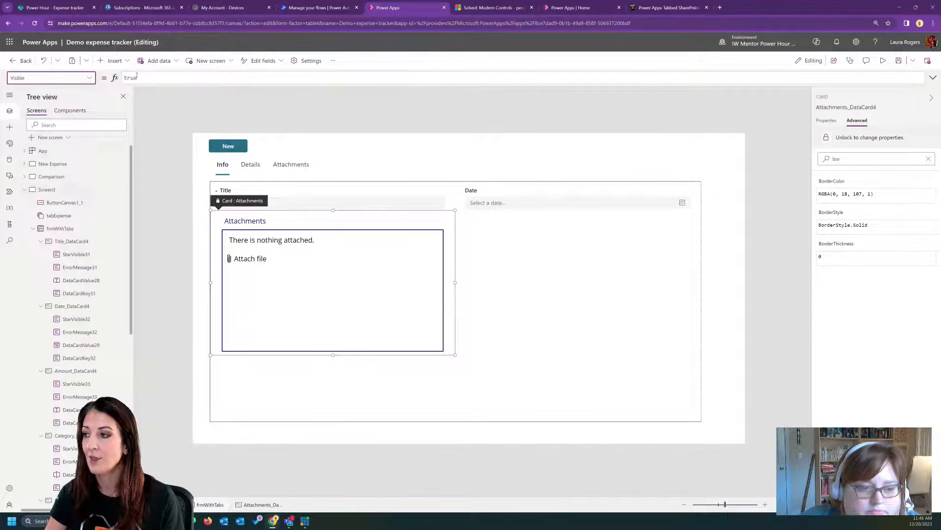
left_click(137, 77)
key("ctrl+a")
key("ctrl+v")
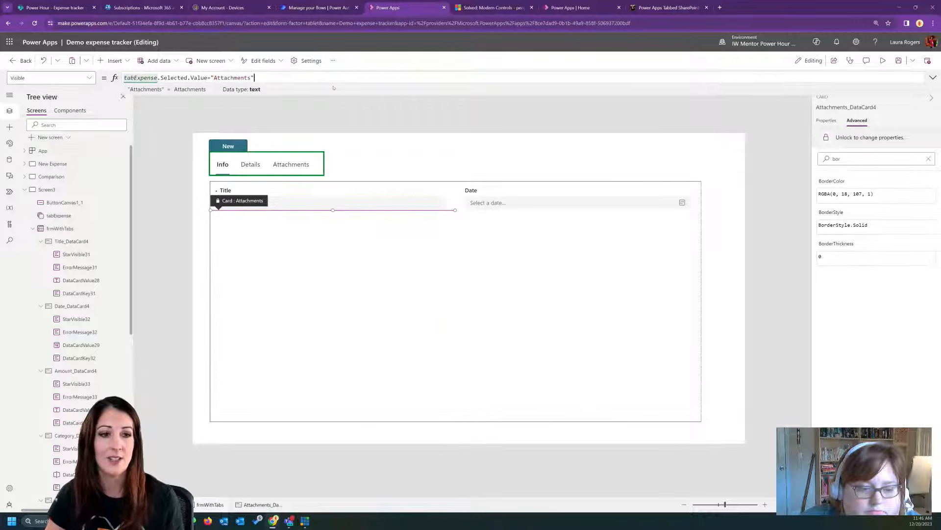
left_click(419, 267)
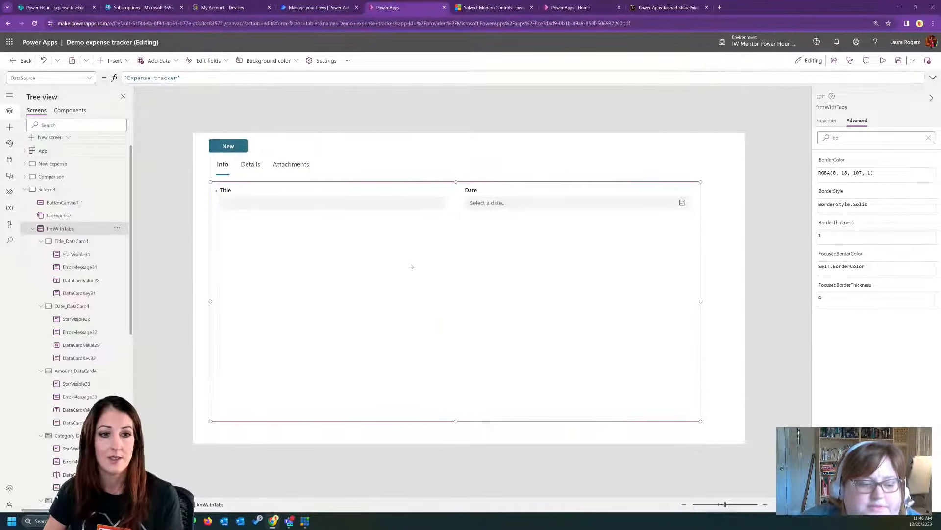
- Preview the app and switch between the Info, Details and Attachments tabs to check which fields each one shows
left_click(882, 60)
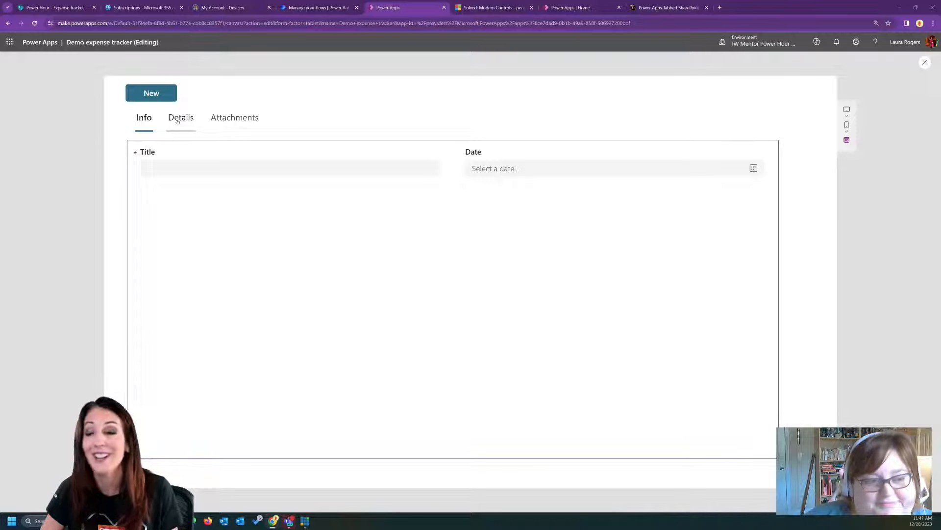
left_click(178, 119)
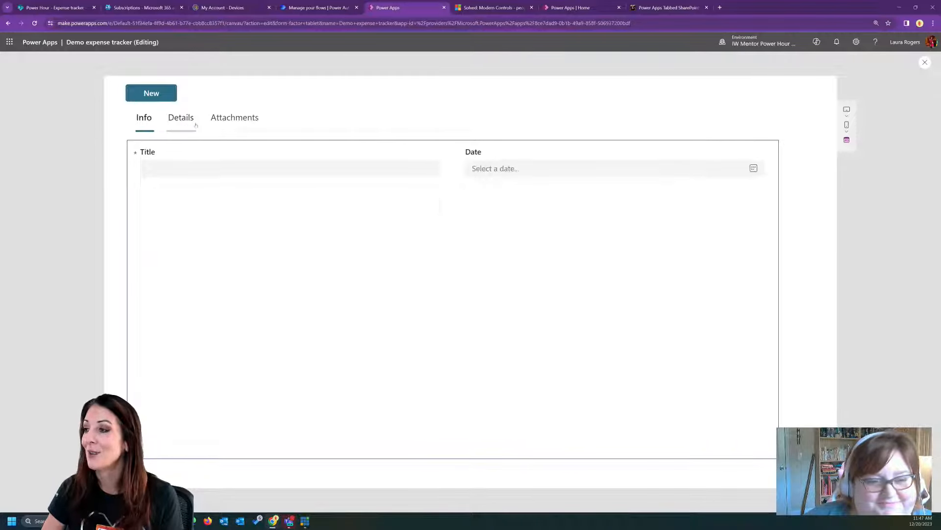
left_click(183, 121)
left_click(254, 120)
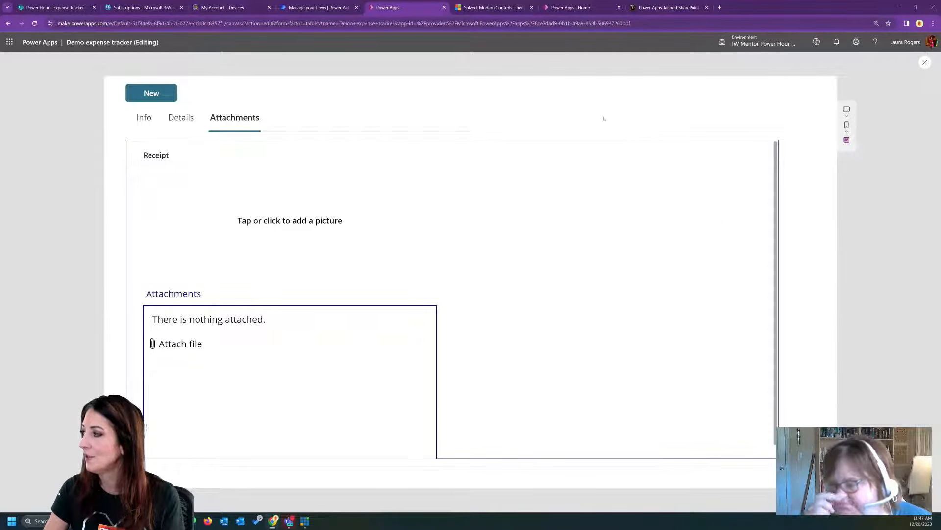
left_click(139, 125)
left_click(183, 123)
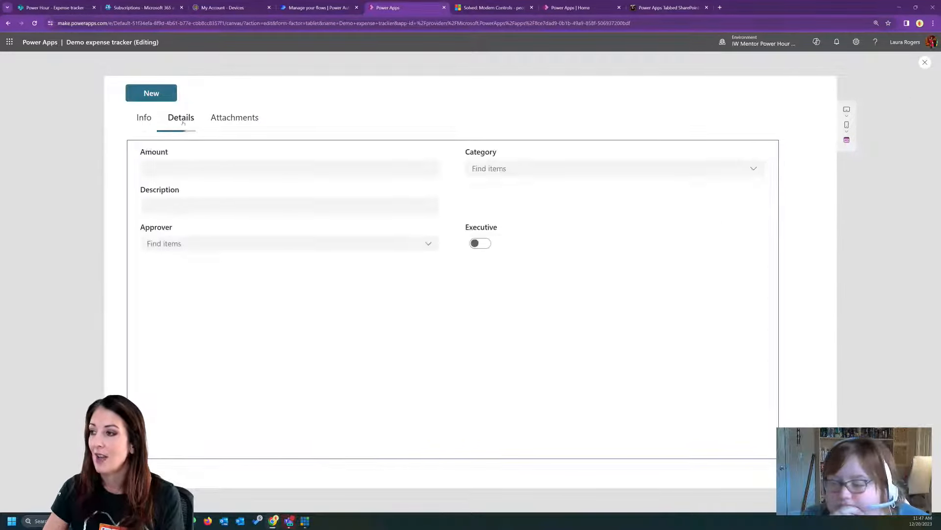
- Cycle through the Attachments, Info and Details tabs in the preview to recheck each tab's fields, finishing on Info, and exit the preview
left_click(233, 122)
left_click(148, 121)
left_click(183, 122)
left_click(241, 122)
left_click(149, 119)
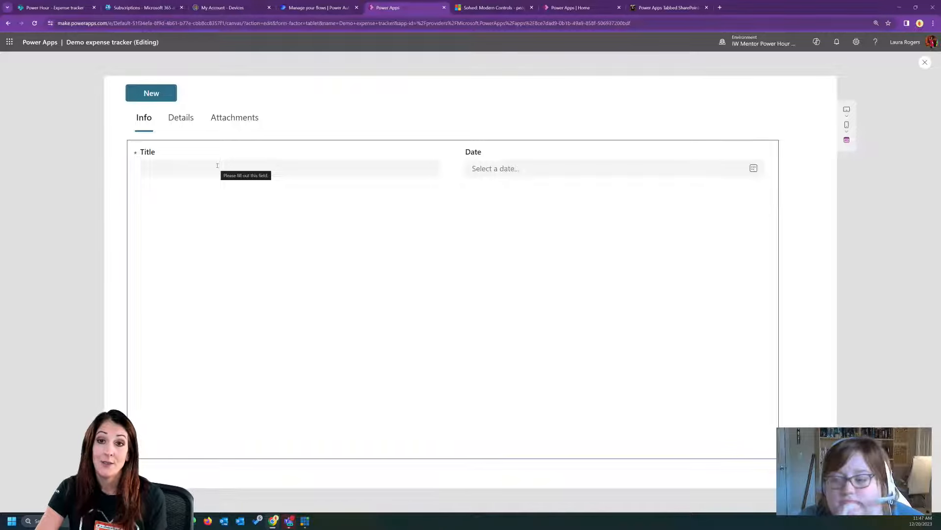
left_click(185, 122)
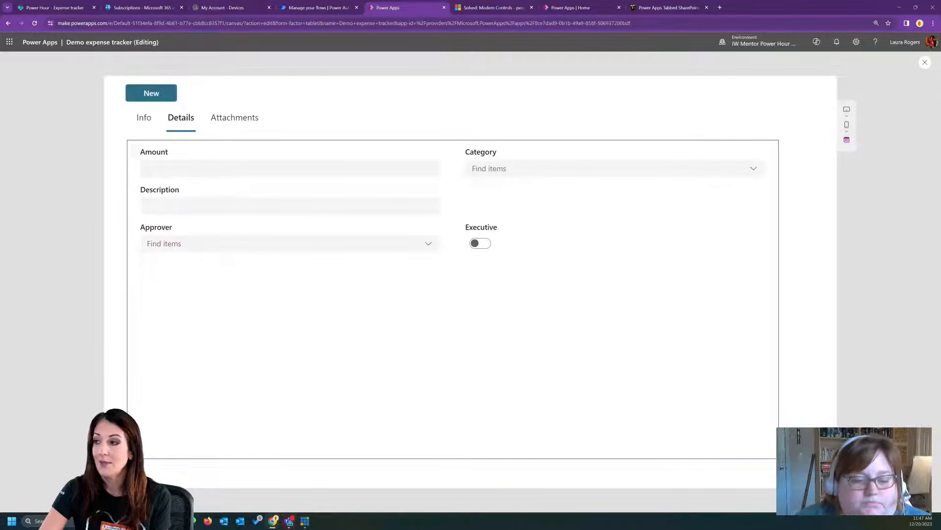
left_click(144, 118)
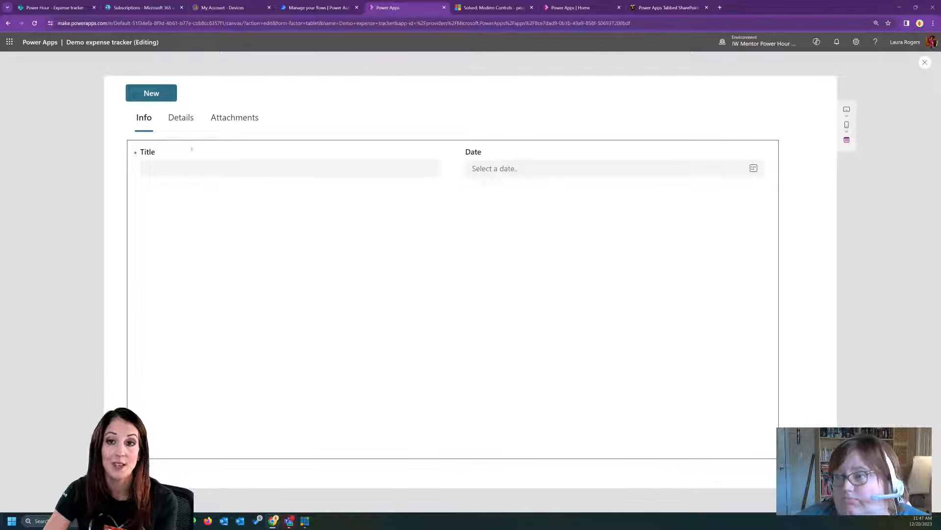
left_click(181, 119)
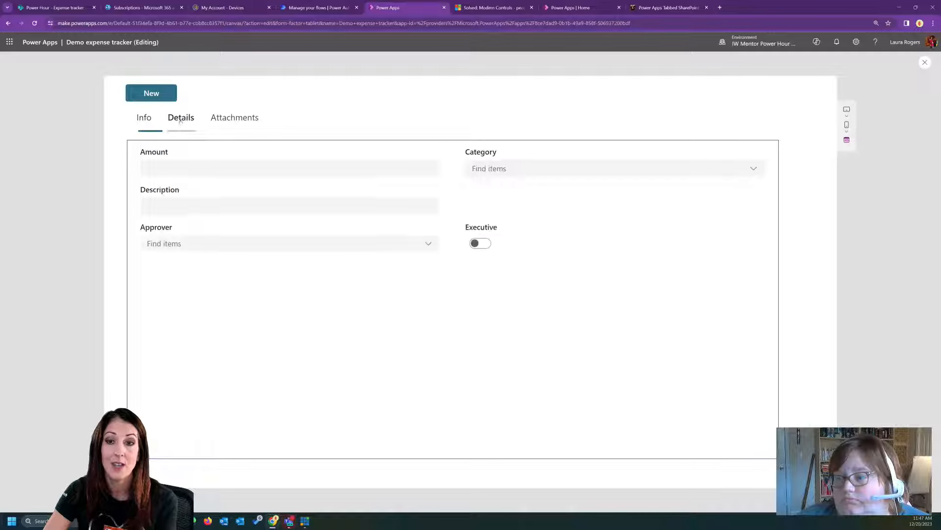
left_click(219, 121)
left_click(143, 120)
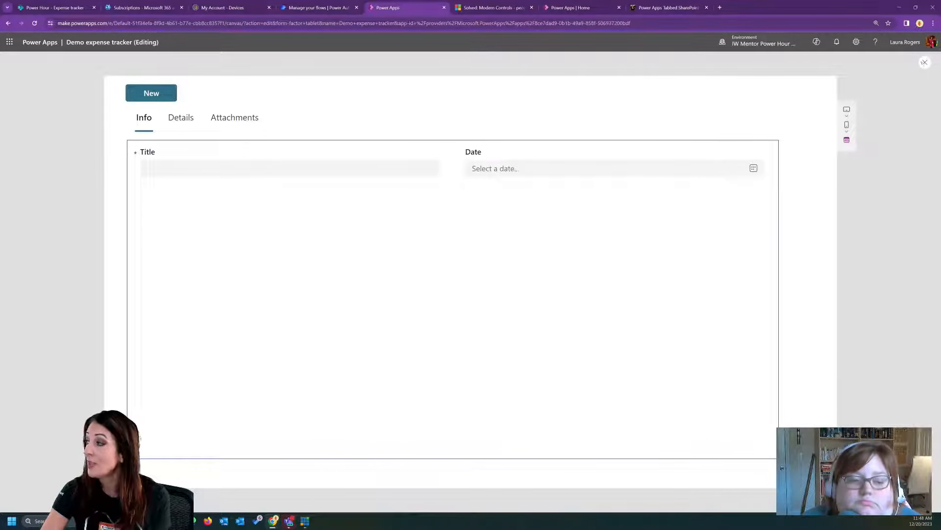
key("Escape")
- Set the Required property of the Title card in the tabbed form to Self.Visible
left_click(281, 205)
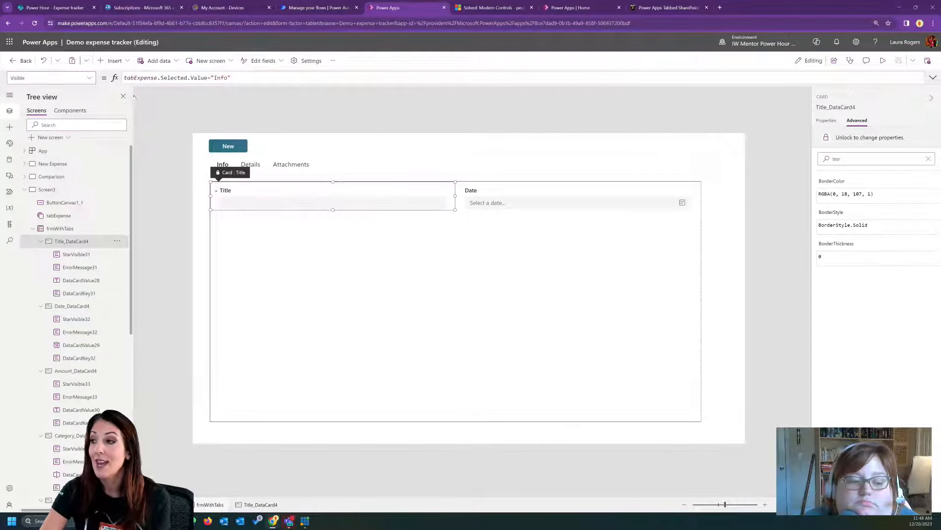
left_click_drag(266, 77, 123, 78)
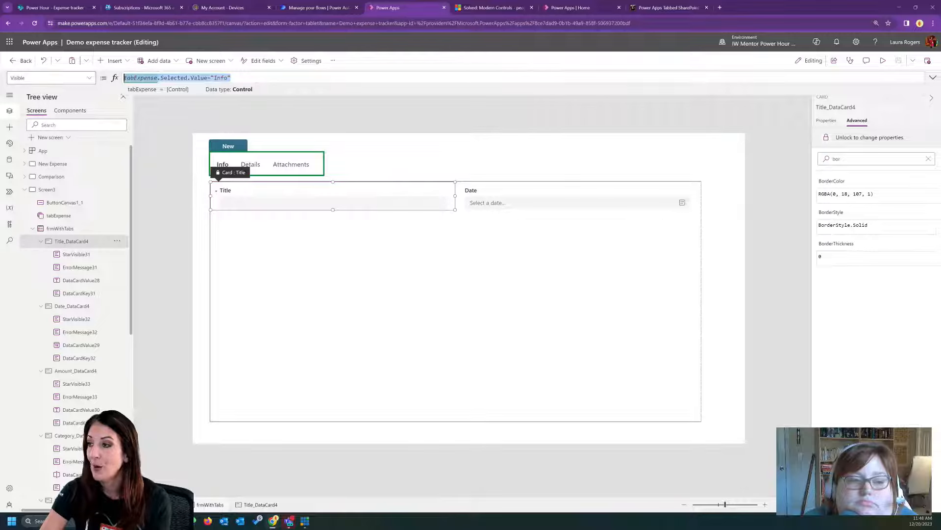
left_click(89, 78)
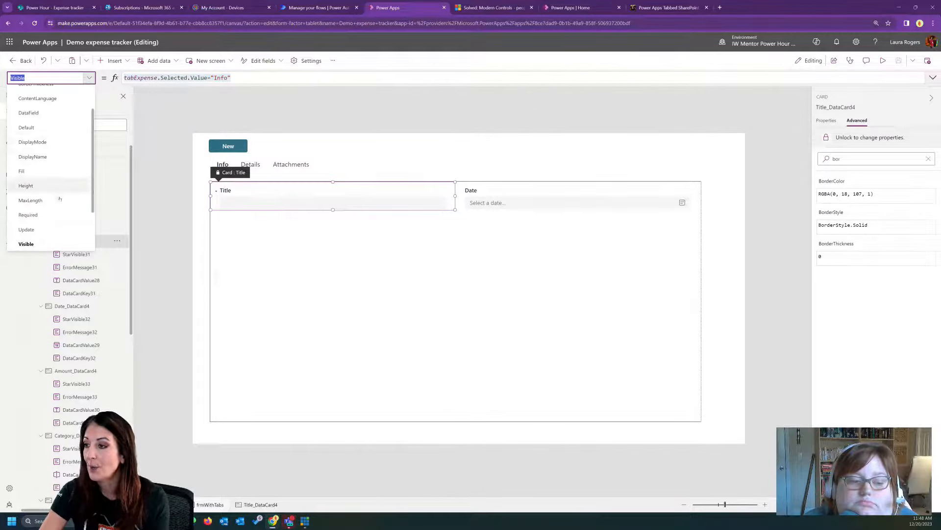
left_click(53, 215)
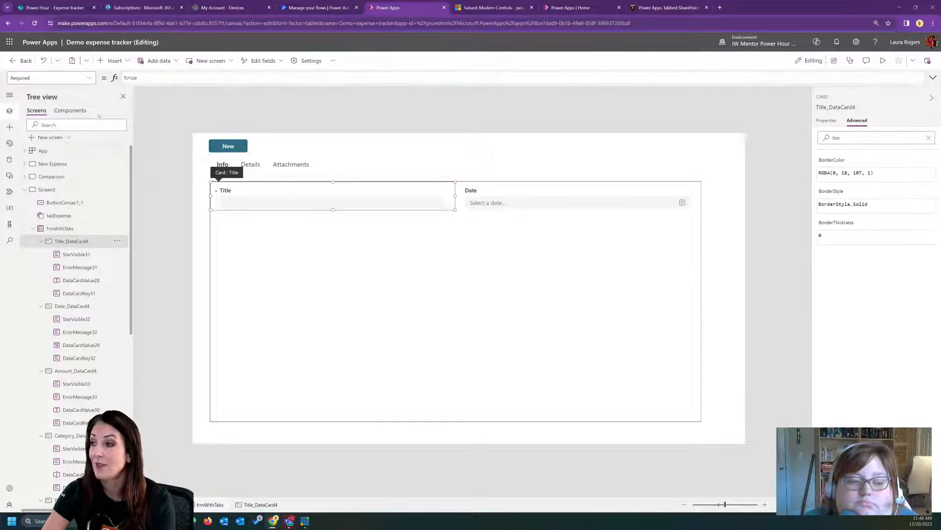
double_click(131, 77)
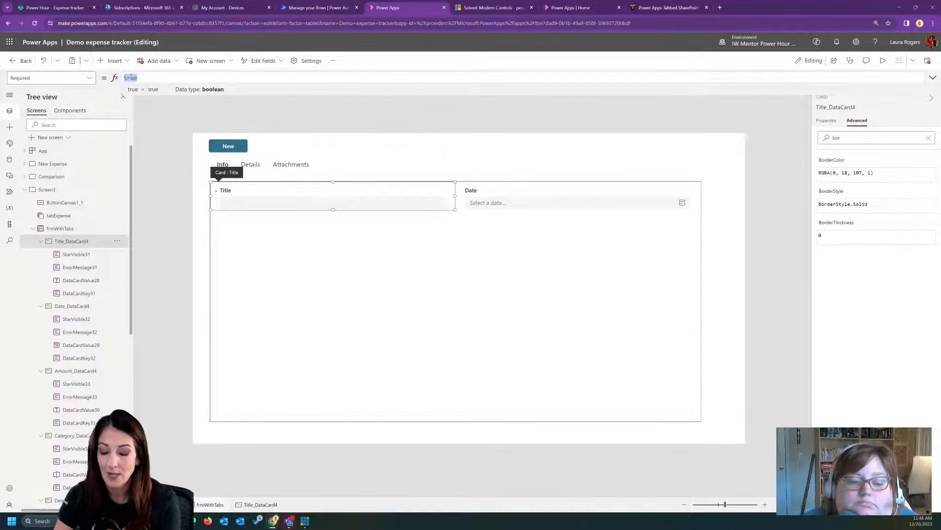
type("Self.vi")
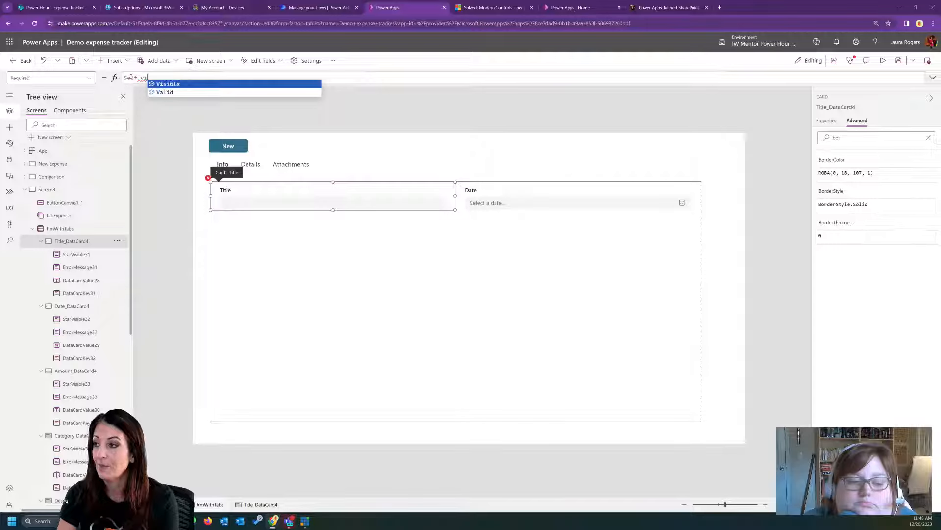
left_click(164, 92)
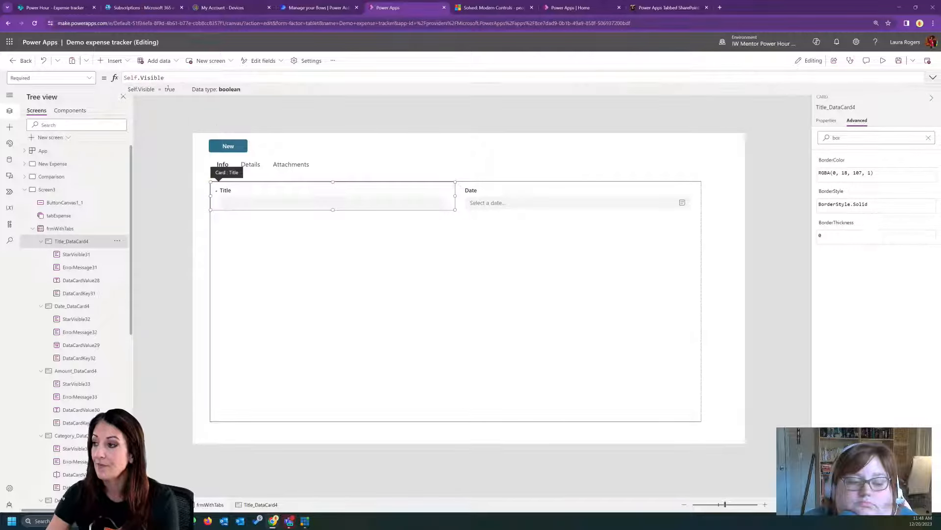
- Preview the app and alternate between the Info and Details tabs to check the Title field's required marker
left_click(883, 61)
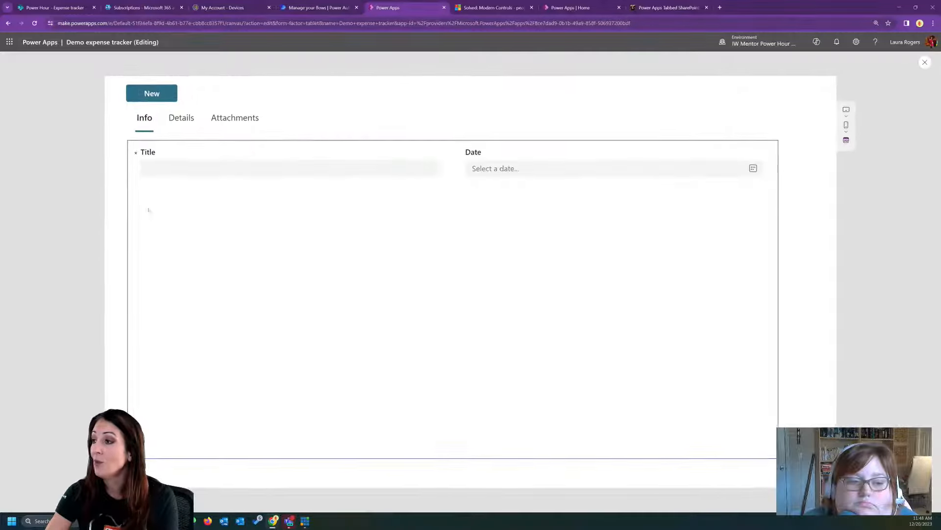
left_click(177, 121)
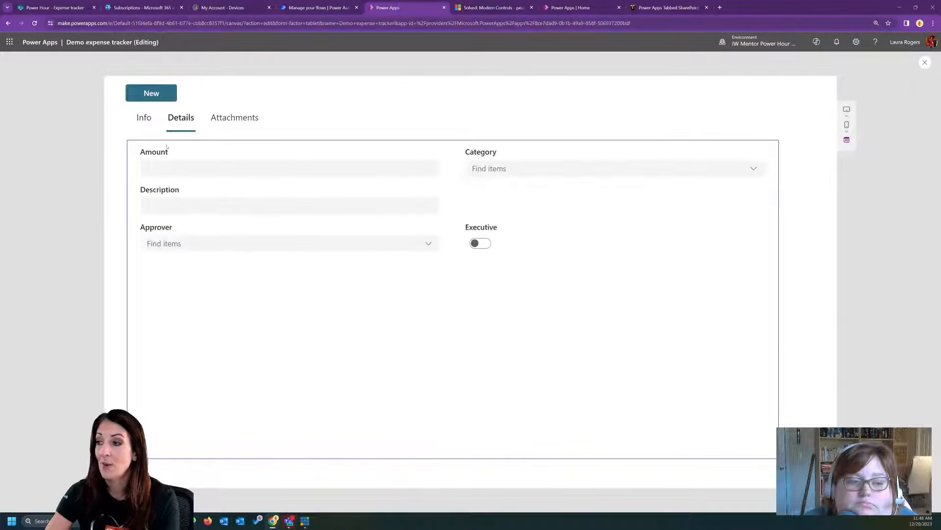
left_click(147, 121)
left_click(181, 118)
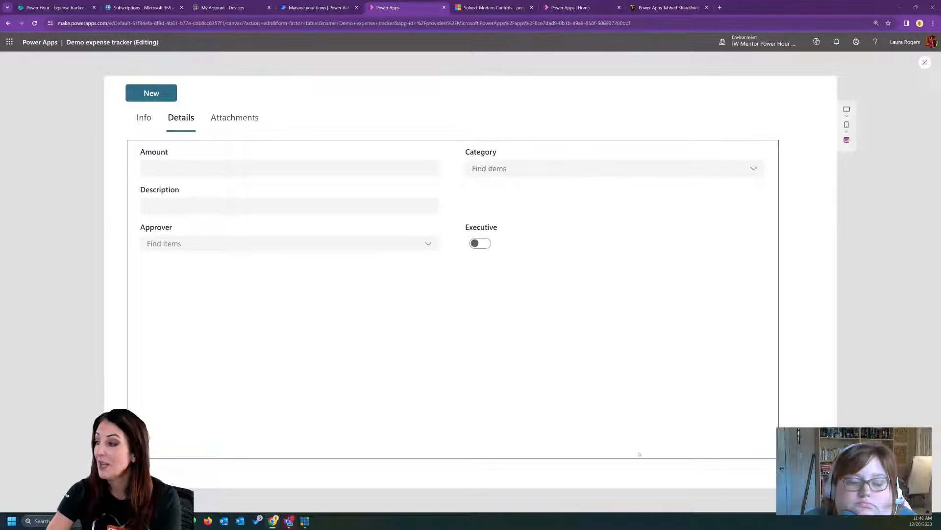
left_click(144, 123)
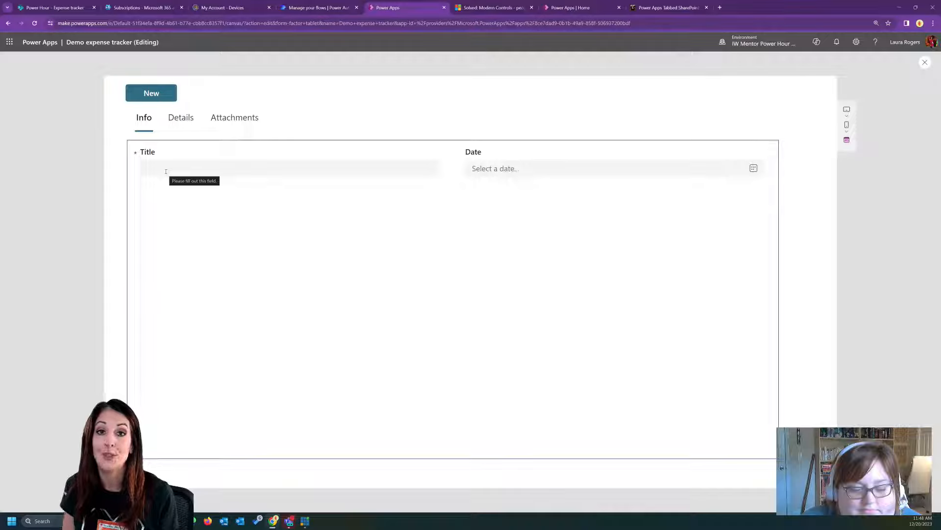
- Switch to the SharePoint Expense tracker list and open its list settings at the columns overview
left_click(55, 7)
left_click(827, 46)
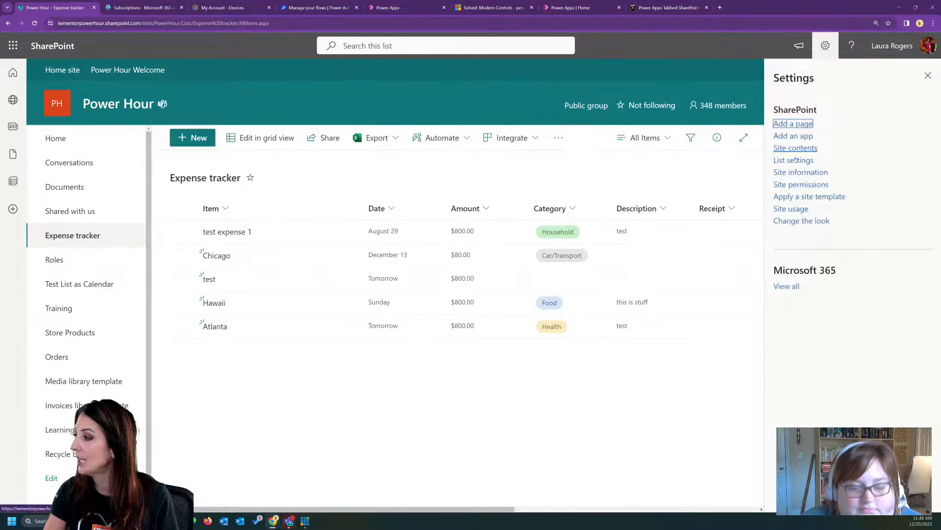
left_click(795, 158)
scroll(220, 338, "down", 1)
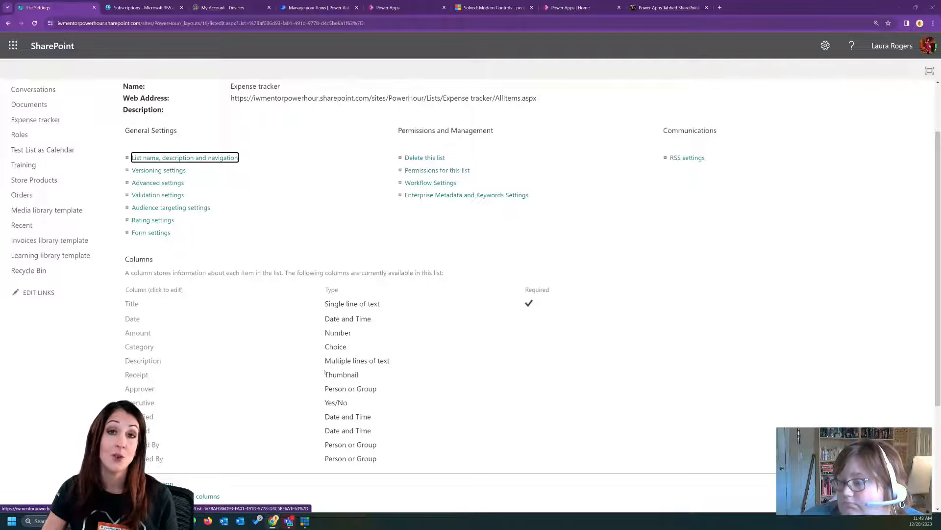
- Set the Title column's "Require that this column contains information" option to No, save it and return to the Expense tracker list
left_click(130, 305)
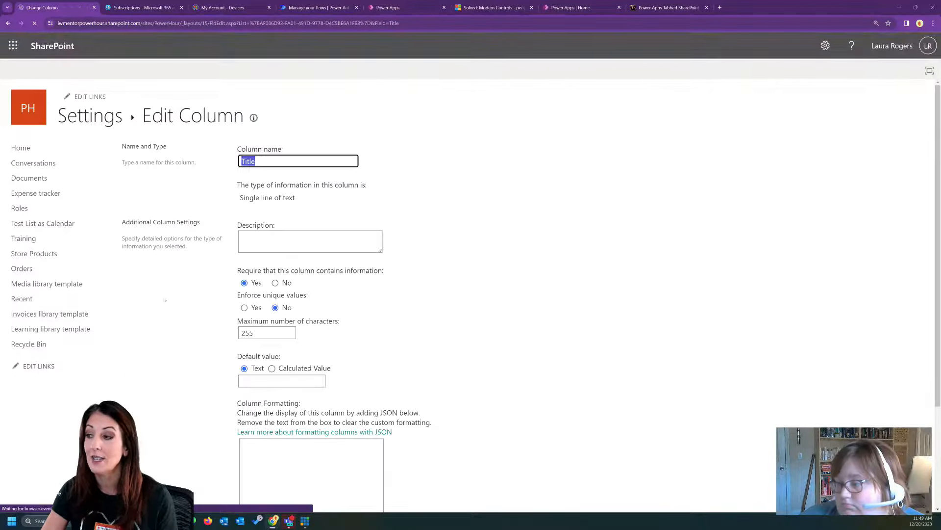
left_click(275, 282)
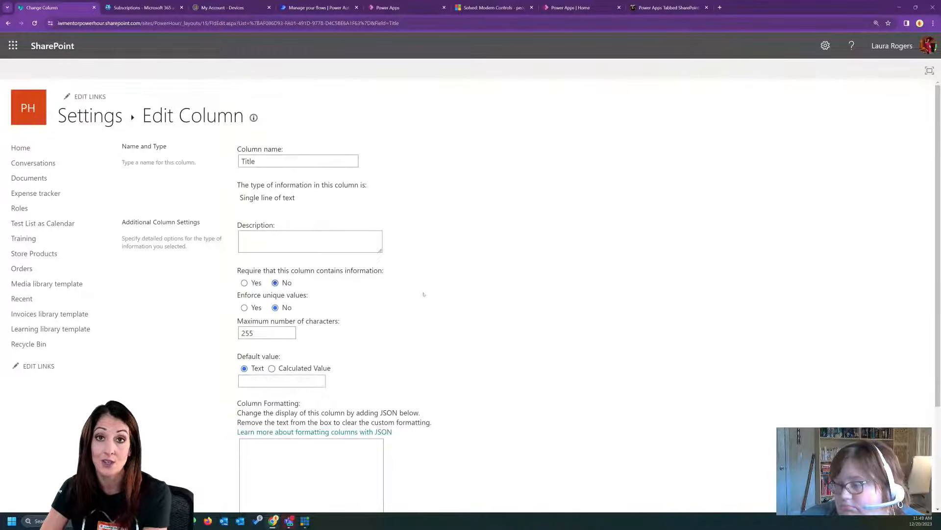
scroll(424, 294, "down", 3)
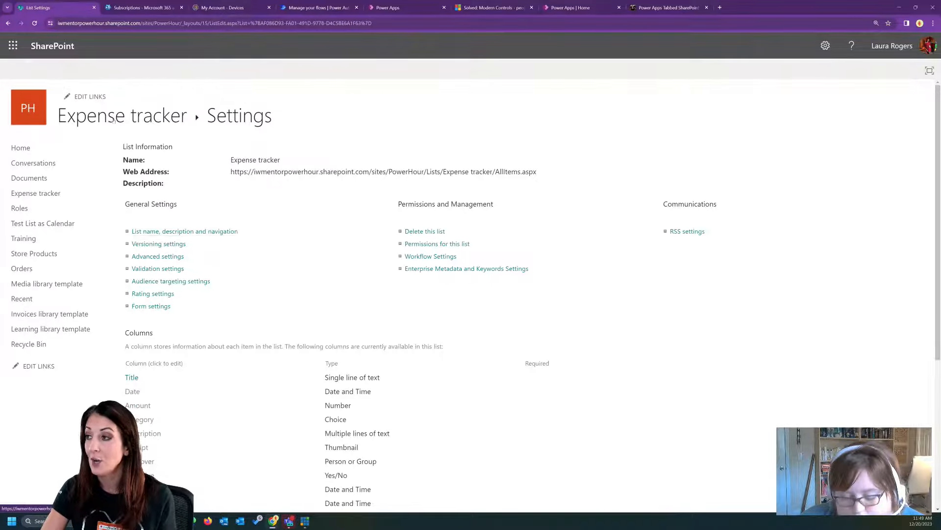
left_click(114, 121)
- Switch back to the Power Apps preview, check the Title field, exit the preview and select the Title card
left_click(387, 7)
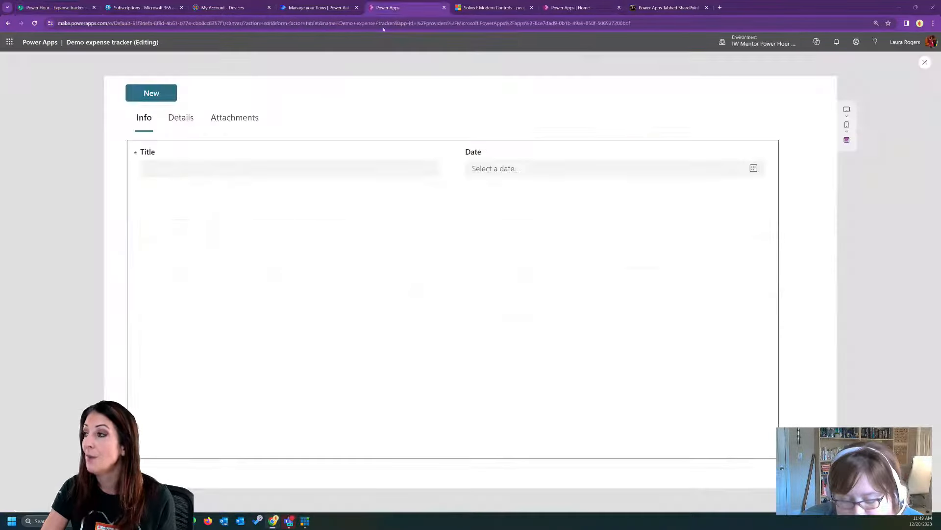
left_click(246, 163)
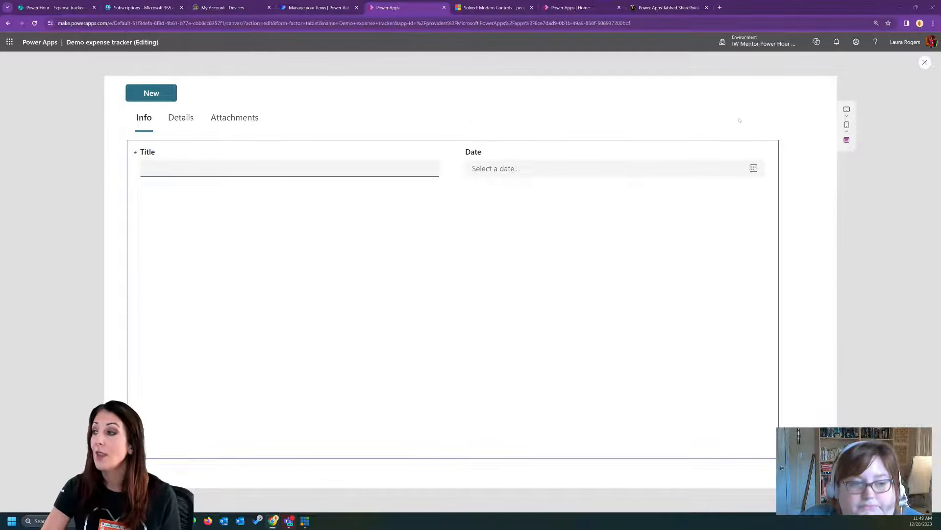
left_click(924, 61)
left_click(320, 199)
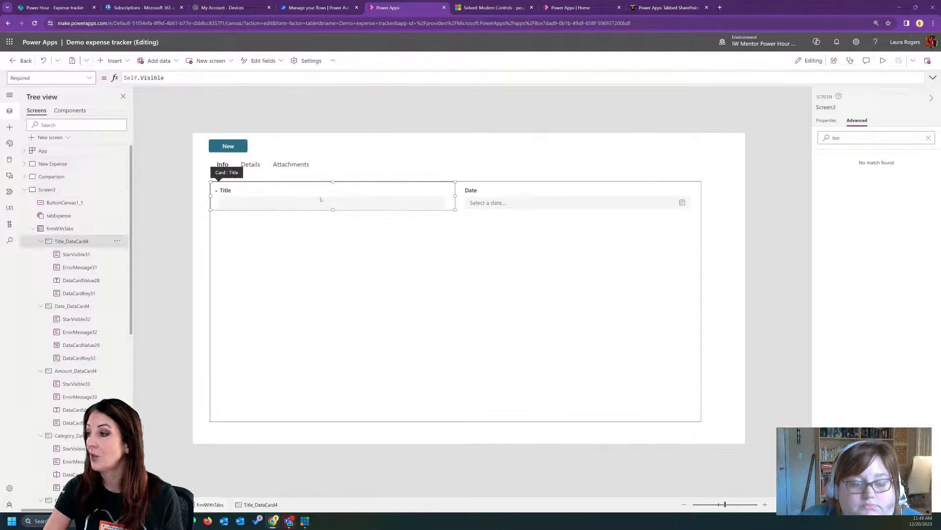
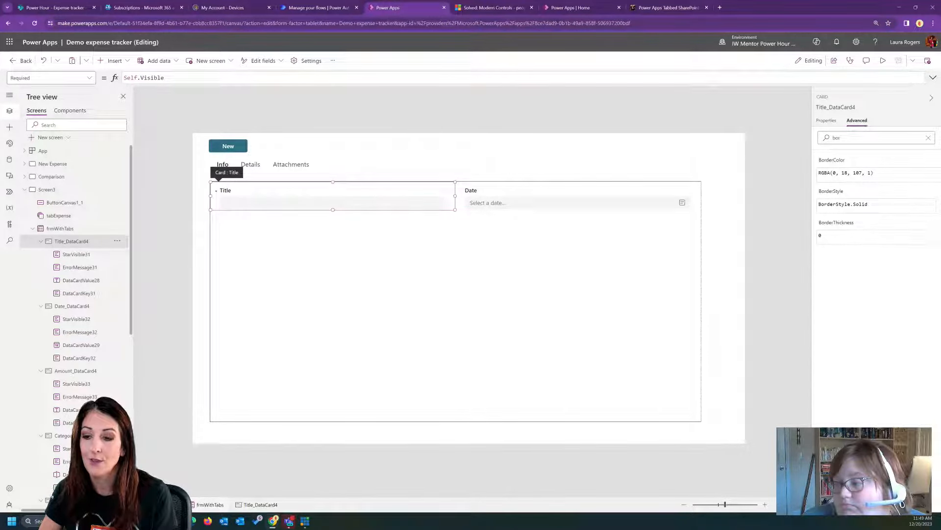
- Insert a modern button below the form's lower right corner and set its text to "Submit"
left_click(543, 437)
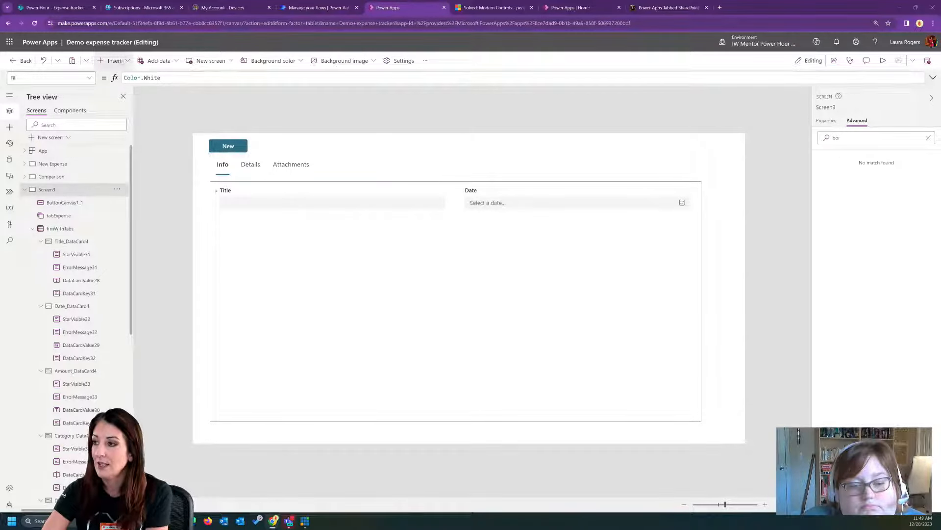
left_click(114, 60)
left_click(133, 80)
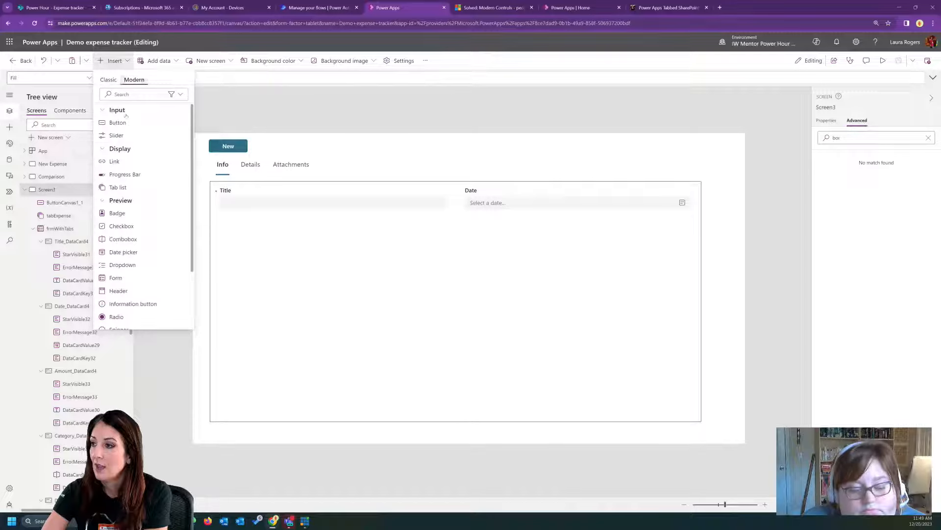
left_click(116, 121)
left_click_drag(252, 158, 683, 428)
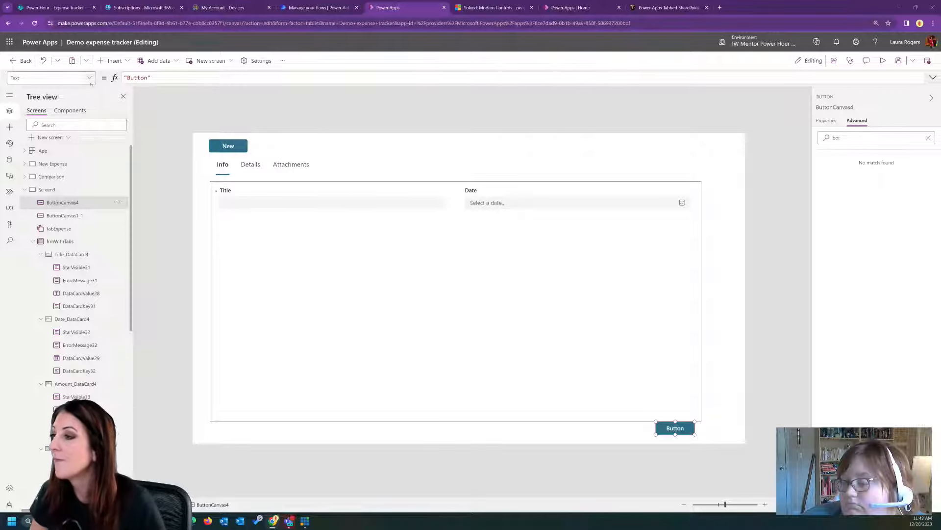
double_click(137, 78)
type("Submit")
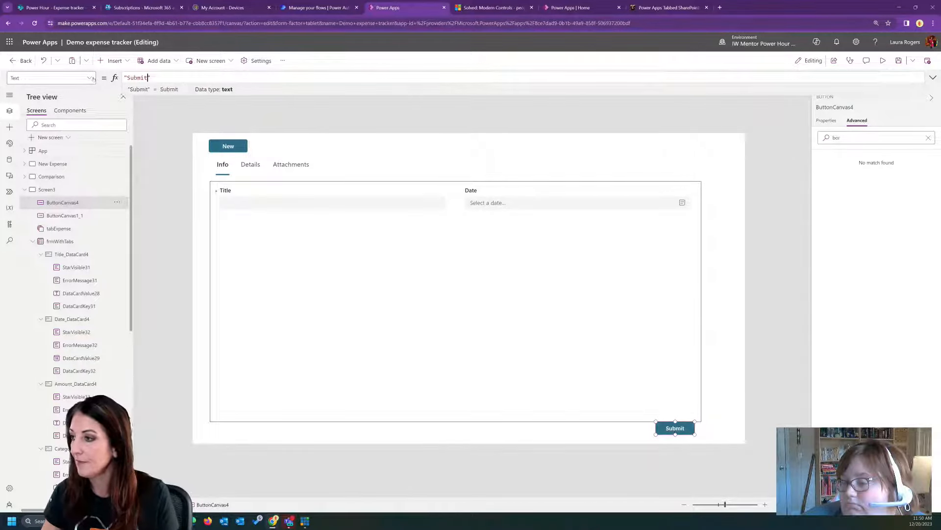
- Set the Submit button's OnSelect formula to SubmitForm(frmWithTabs)
left_click(88, 77)
left_click(60, 172)
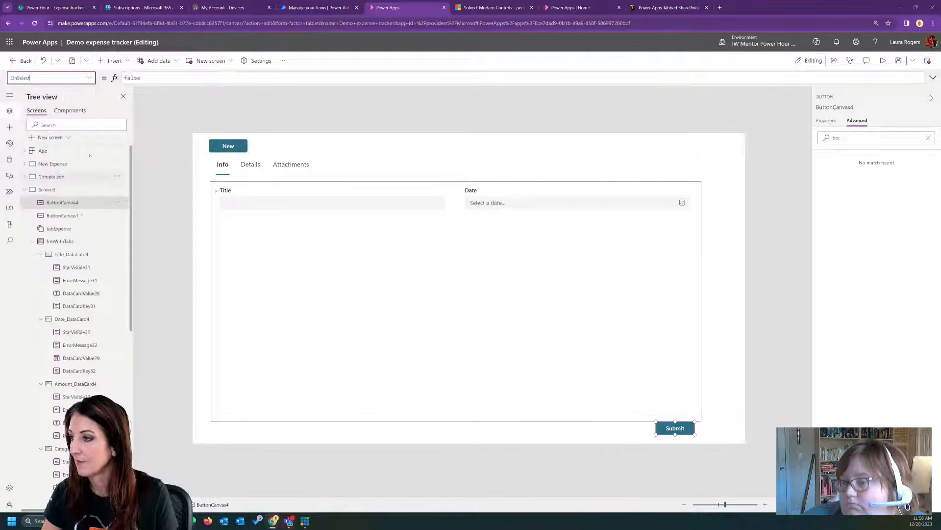
double_click(133, 77)
key("Delete")
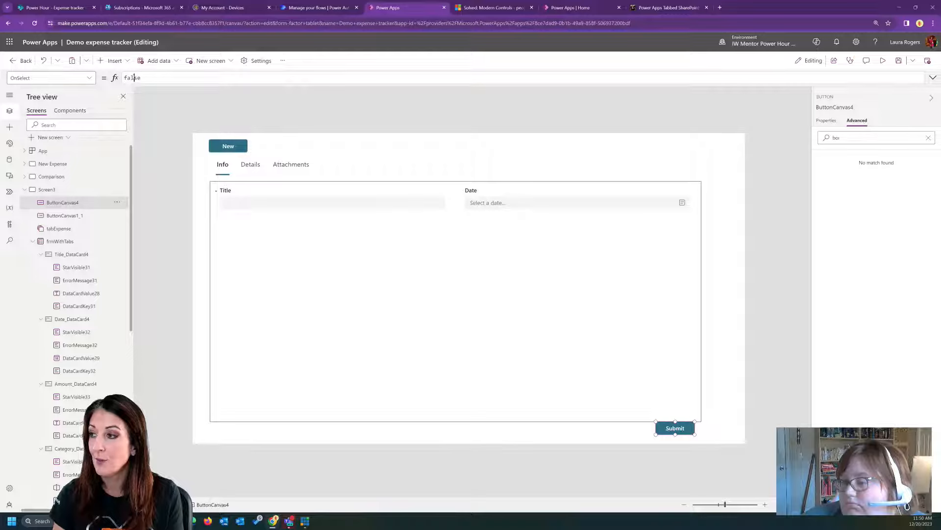
double_click(133, 78)
type("SubmitForm")
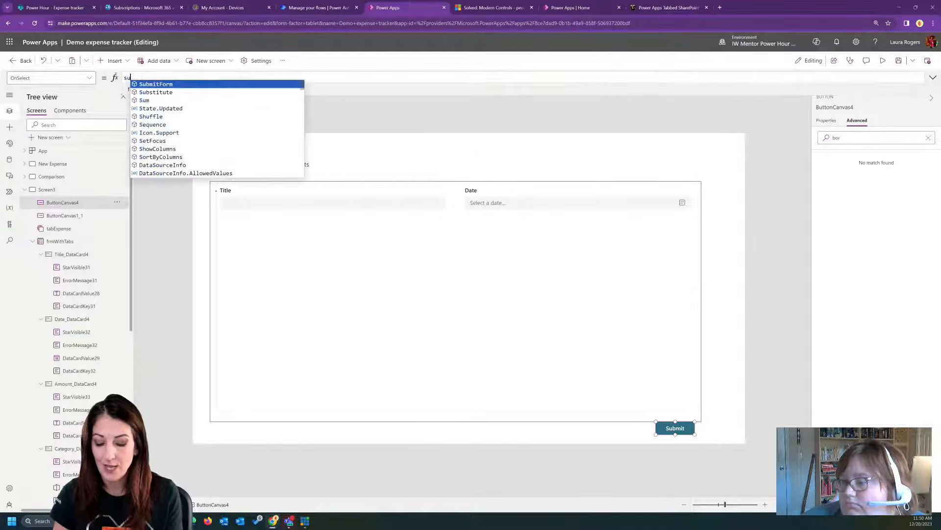
type("(")
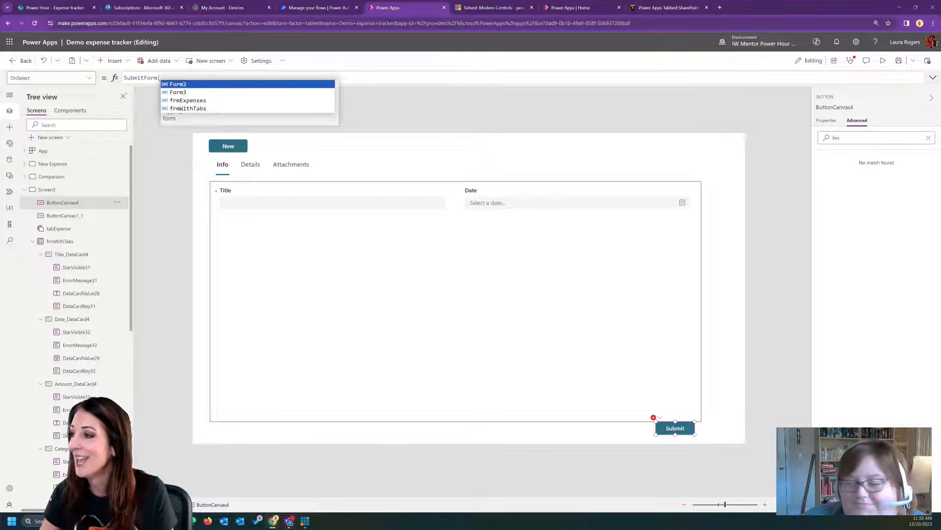
left_click(224, 108)
type(")")
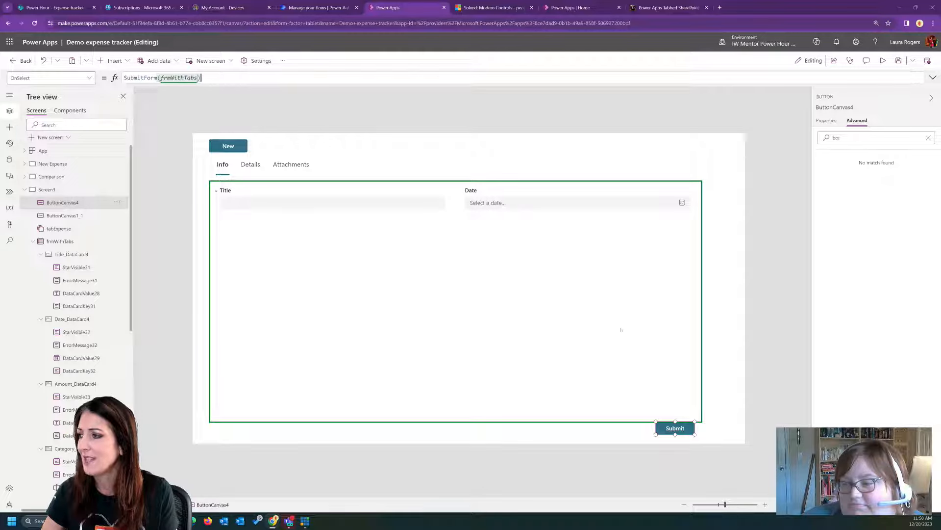
- Look through the properties available for the frmWithTabs form and return to the Submit button
left_click(693, 336)
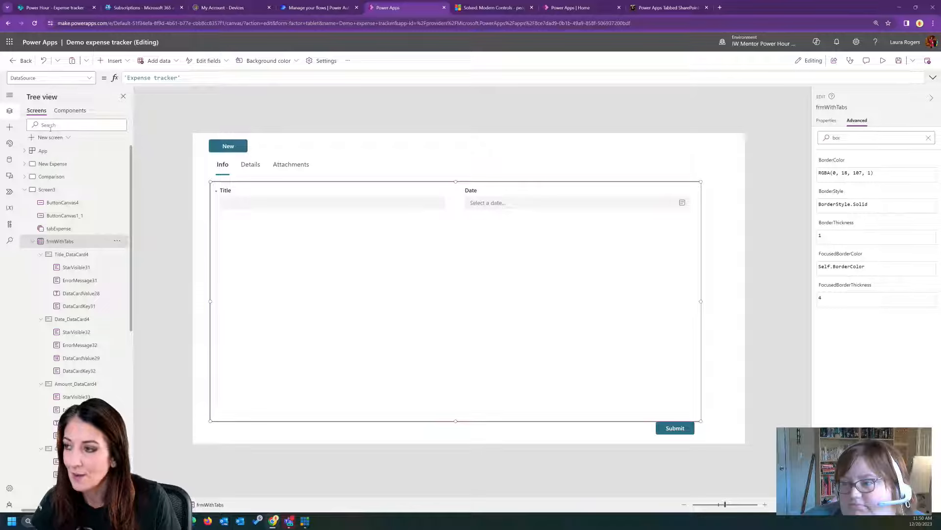
left_click(84, 81)
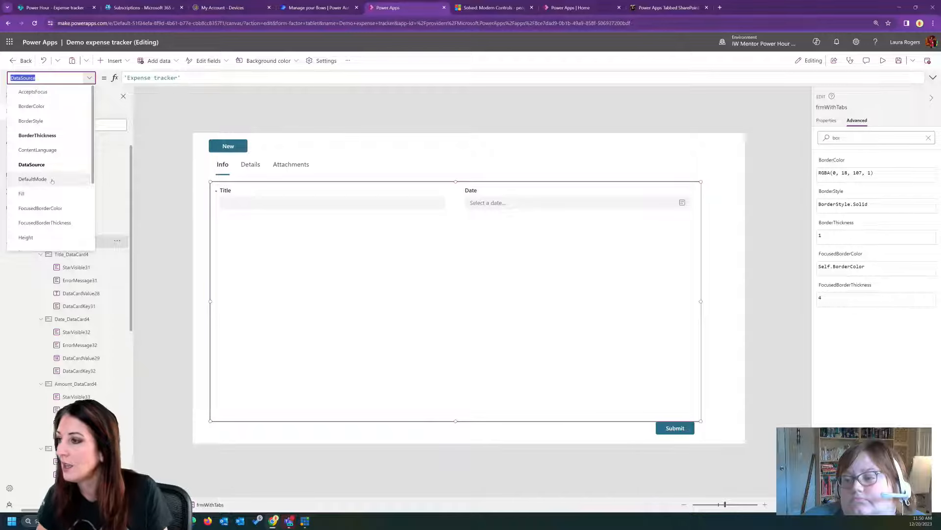
scroll(52, 181, "down", 5)
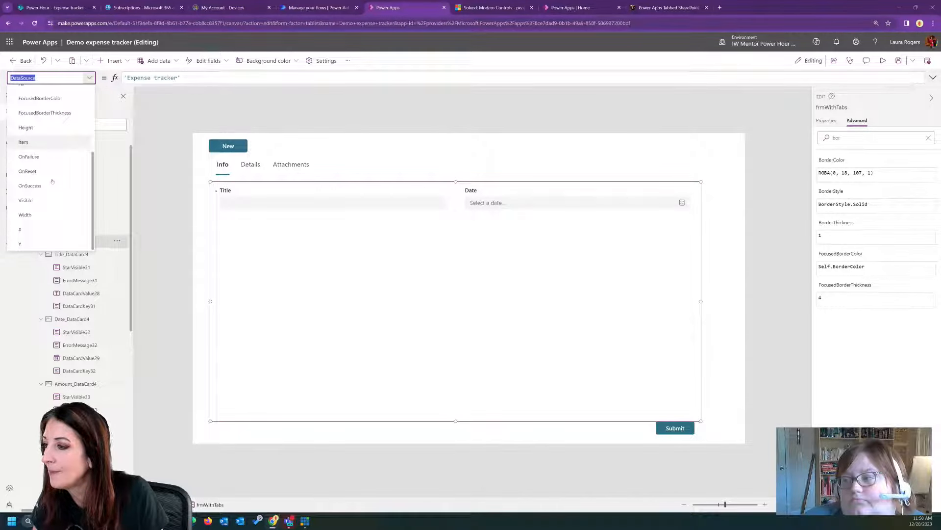
left_click(674, 426)
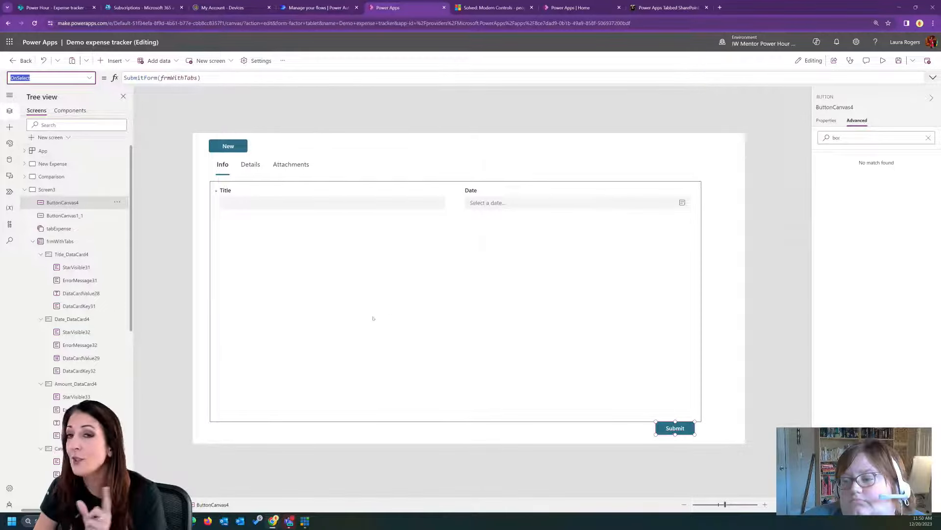
- Insert a classic text label below the form, to the left of the Submit button
left_click(384, 429)
left_click(112, 60)
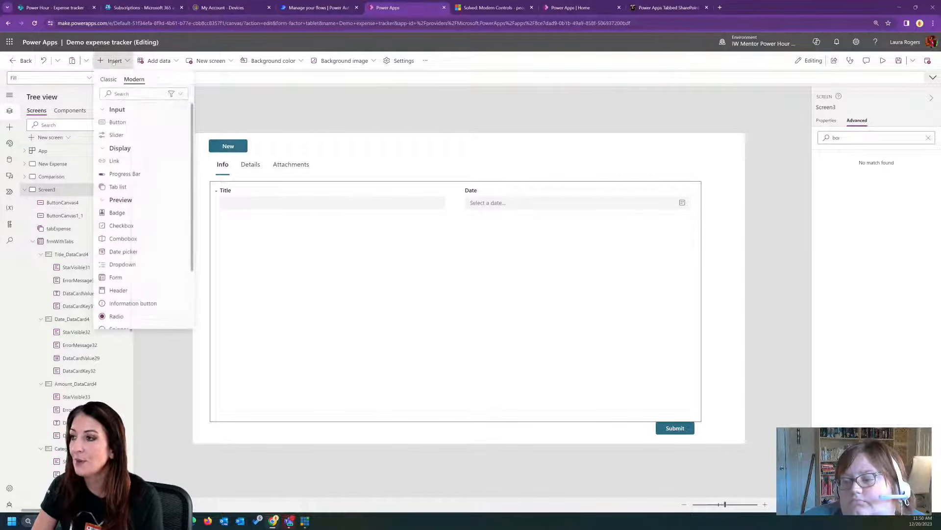
left_click(108, 80)
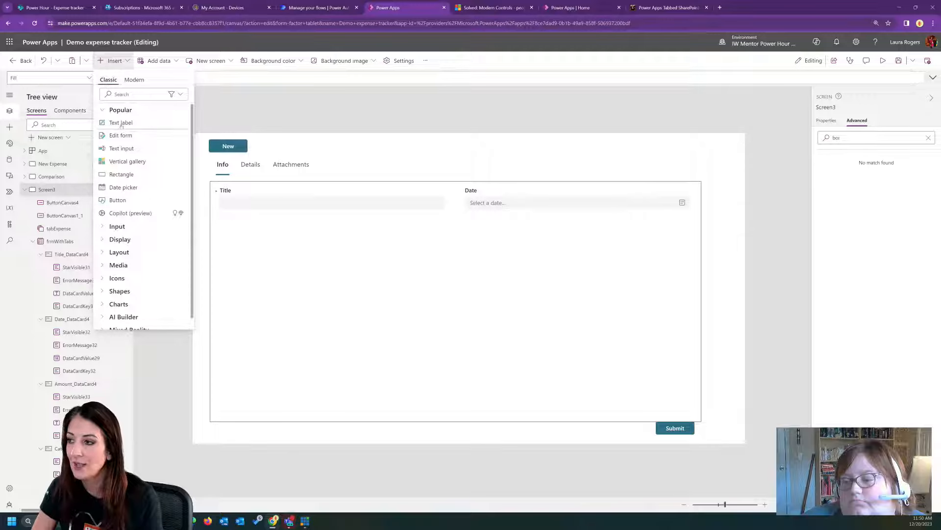
left_click(118, 125)
left_click_drag(447, 421, 510, 436)
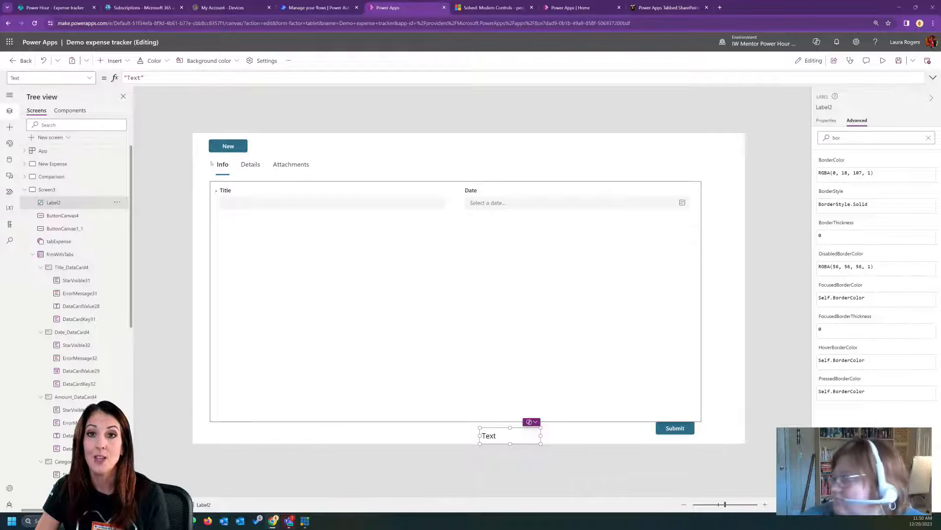
- Set the new label's Text formula to frmWithTabs.Valid
triple_click(122, 77)
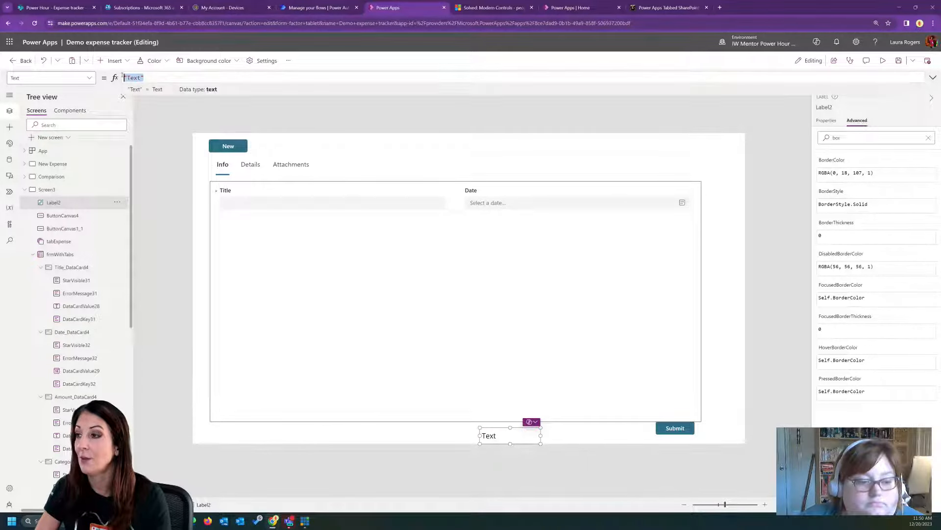
type("frm")
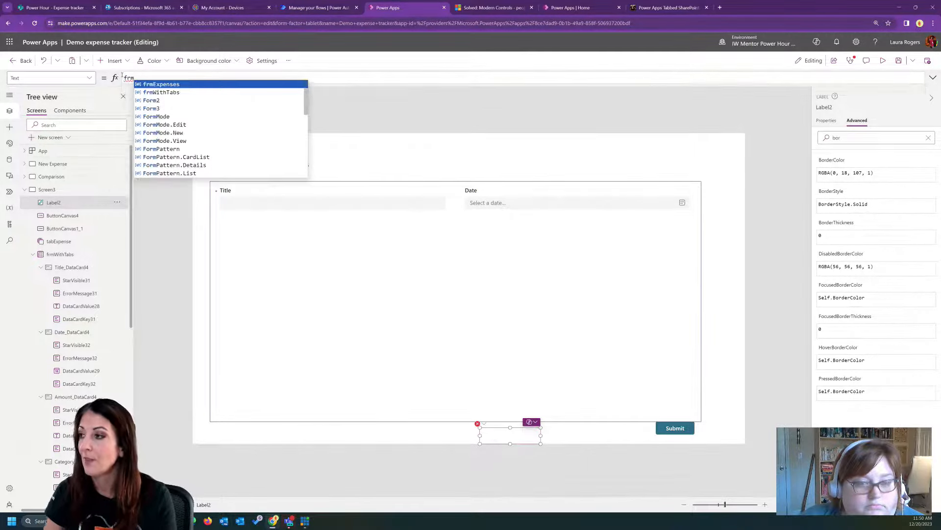
left_click(161, 91)
type(".v")
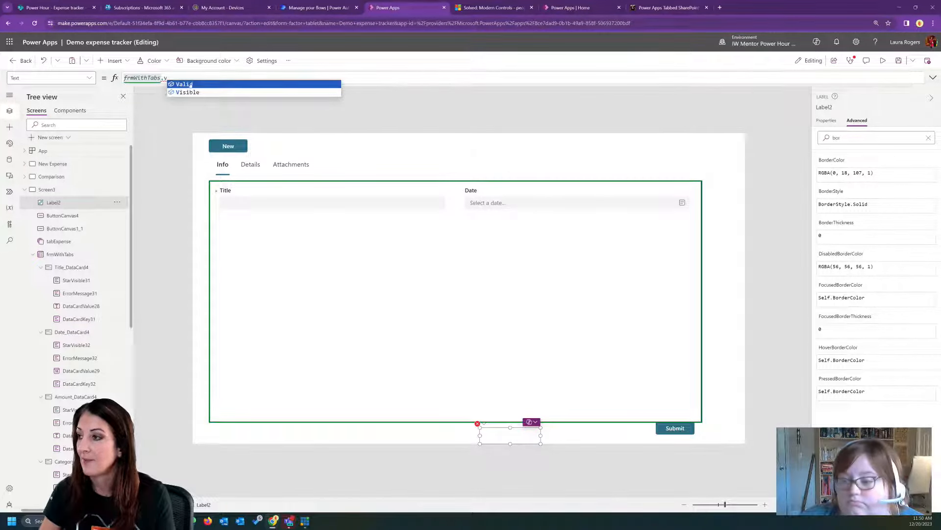
left_click(186, 84)
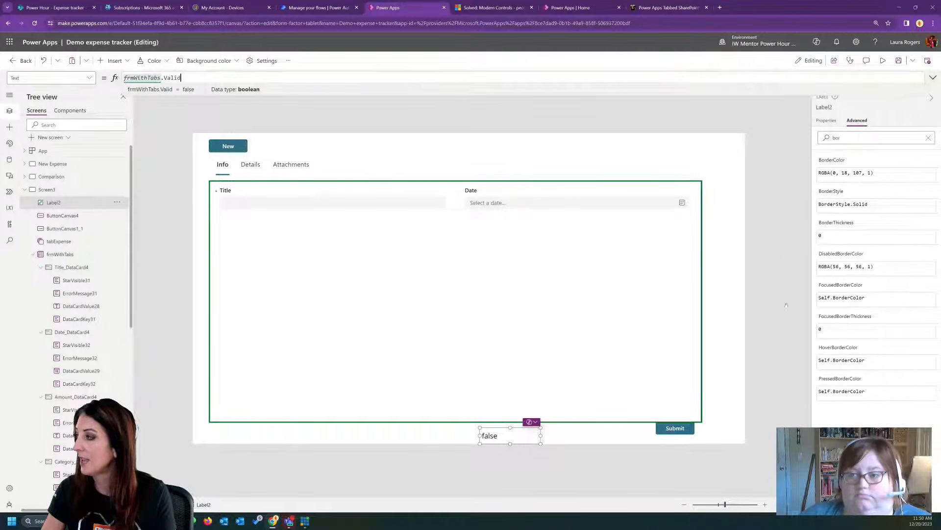
- Preview the app, enter "test" as the Title and clear it to check the validity label, and exit the preview
left_click(883, 60)
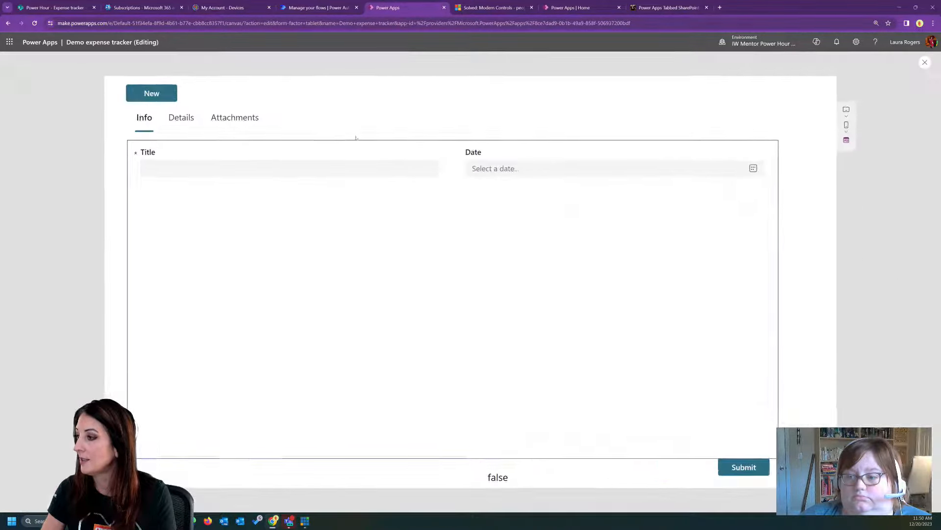
left_click(222, 168)
type("test")
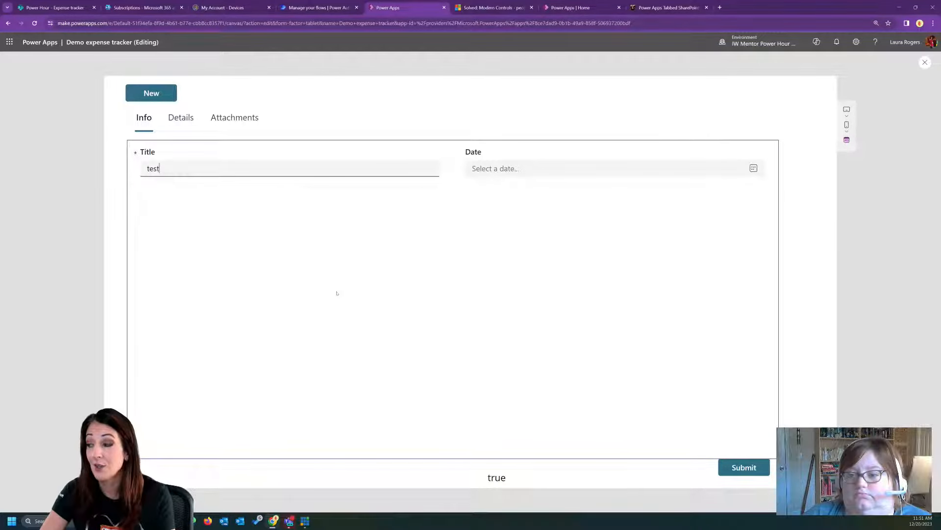
double_click(153, 168)
key("BackSpace")
left_click(179, 119)
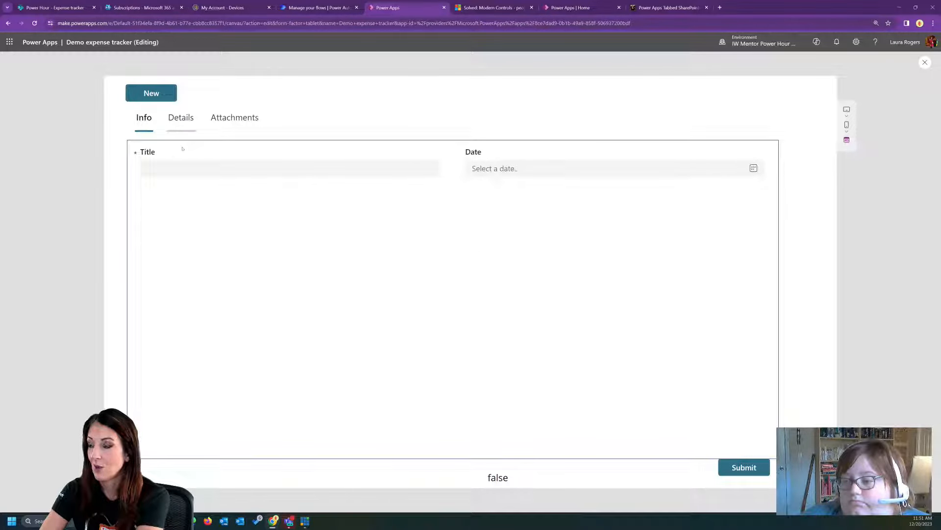
left_click(190, 130)
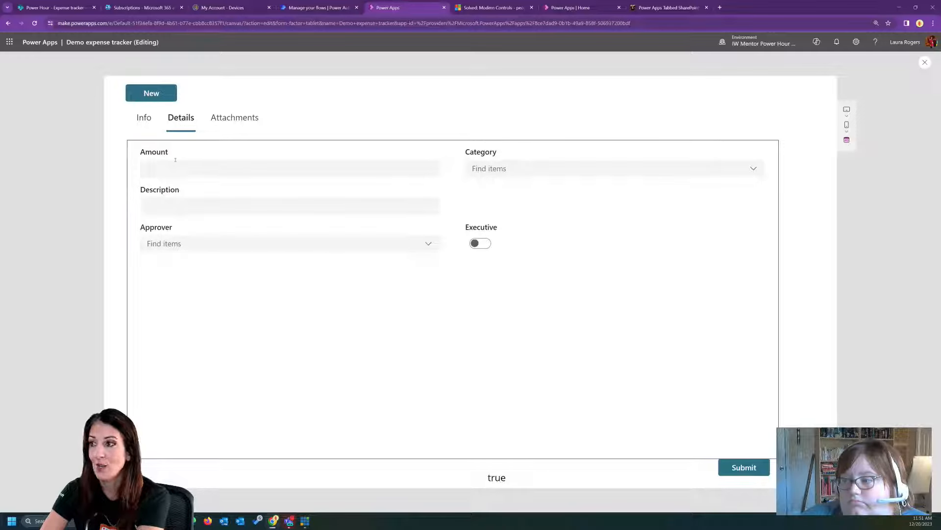
left_click(924, 62)
- Set the Title card's Required property to true
left_click(239, 201)
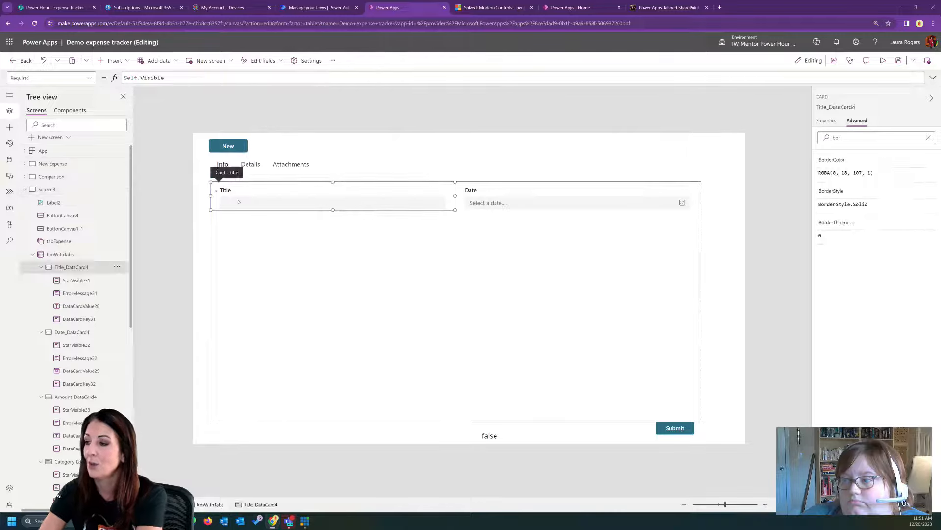
left_click(183, 76)
key("ctrl+a")
type("true")
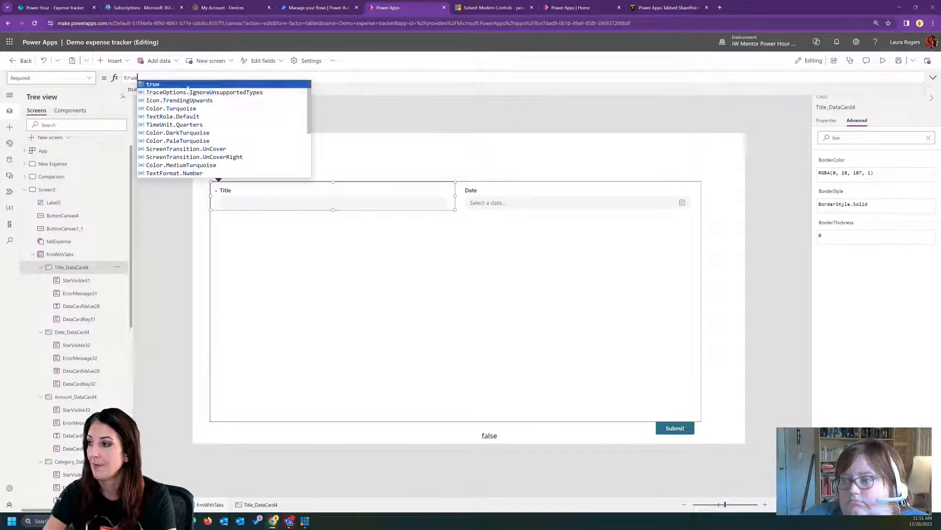
left_click(187, 84)
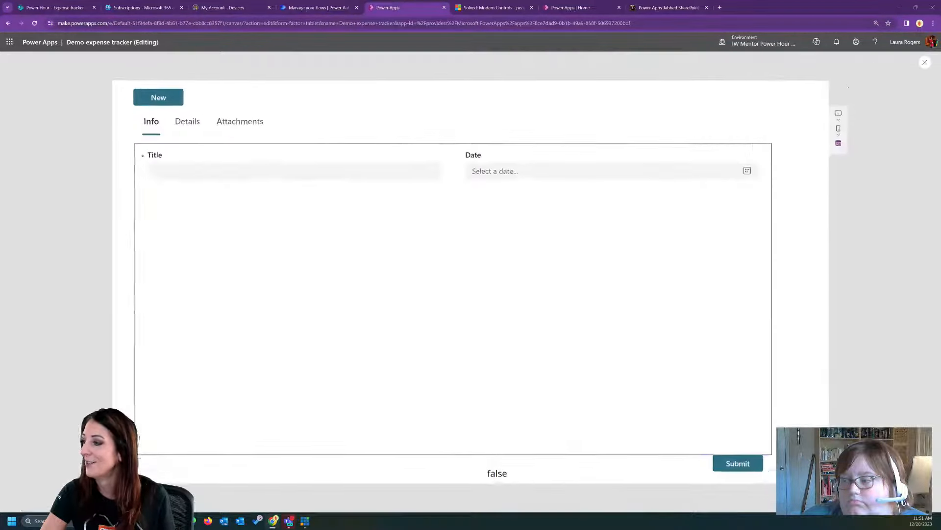
- Preview the app, go through its tabs, and enter "test" as the Title on Info and 800 as the Amount on Details
left_click(882, 60)
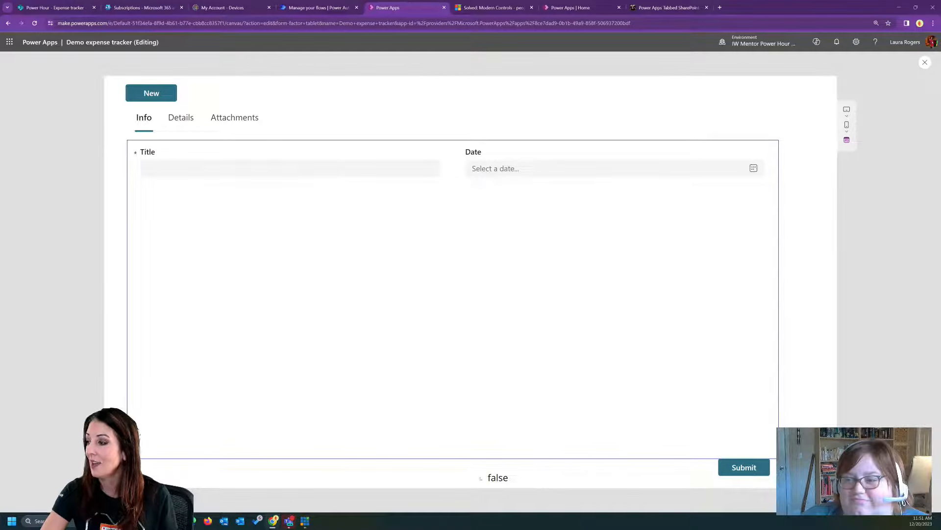
left_click(181, 117)
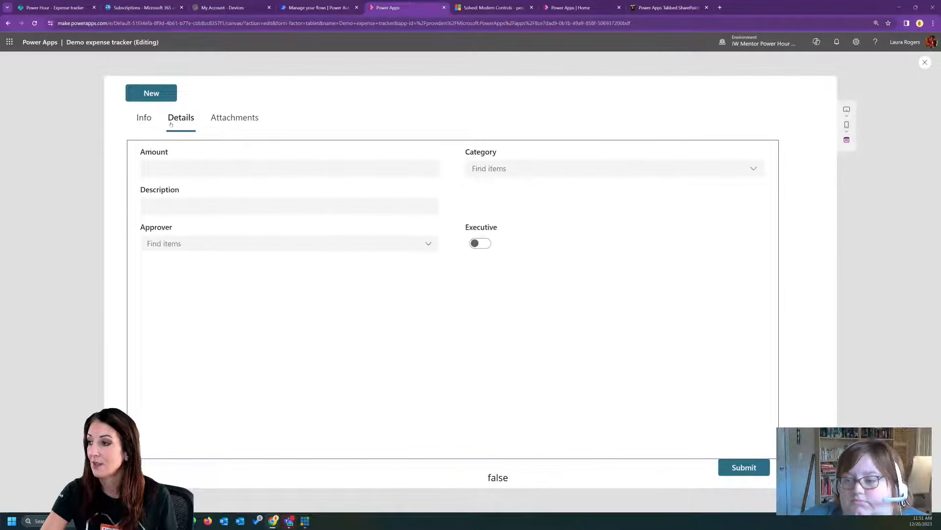
left_click(234, 117)
left_click(156, 120)
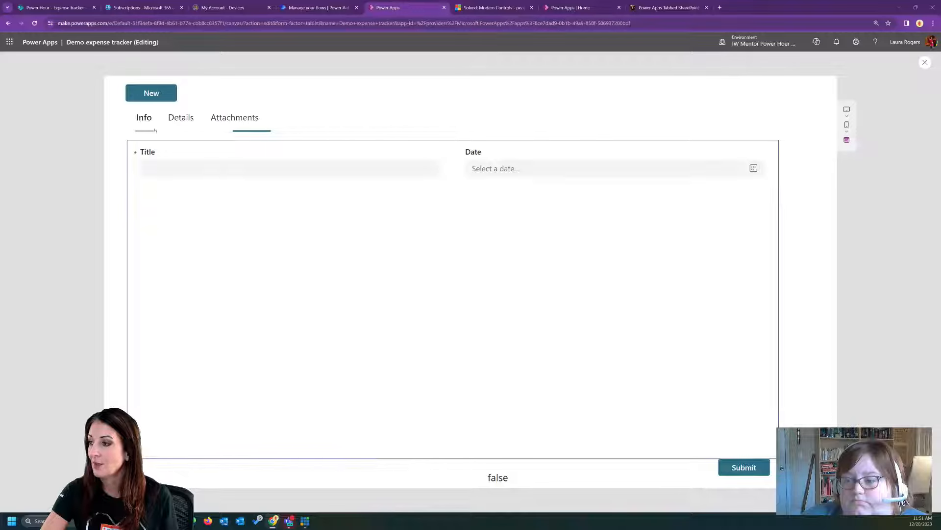
left_click(209, 168)
type("test")
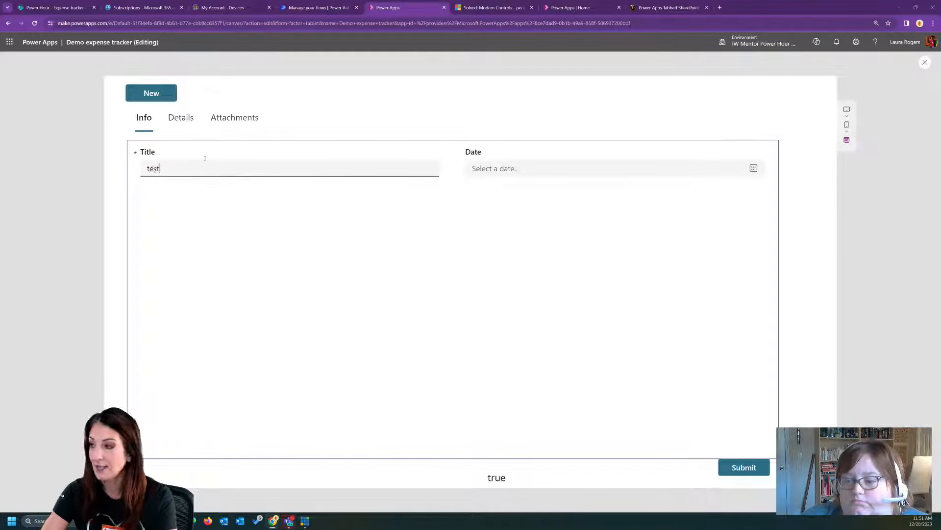
left_click(181, 119)
type("800")
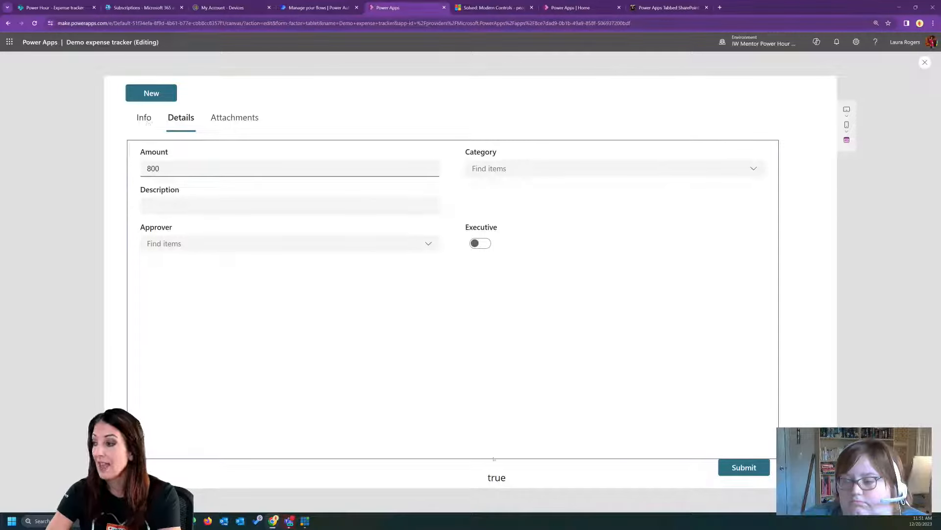
- Clear the Title on the Info tab, check the other tabs and enter "test" as the Description on Details
left_click(144, 118)
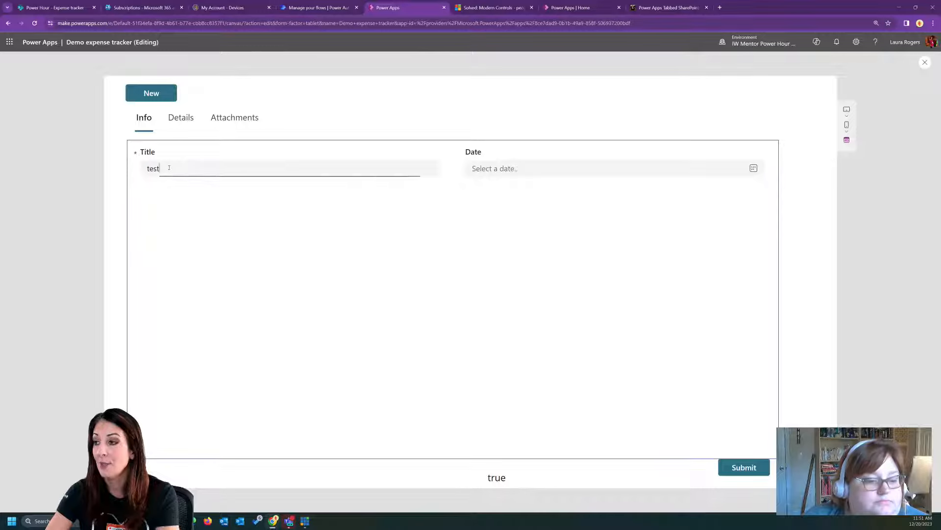
key("BackSpace")
left_click(180, 118)
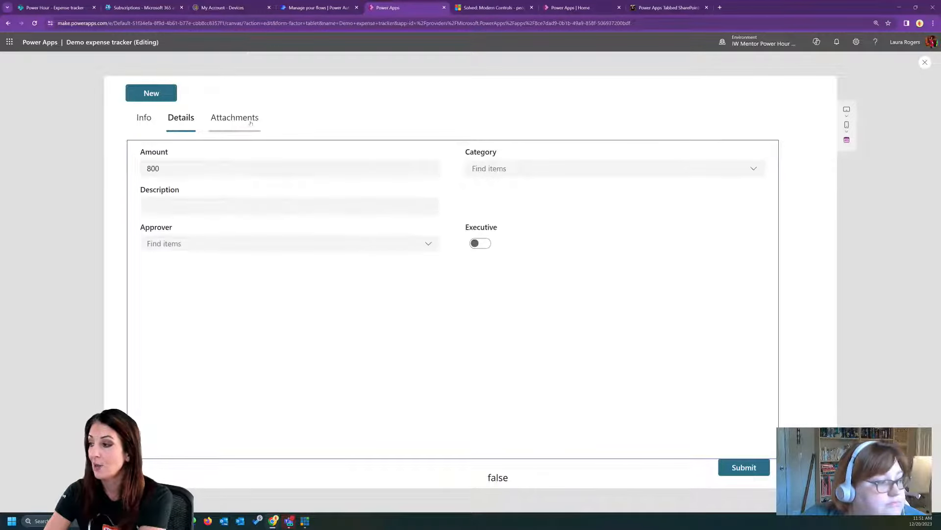
left_click(247, 120)
left_click(181, 118)
left_click(205, 210)
type("test")
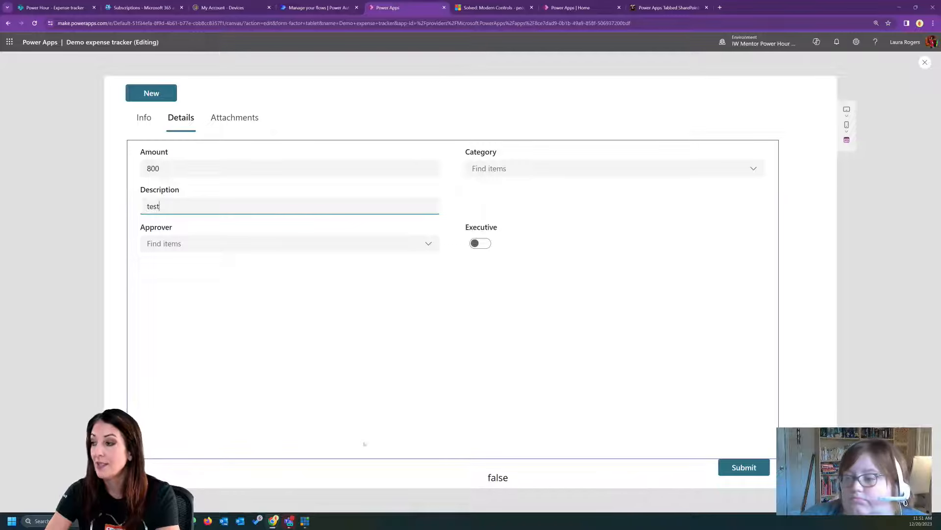
- Try to submit the form with the Title left blank and exit the preview
left_click(743, 467)
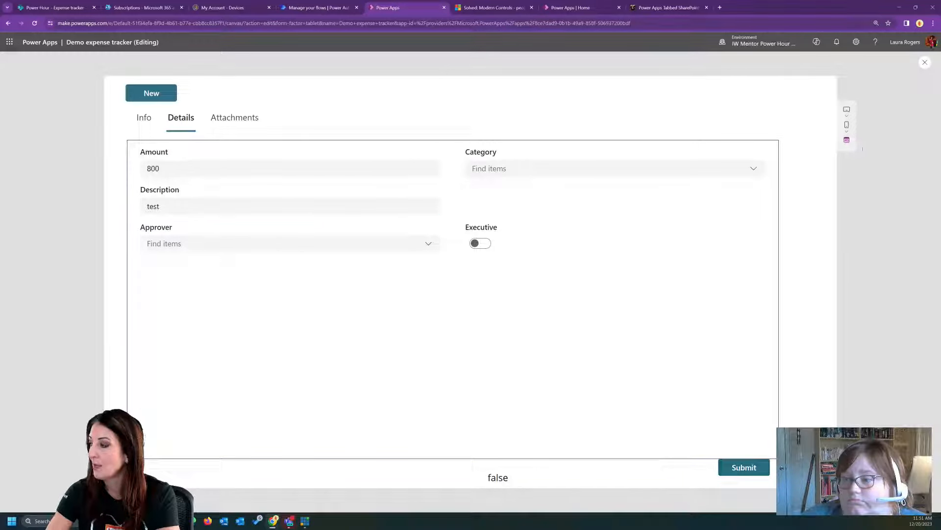
left_click(925, 63)
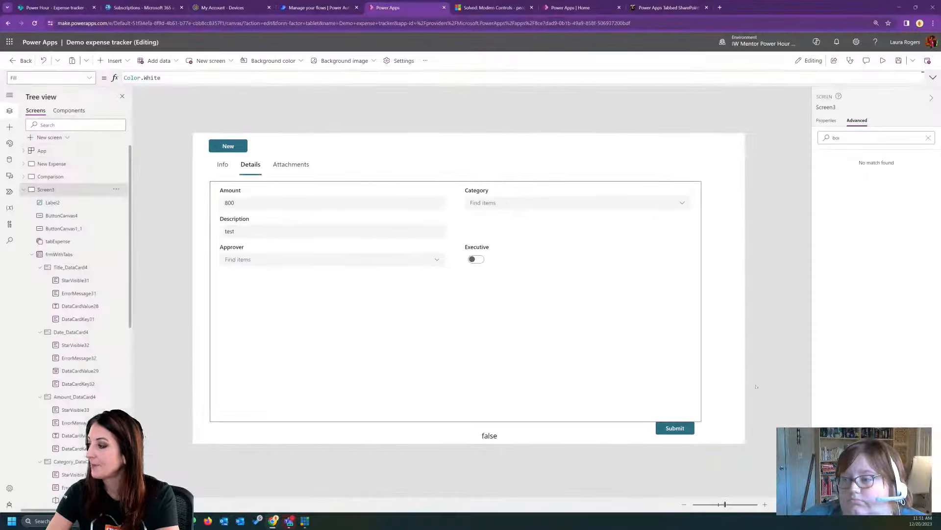
- In the Submit button's DisplayMode formula, wrap DisplayMode.Edit in an If with frmWithTabs.Valid as the condition
left_click(675, 428)
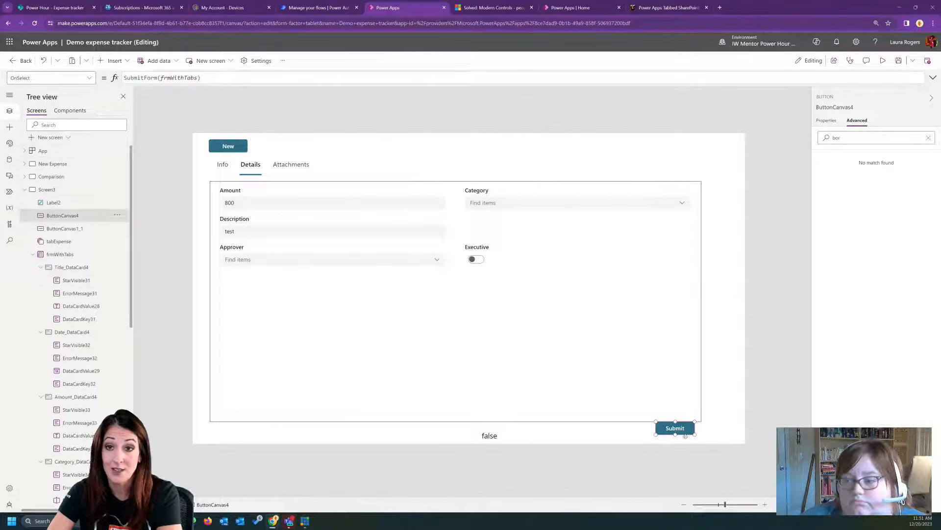
left_click(90, 78)
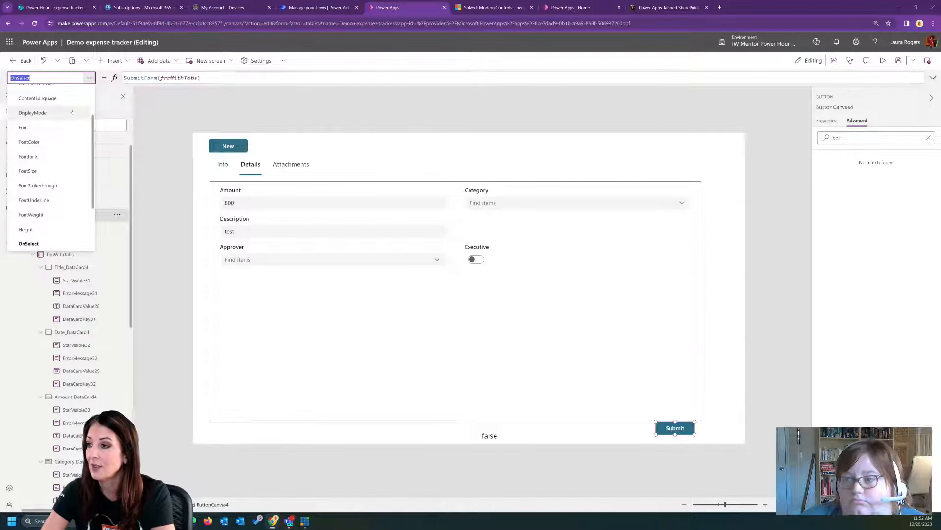
left_click(32, 113)
left_click(203, 76)
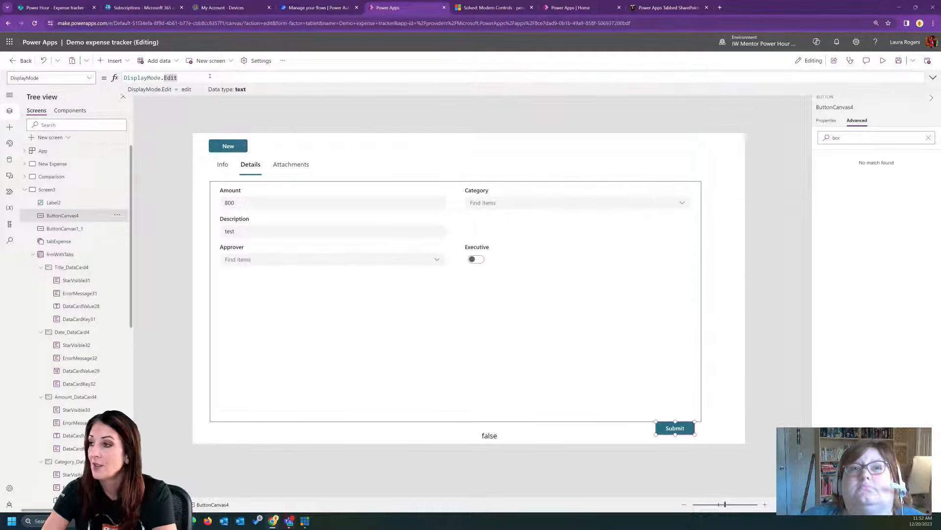
left_click(124, 78)
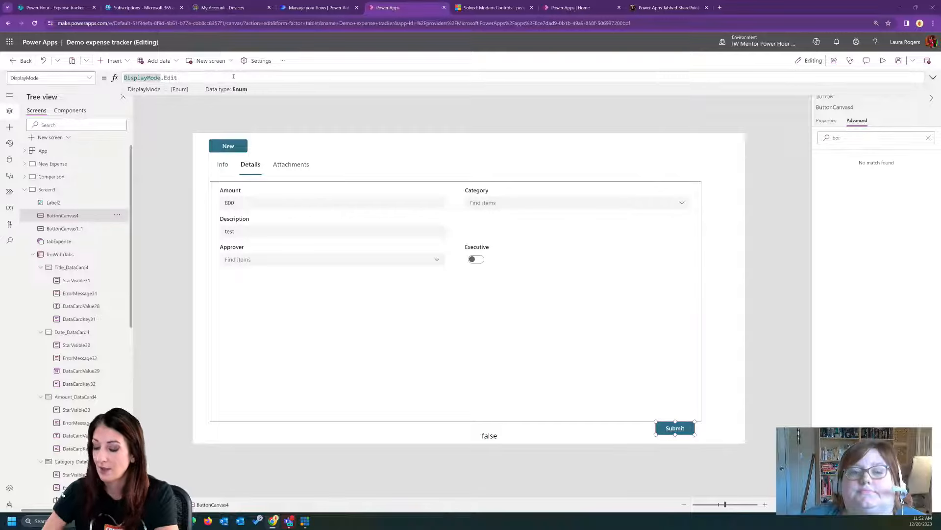
key("Return")
key("Up")
type("If(frm")
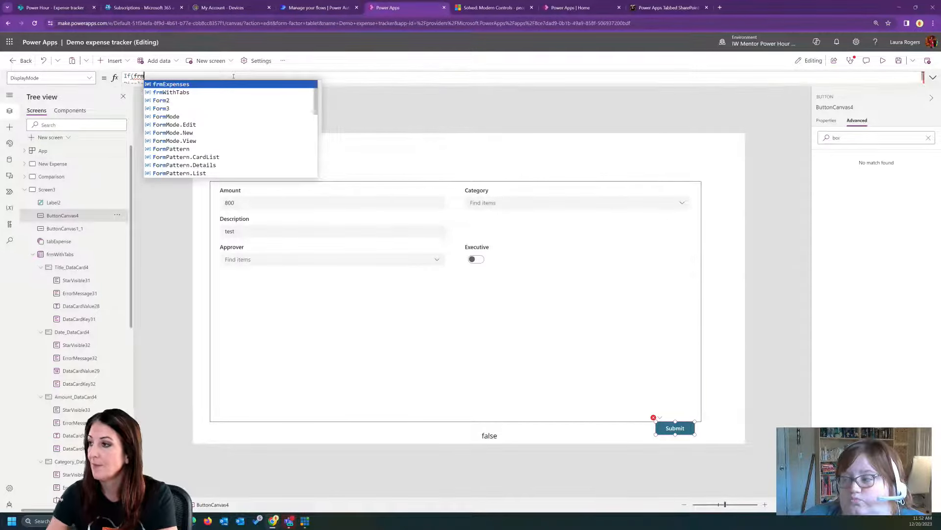
left_click(221, 92)
type(".Valid,")
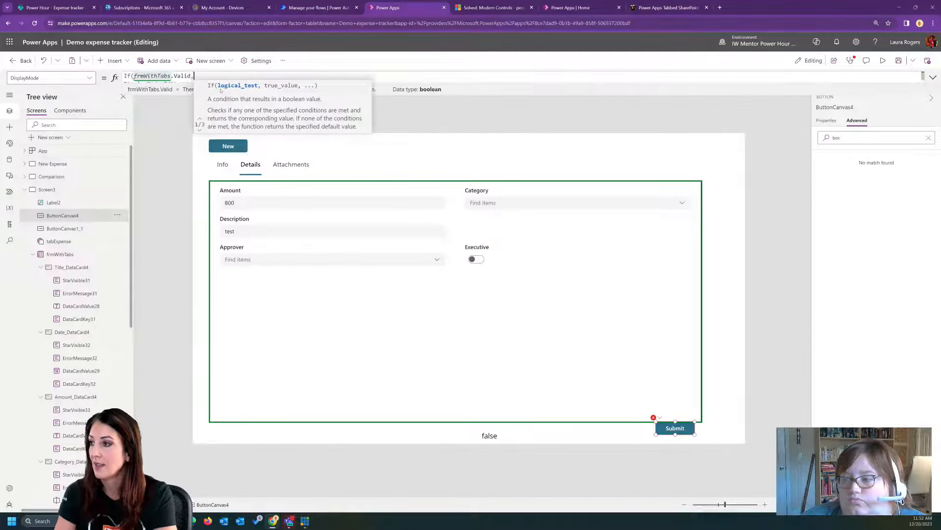
- Complete the Submit button's If formula with DisplayMode.Disabled as the else value after DisplayMode.Edit
left_click(933, 77)
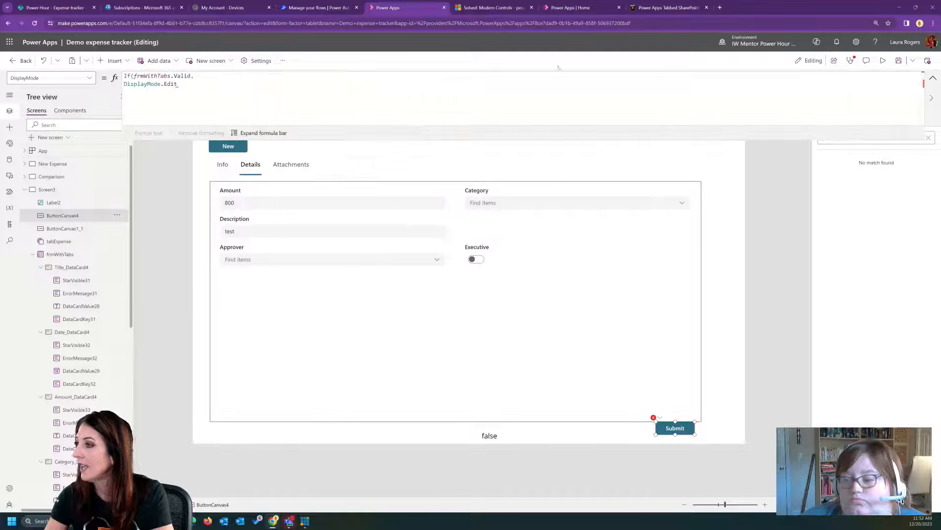
type(",")
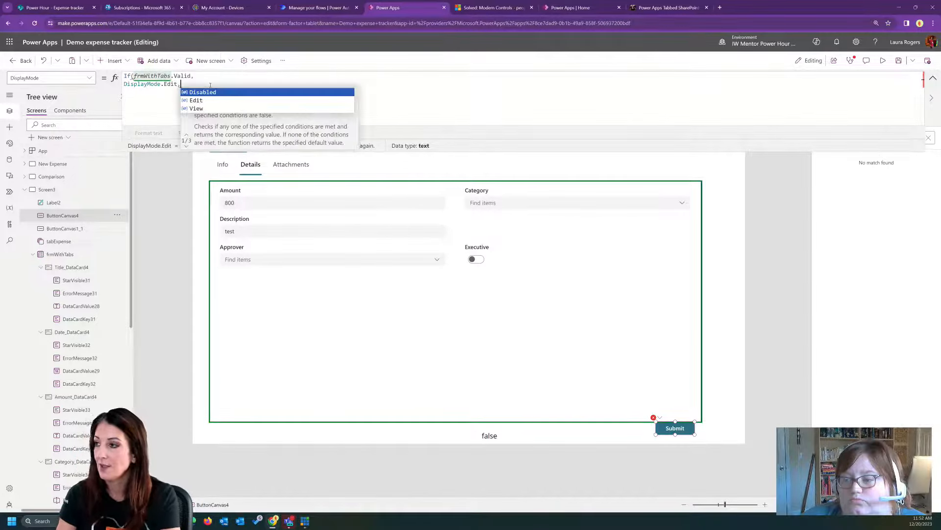
left_click(212, 89)
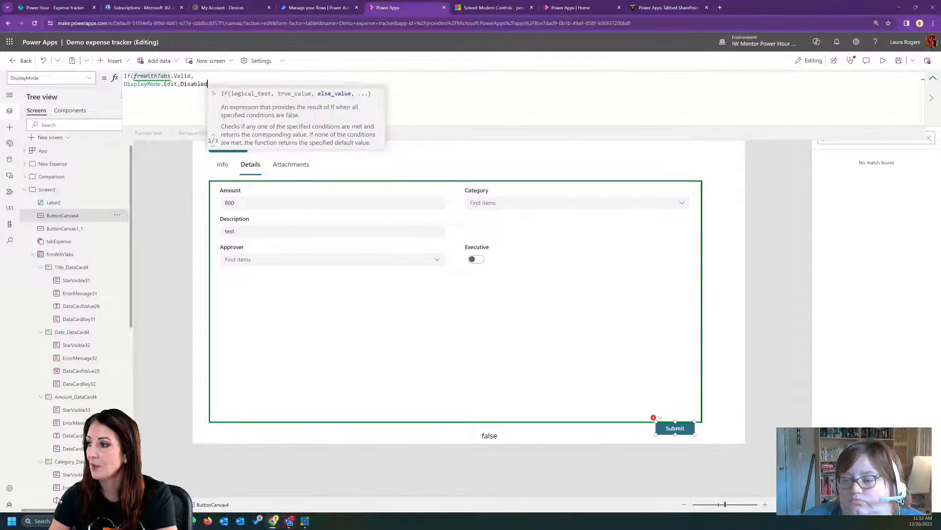
type("DisplayM")
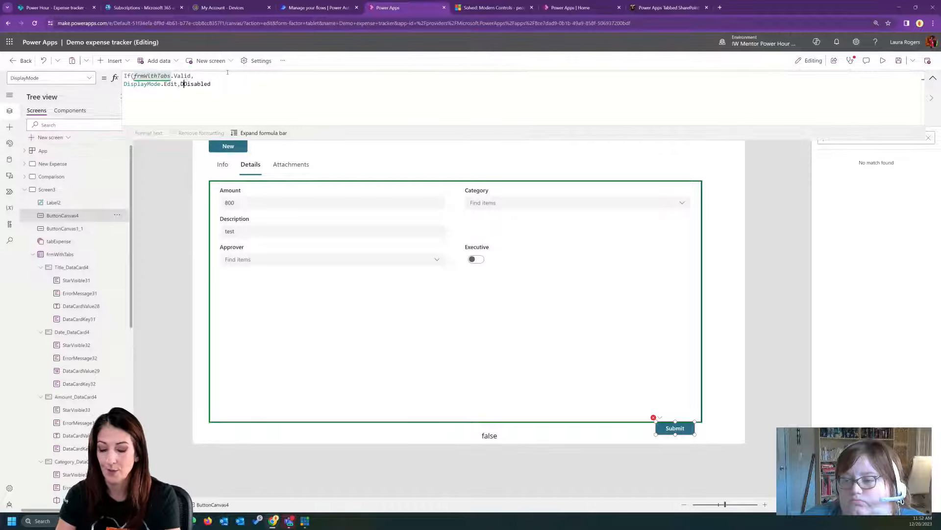
type("ode.Dis")
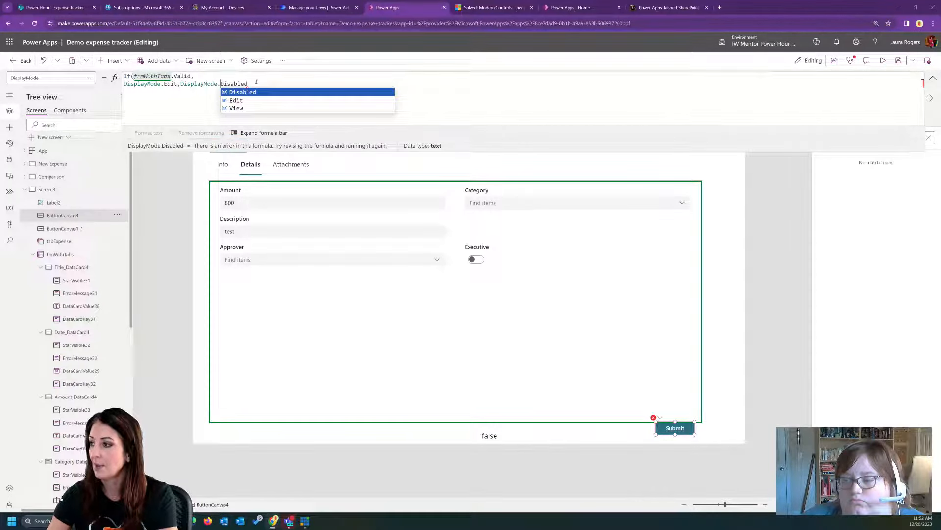
key("Tab")
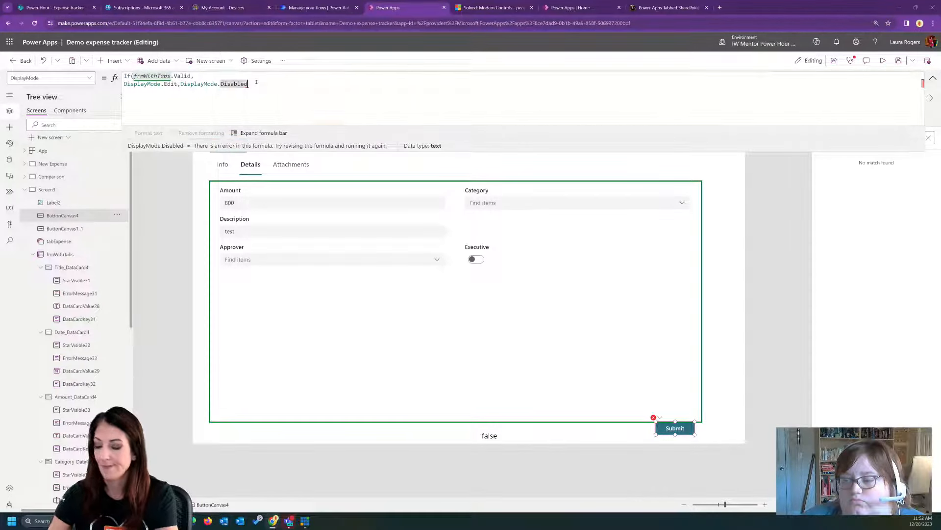
type(")")
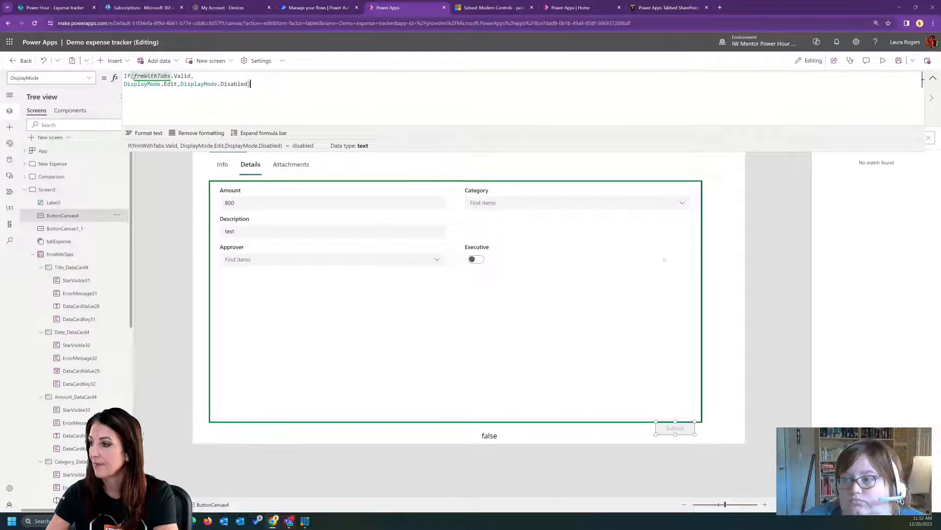
- Preview the app, set the Category to Household on Details, and check the Submit button on the Attachments tab
left_click(883, 60)
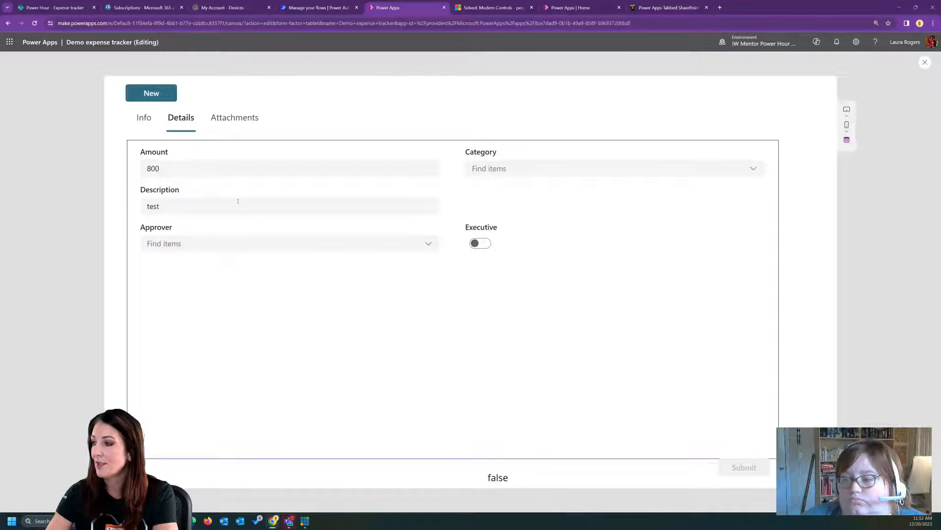
left_click(532, 168)
left_click(565, 209)
left_click(213, 245)
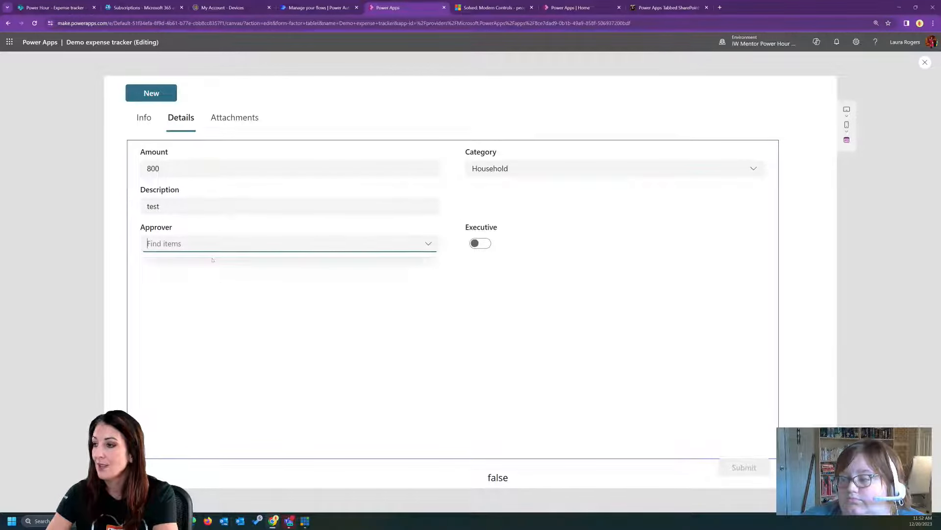
left_click(244, 118)
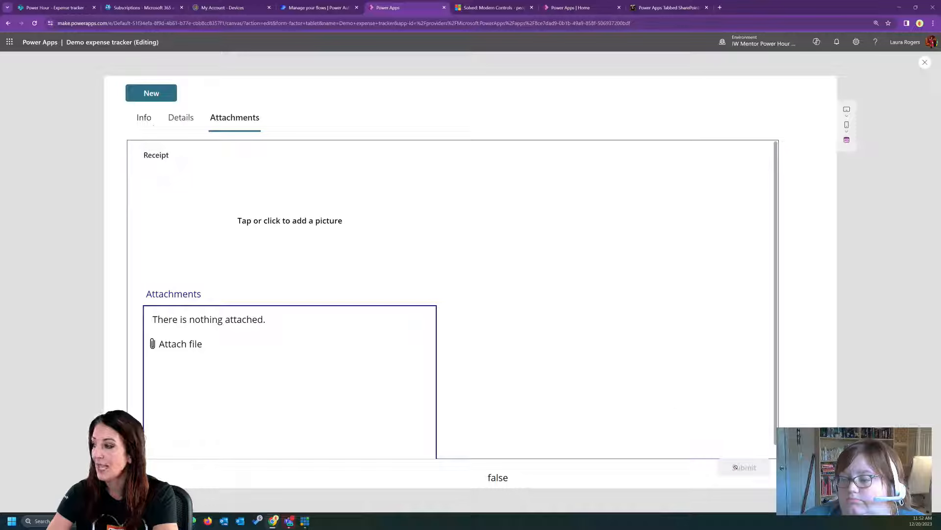
- Enter "test" as the Title on the Info tab, check the Submit button on Details and Info, and exit the preview
left_click(151, 92)
left_click(236, 167)
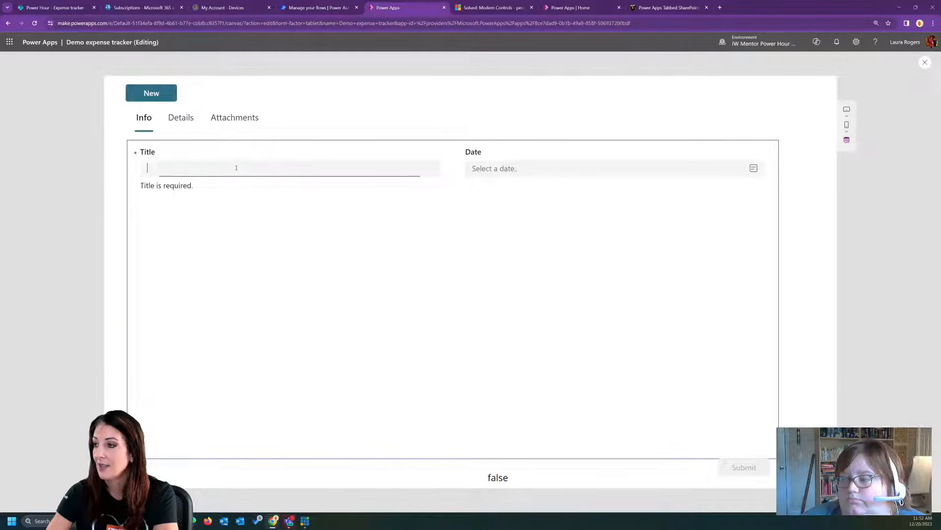
type("test")
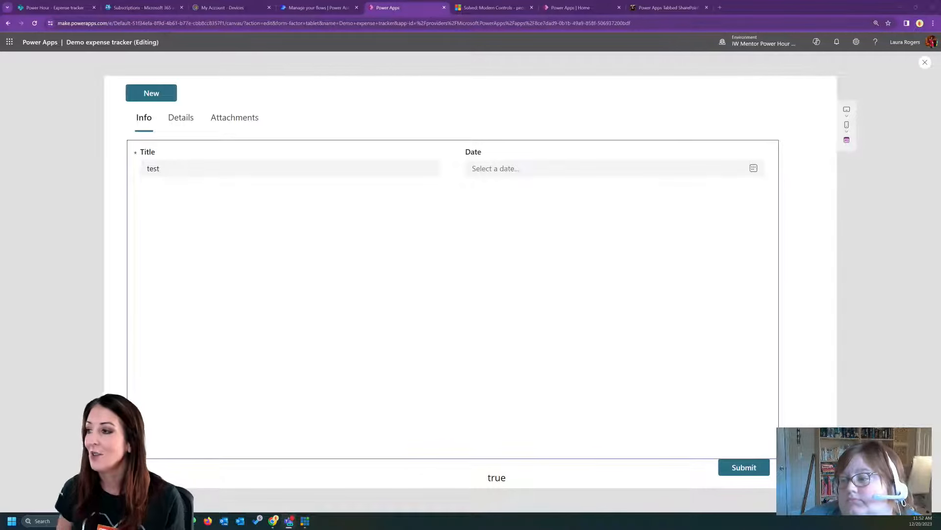
left_click(175, 120)
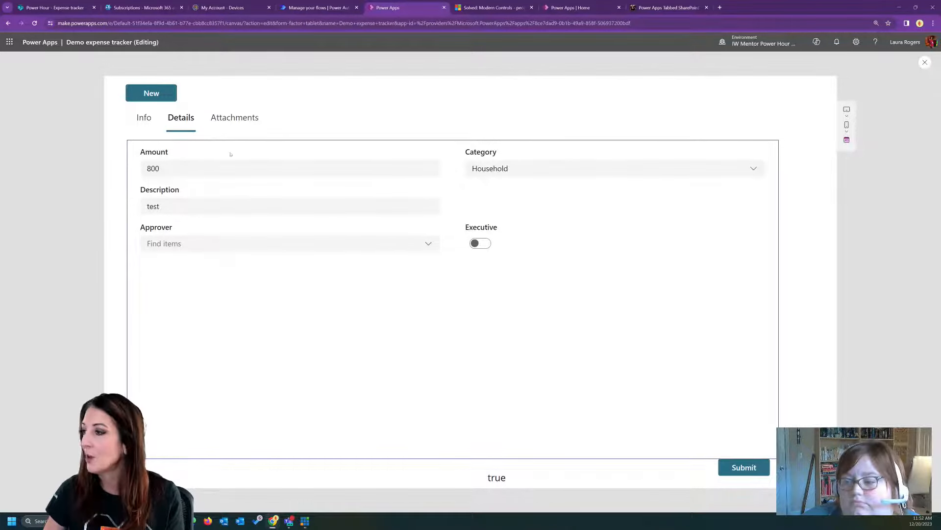
left_click(154, 120)
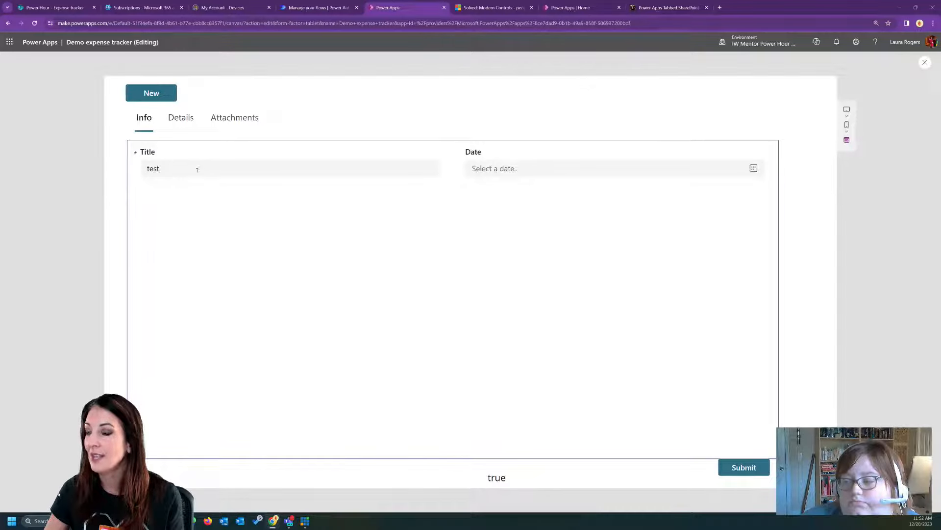
key("Escape")
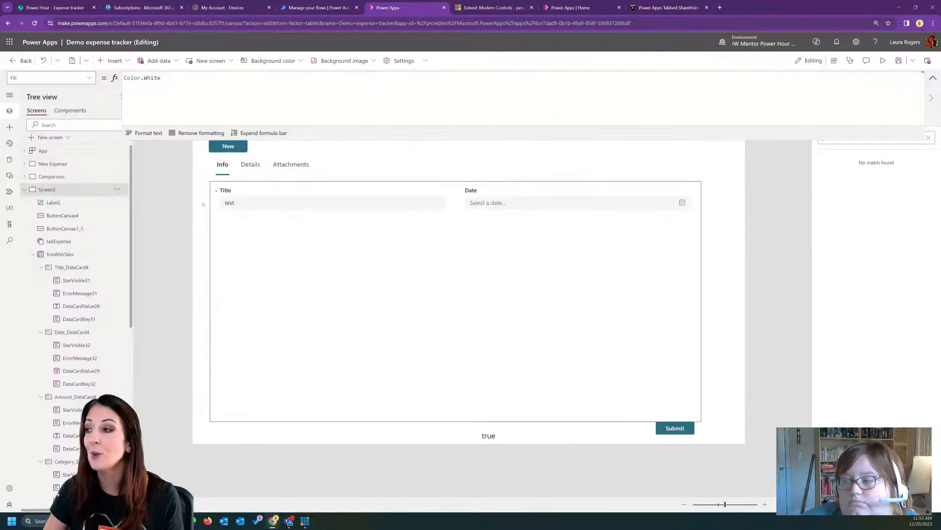
- Unlock the Date card and set its Required property to true
left_click(292, 207)
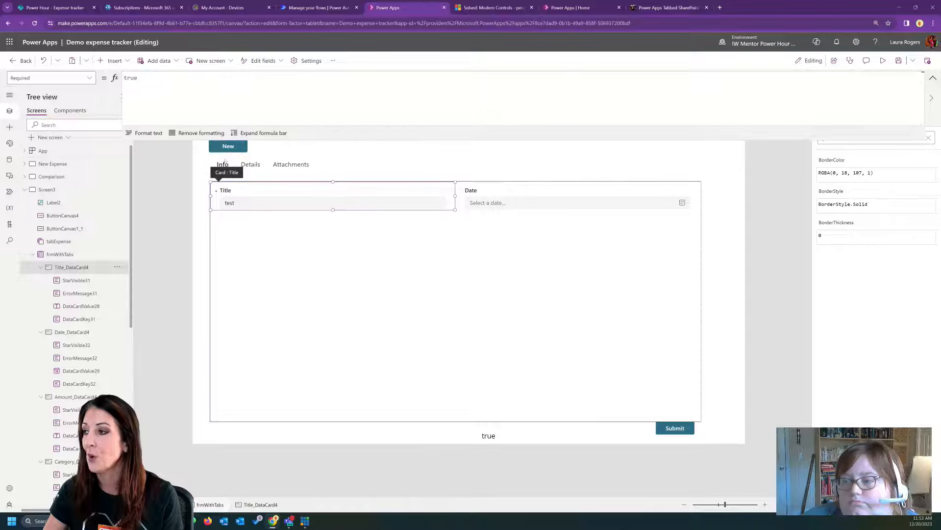
left_click(568, 201)
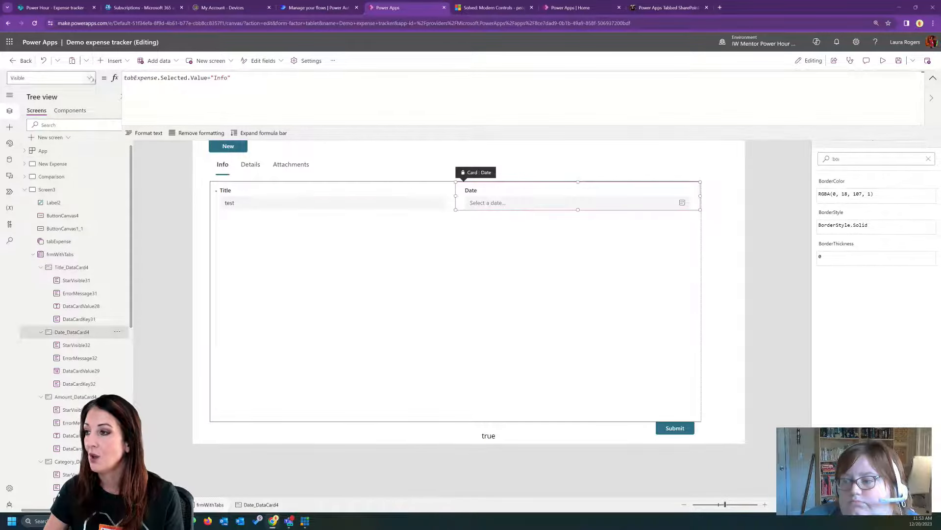
left_click(90, 77)
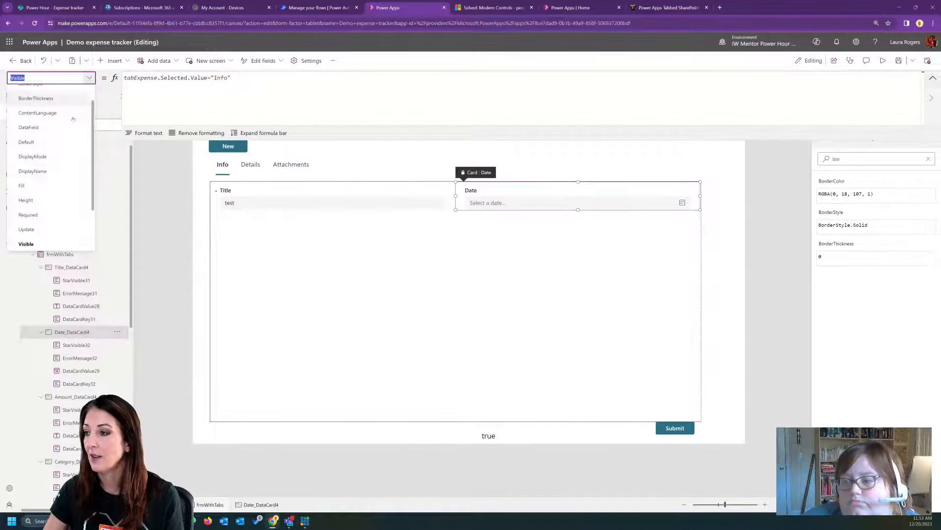
left_click(54, 215)
left_click(932, 78)
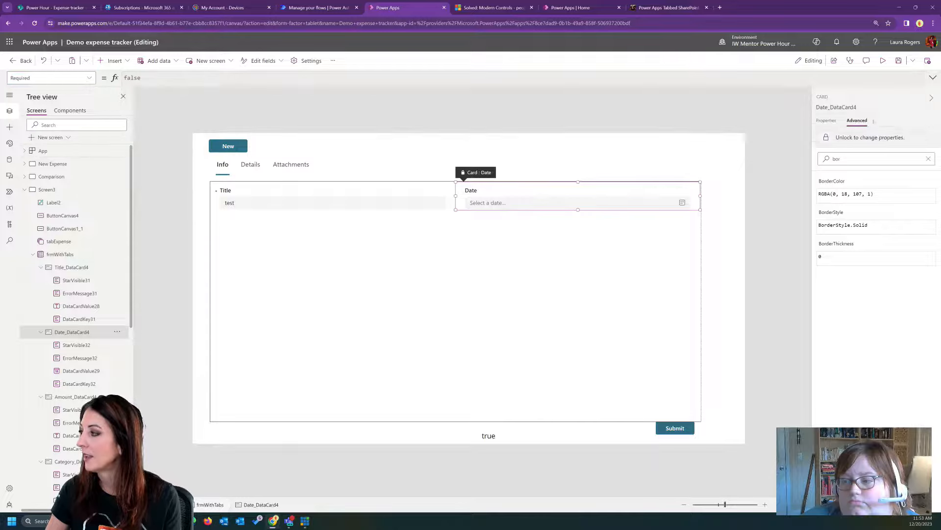
left_click(124, 78)
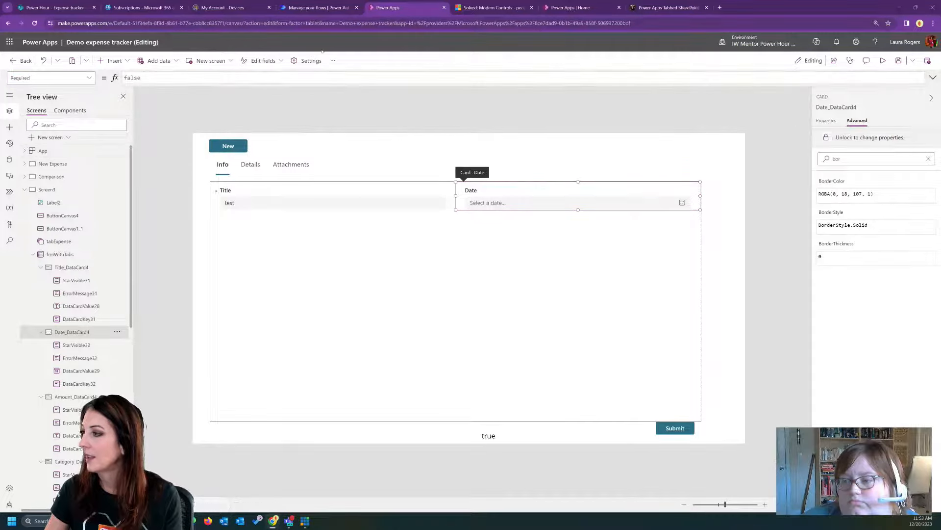
double_click(124, 77)
type("true")
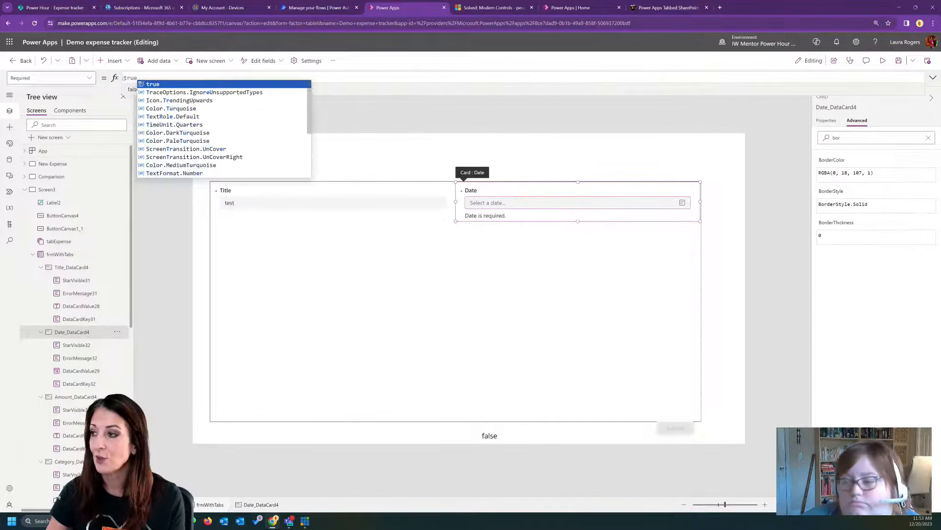
left_click(505, 149)
left_click(522, 202)
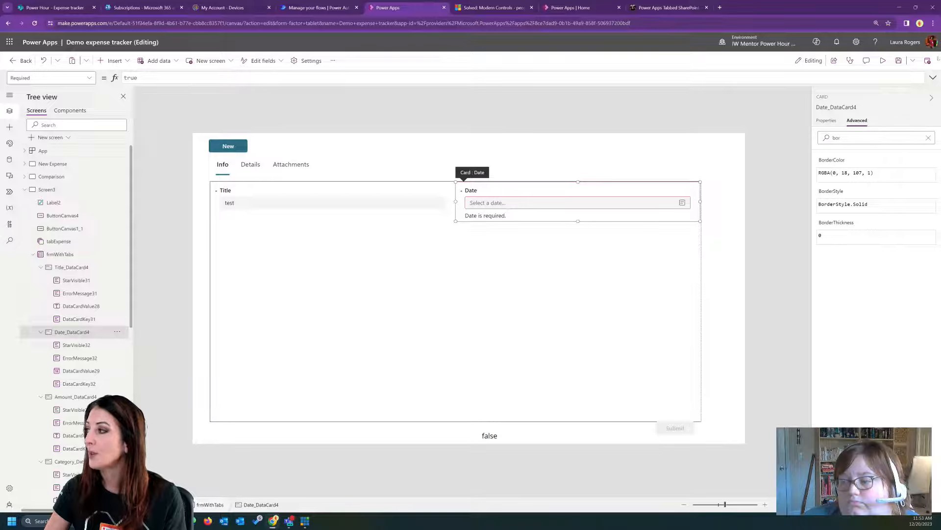
- Preview the app, check the Submit button on Details and Info with the Date blank, and exit the preview
left_click(883, 61)
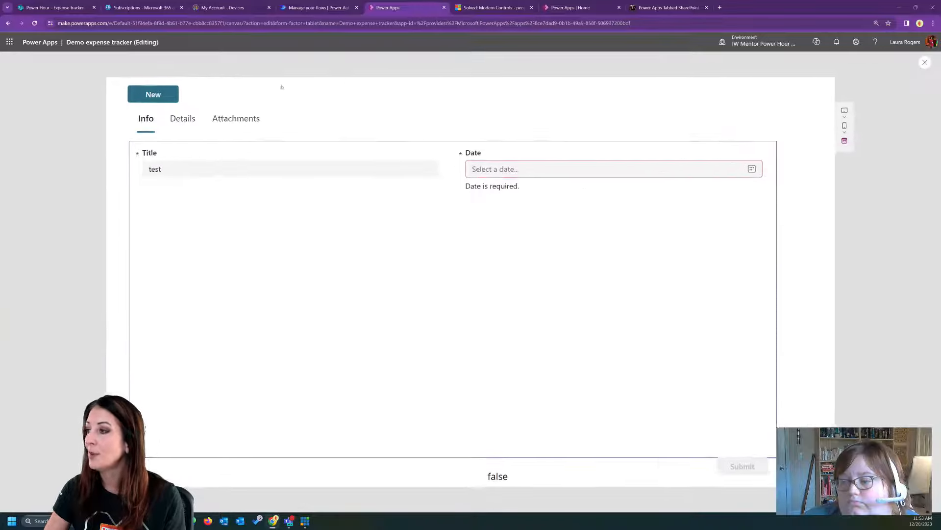
left_click(177, 120)
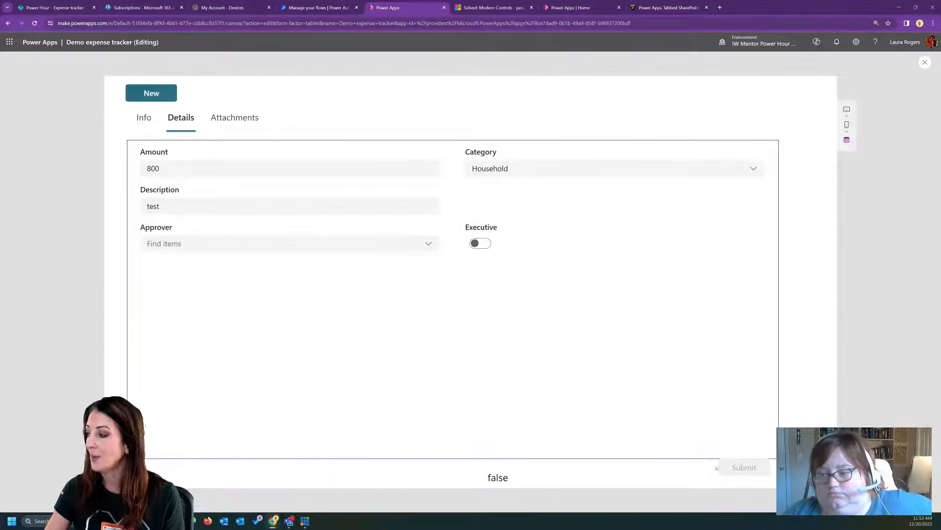
left_click(155, 130)
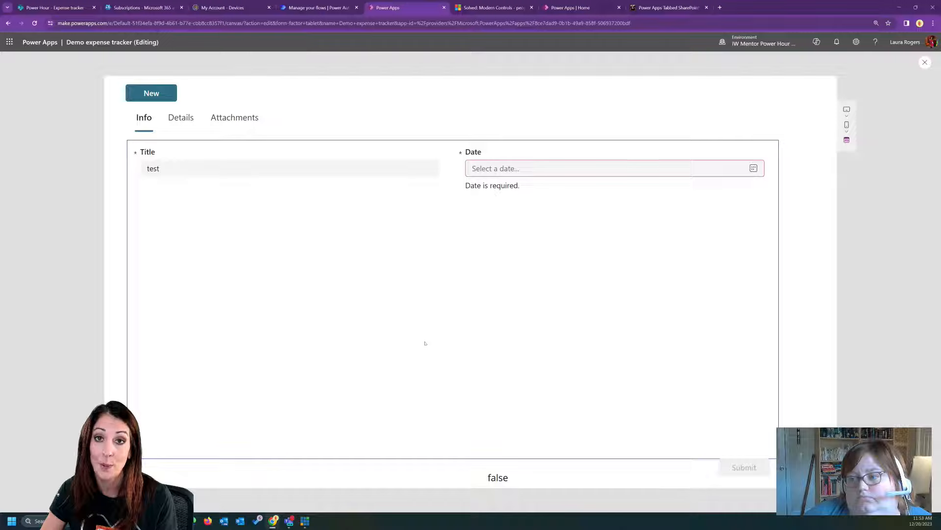
left_click(925, 63)
- Review the validity label's Text formula and the Submit button's DisplayMode formula
left_click(490, 438)
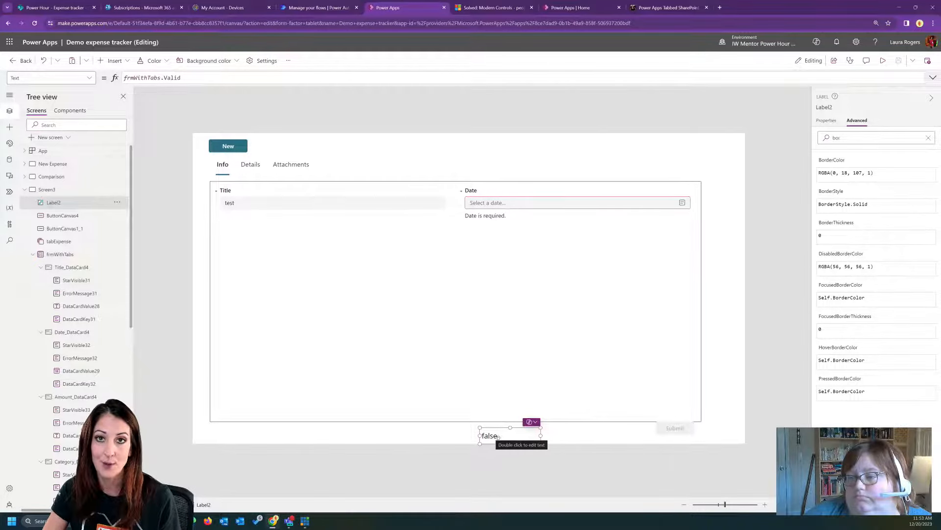
left_click(672, 430)
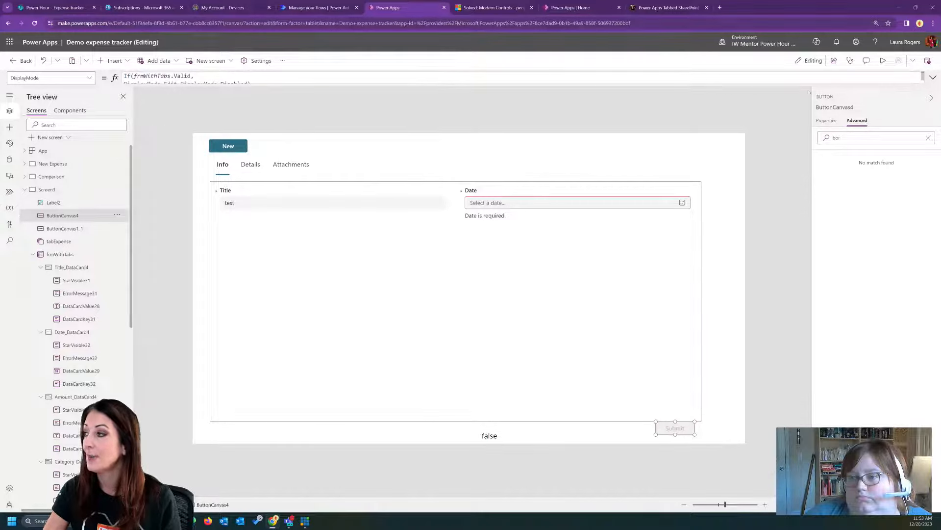
- Expand the Submit button's DisplayMode formula and examine its frmWithTabs.Valid condition
left_click(933, 77)
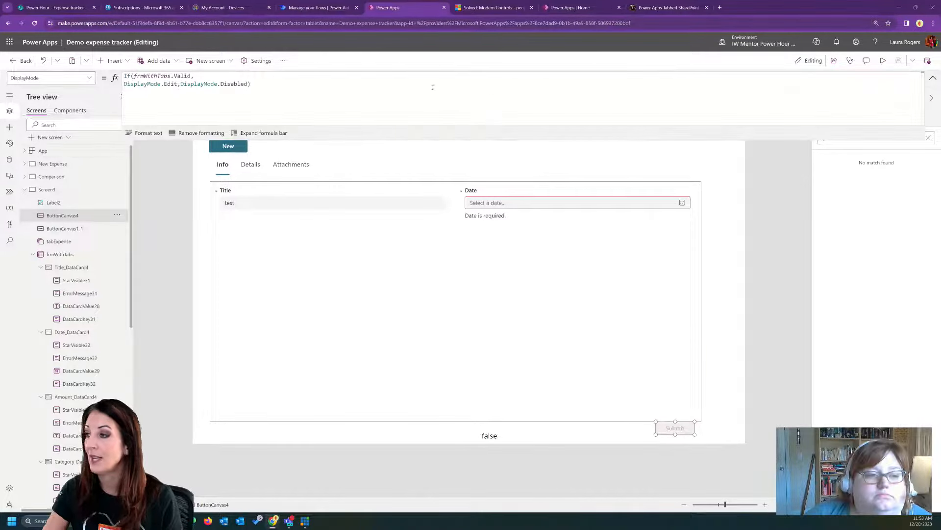
left_click(155, 76)
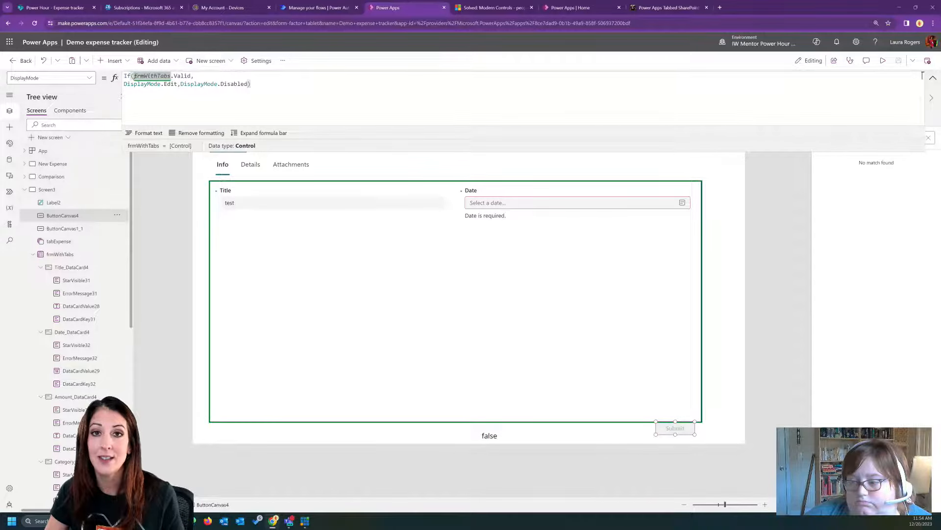
left_click_drag(133, 76, 193, 76)
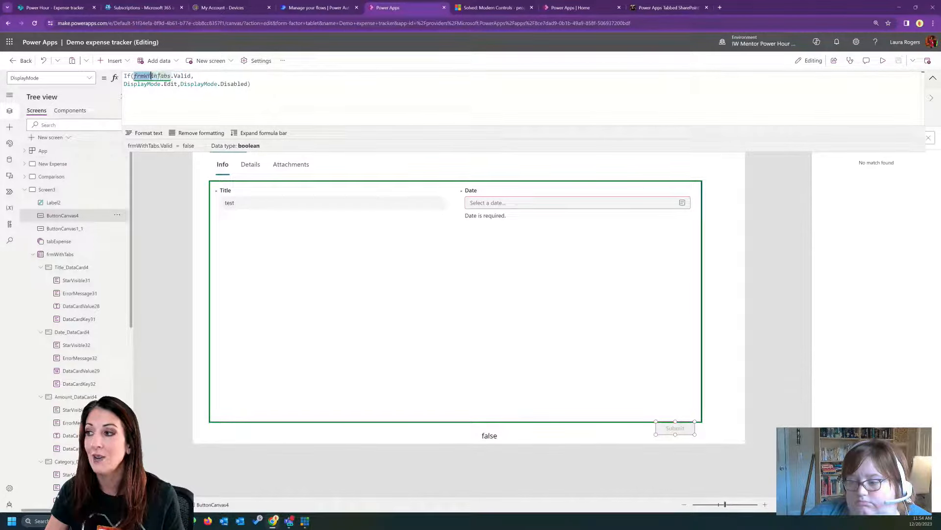
left_click(193, 76)
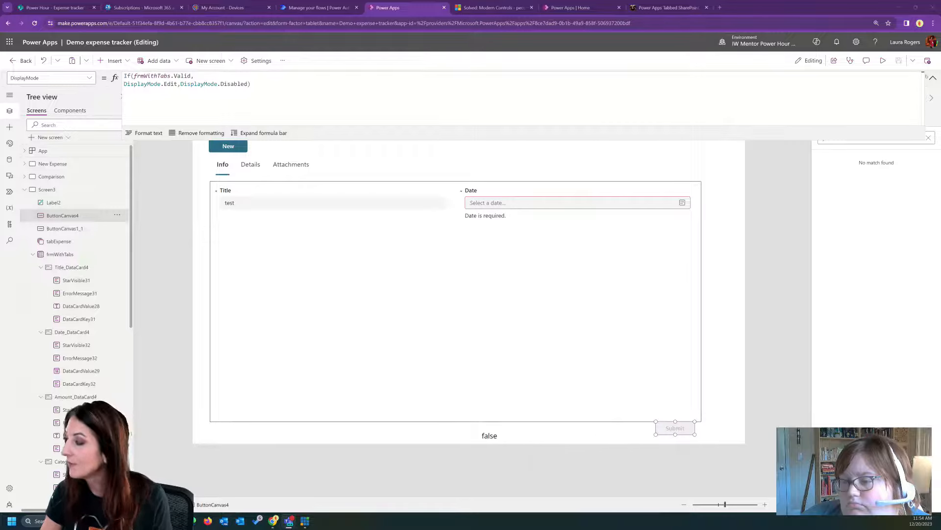
left_click(933, 77)
- Move the Submit button slightly lower below the form and place a new classic text label beside it
left_click_drag(678, 427, 679, 432)
left_click(626, 435)
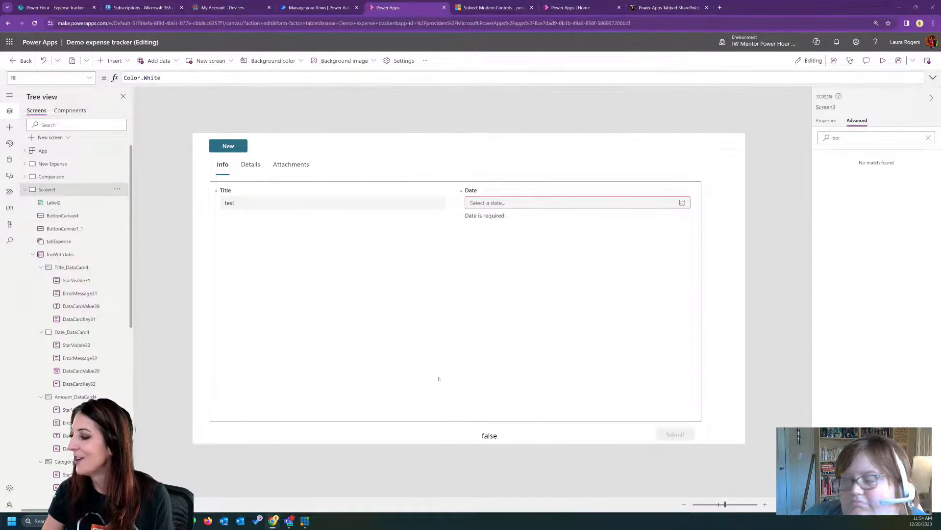
left_click(110, 61)
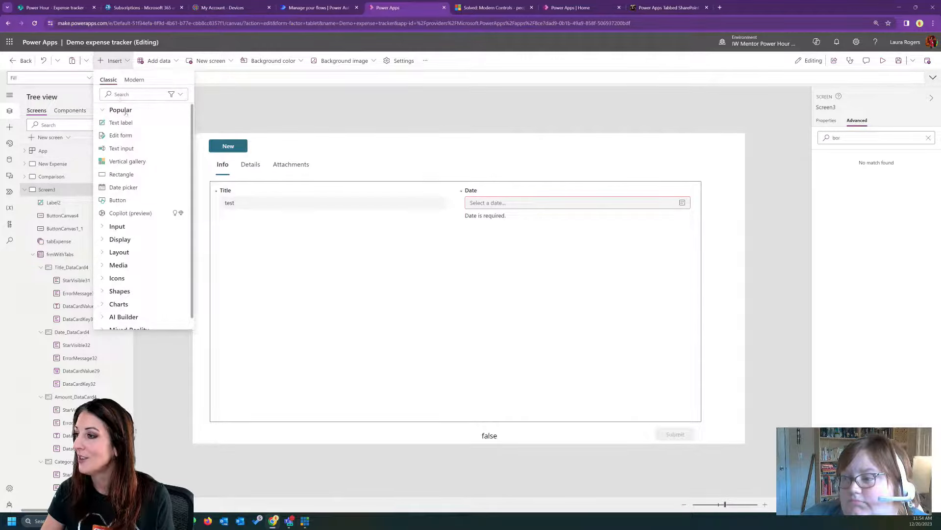
left_click(118, 121)
left_click_drag(248, 166, 607, 429)
- Delete the old label that shows the form's validity value below the form
left_click(513, 439)
left_click(513, 440)
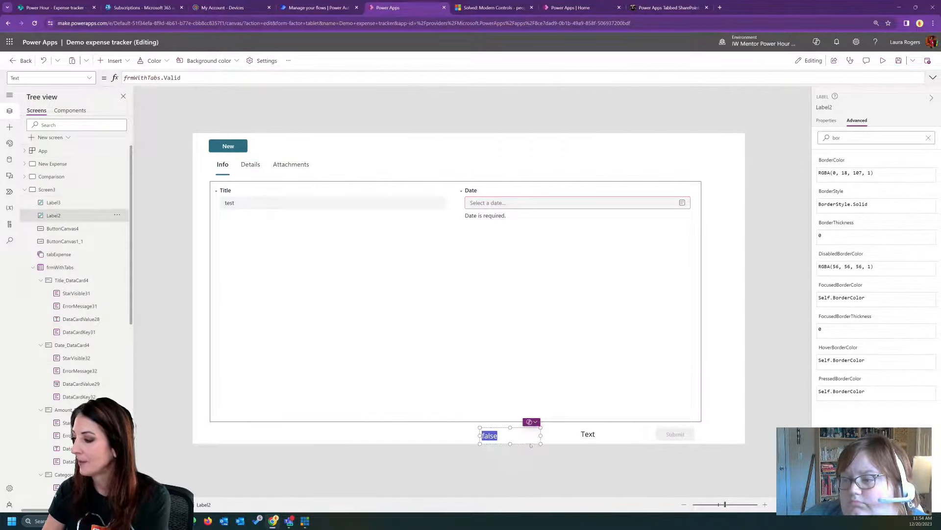
key("Delete")
- Change the new label's text color to the red theme color
left_click(589, 434)
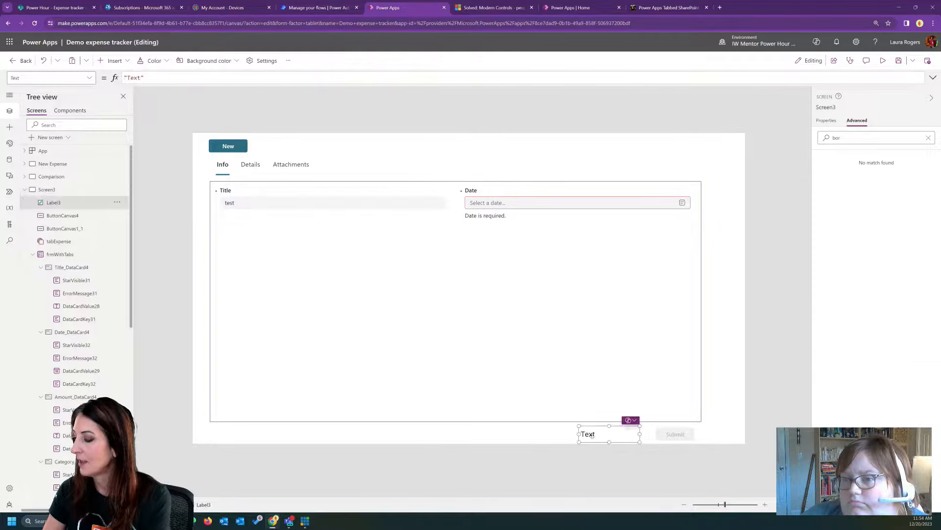
left_click(154, 60)
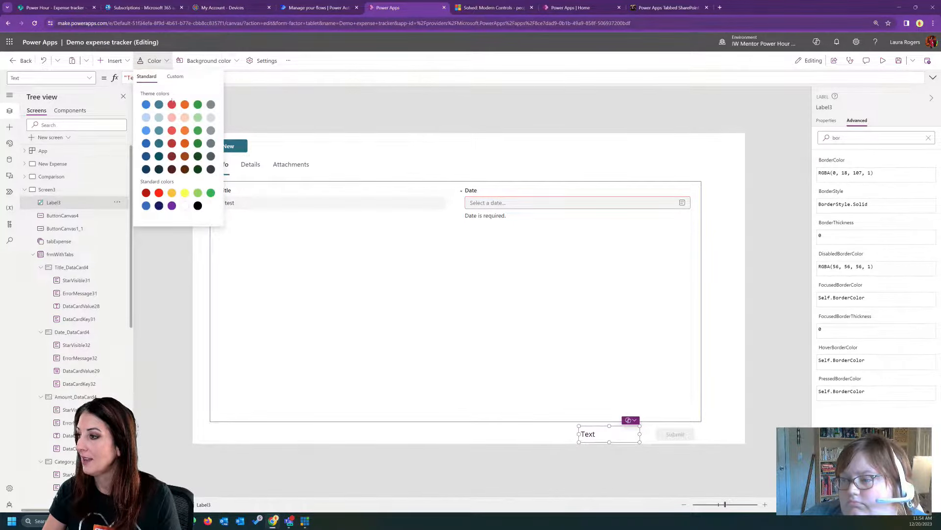
left_click(172, 104)
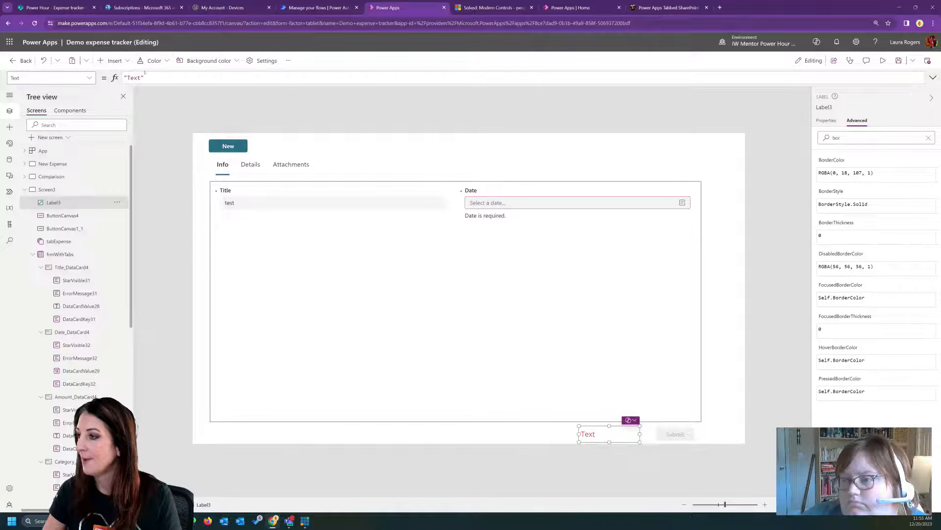
- Set the red label's text to "Cannot submit if any required fields are missing" and widen it to fit on one line
double_click(133, 77)
type("Cannot")
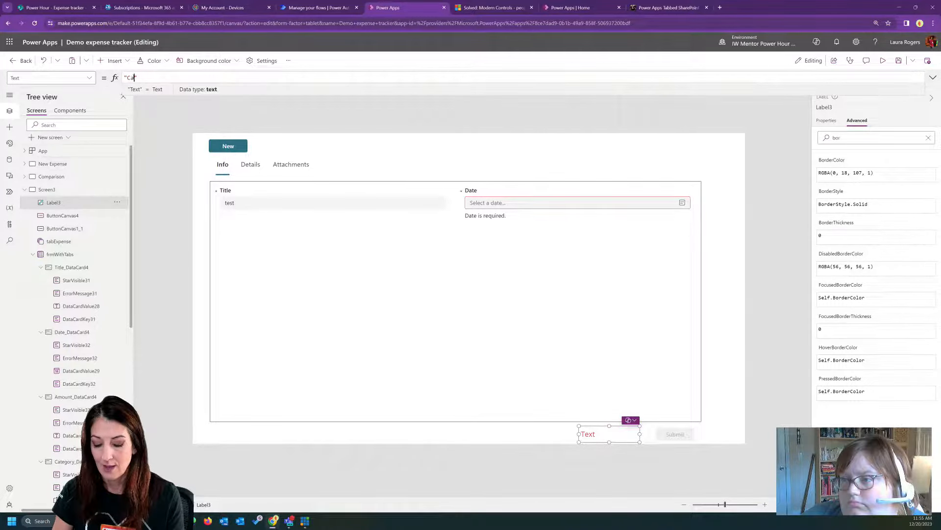
type(" submit if an")
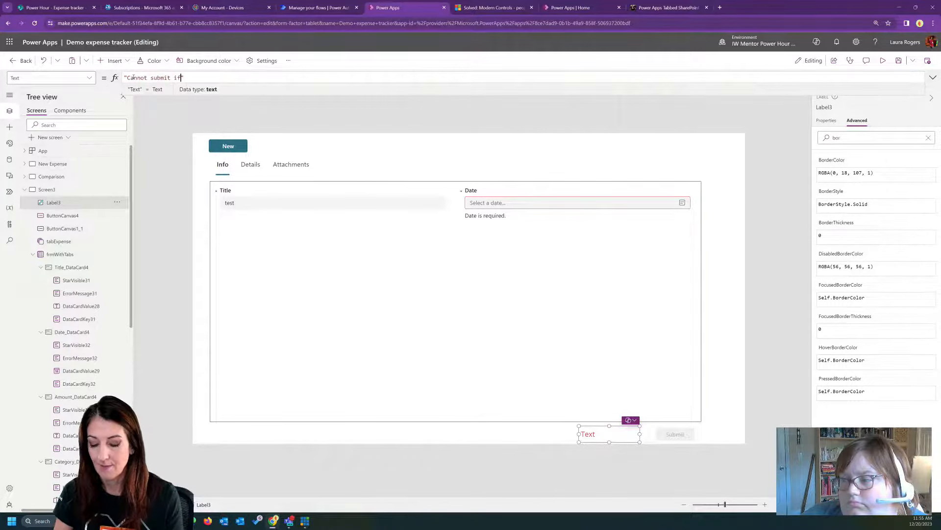
type("y fields are")
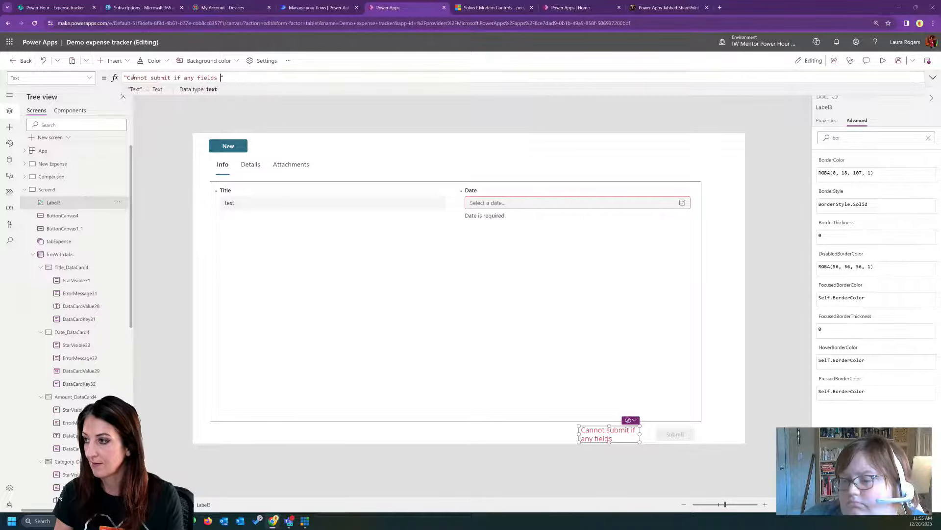
type(" missing")
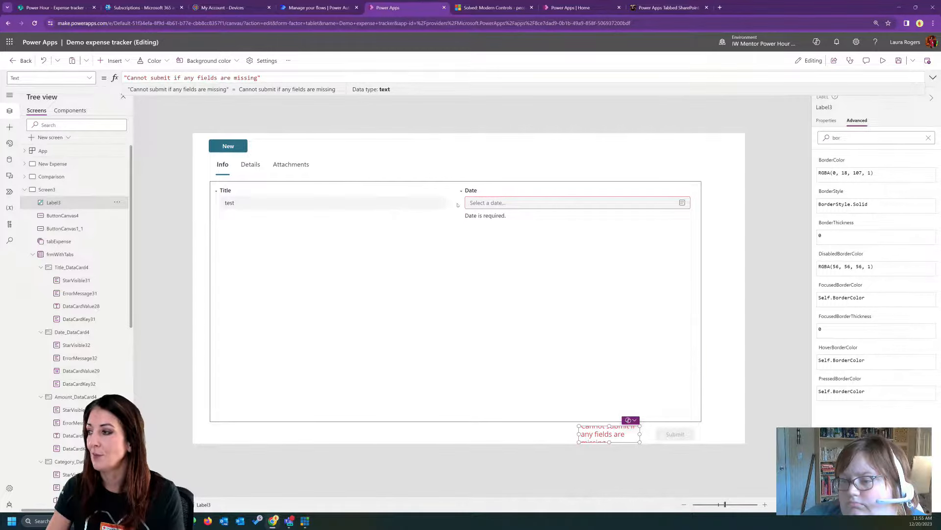
left_click(197, 78)
type("requi")
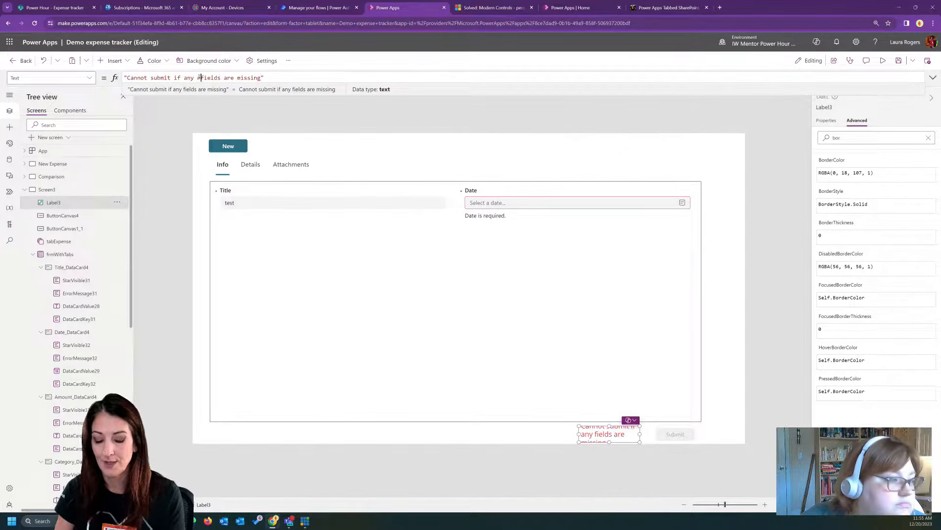
type("red")
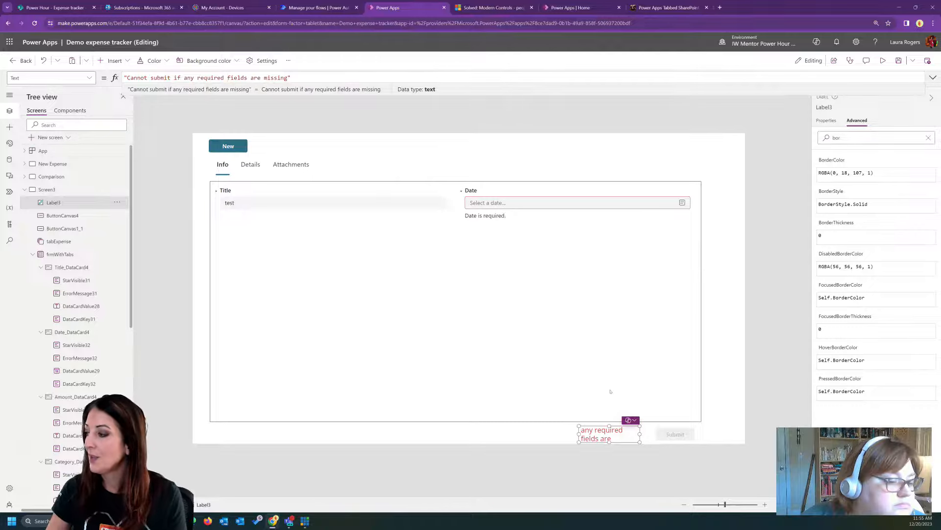
left_click_drag(578, 432, 449, 433)
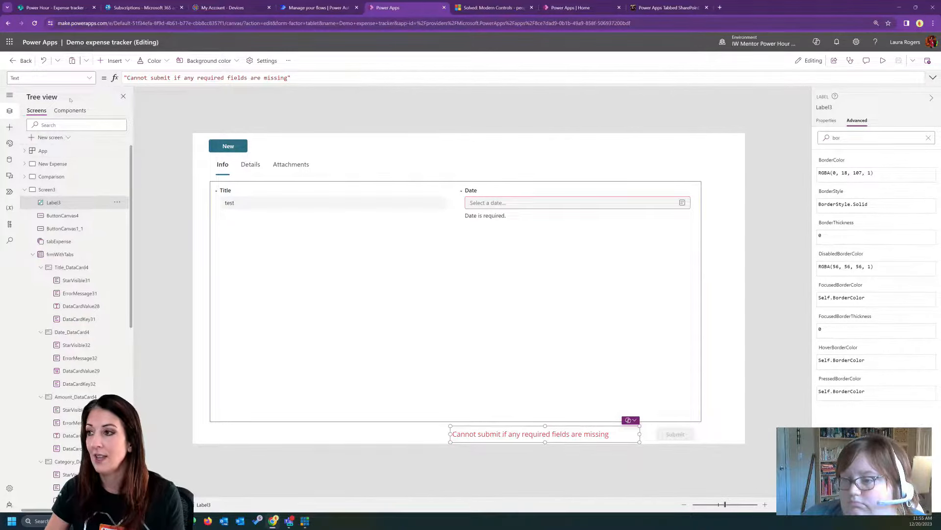
- Set the red message label's Visible property to !frmWithTabs.Valid
left_click(58, 77)
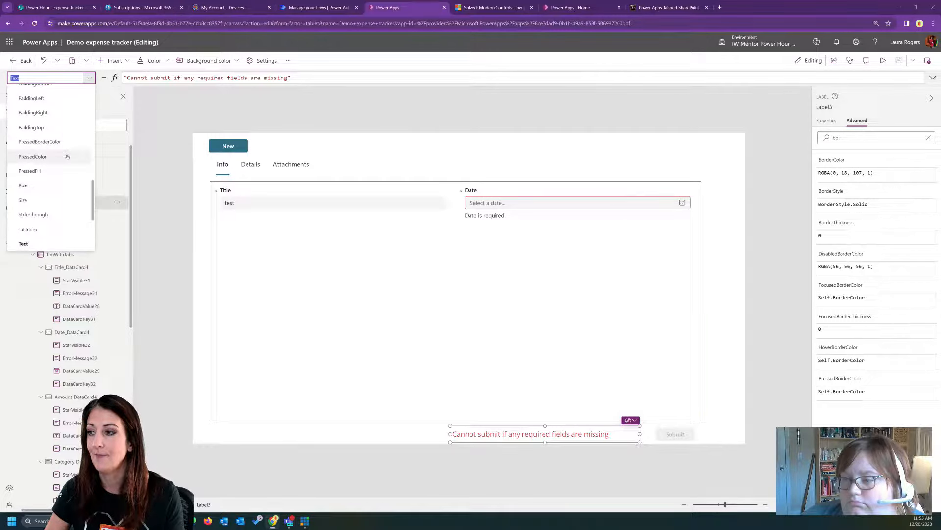
scroll(67, 184, "down", 3)
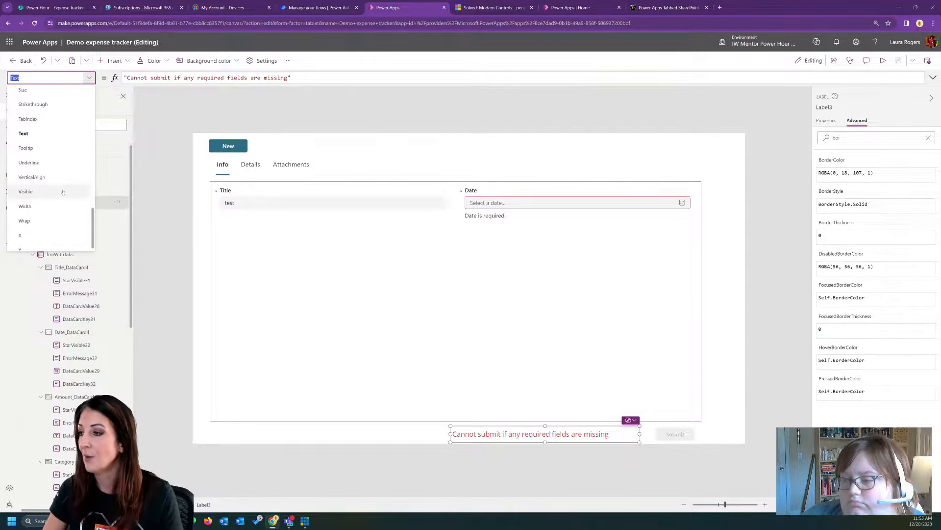
left_click(68, 185)
double_click(131, 78)
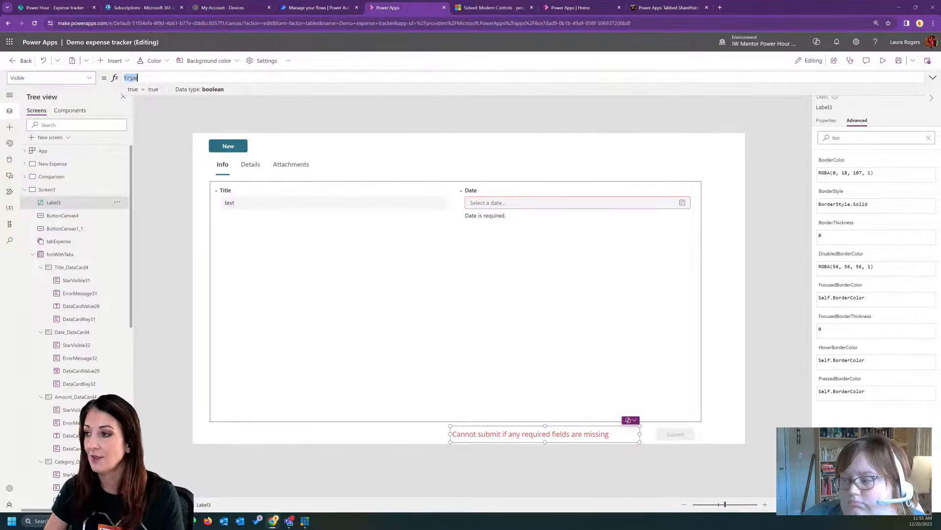
type("frm")
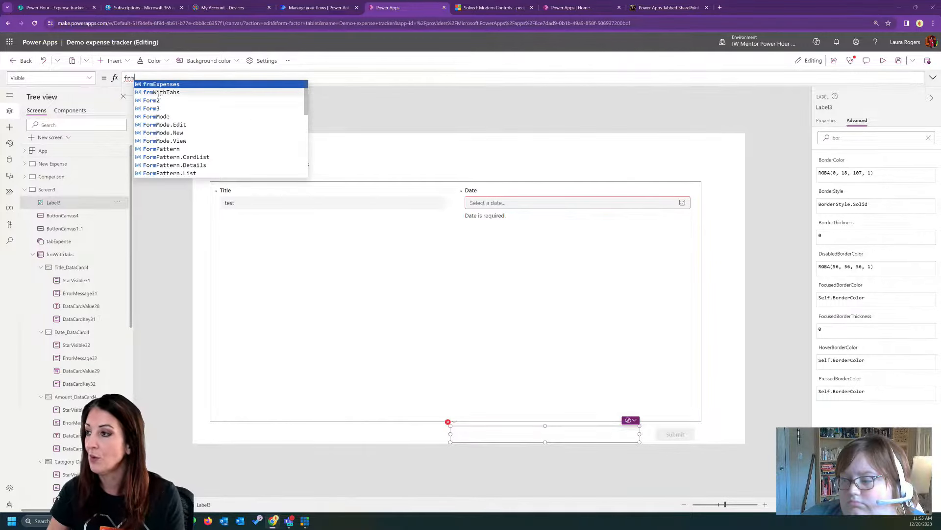
left_click(154, 92)
type(".v")
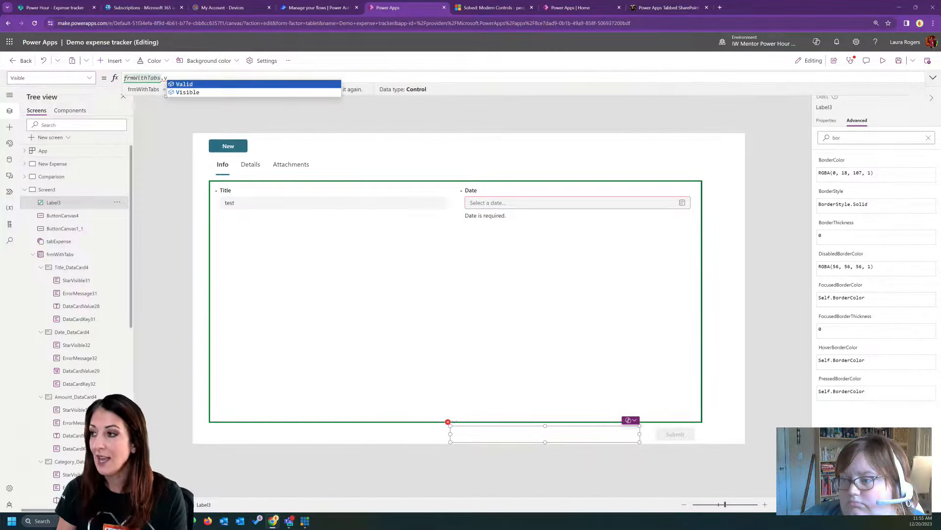
key("Tab")
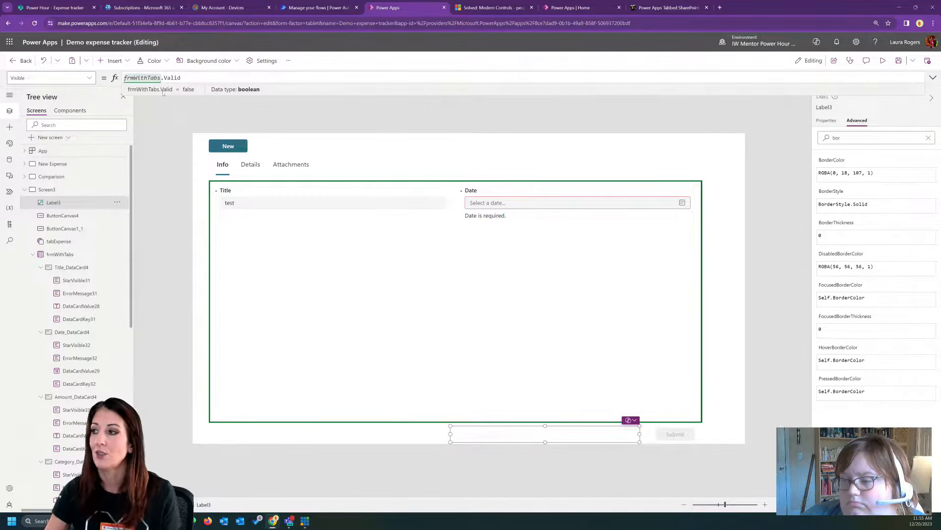
left_click(124, 78)
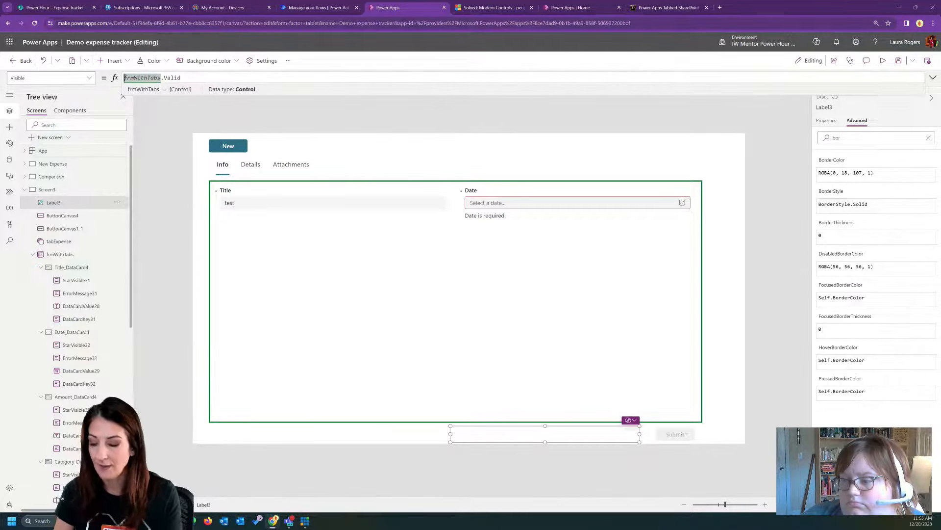
type("!")
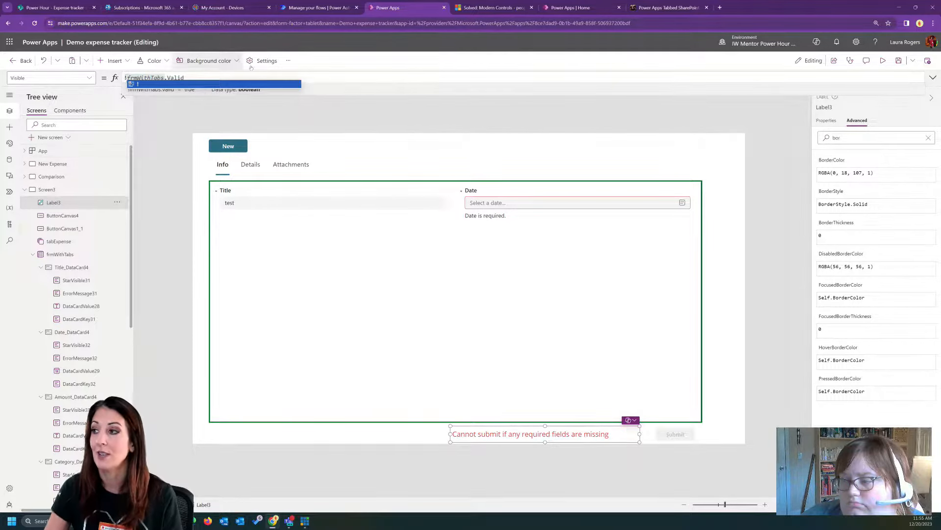
- Preview the tabbed form, choose December 14, 2023 as the Date, then exit to the New Expense screen
left_click(882, 60)
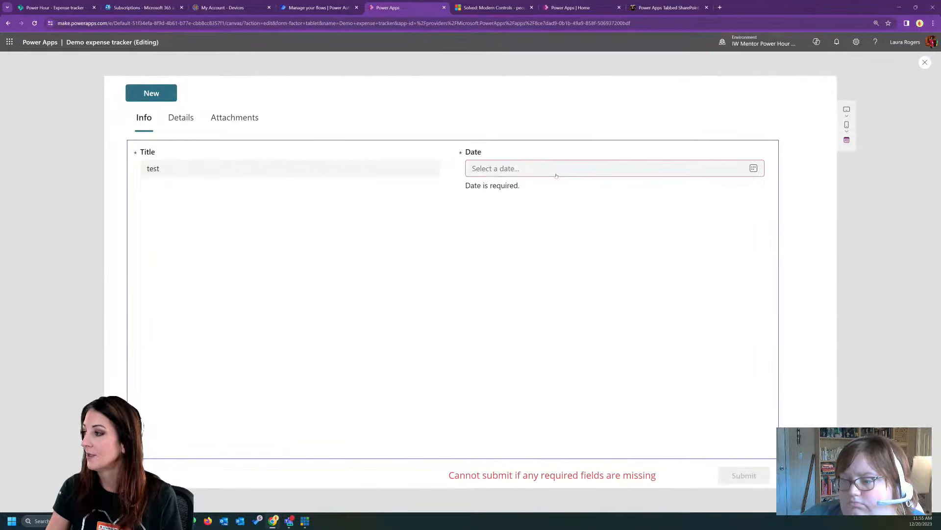
left_click(557, 172)
left_click(540, 253)
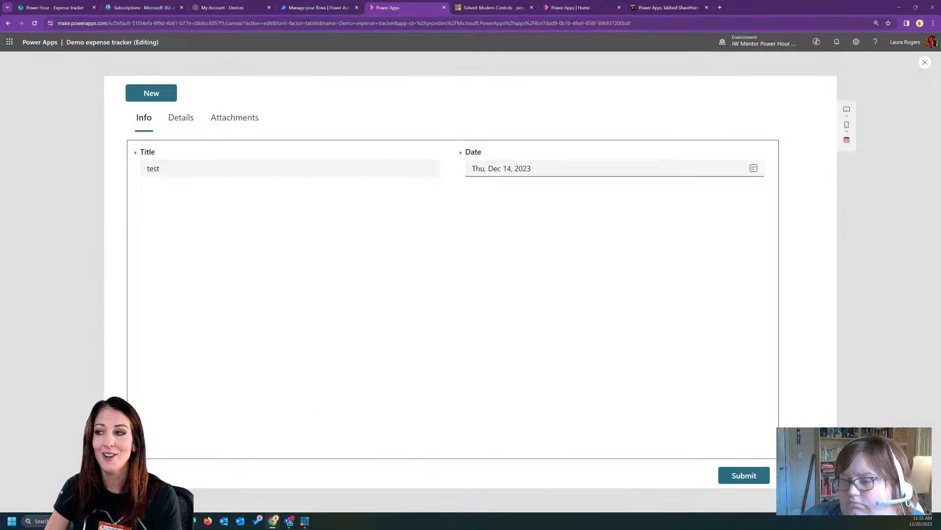
left_click(925, 63)
left_click(52, 164)
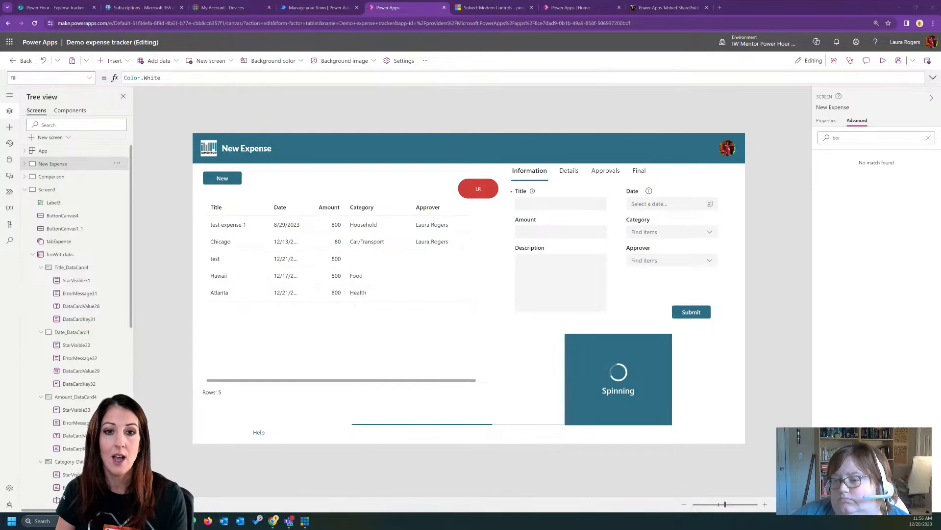
- Switch to the browser window with the iwMentor Schedule of Events page, look through the upcoming events, and close it
left_click_drag(0, 162, 580, 53)
left_click(670, 47)
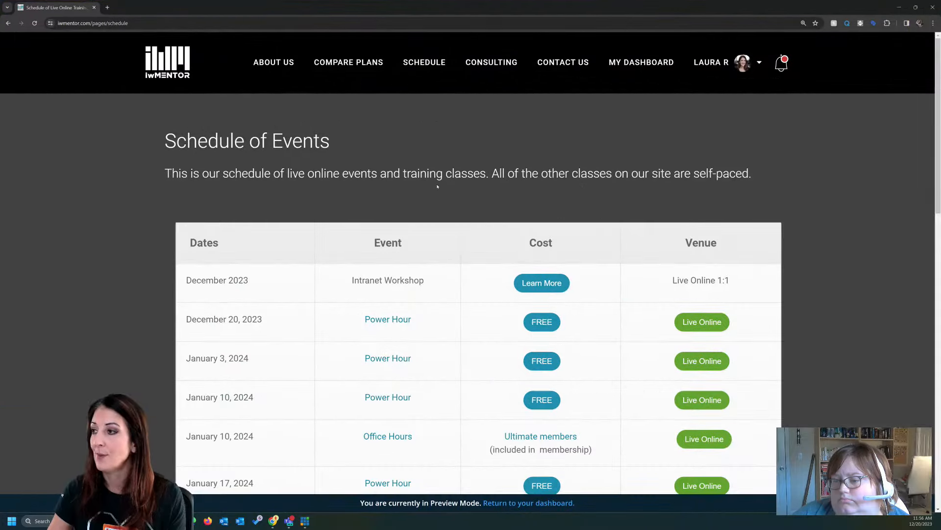
scroll(537, 212, "down", 2)
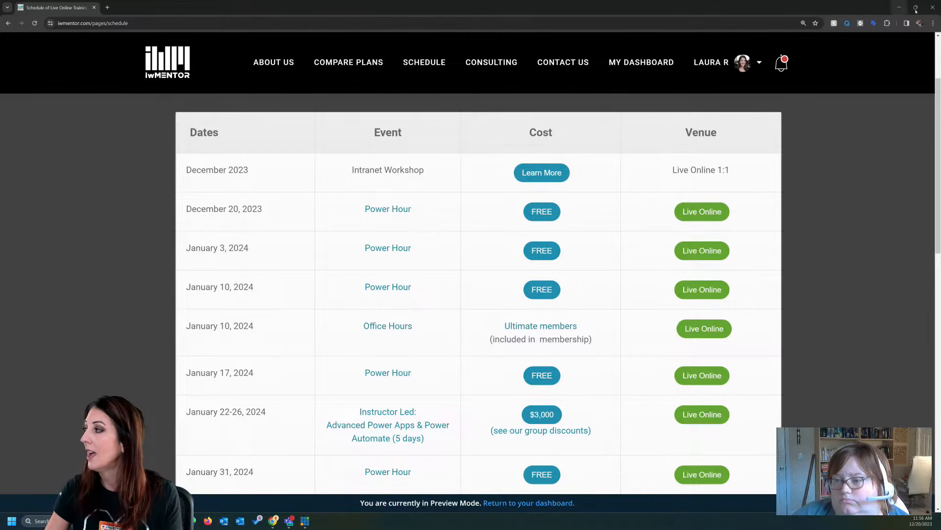
left_click(932, 8)
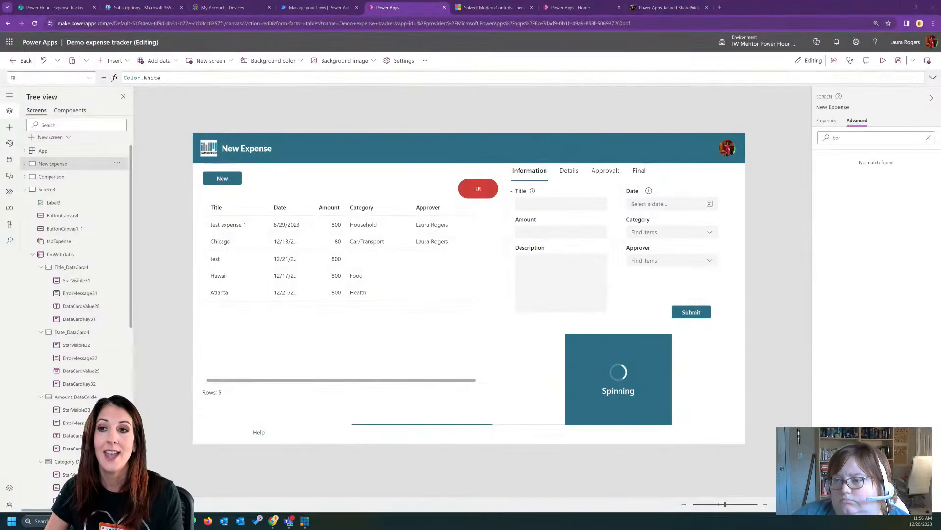